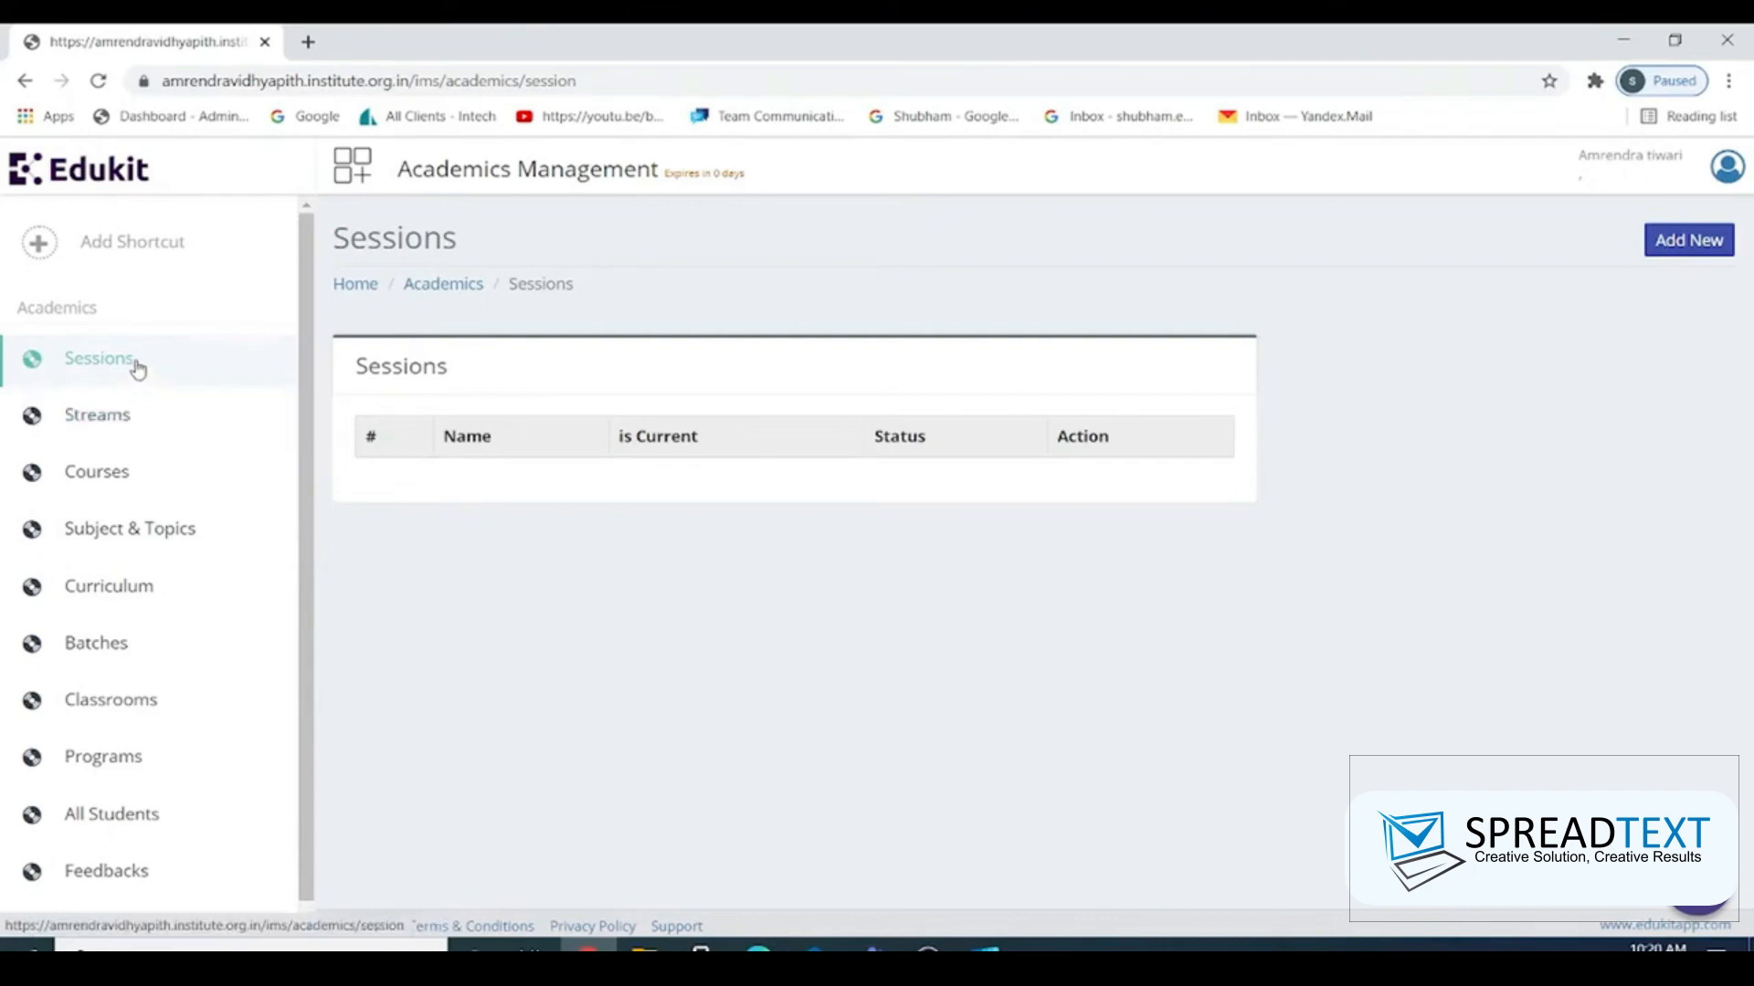
- Add a new academic session named 2020-21 and submit it
click(1701, 240)
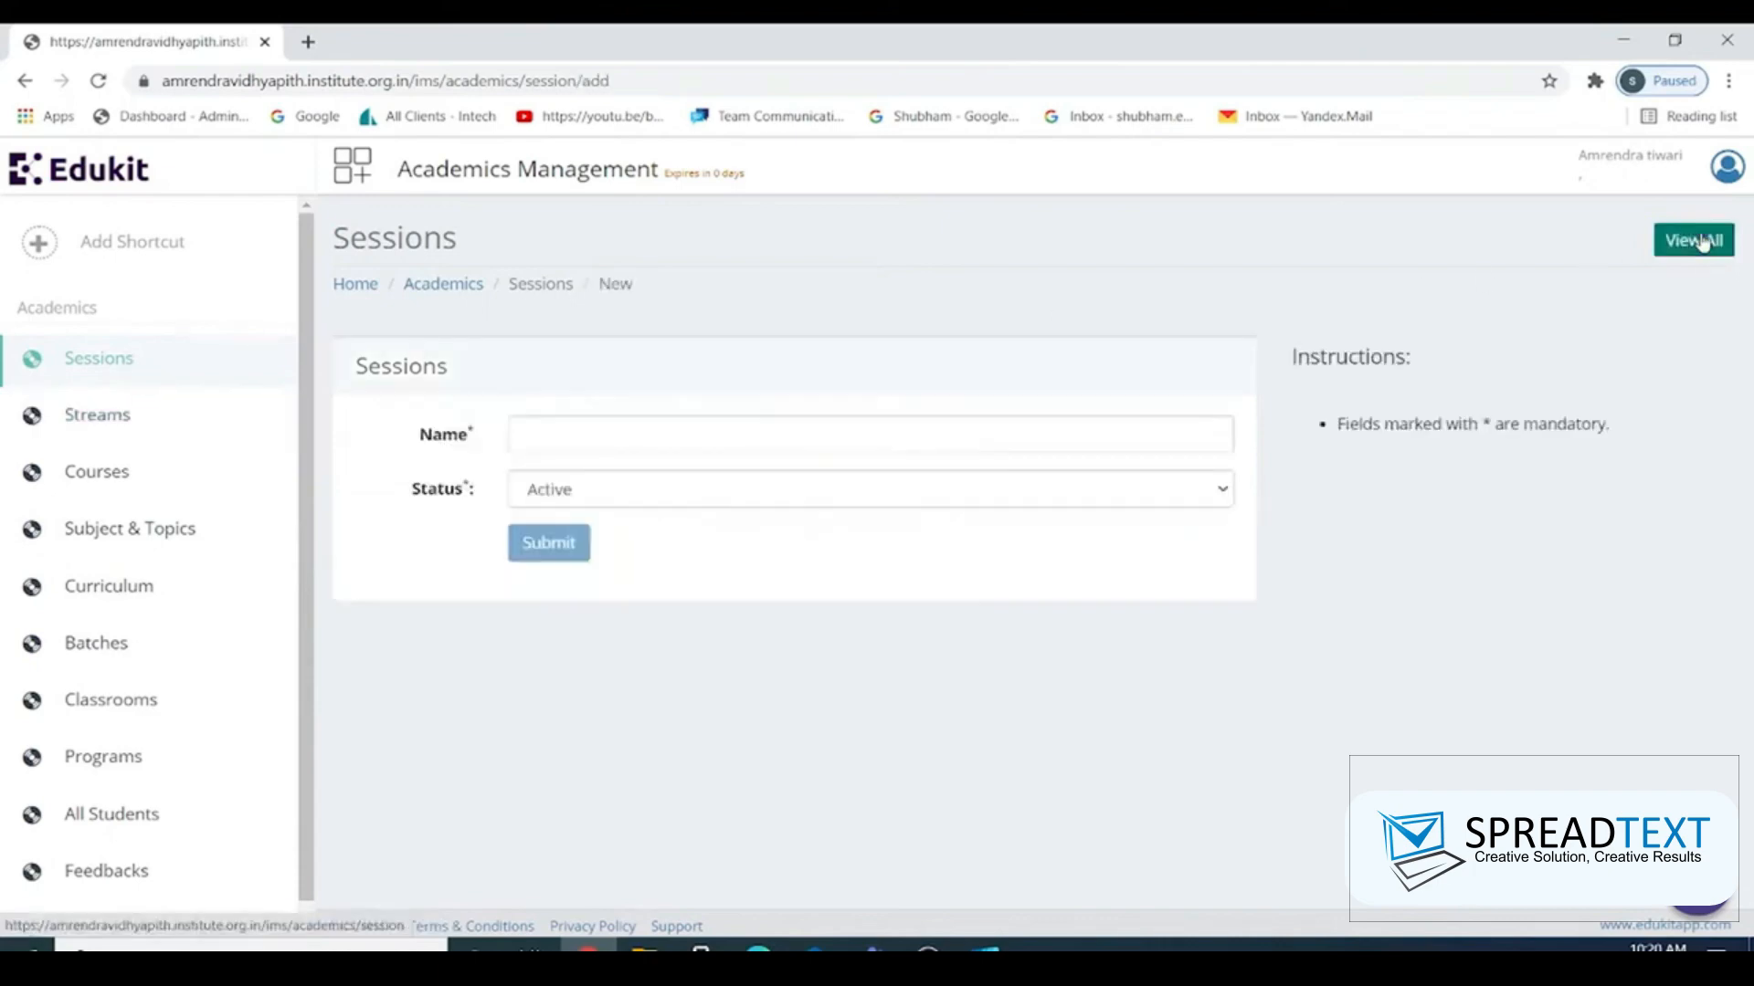
click(813, 433)
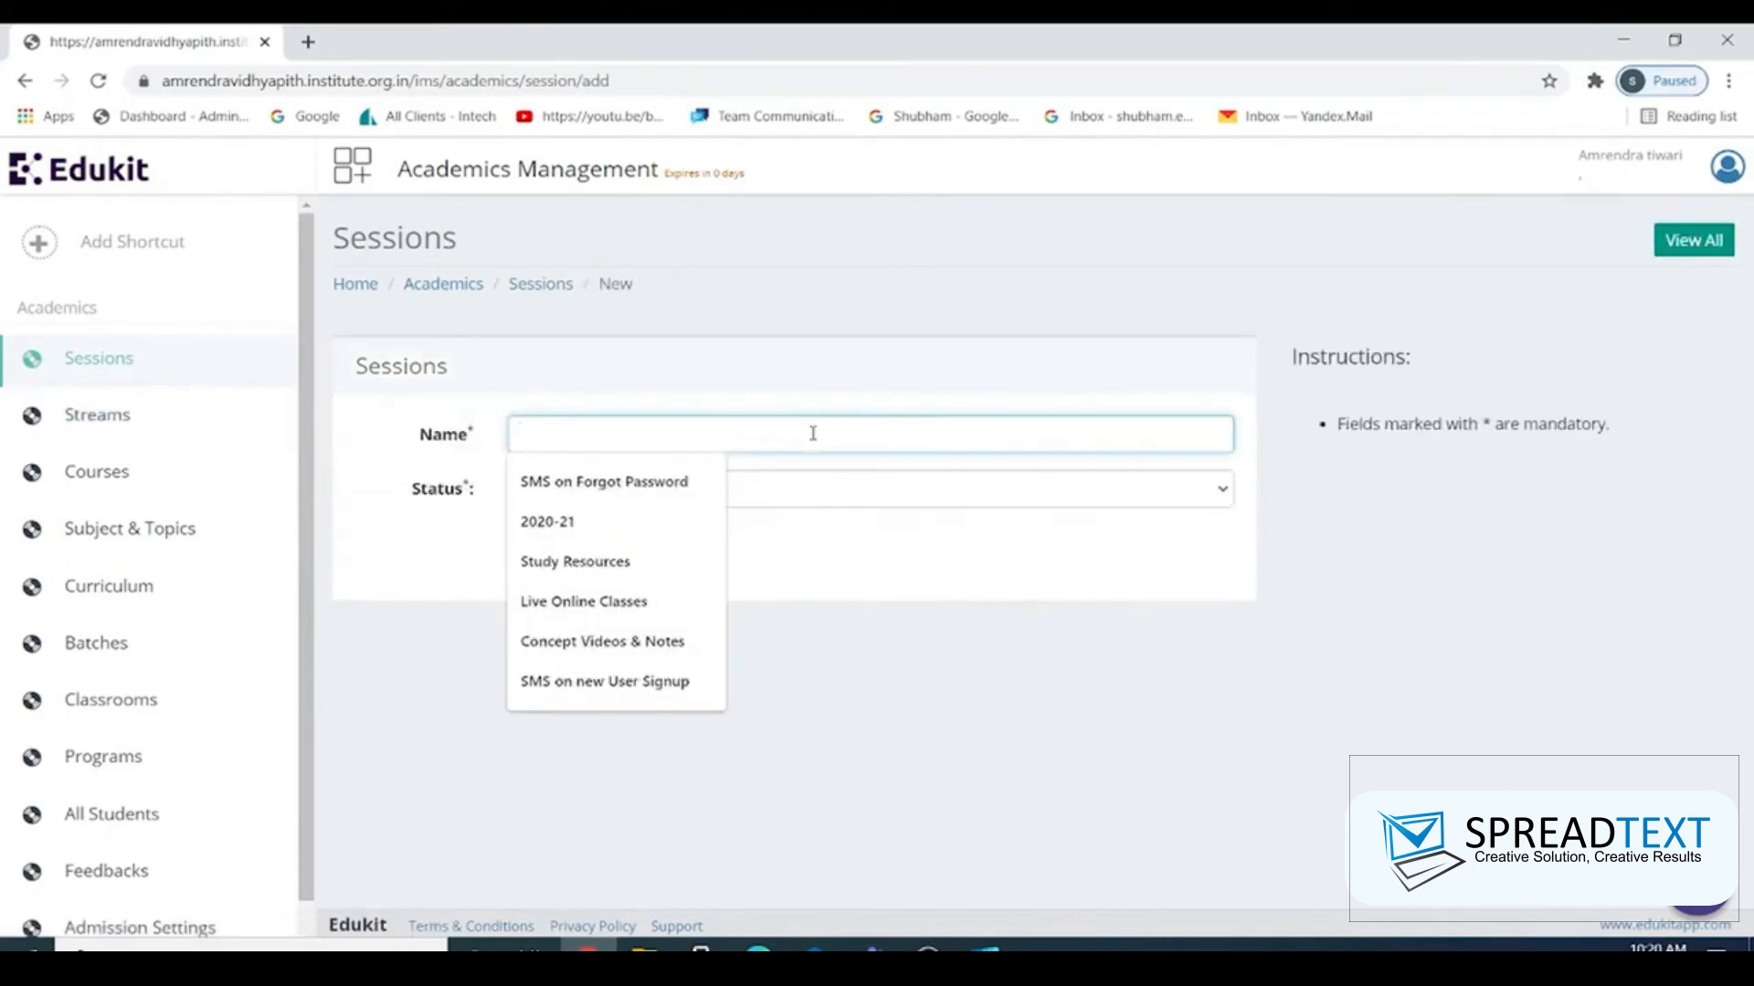
text(202)
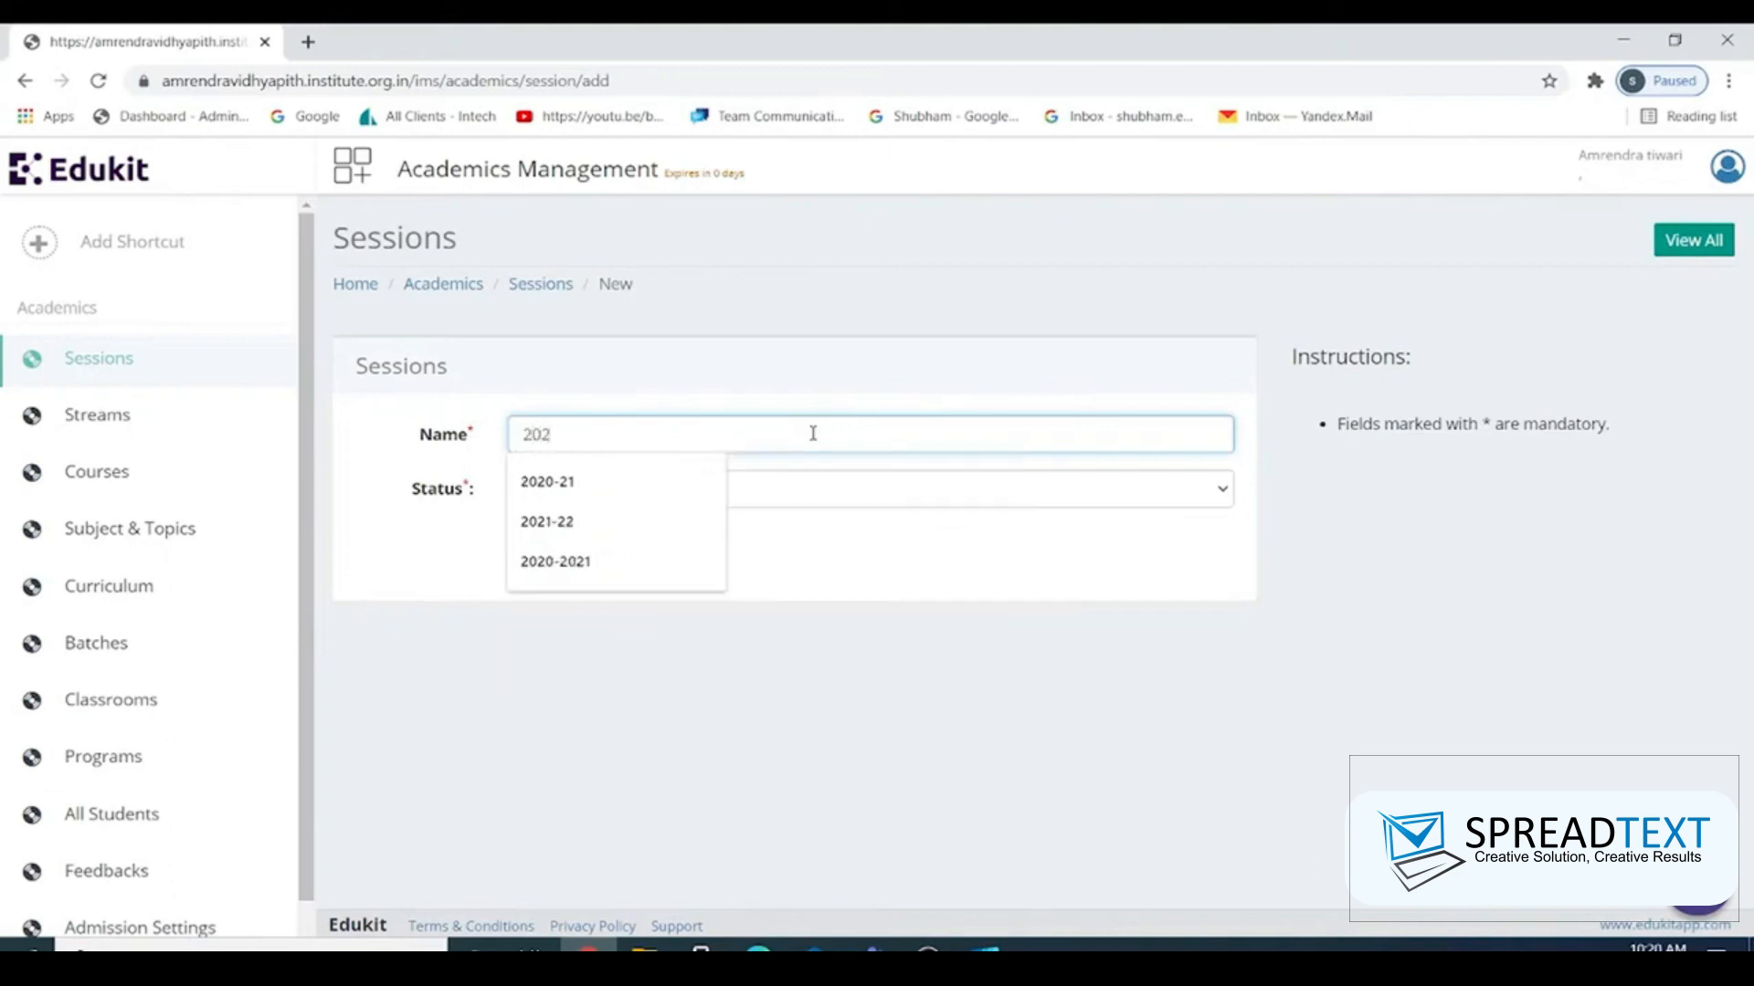
key(BackSpace)
text(20)
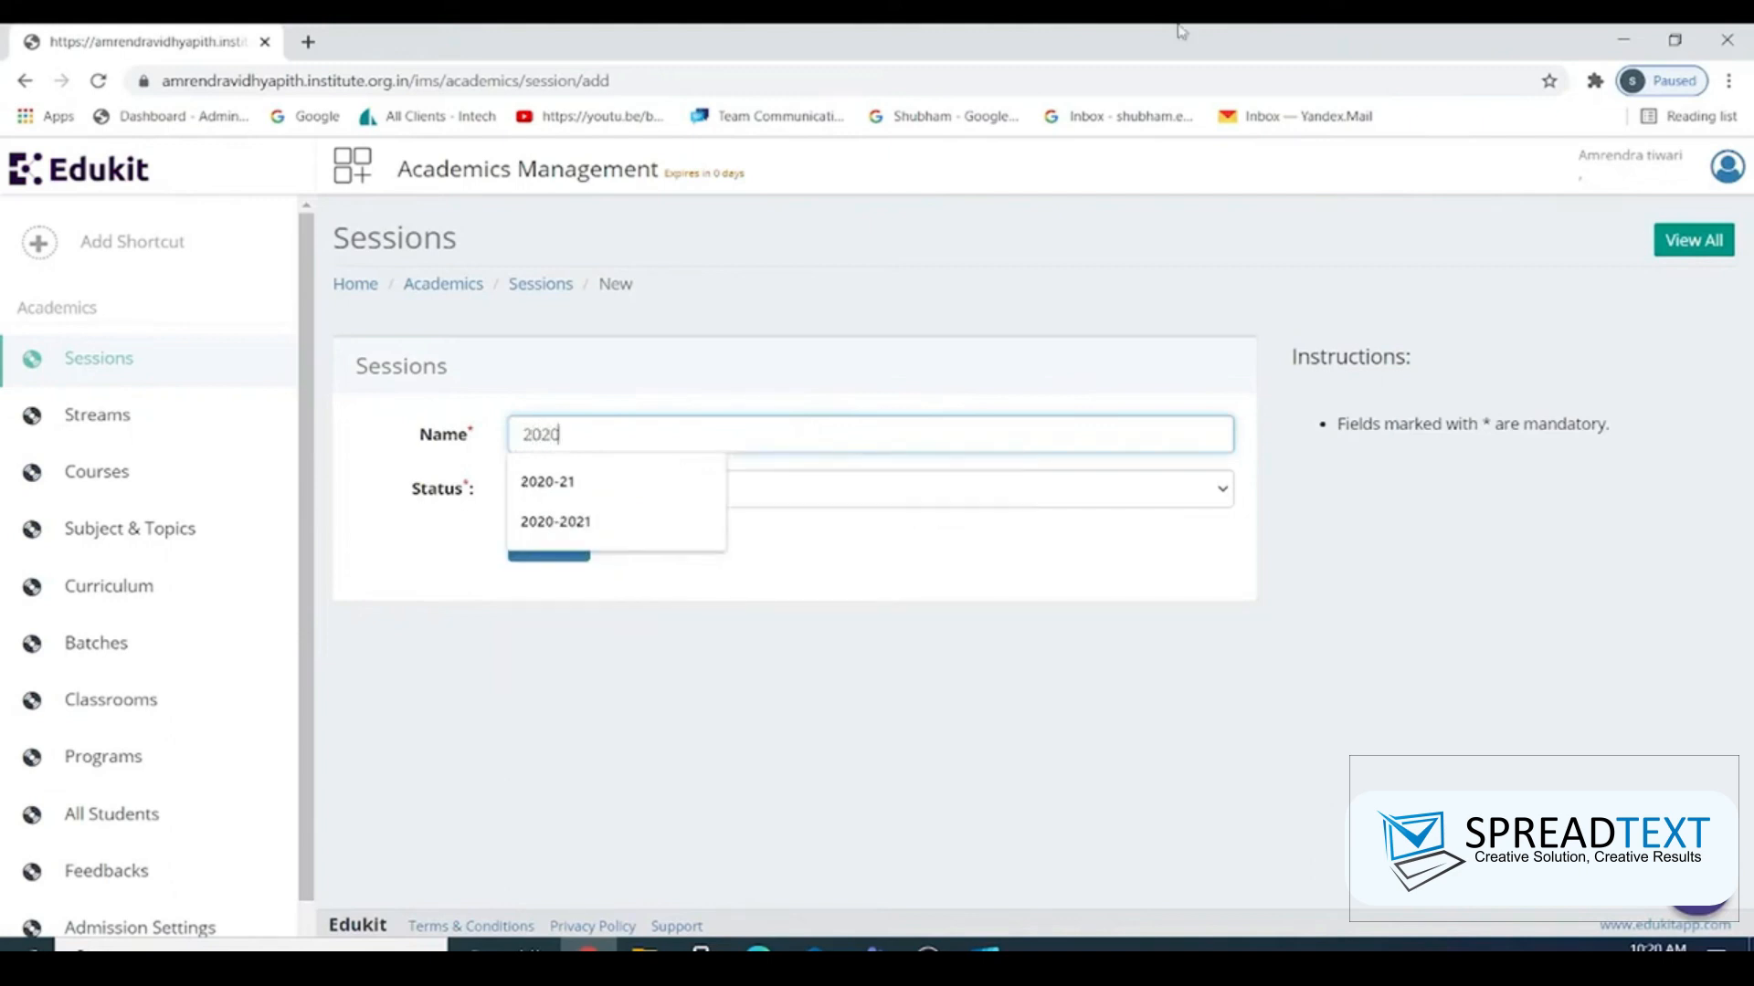
text(-21)
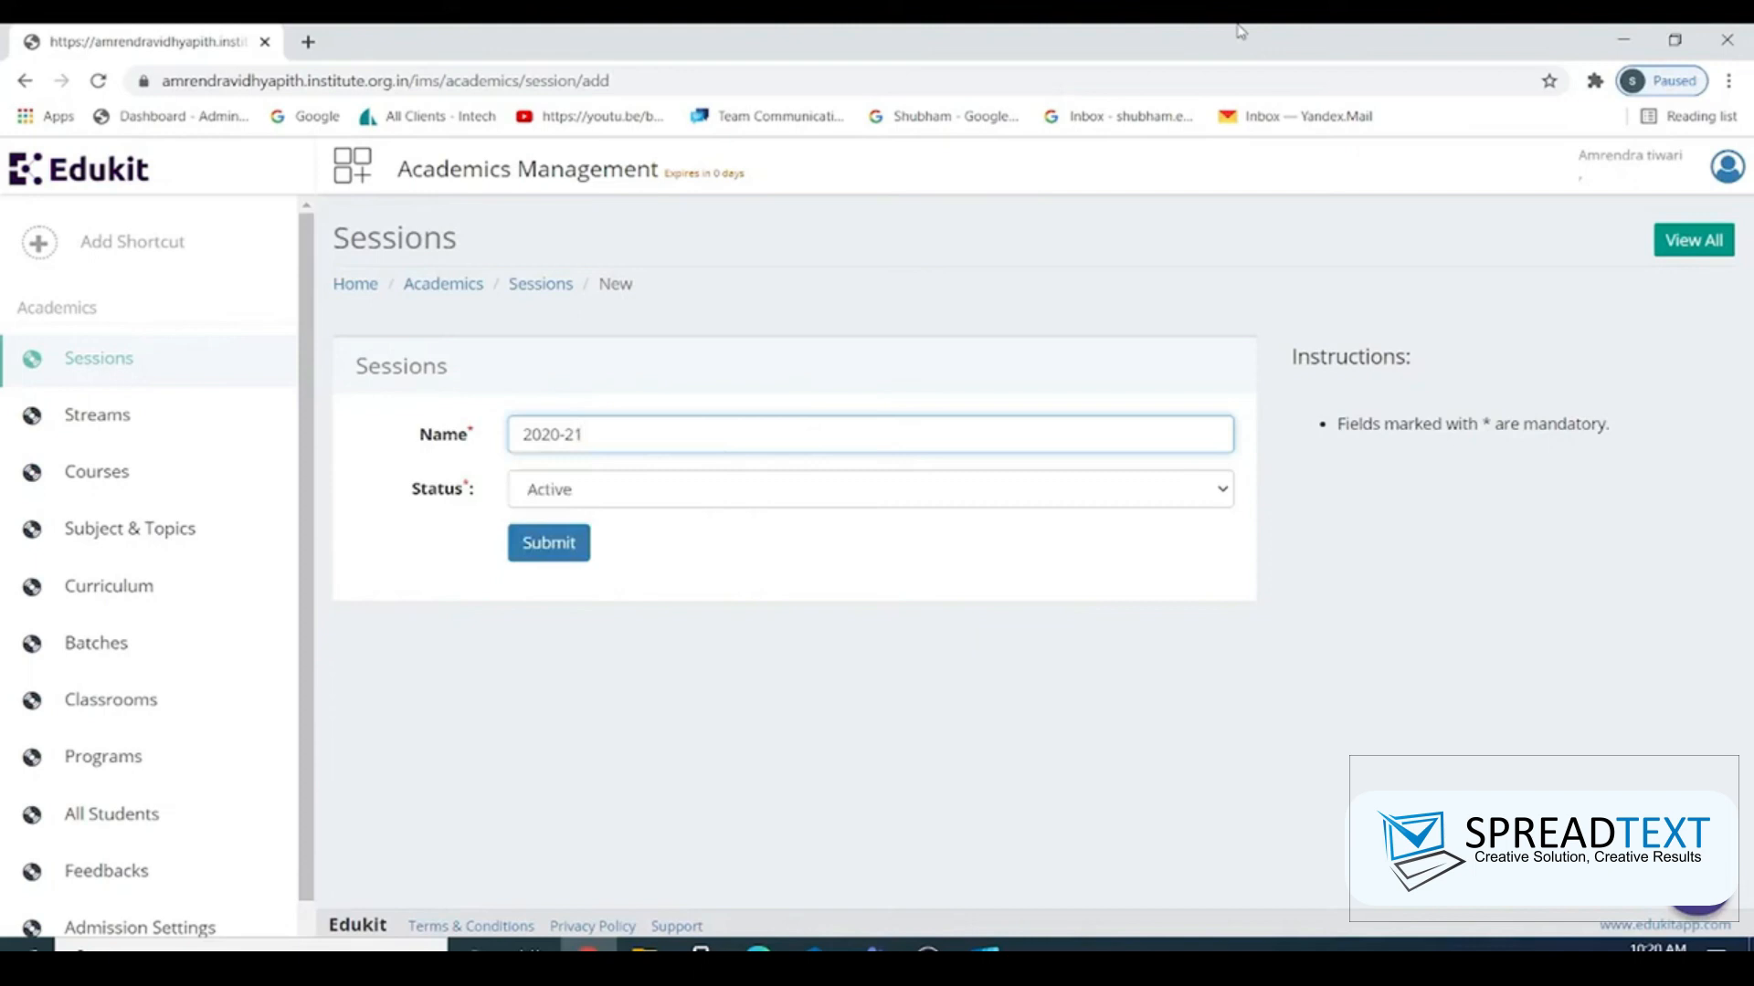
click(565, 550)
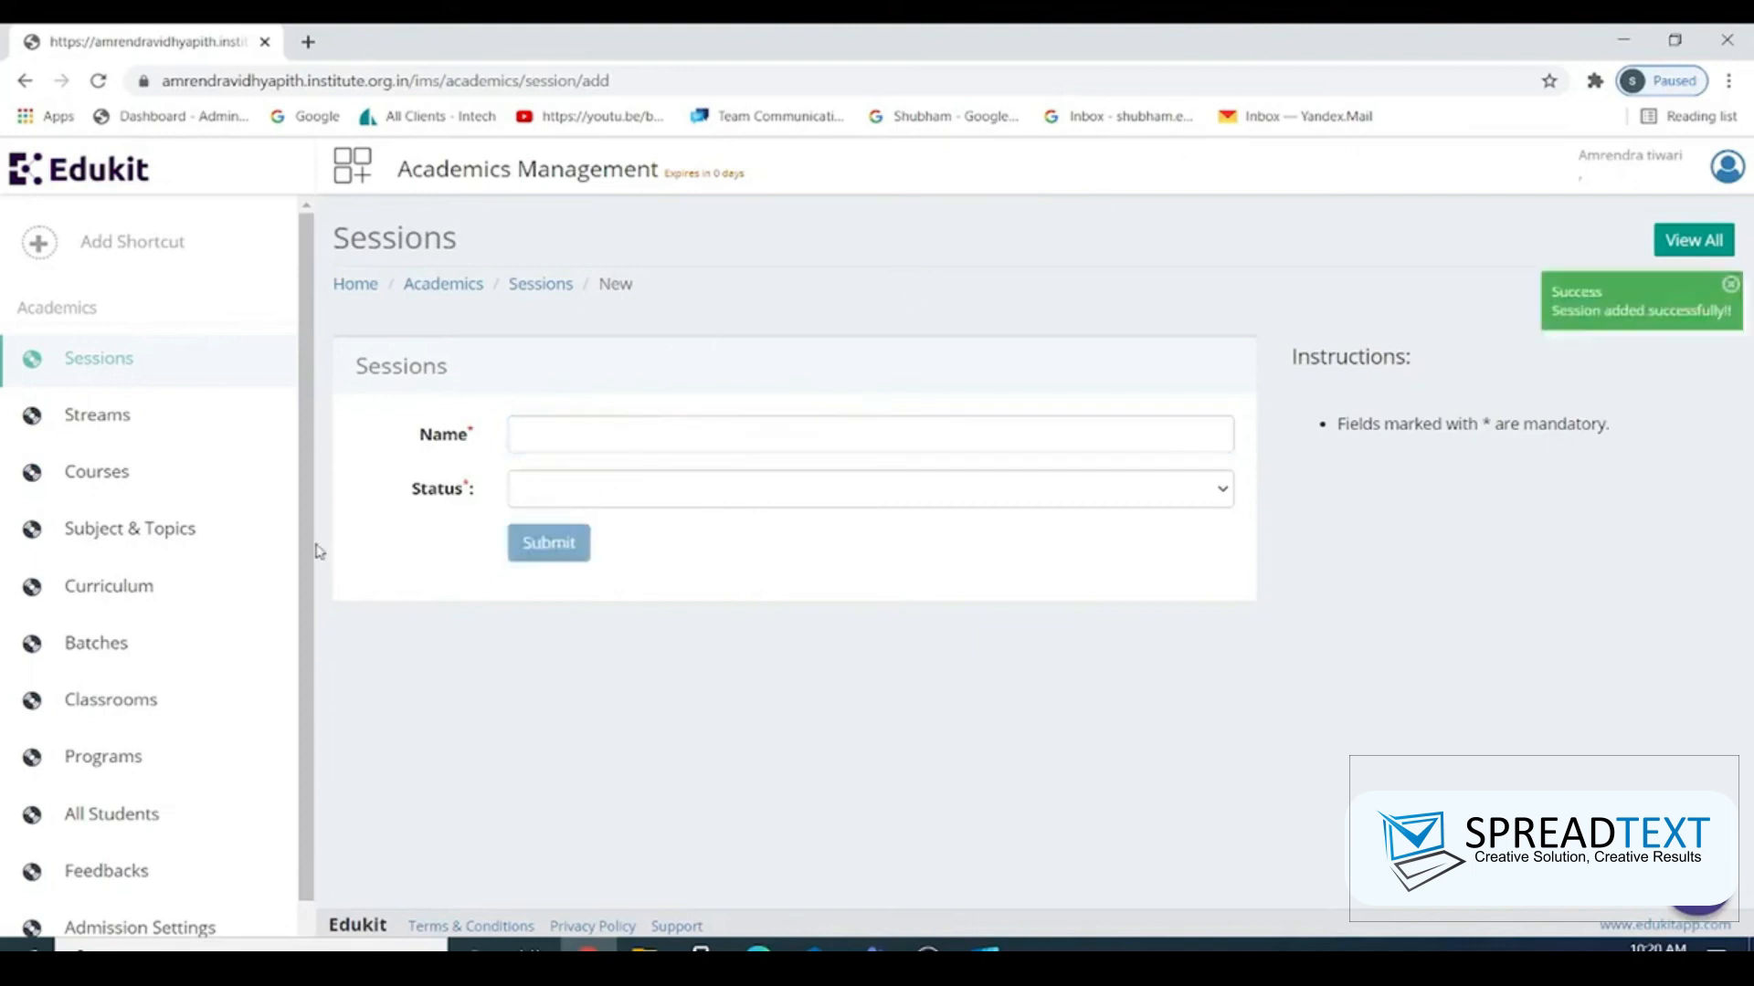
- Start a new stream in Streams with School as both its option value and value alias
click(98, 443)
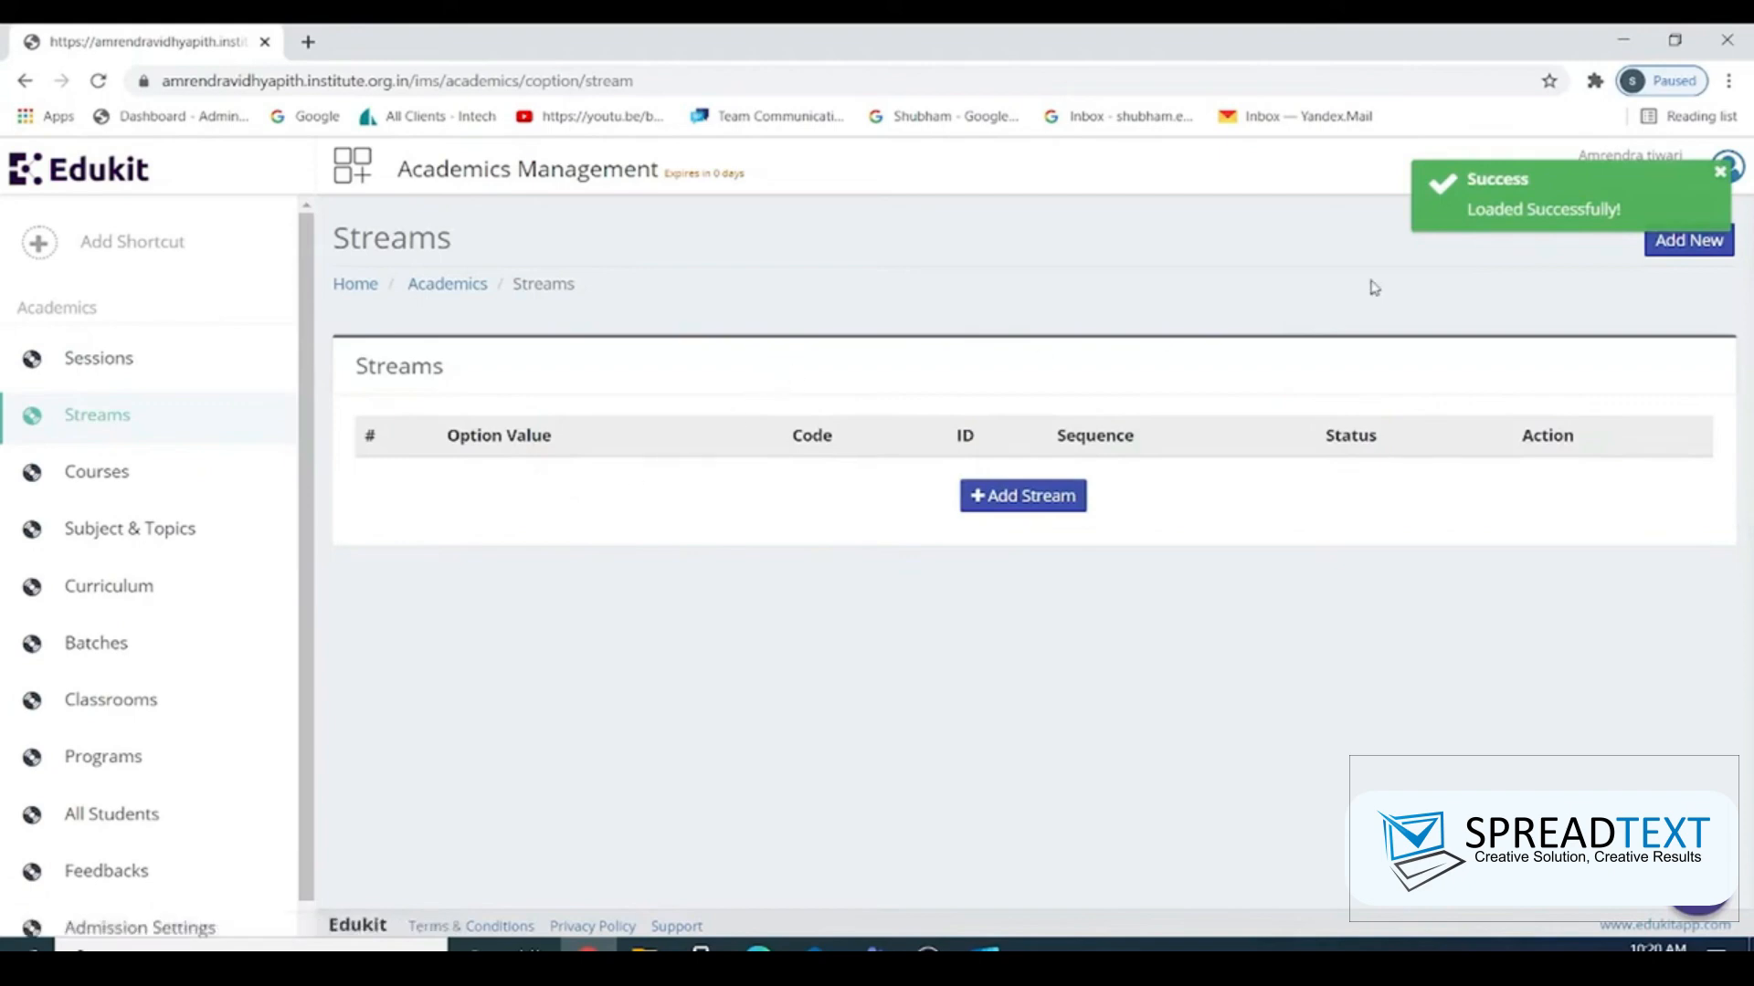
click(1081, 498)
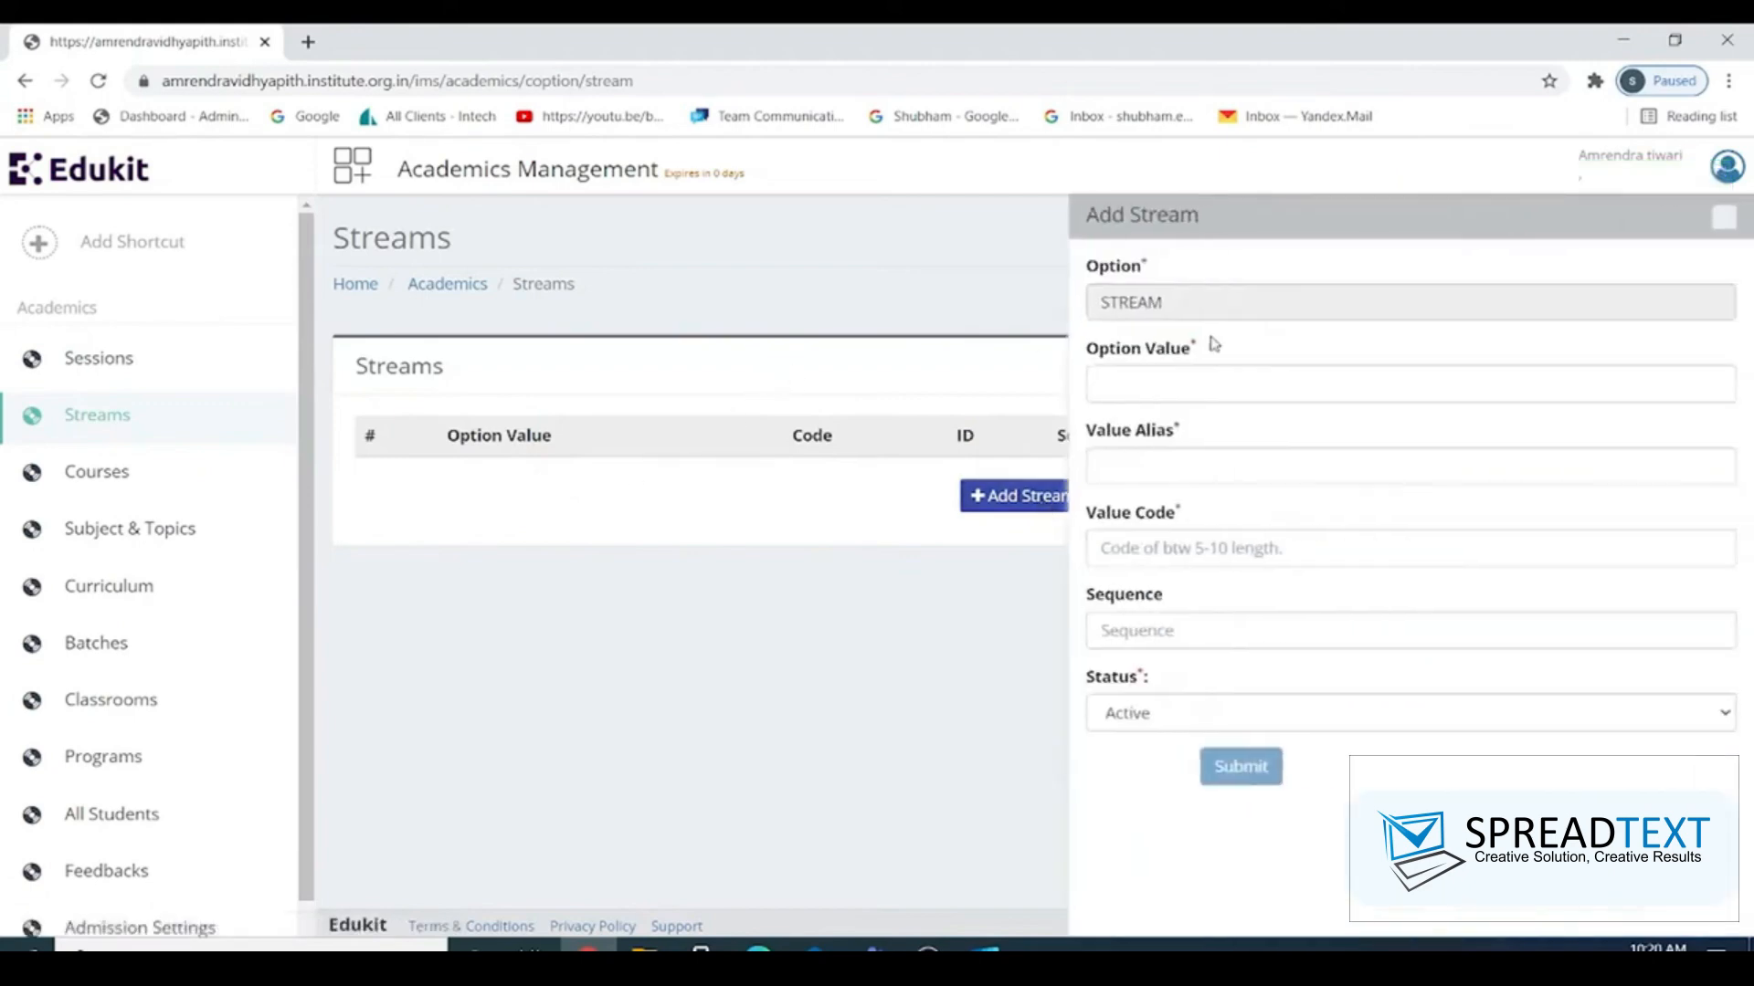
click(1134, 388)
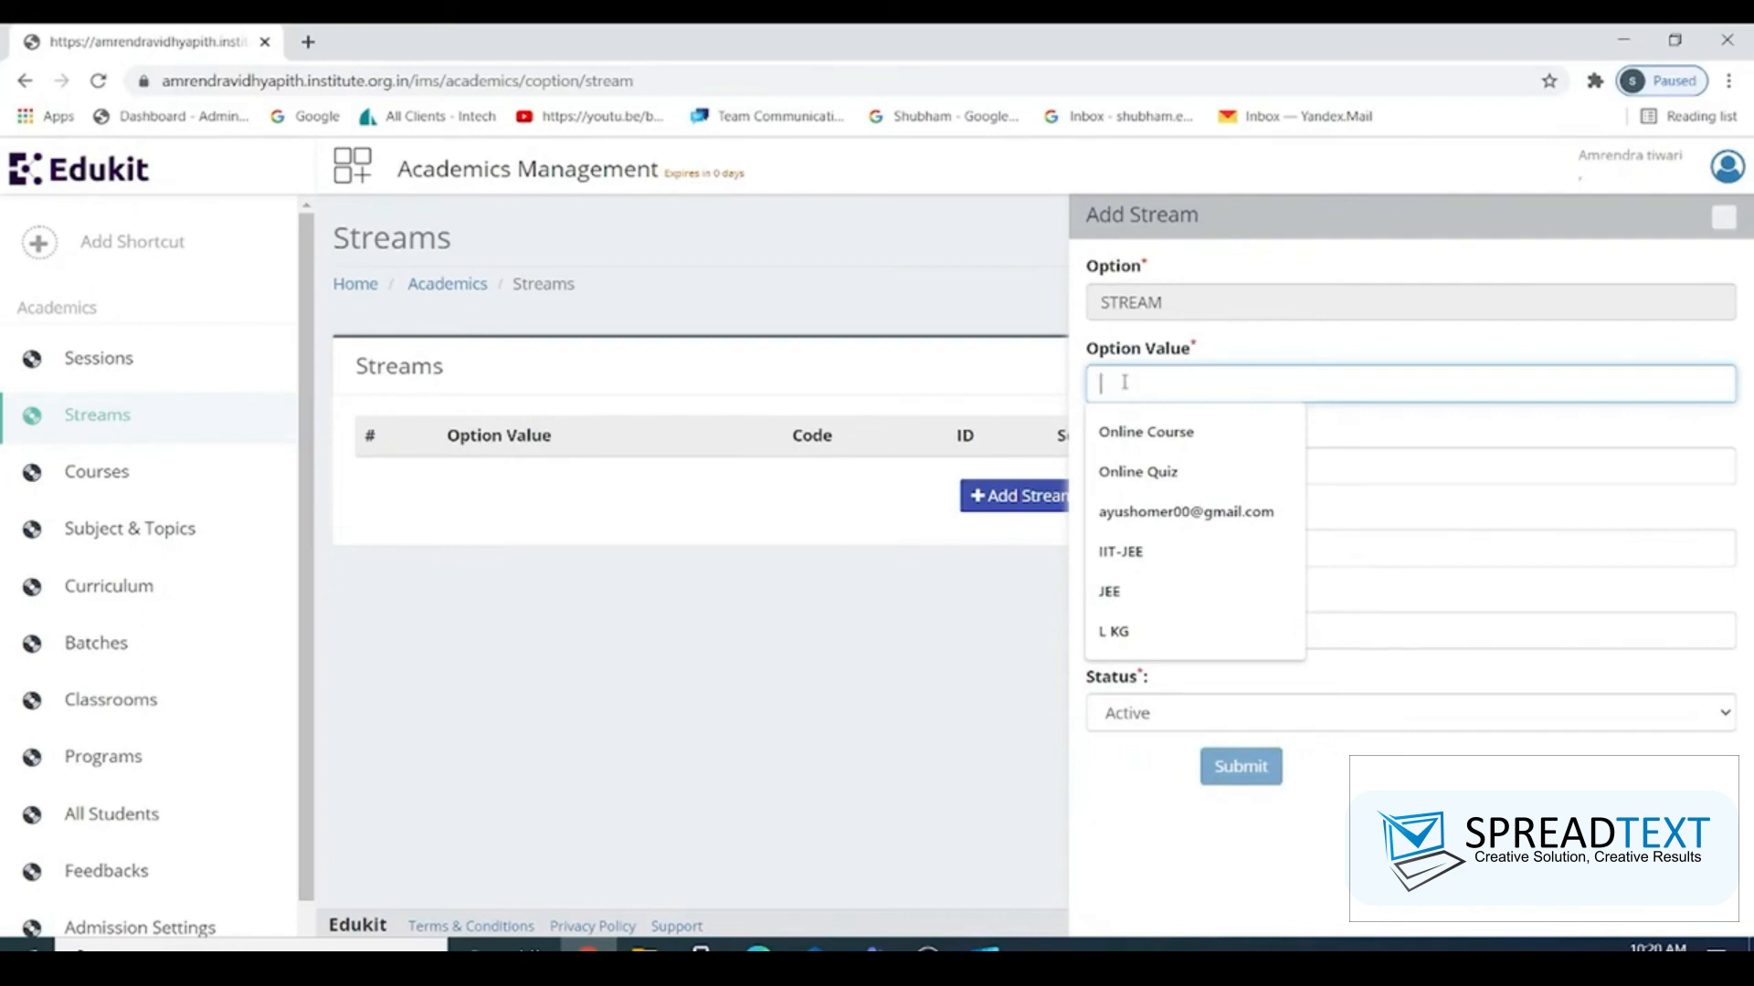
text(Sch)
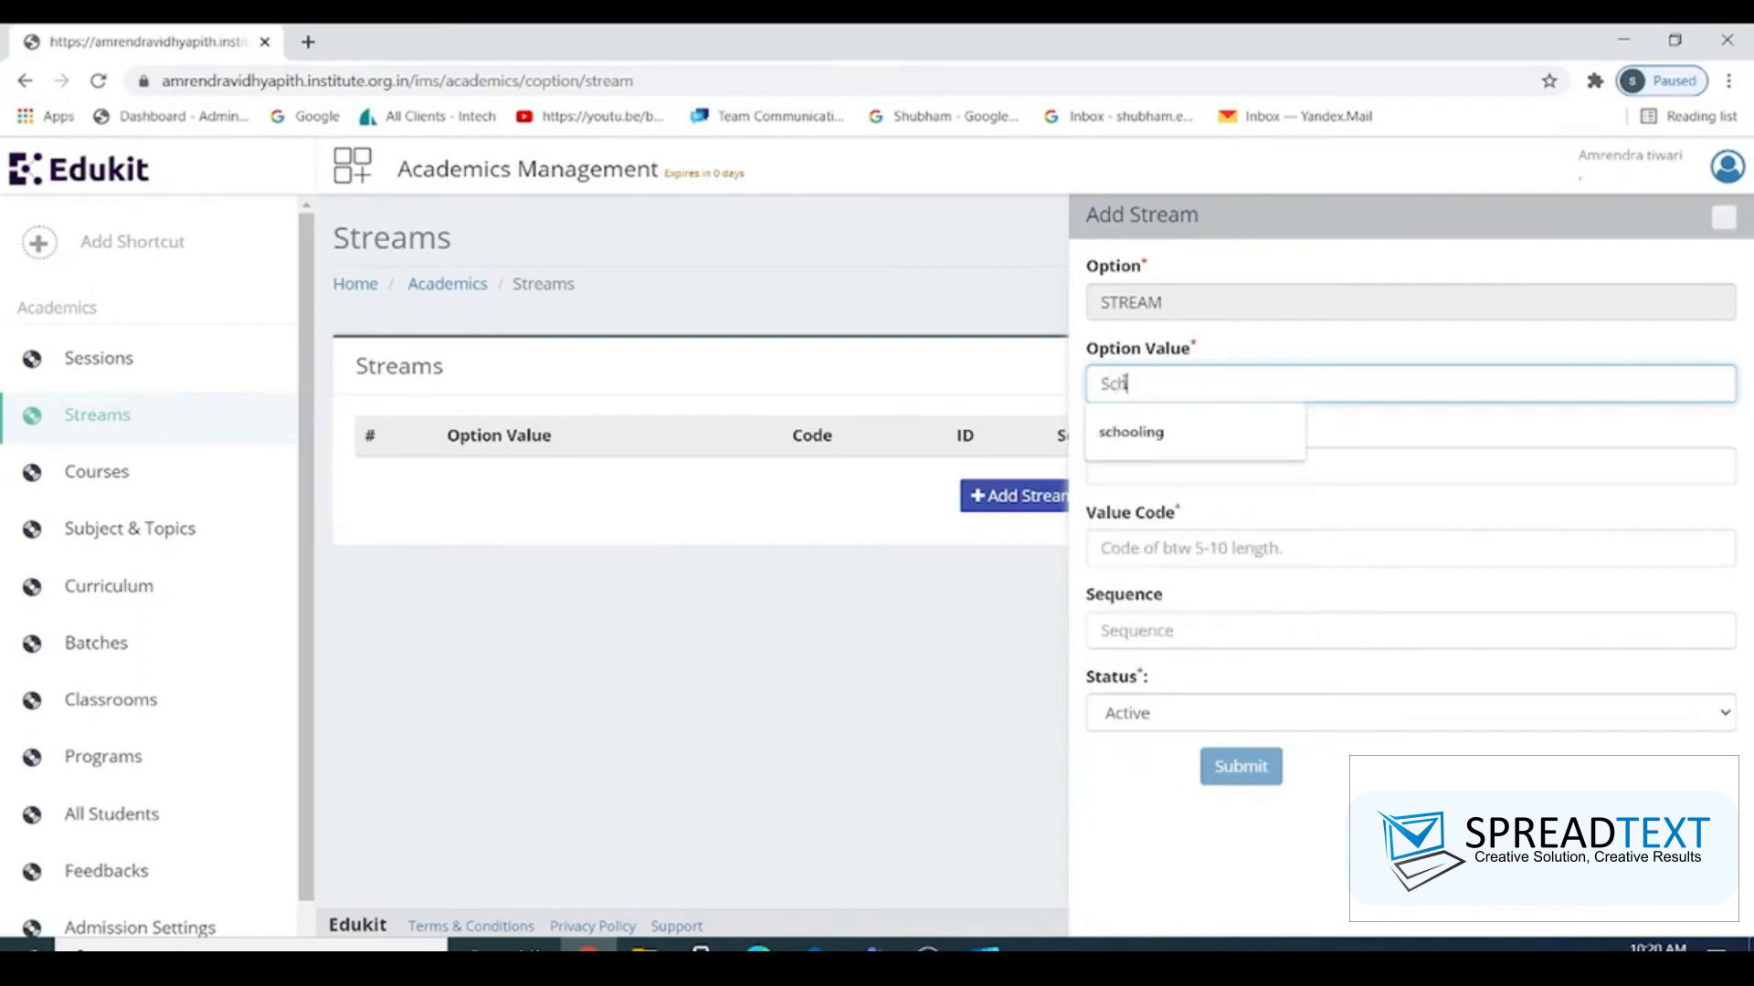
text(ool)
click(1160, 466)
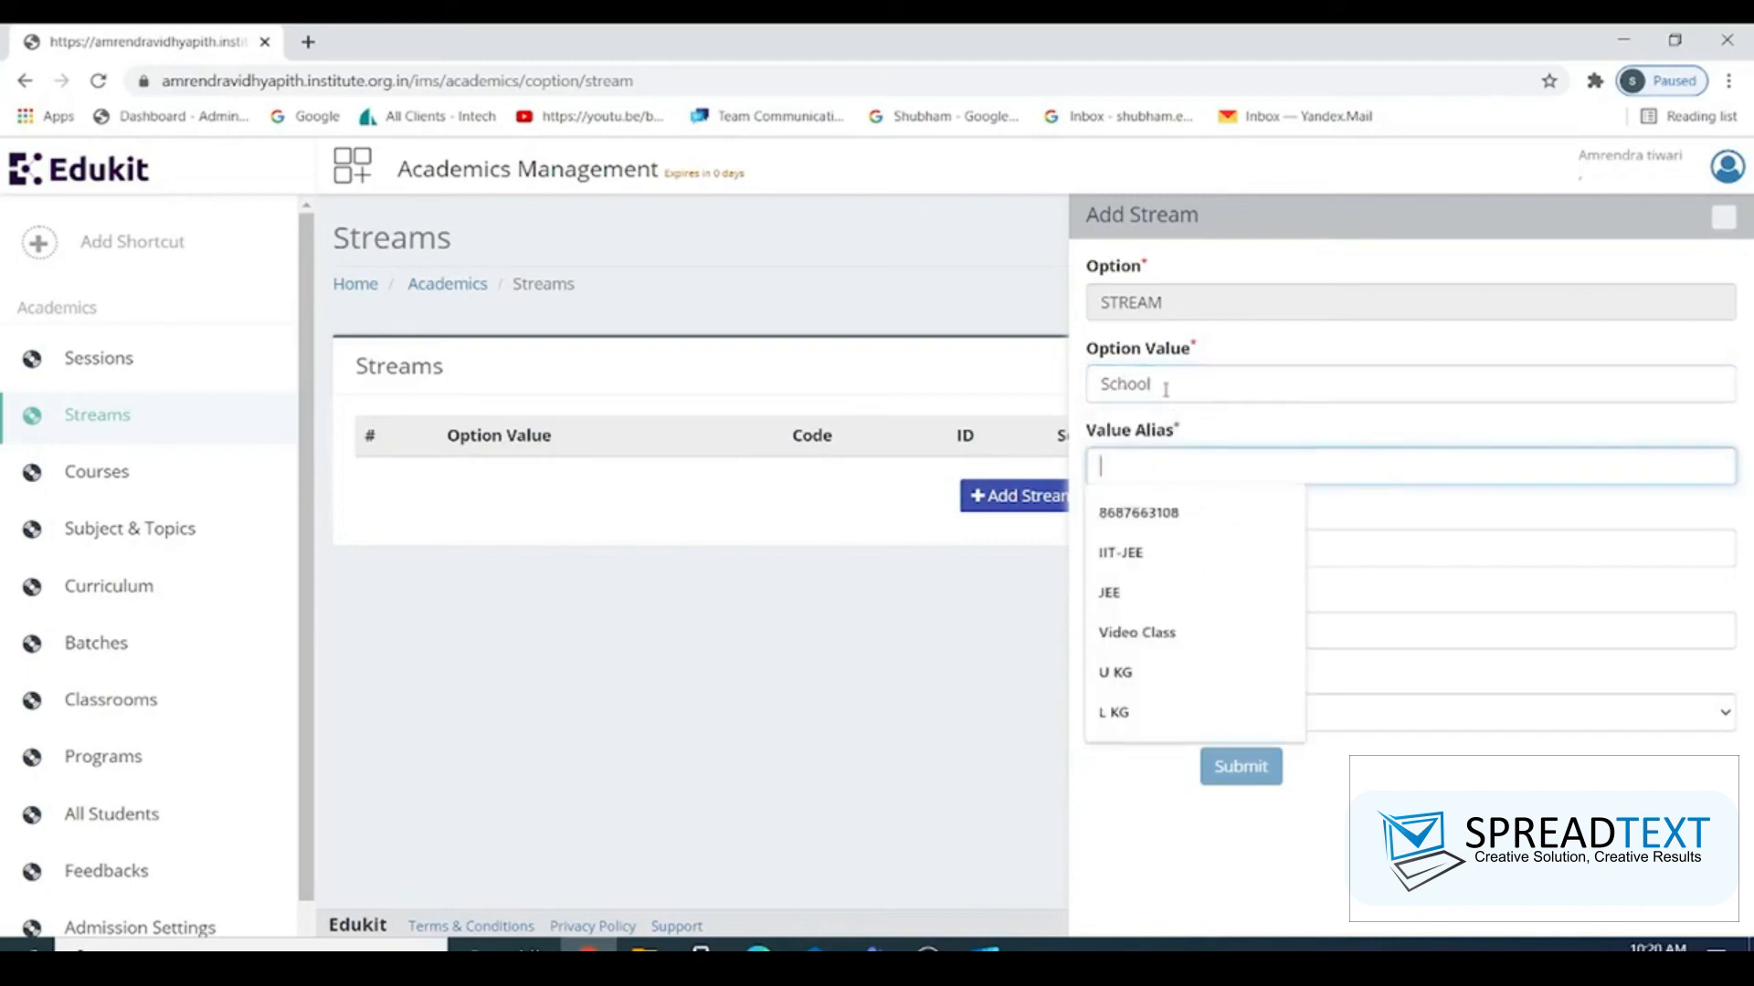
drag(1165, 385, 1080, 415)
key(ctrl+c)
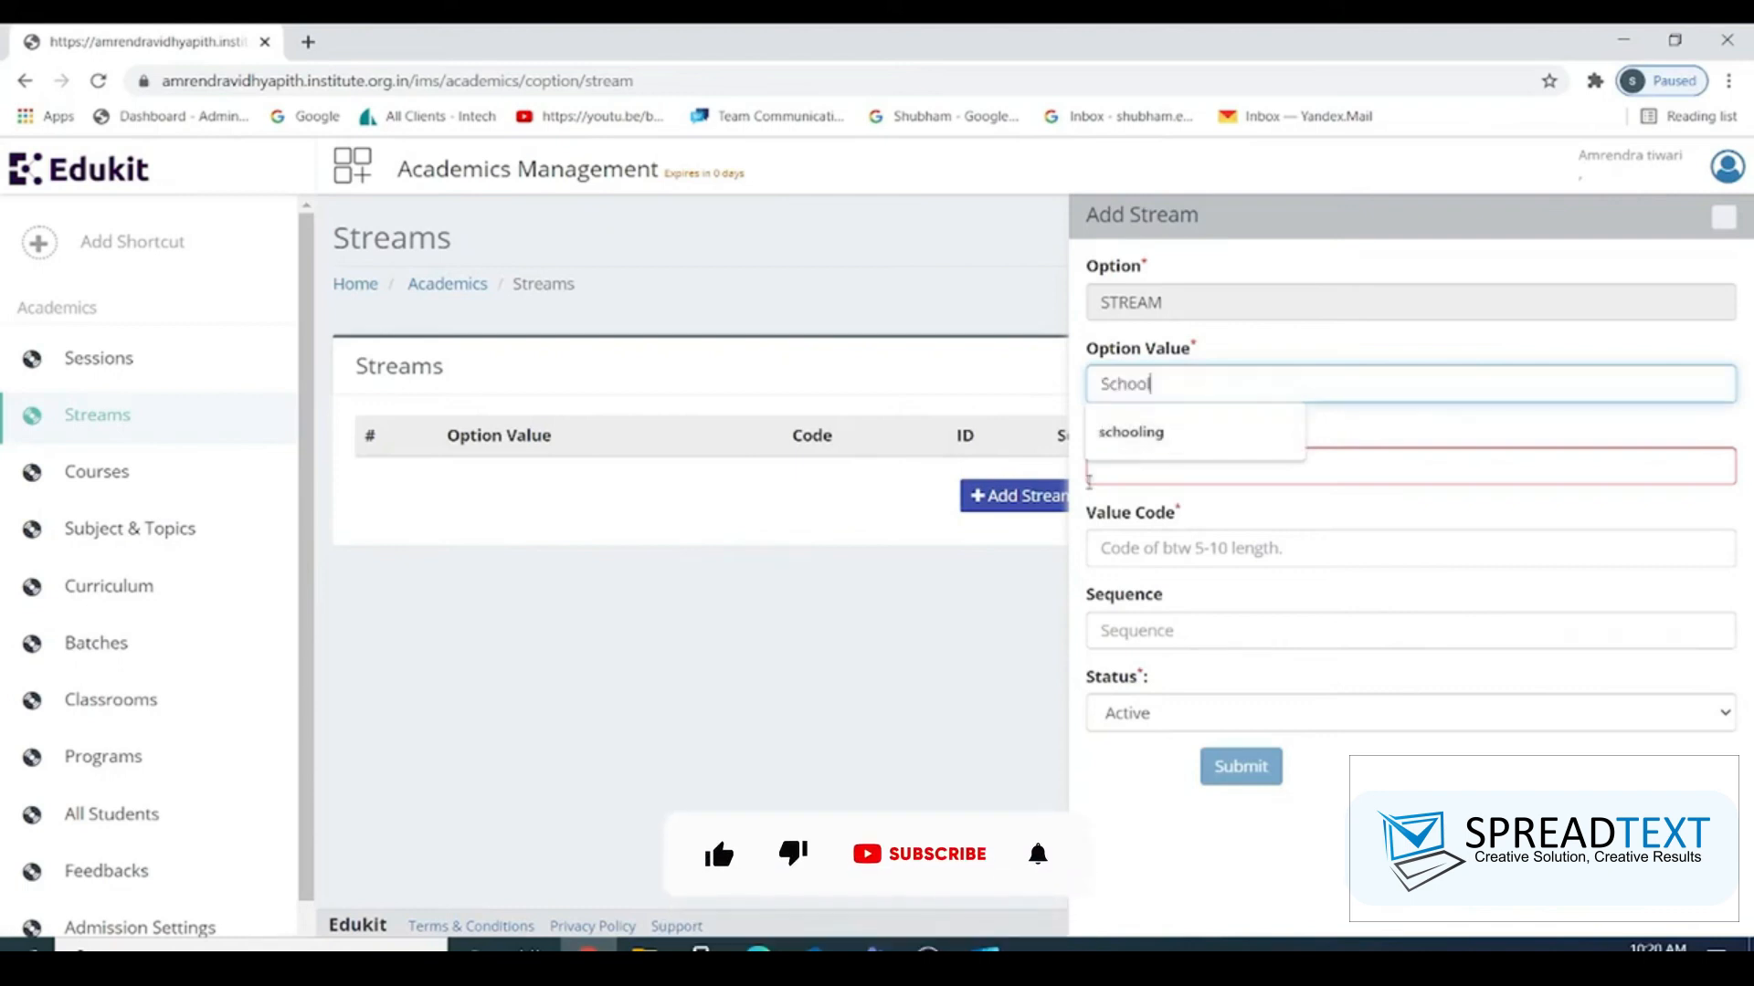
click(1168, 470)
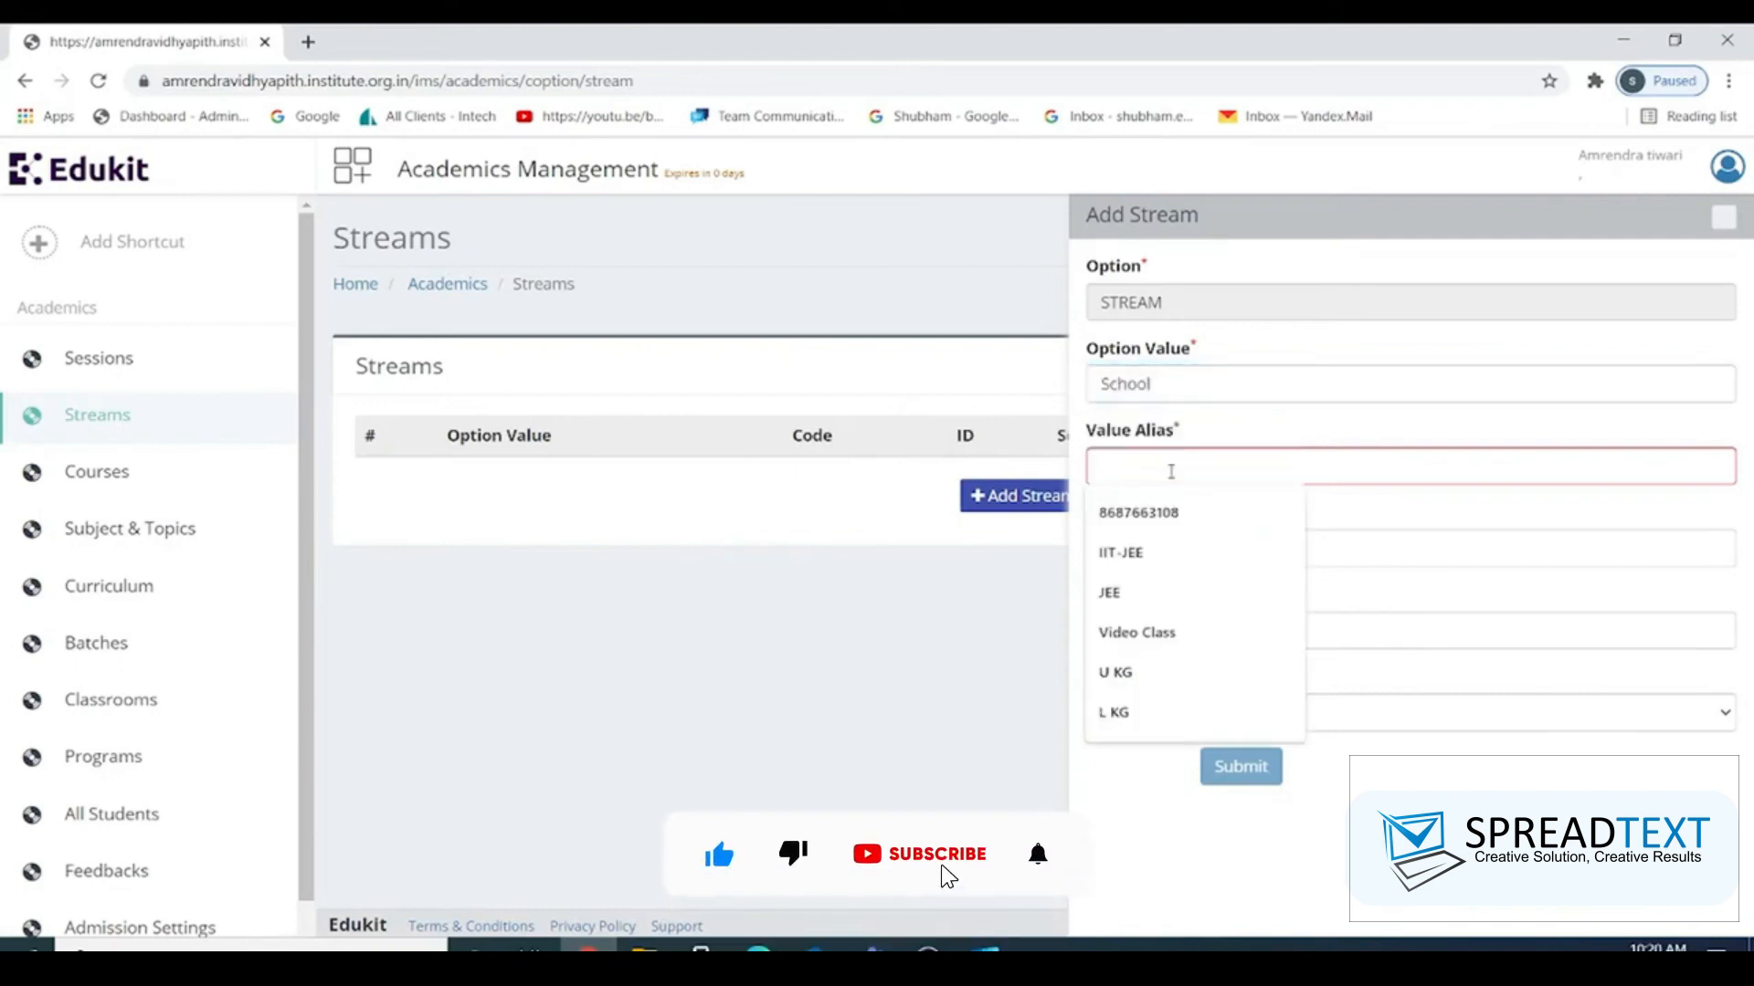
key(ctrl+v)
- Give the School stream the value code stsc21 and sequence 1, and submit it
click(1111, 546)
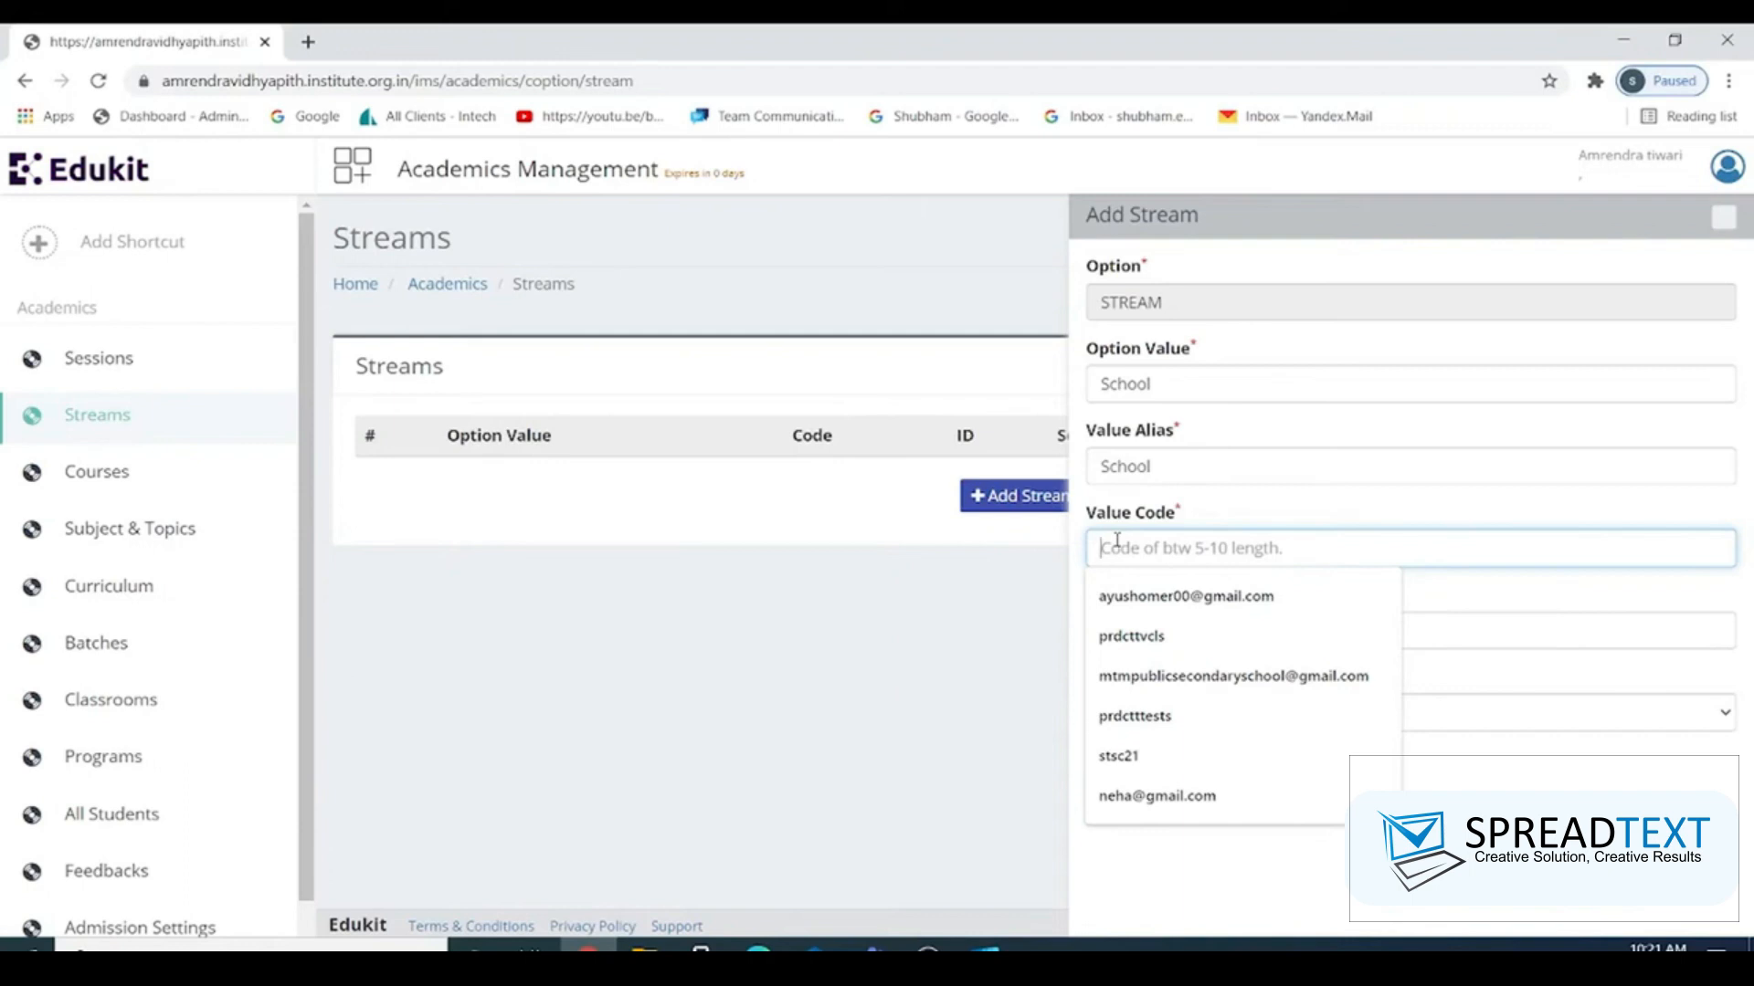
text(st)
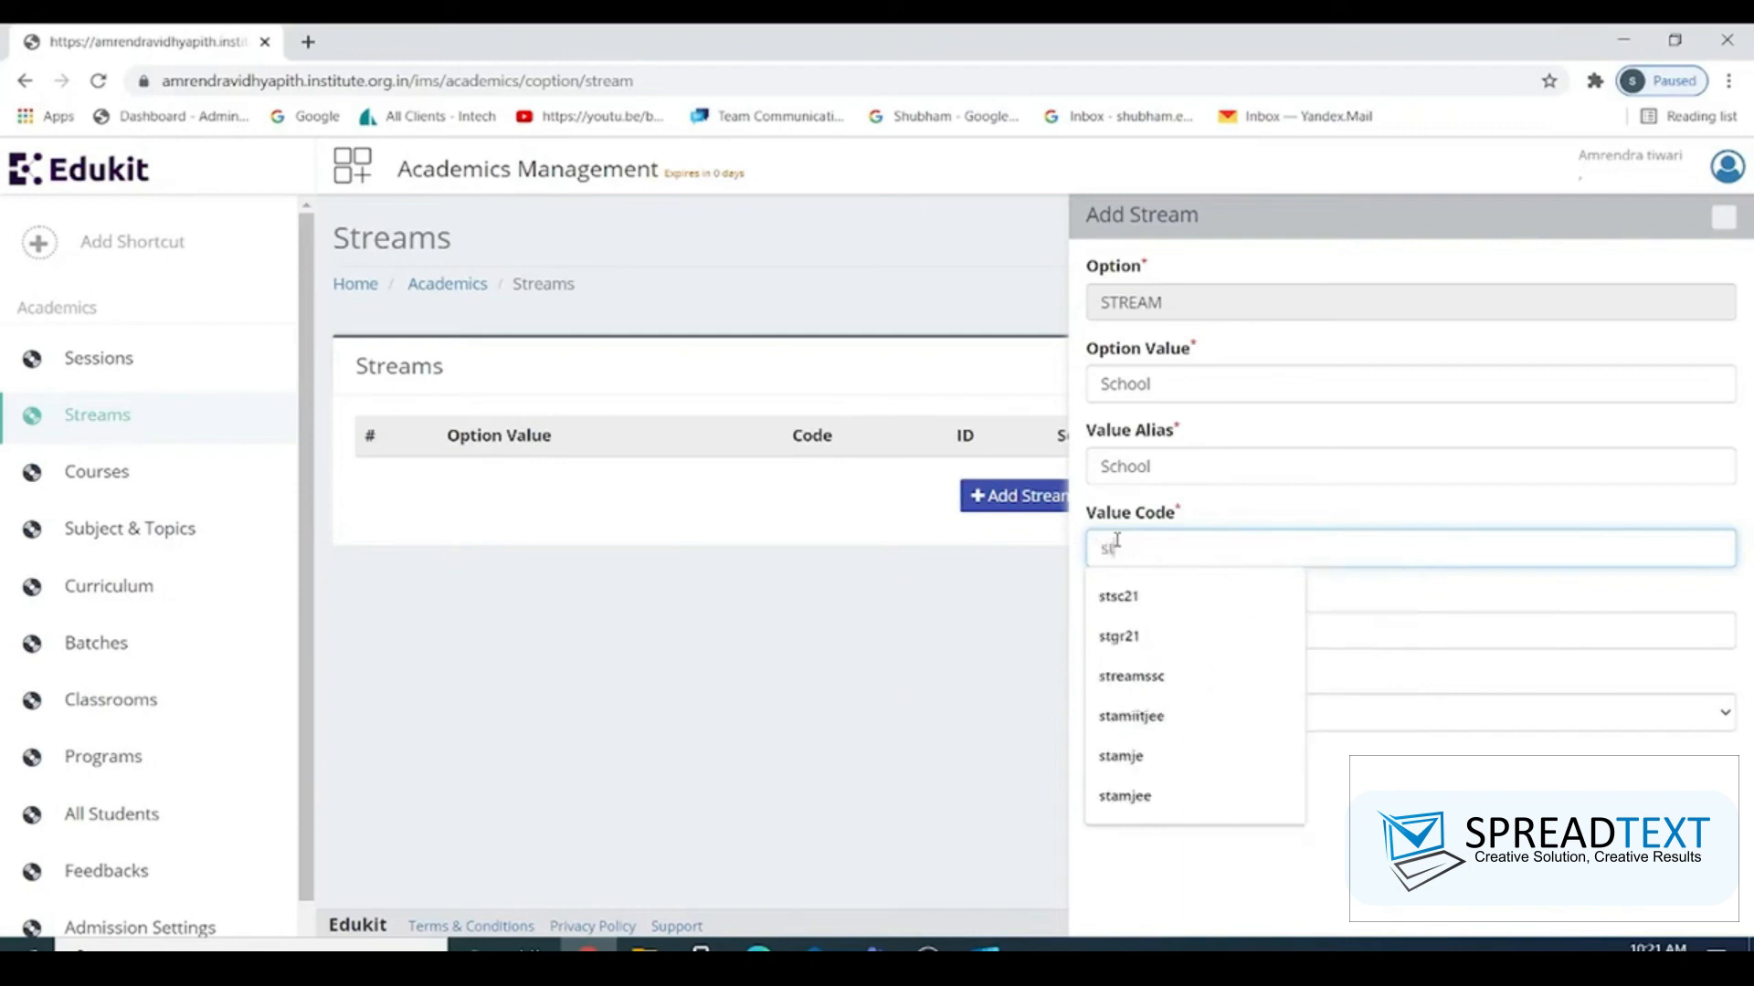
text(sc)
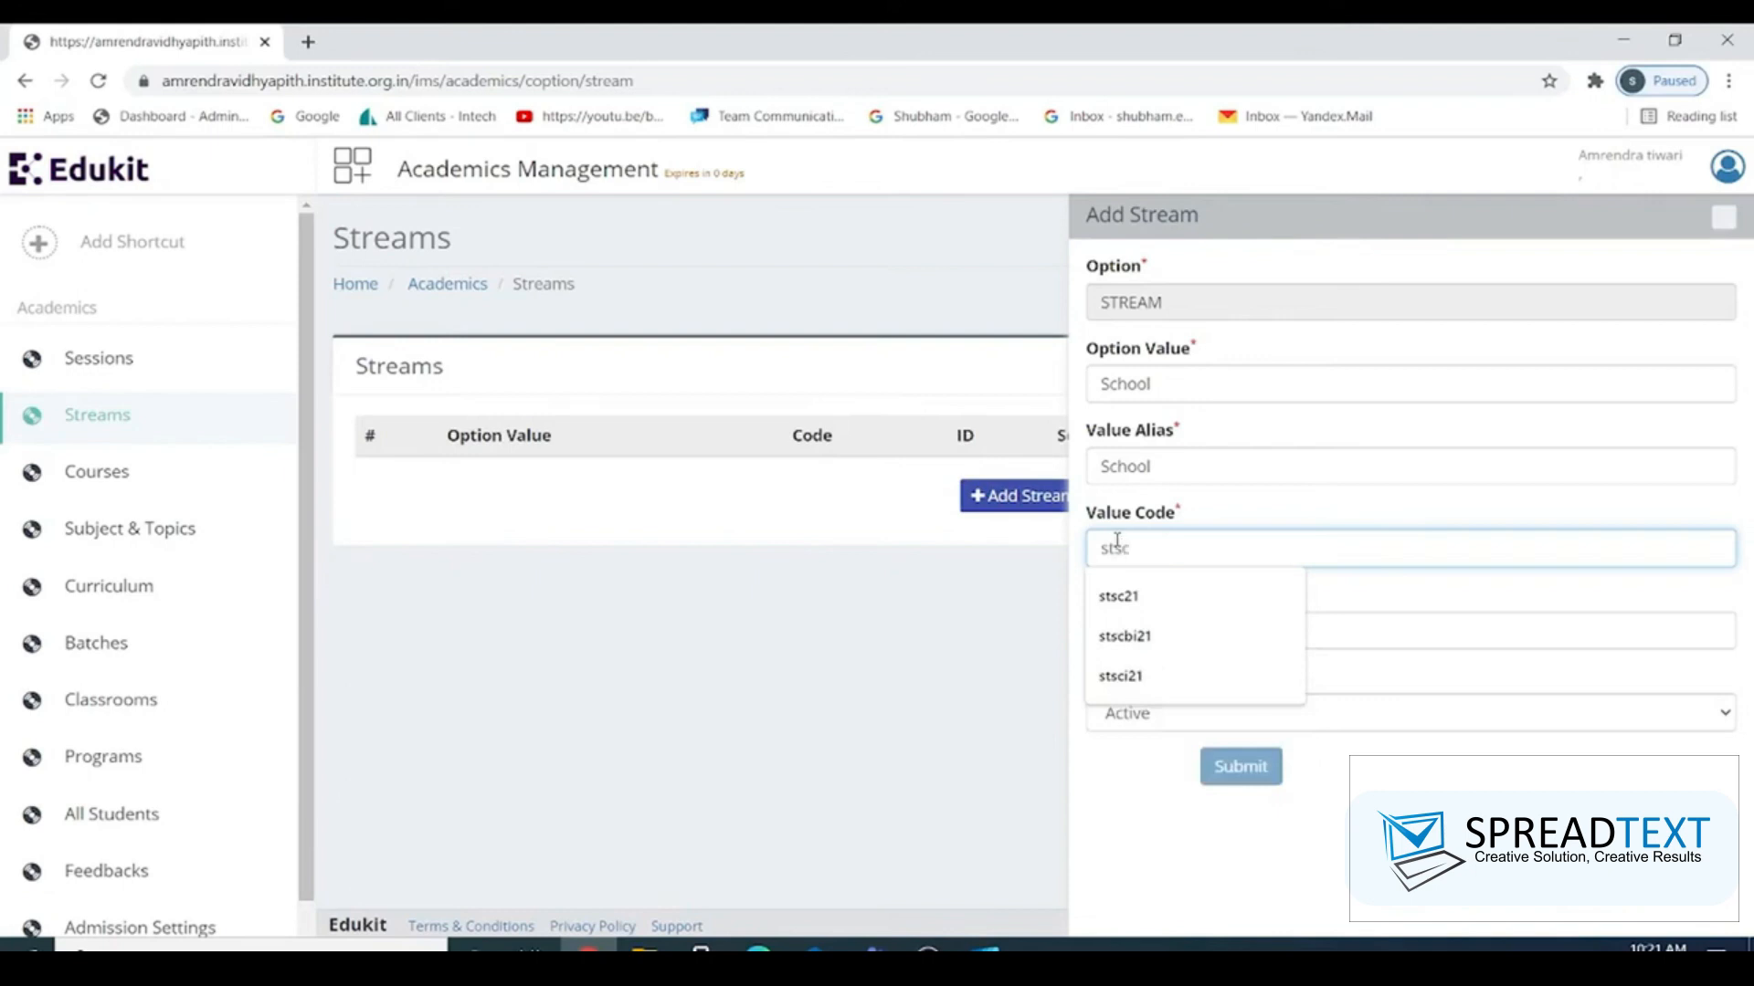
text(21)
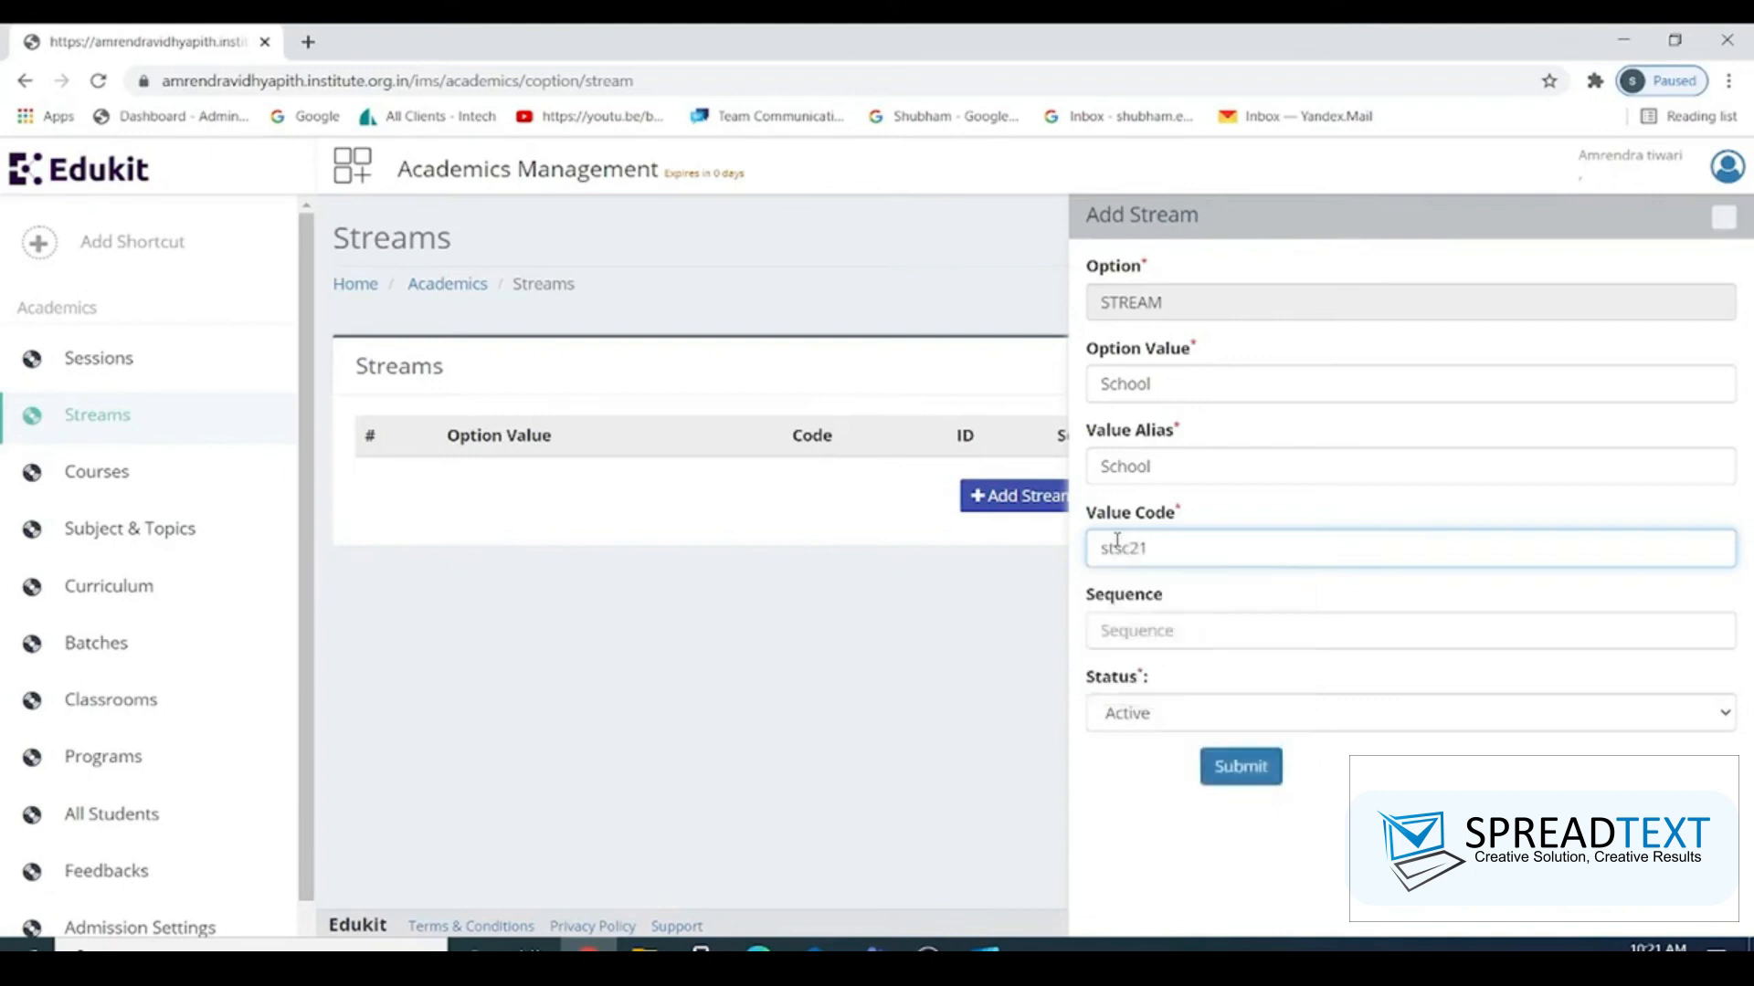
click(1137, 630)
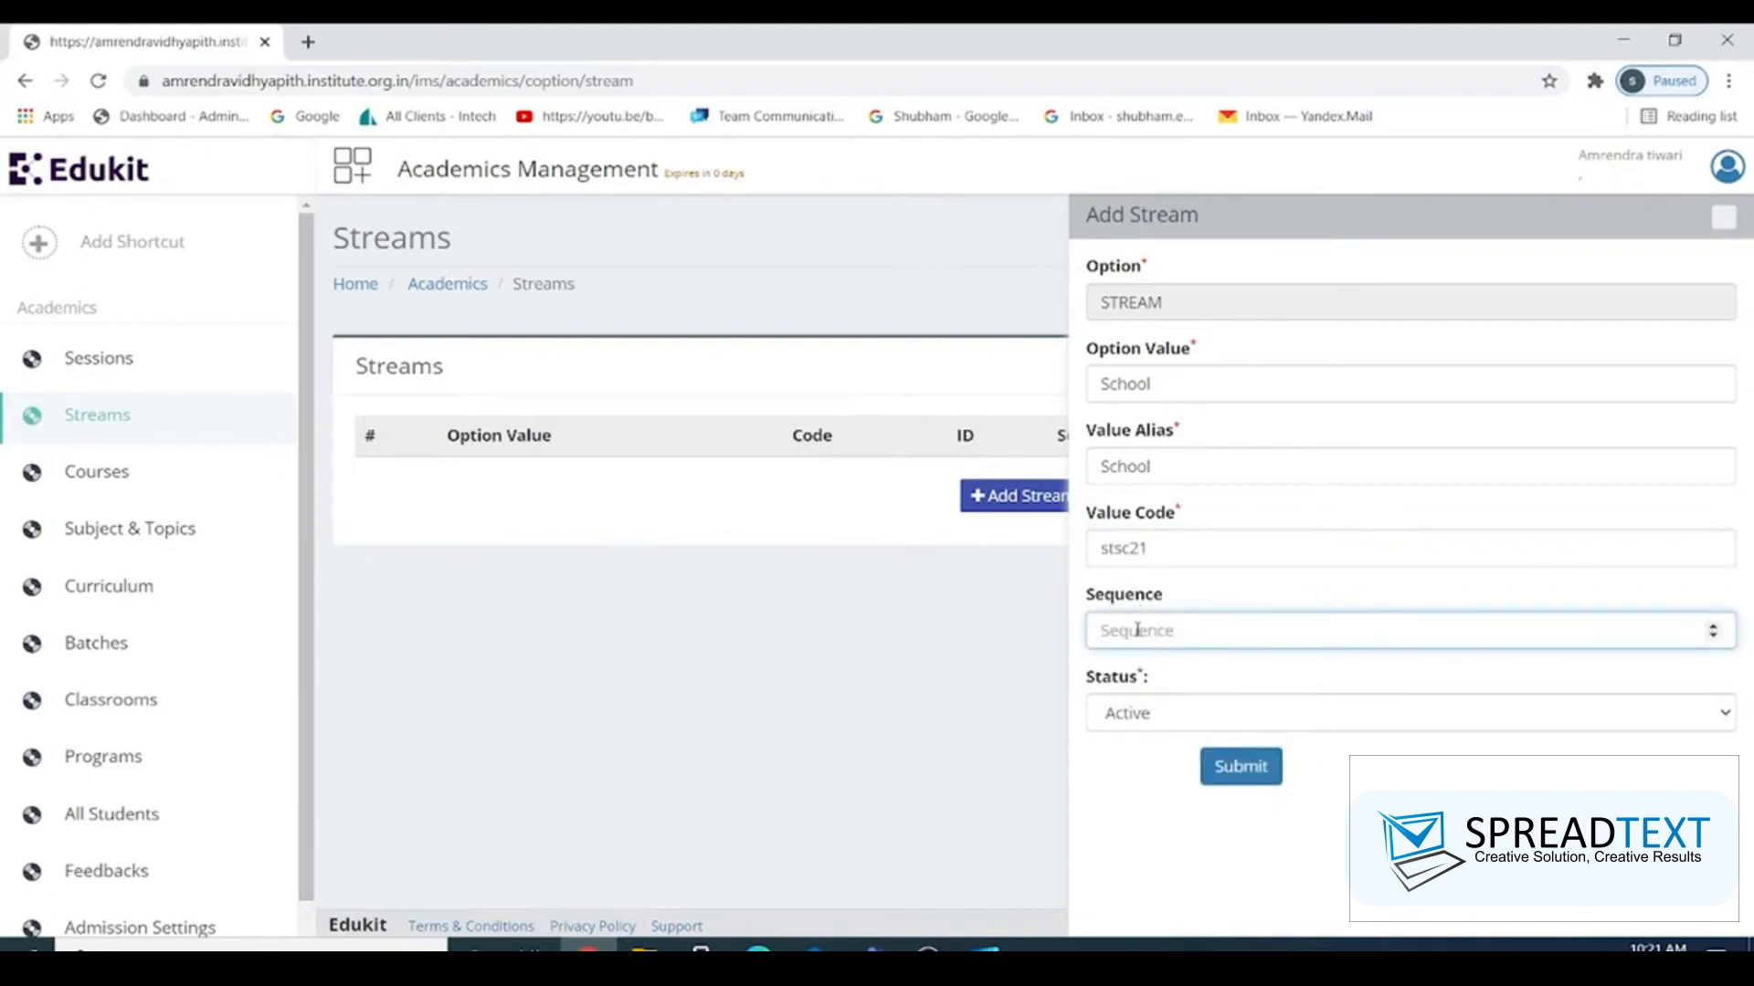
text(1)
click(1240, 767)
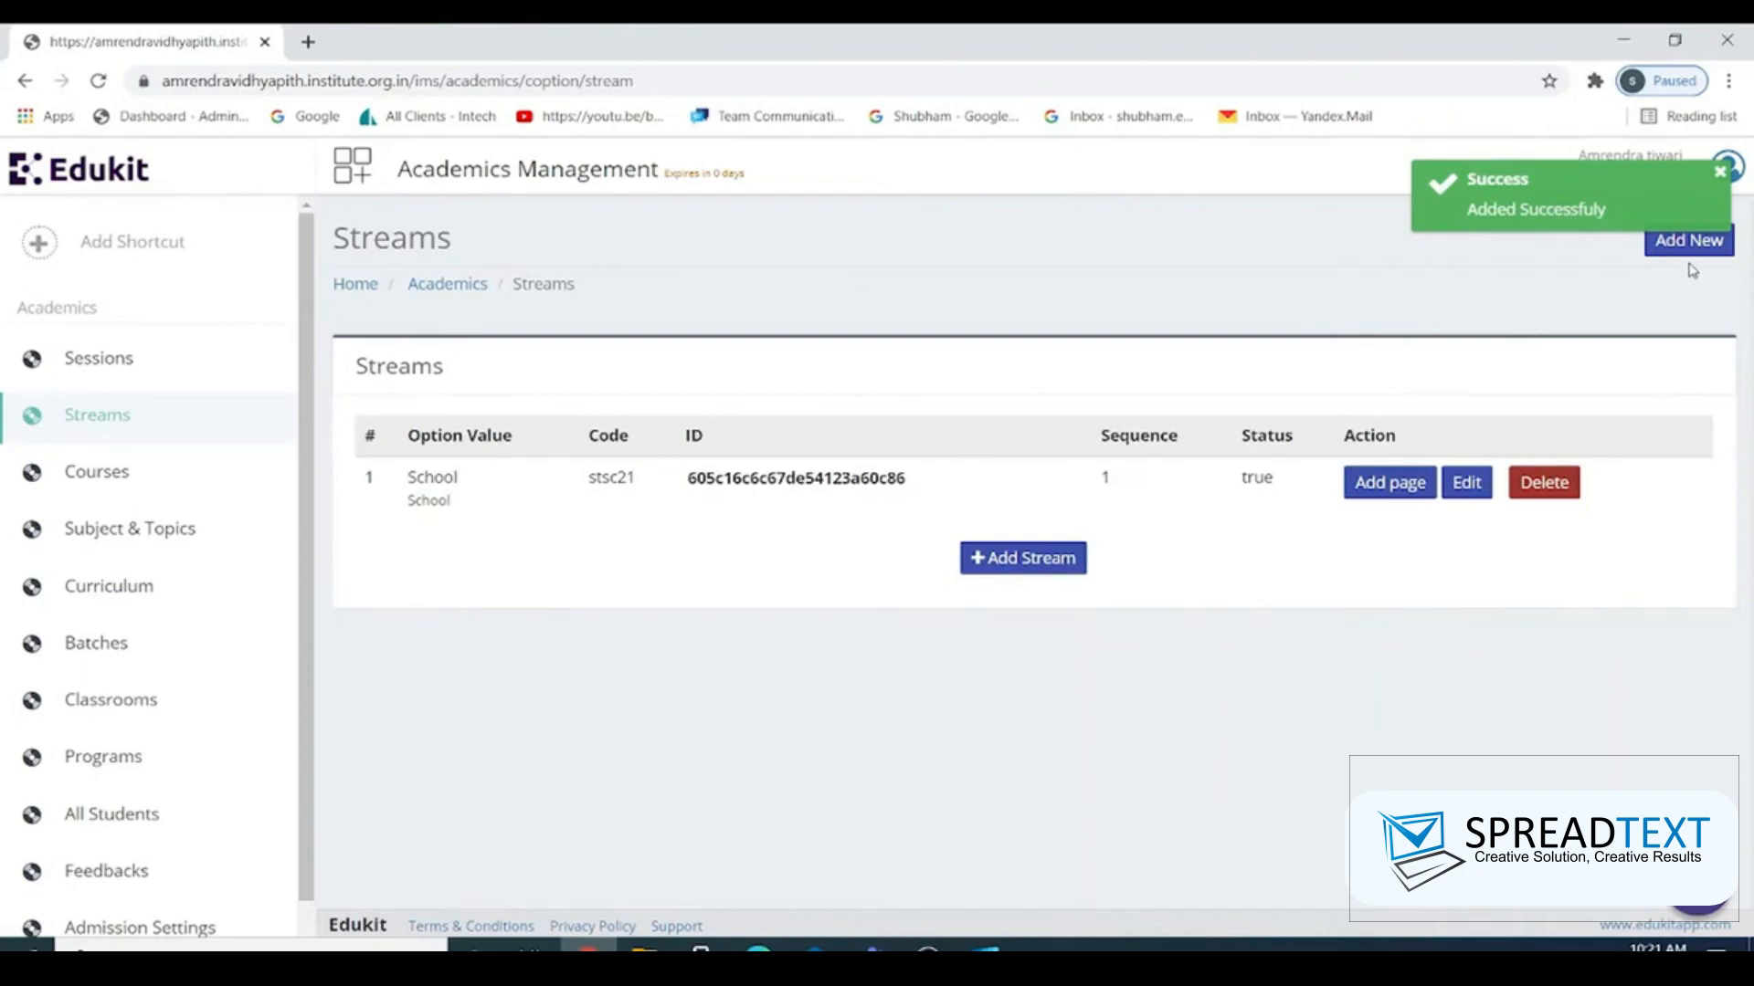
- Start another stream with "Science ( Math )" as both its option value and value alias
click(1689, 242)
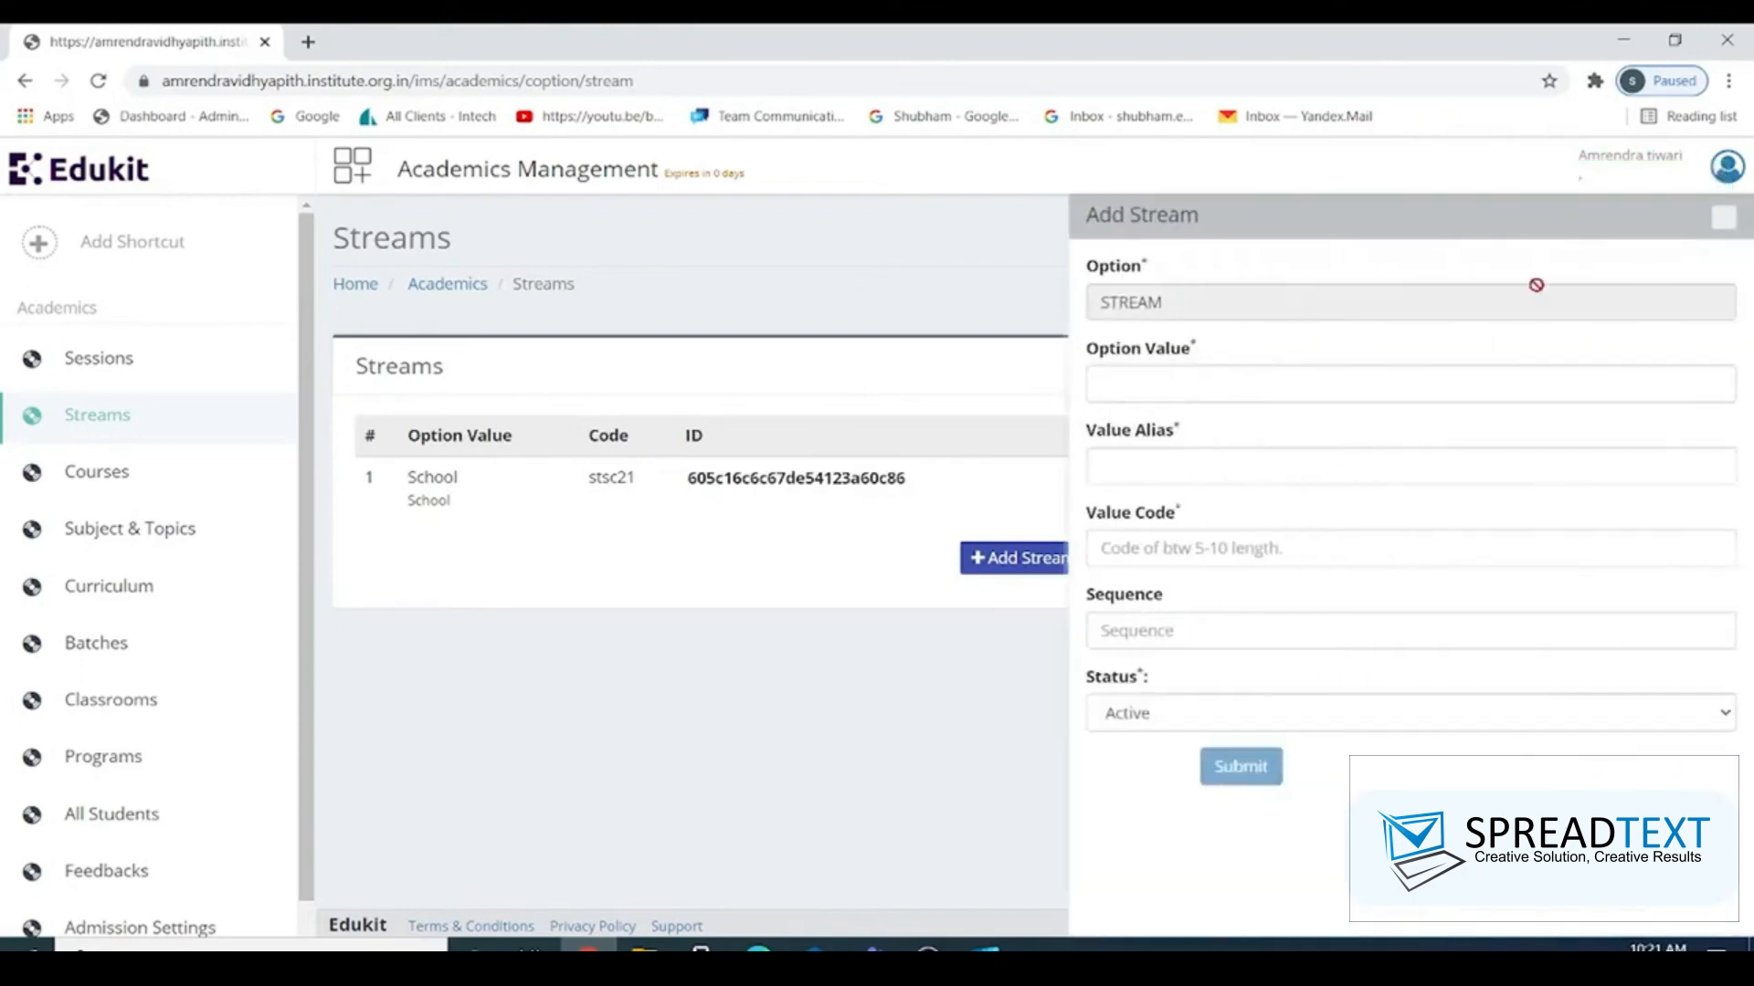
click(1142, 396)
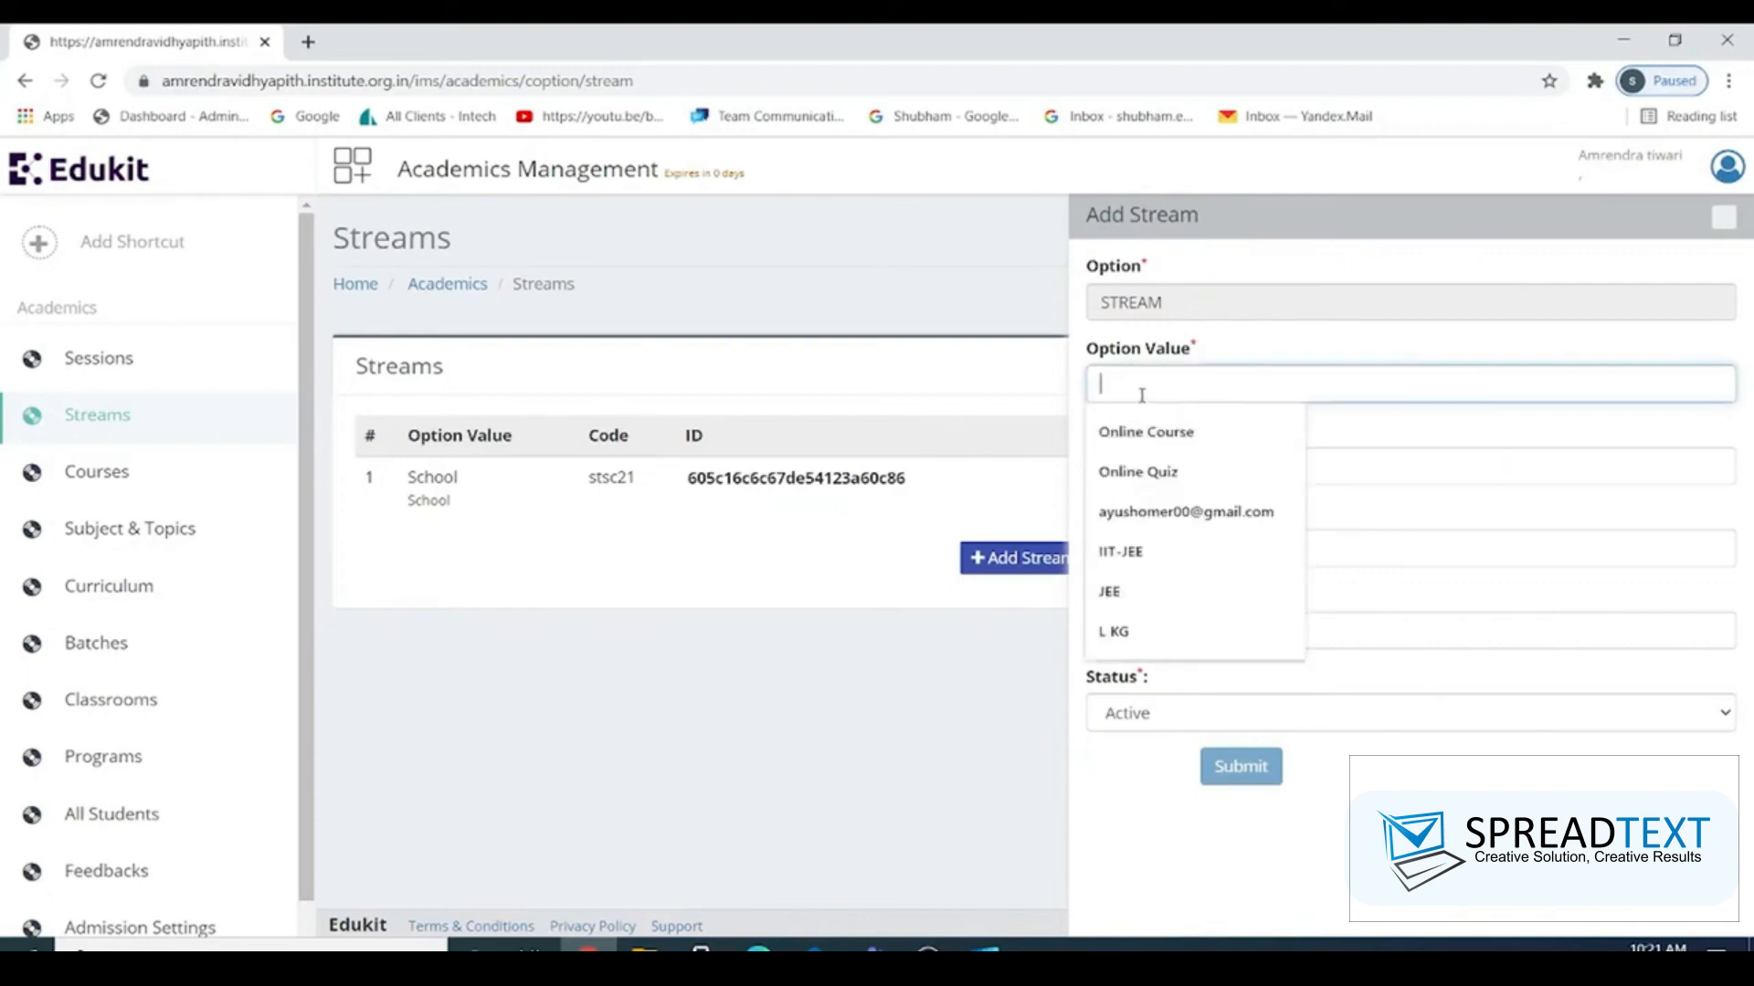
text(Science)
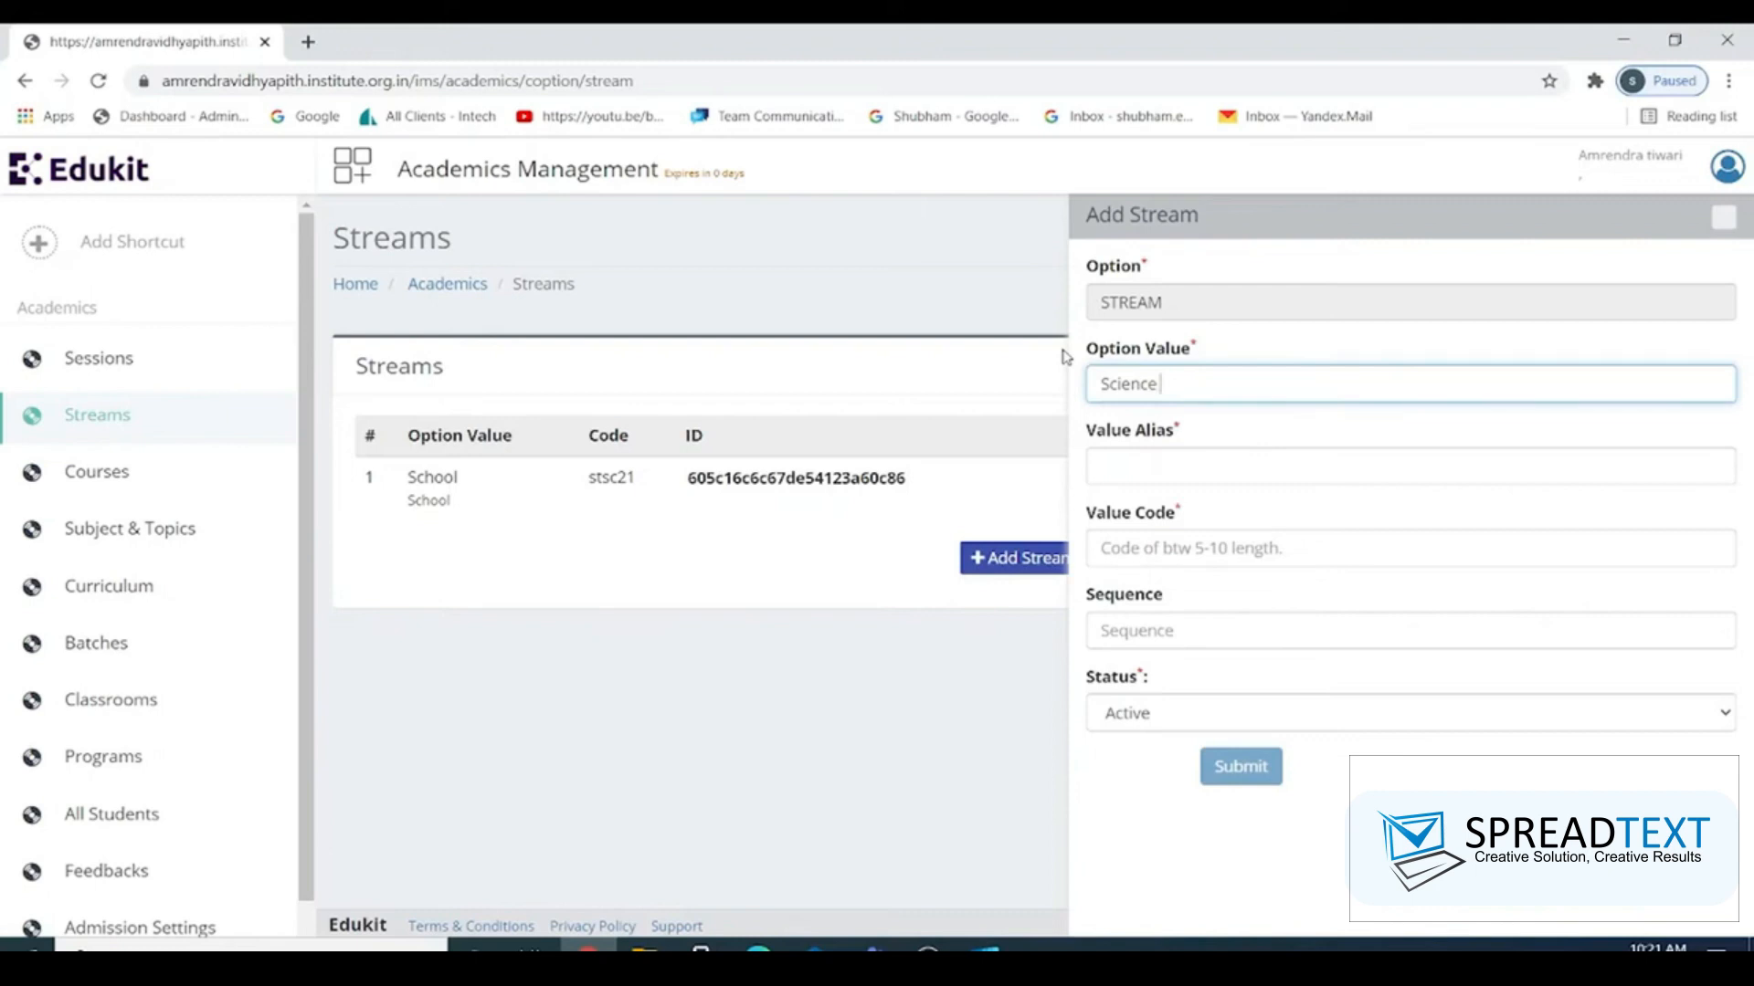
text( ( Math ))
drag(1241, 376, 1086, 427)
key(ctrl+c)
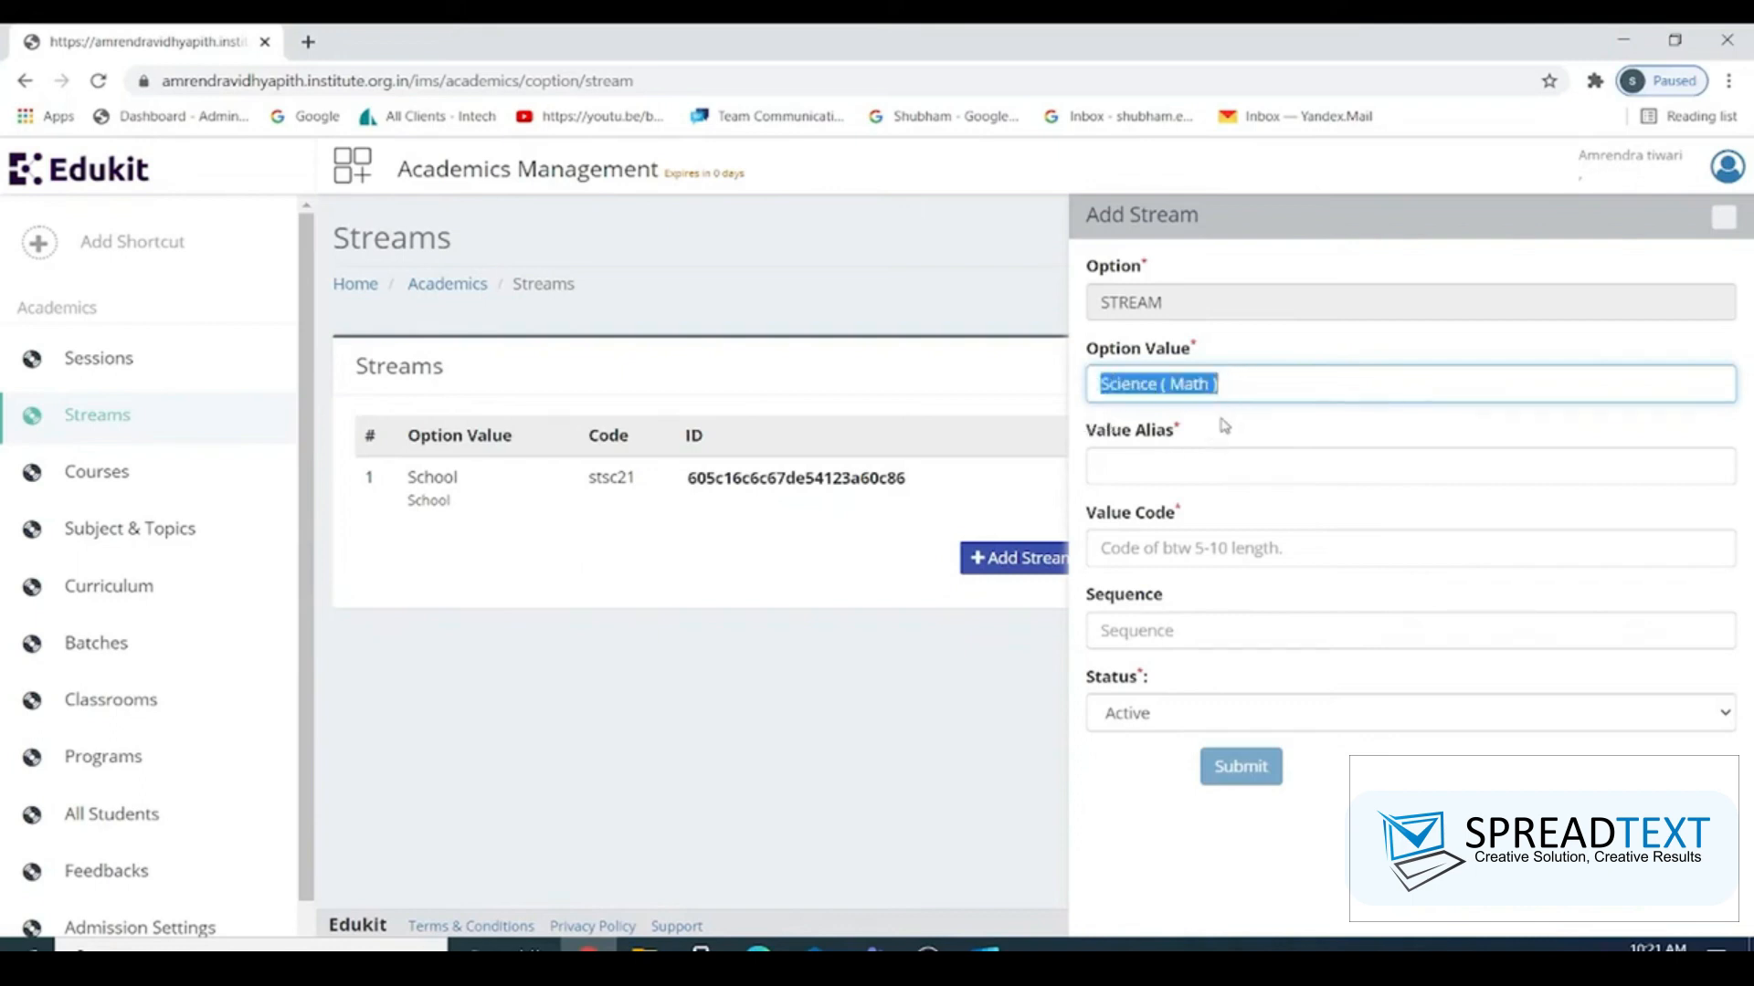
click(1160, 466)
key(ctrl+v)
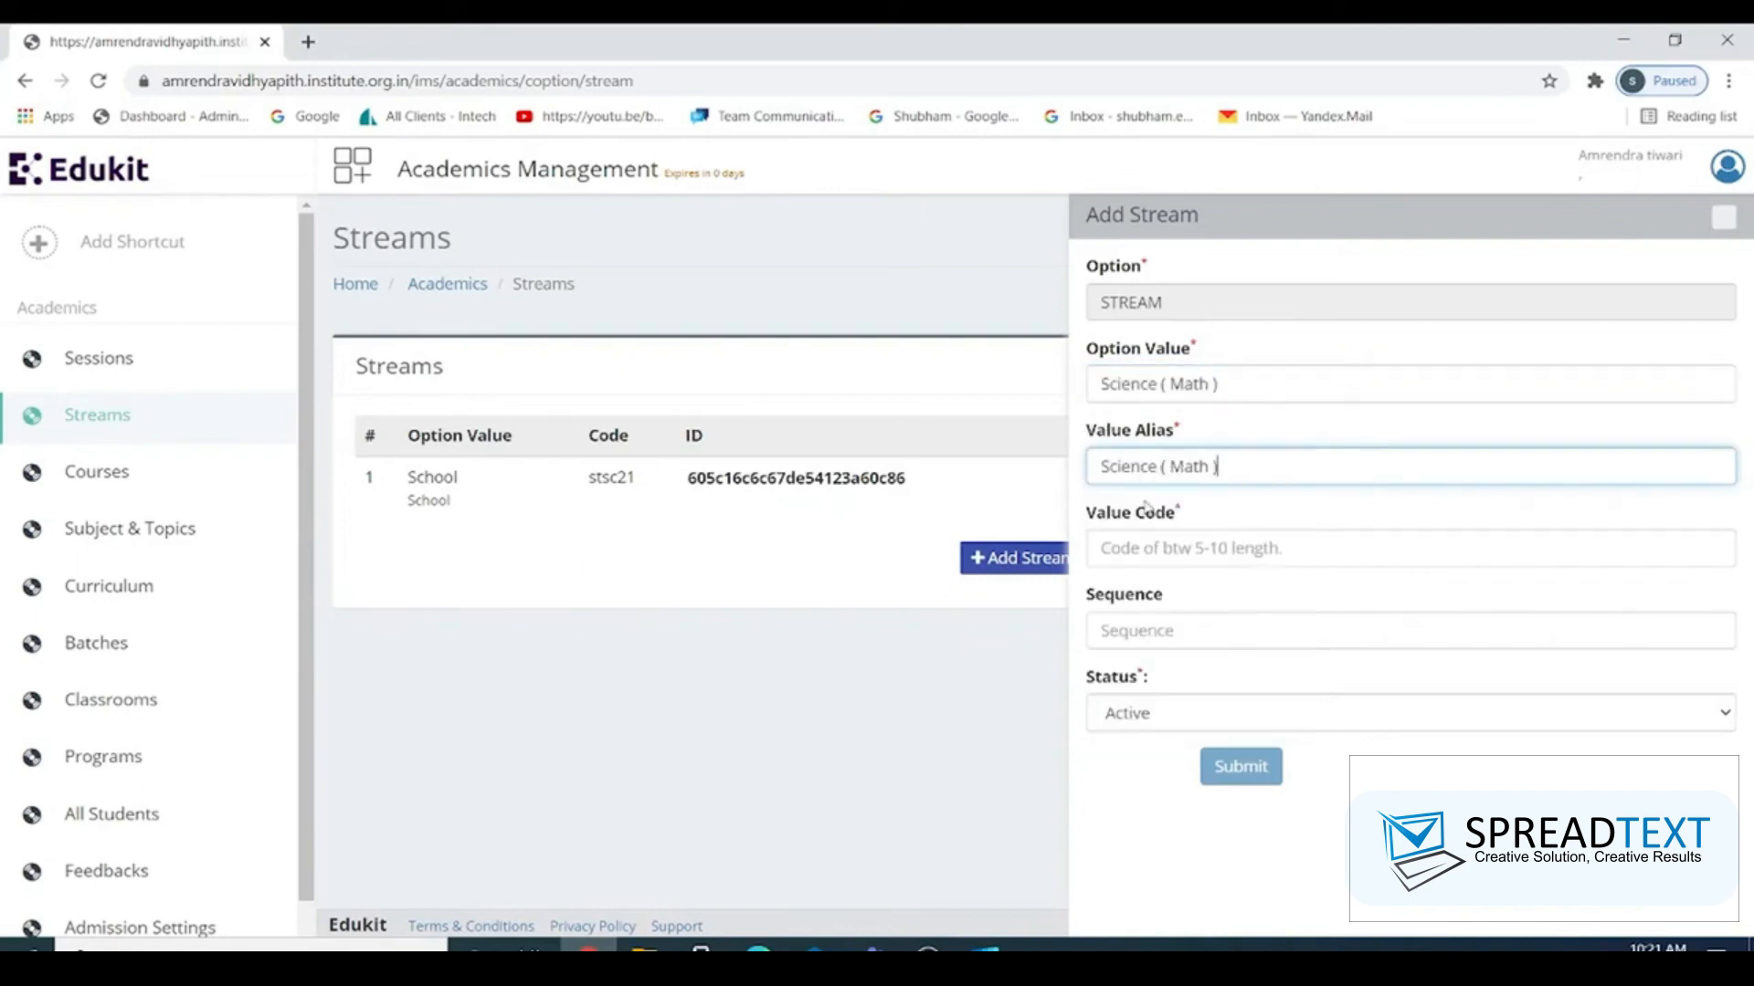
- Give the Science ( Math ) stream the value code stscm21 and sequence 2, and submit it
click(1112, 545)
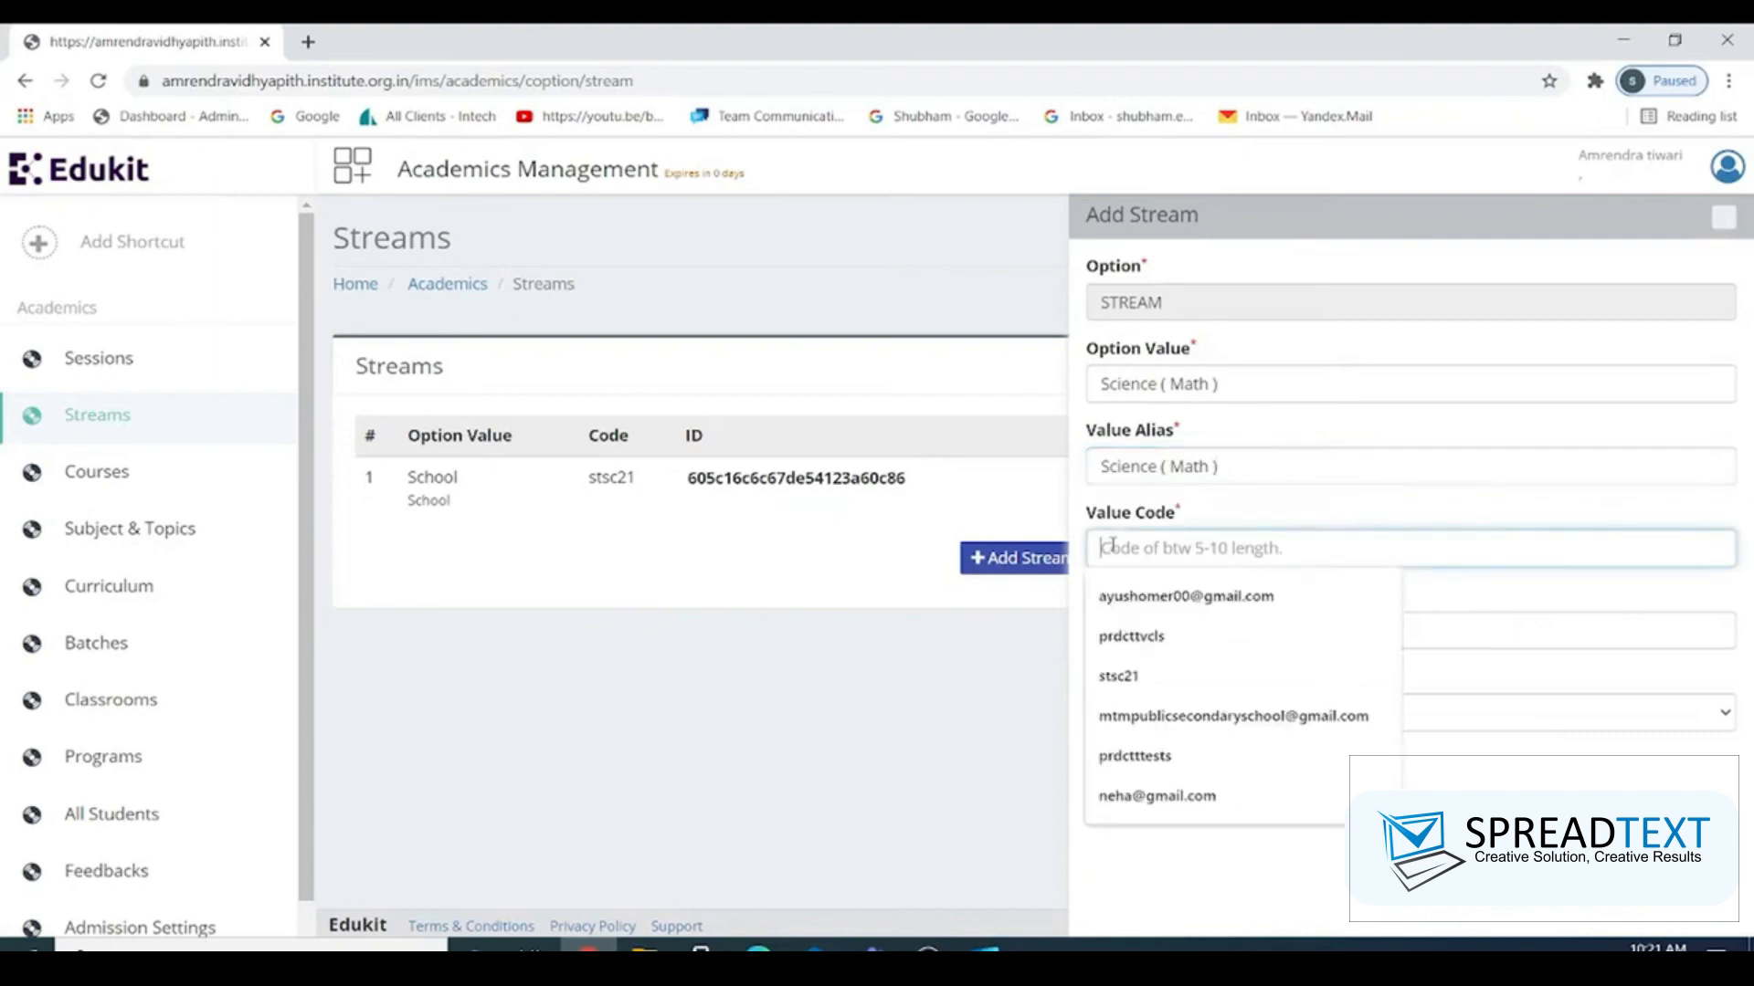
text(s)
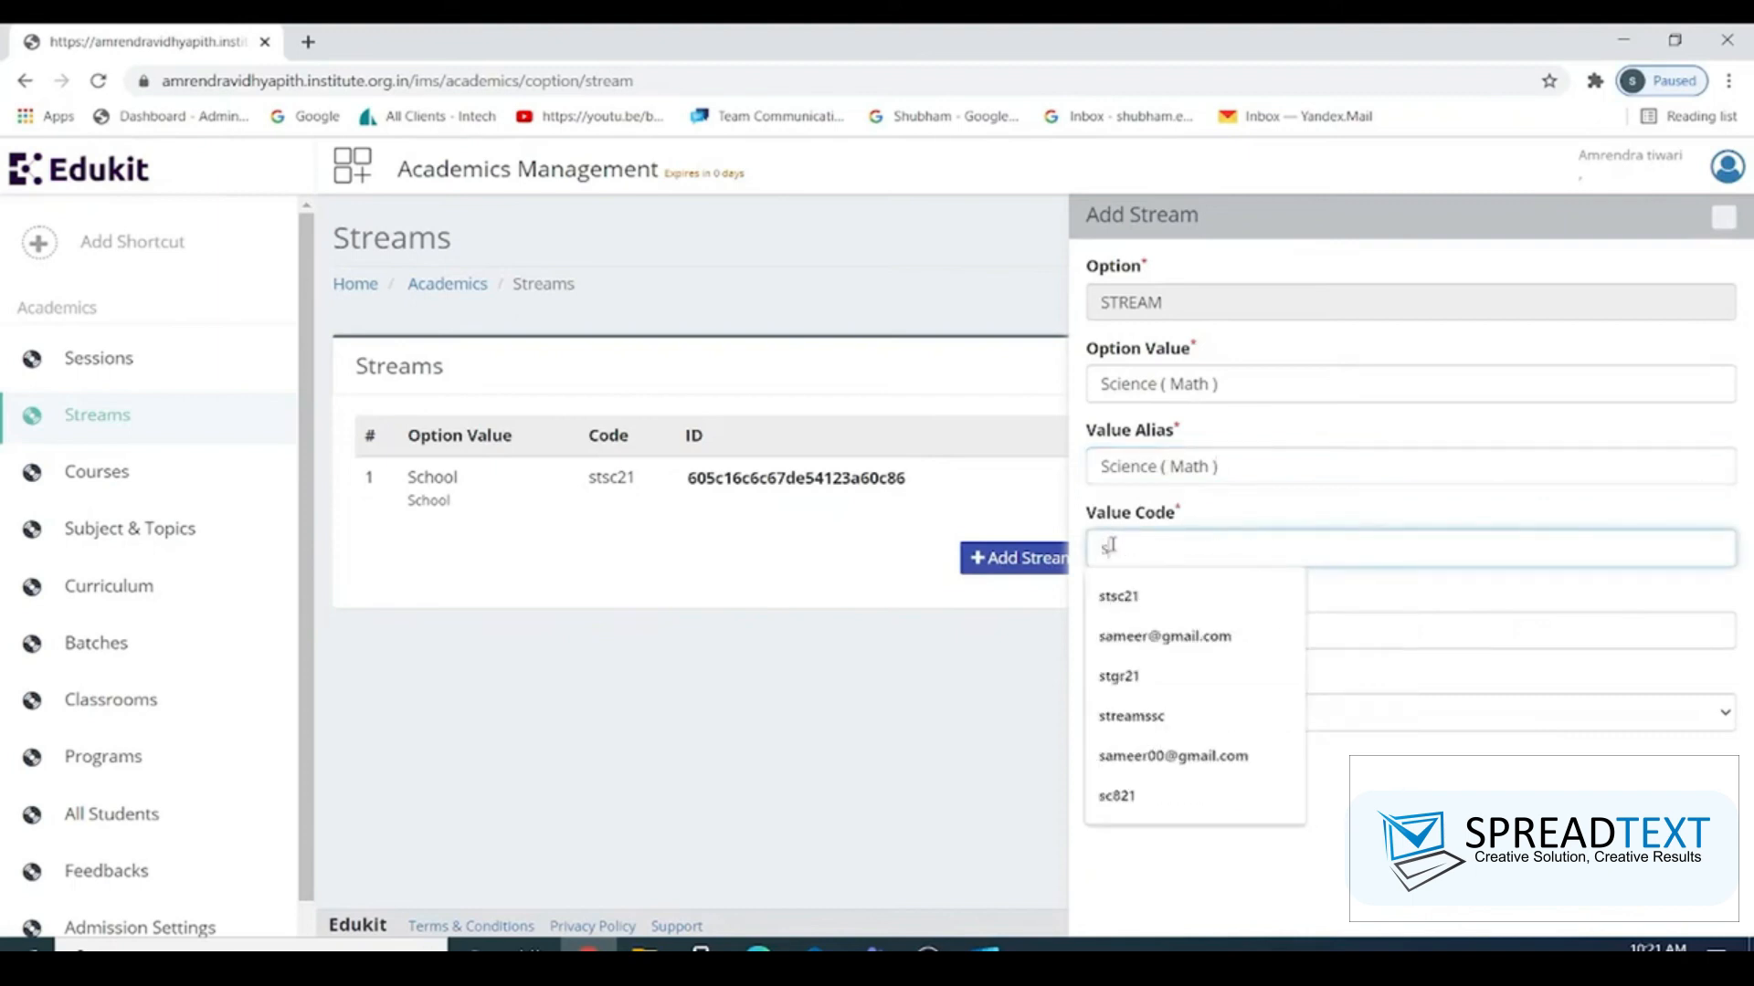
text(tsc)
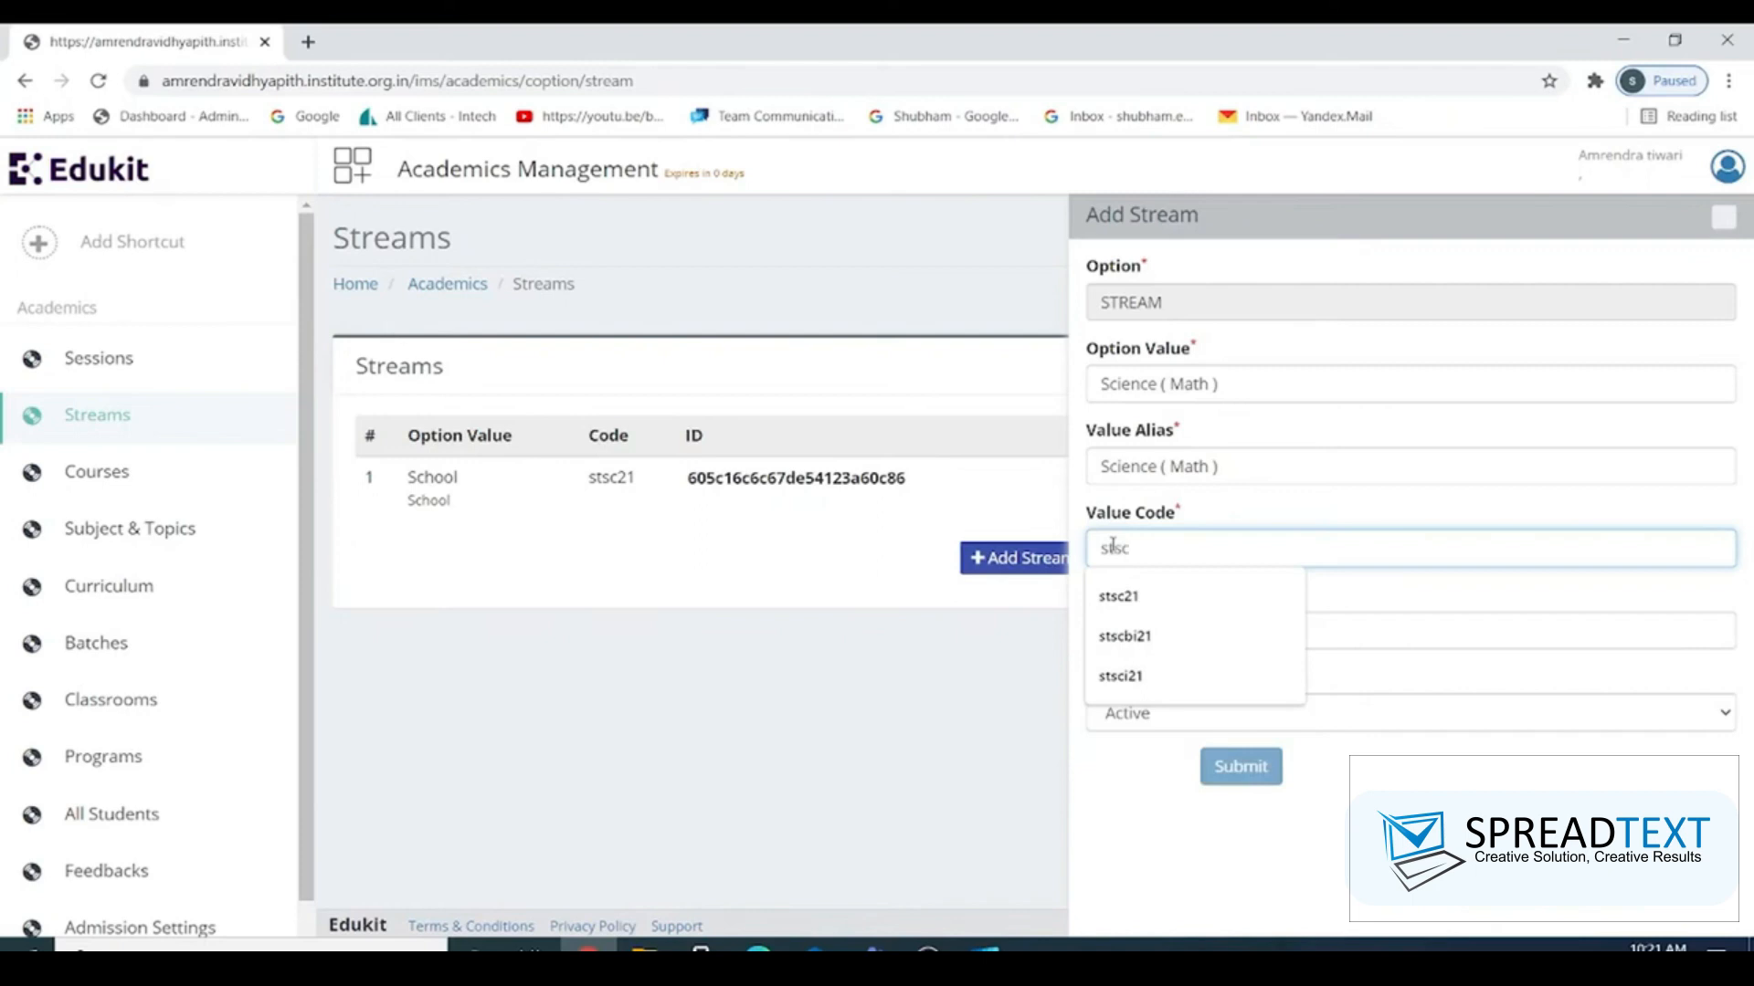
text(m21)
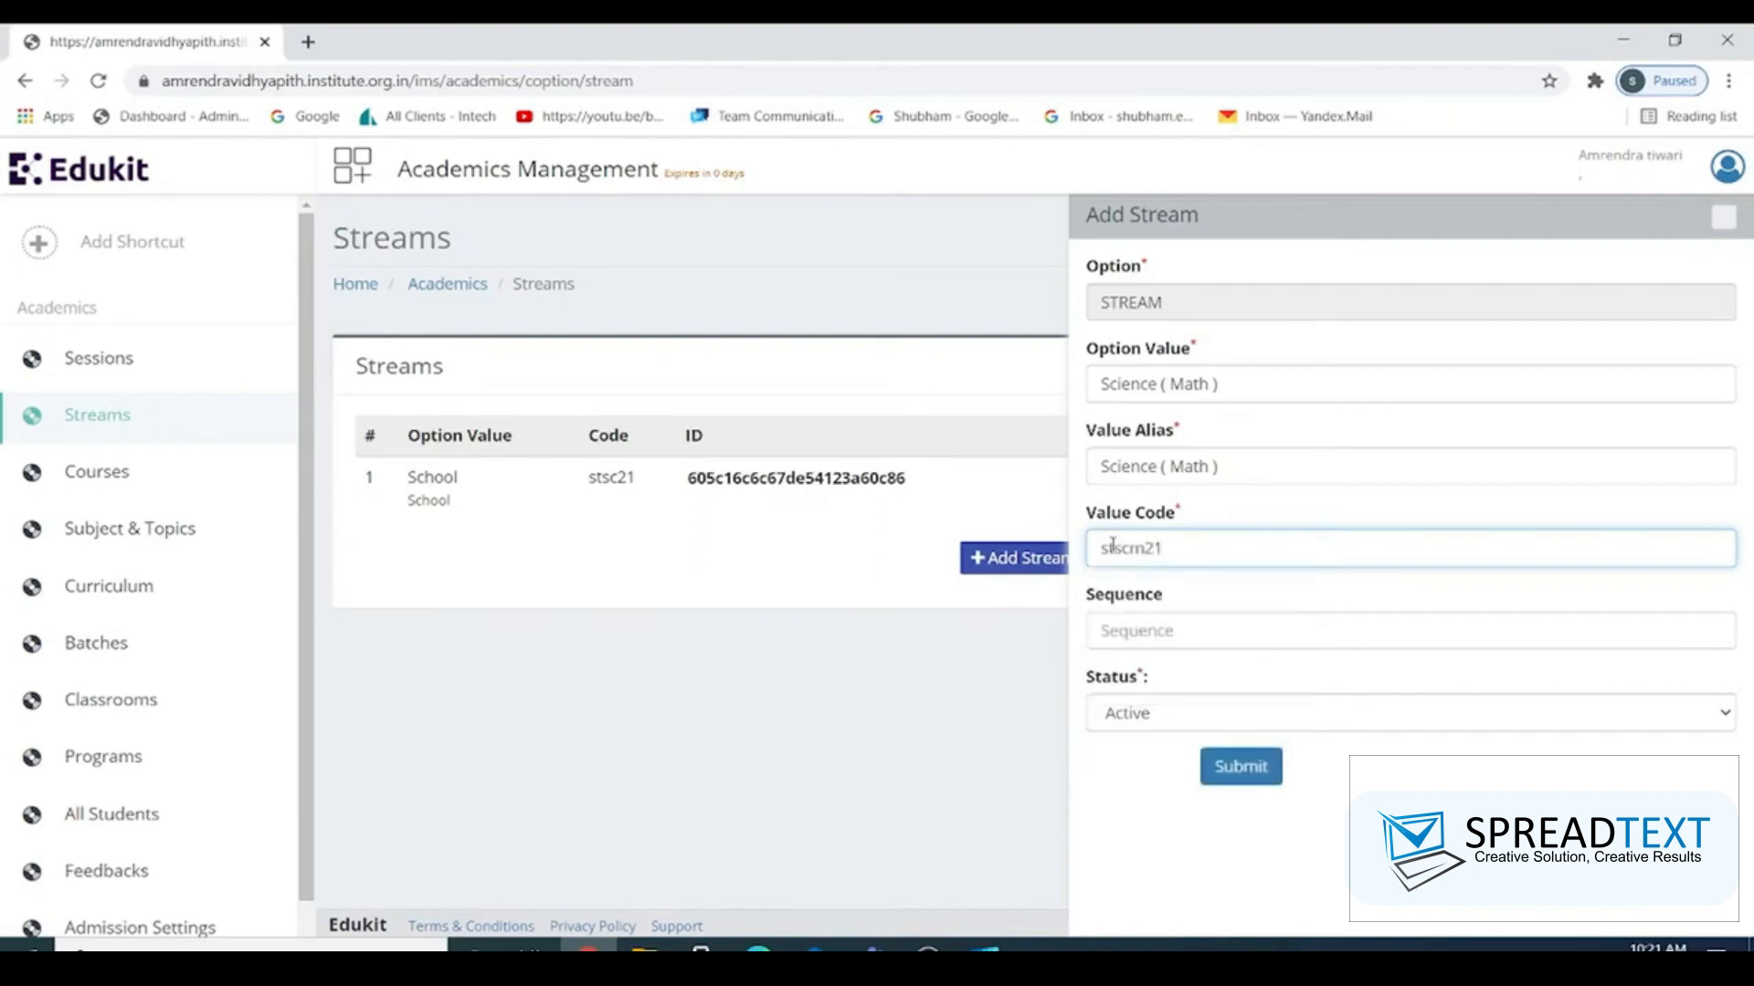
click(1148, 618)
text(2)
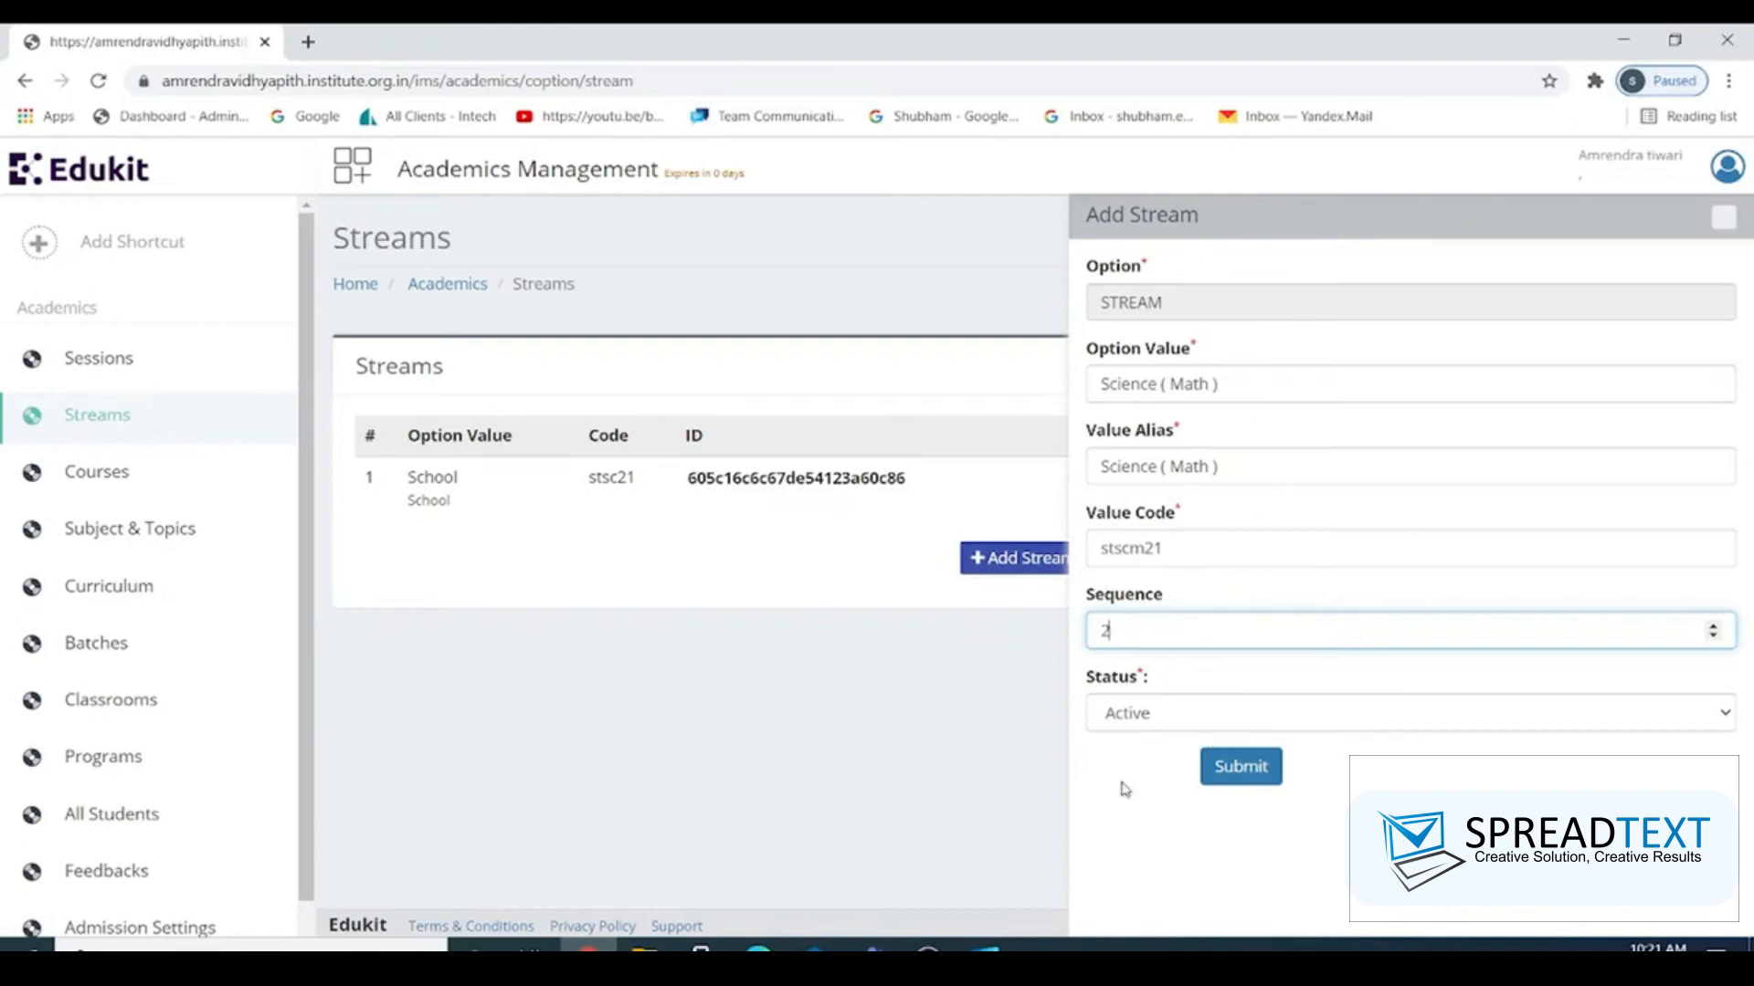
click(1243, 777)
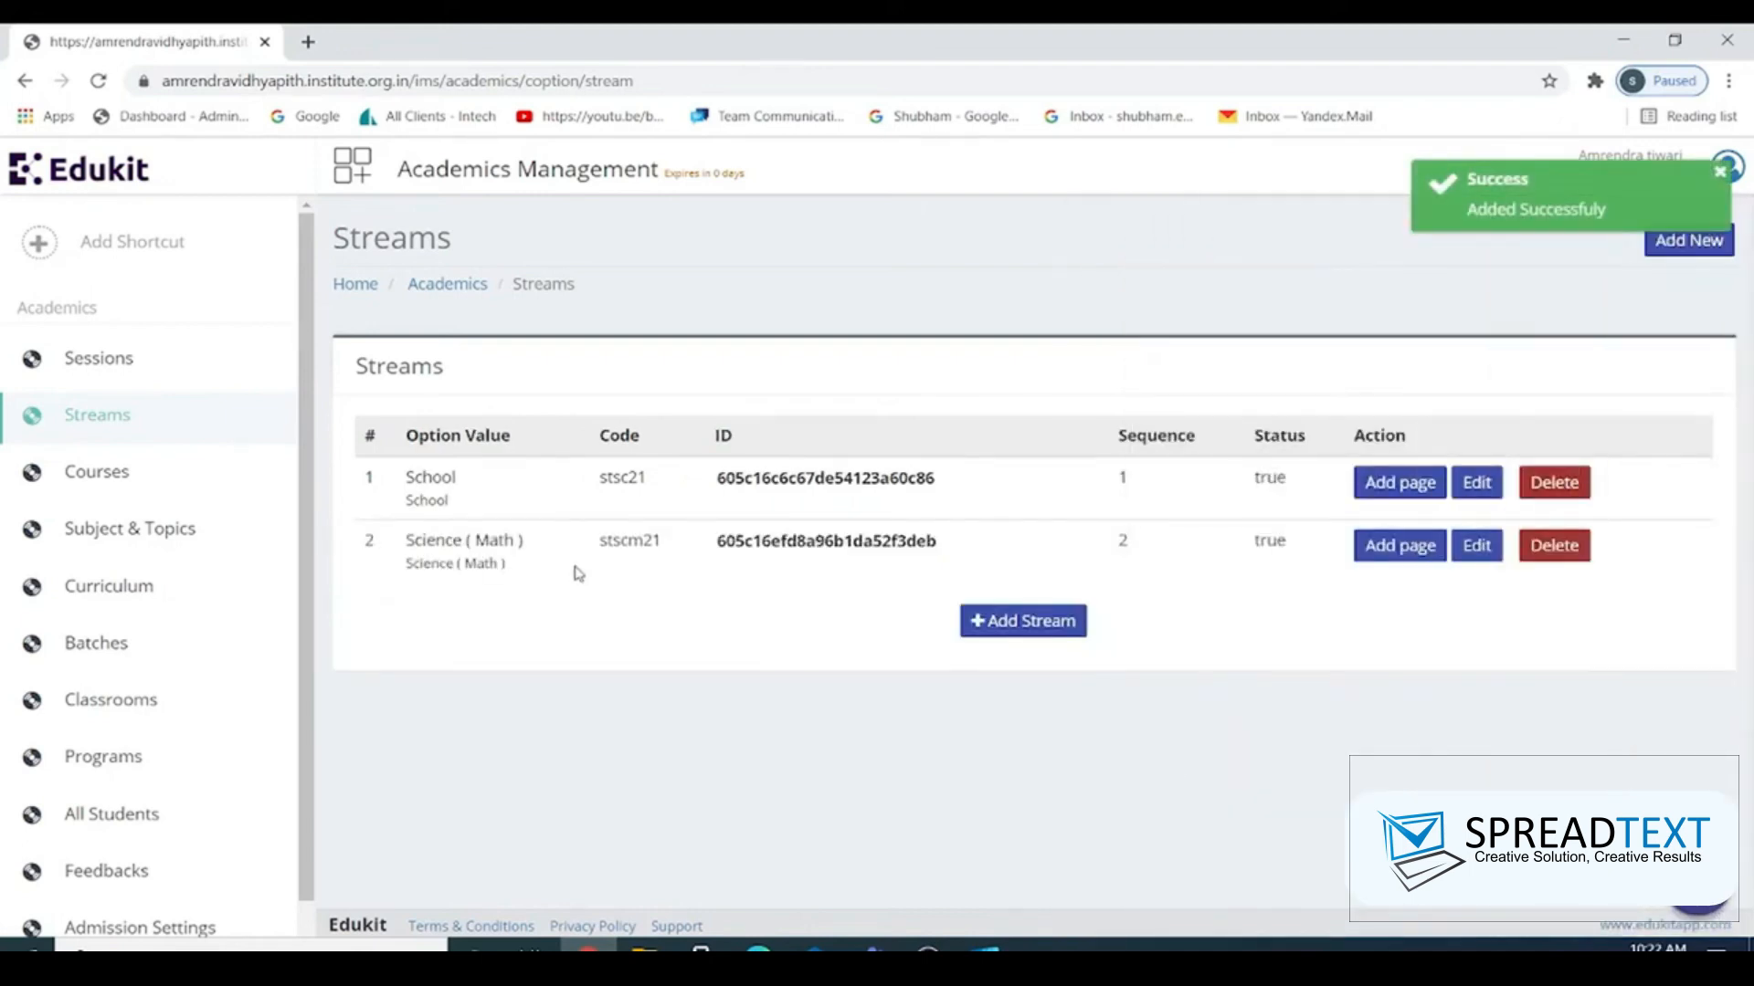
- Start a new course in Courses and assign it to the School stream
click(95, 487)
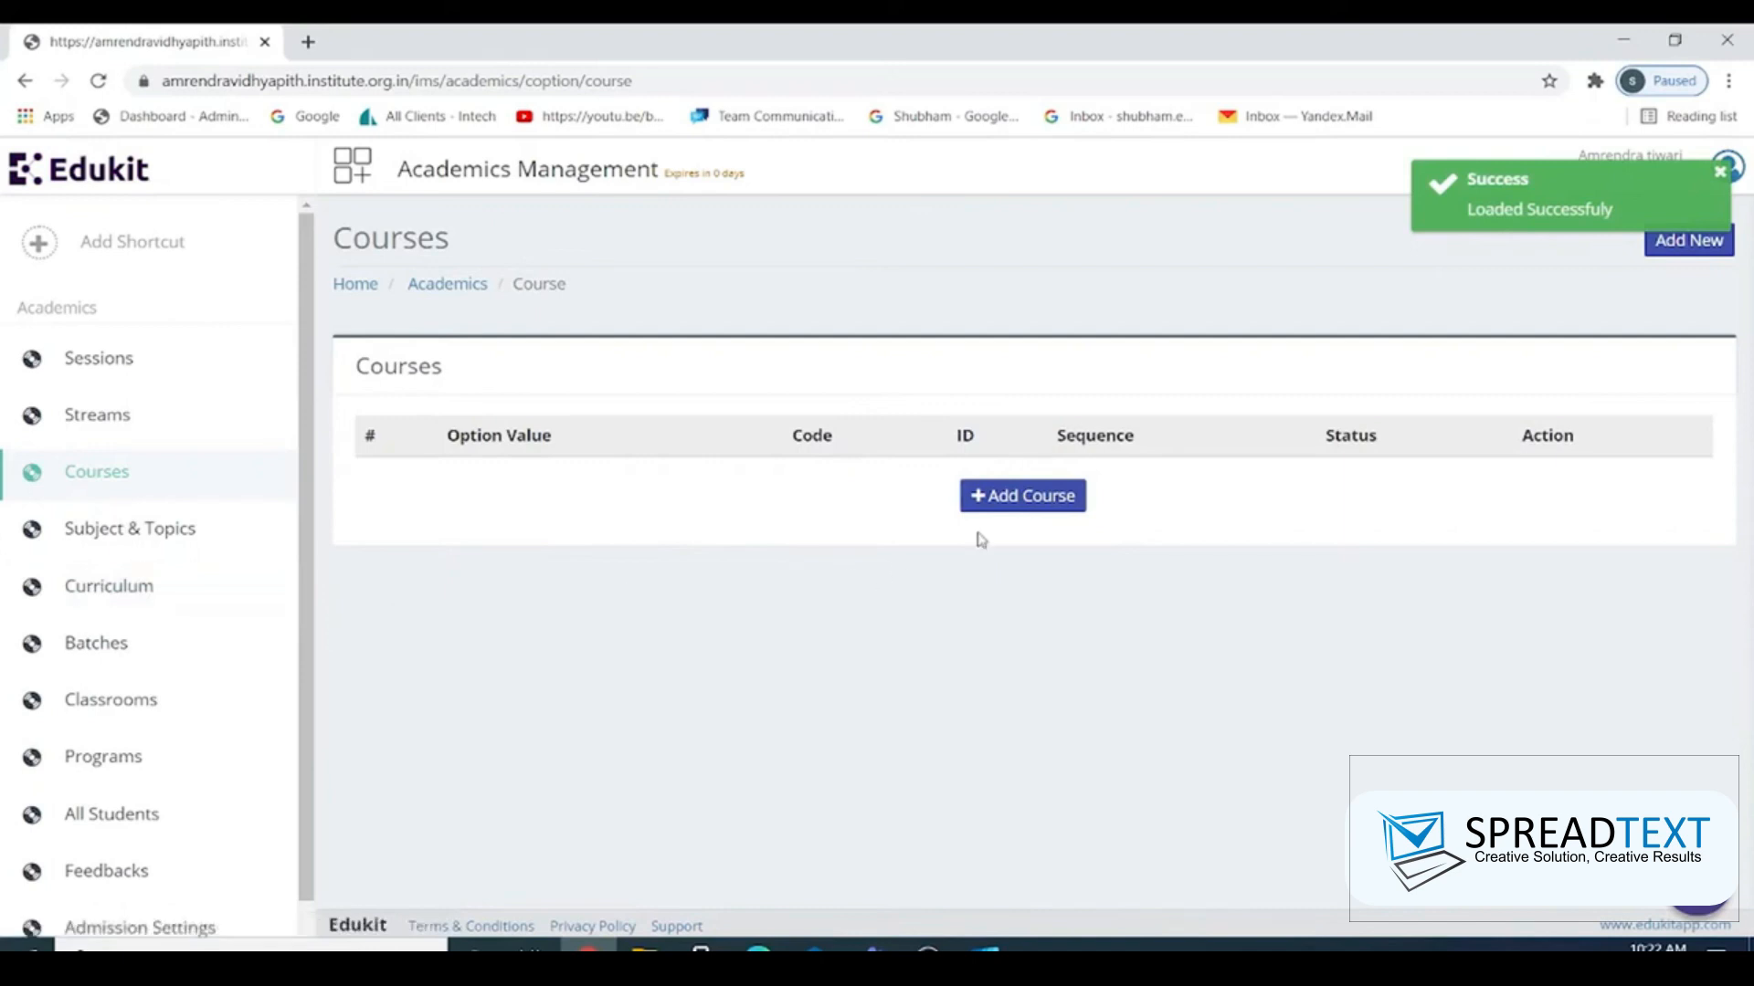
click(1035, 507)
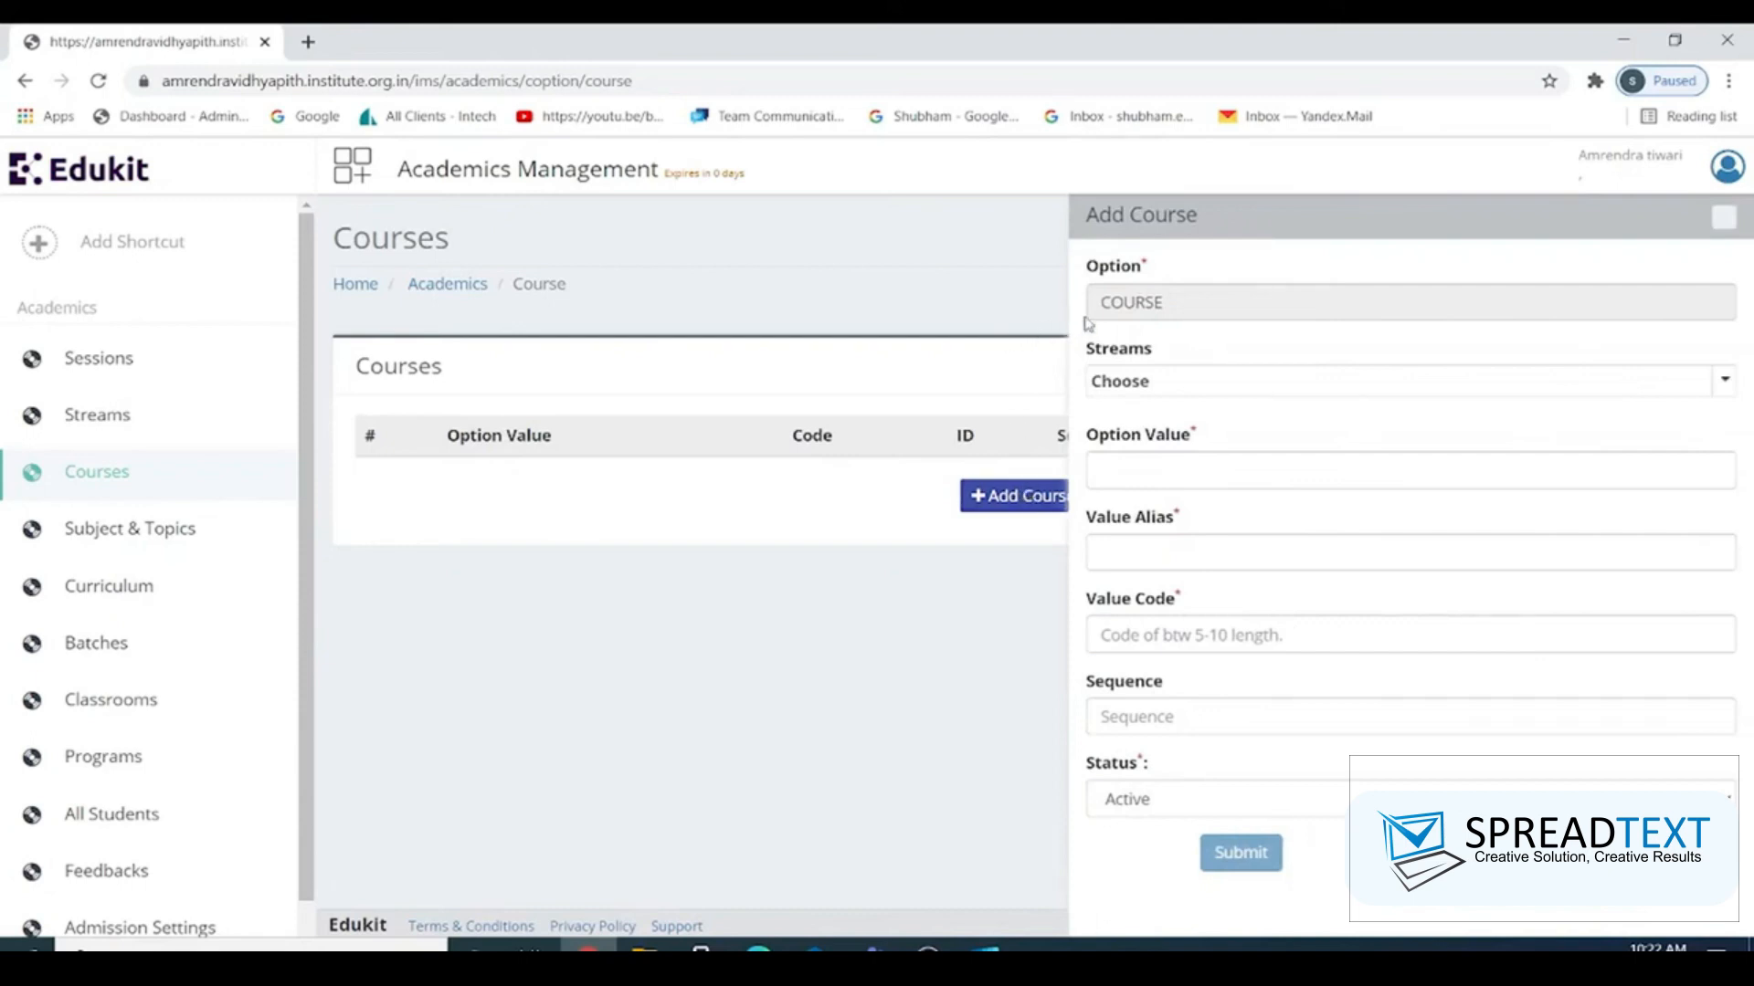
click(1136, 393)
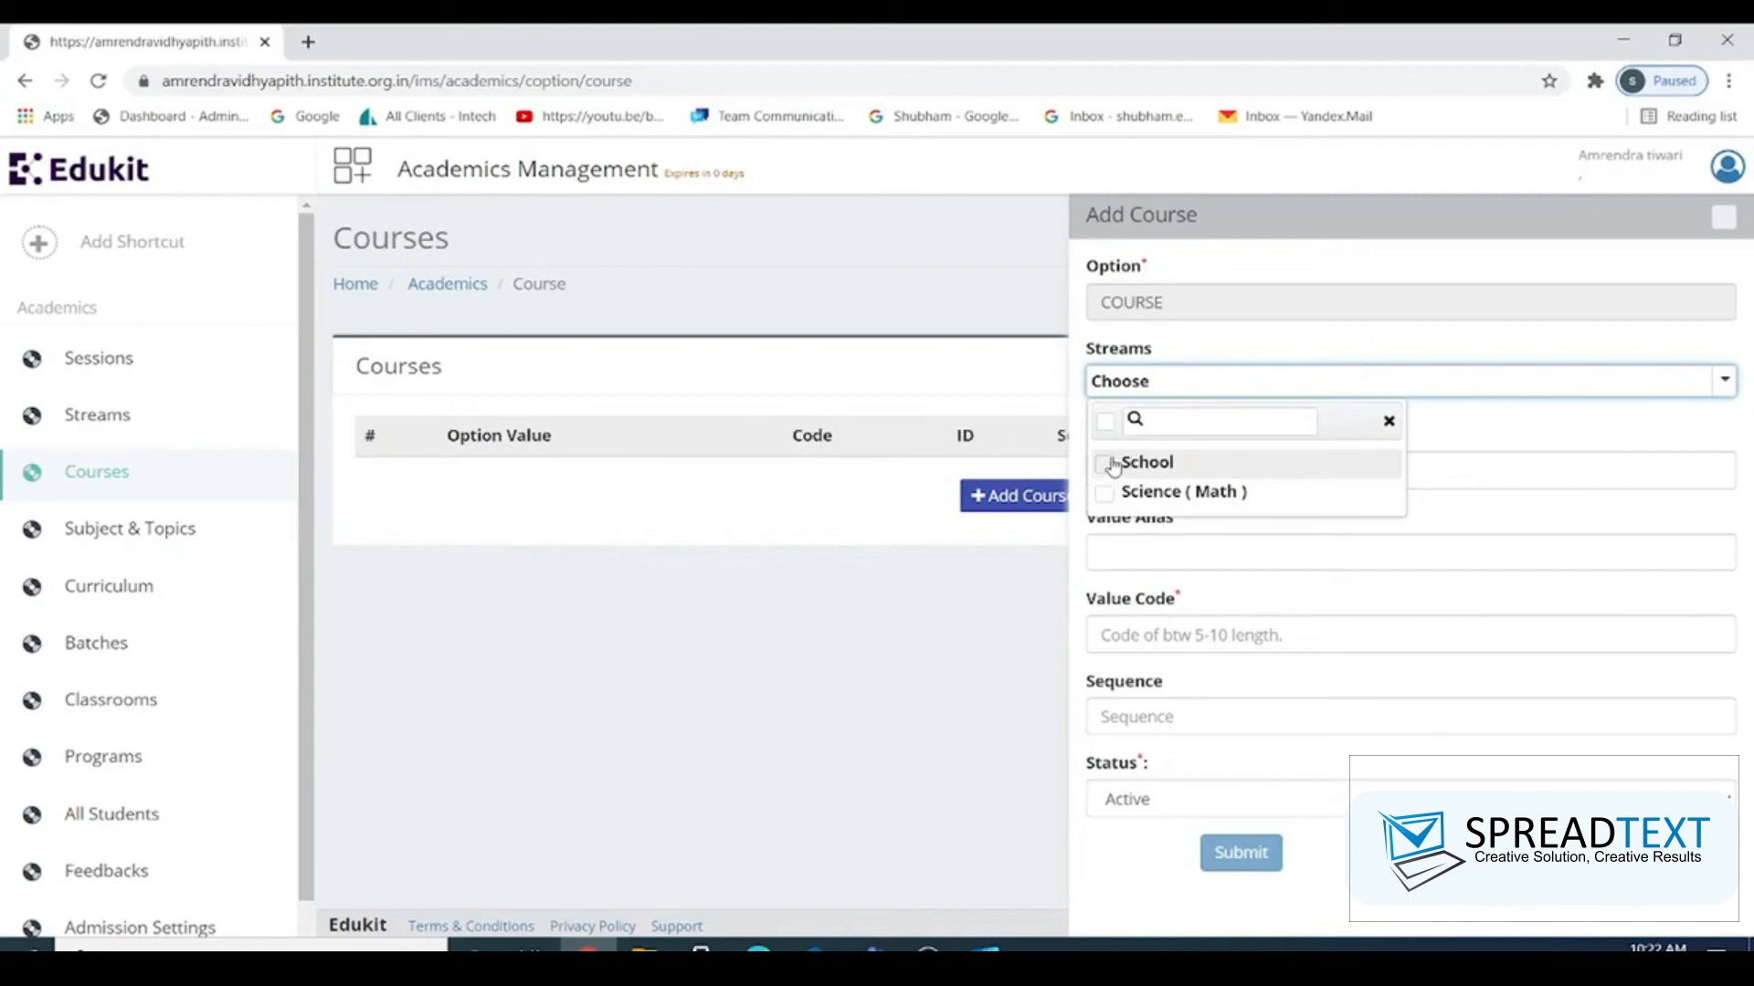
click(1111, 465)
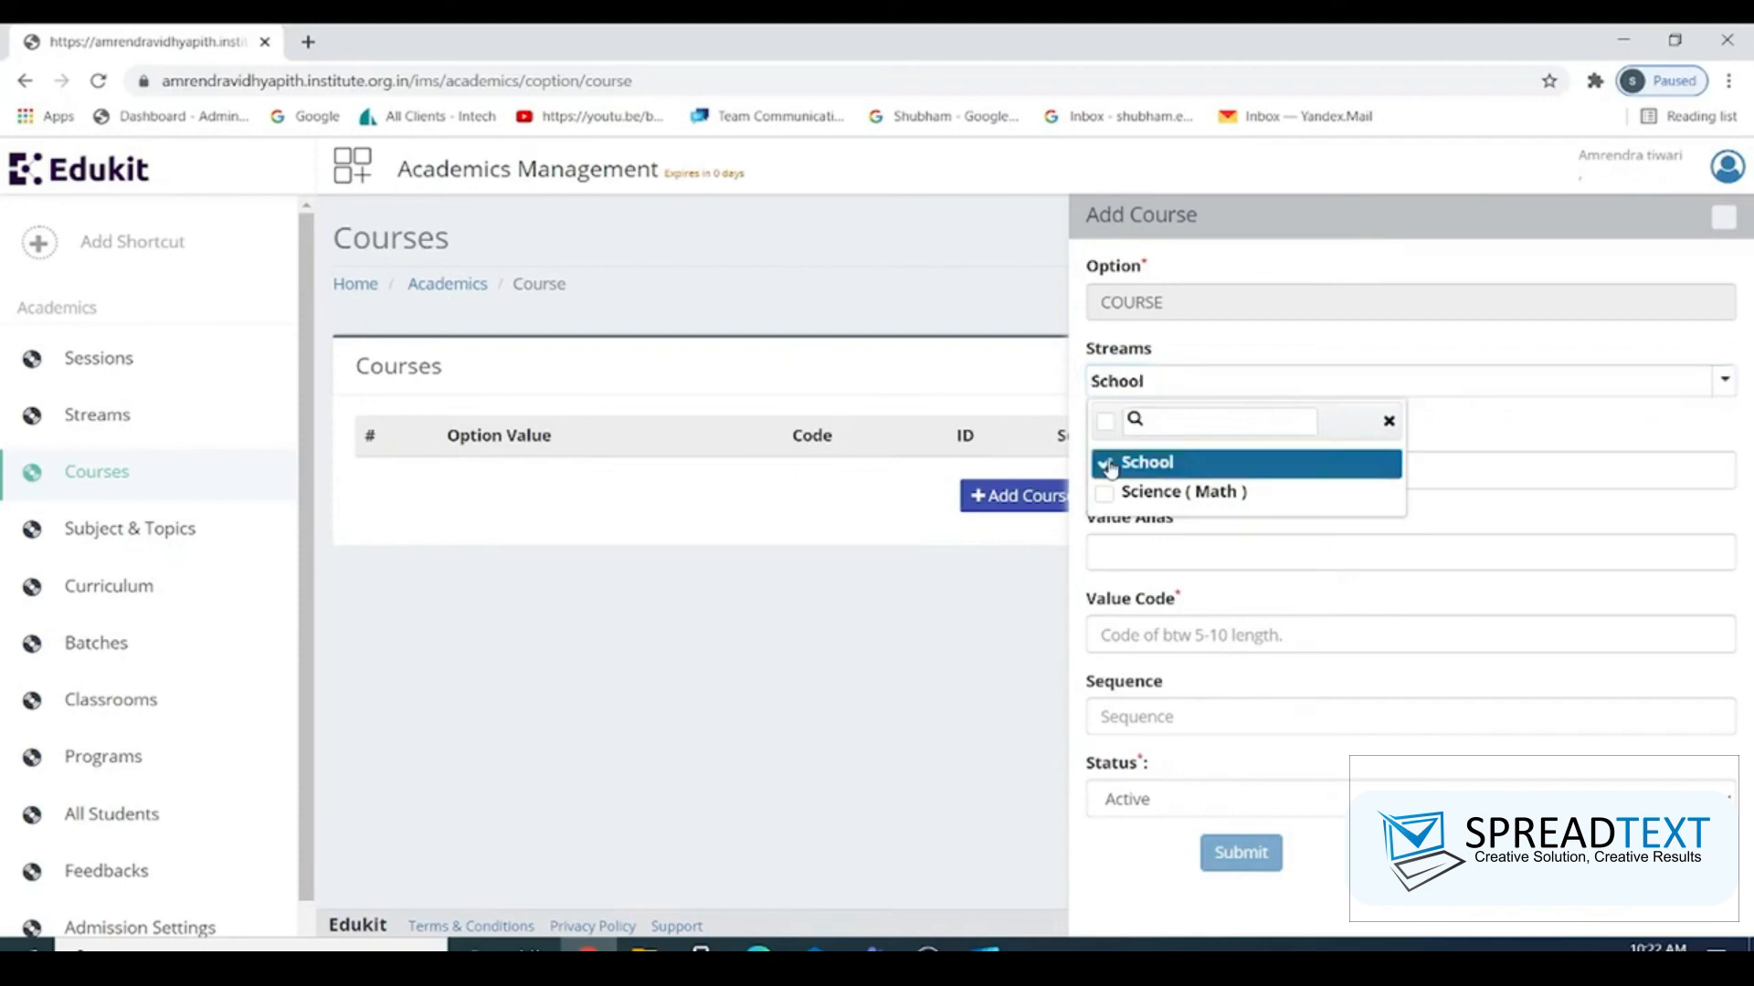
click(1468, 431)
- Enter Nursery as both the option value and the value alias of the new course
click(1166, 481)
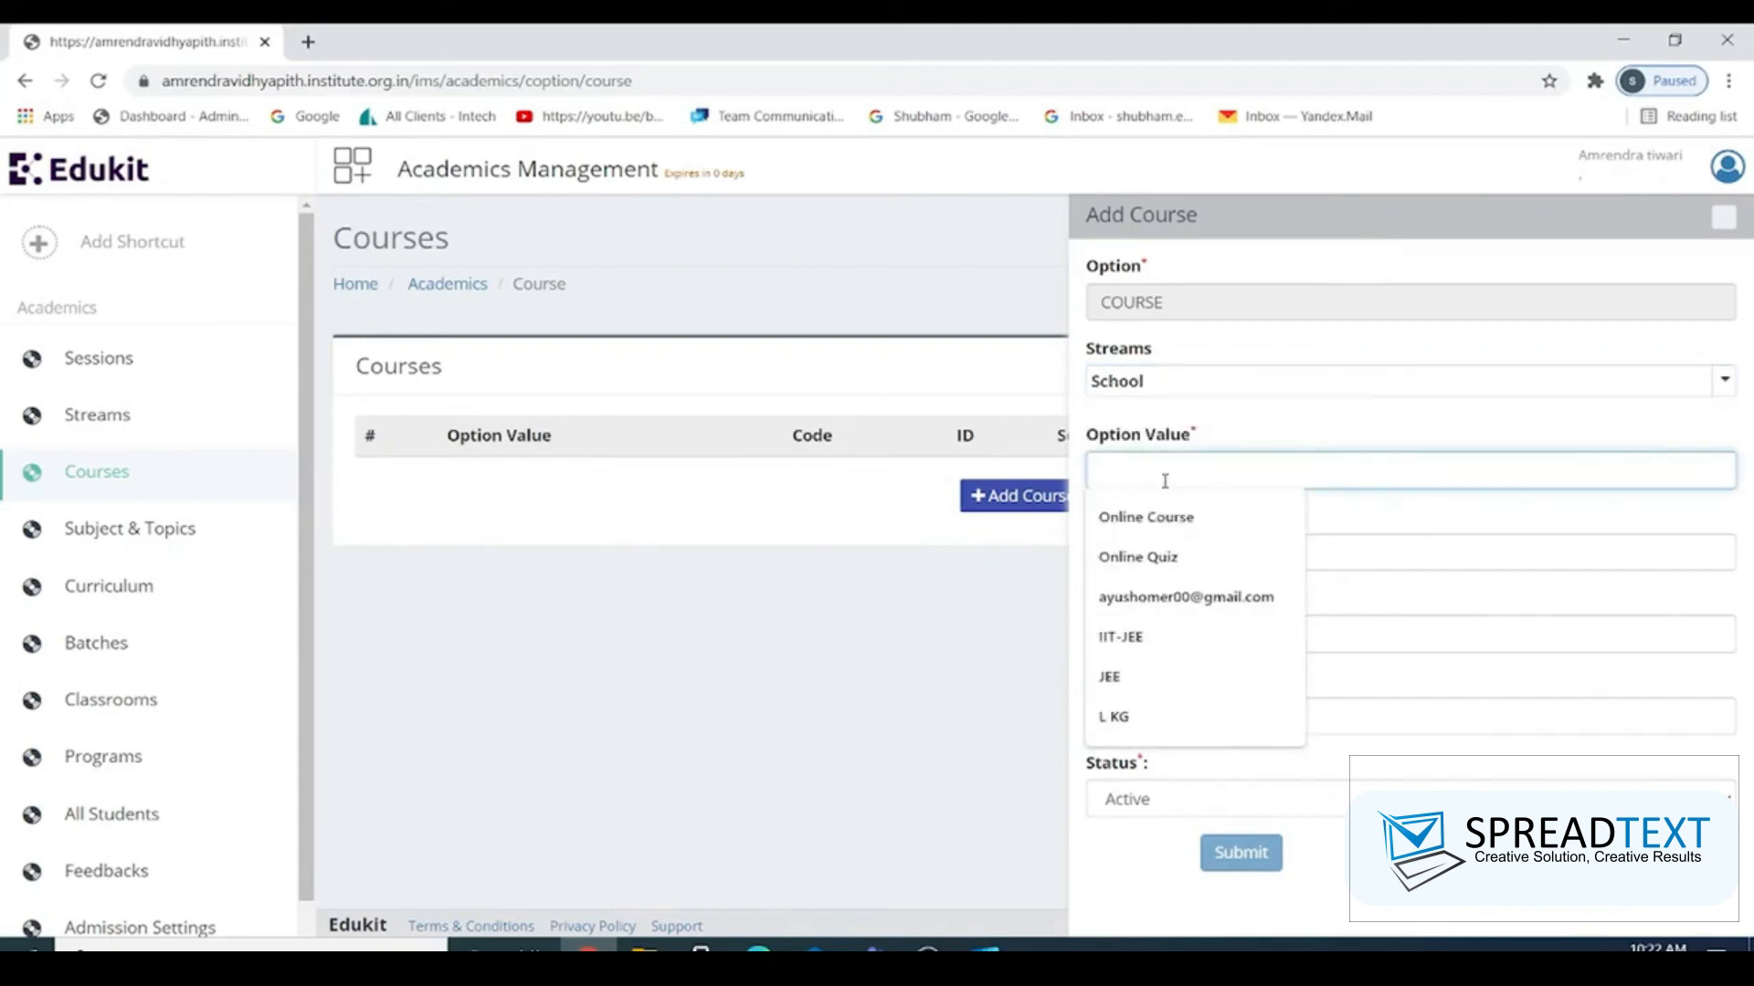
text(Nursewa)
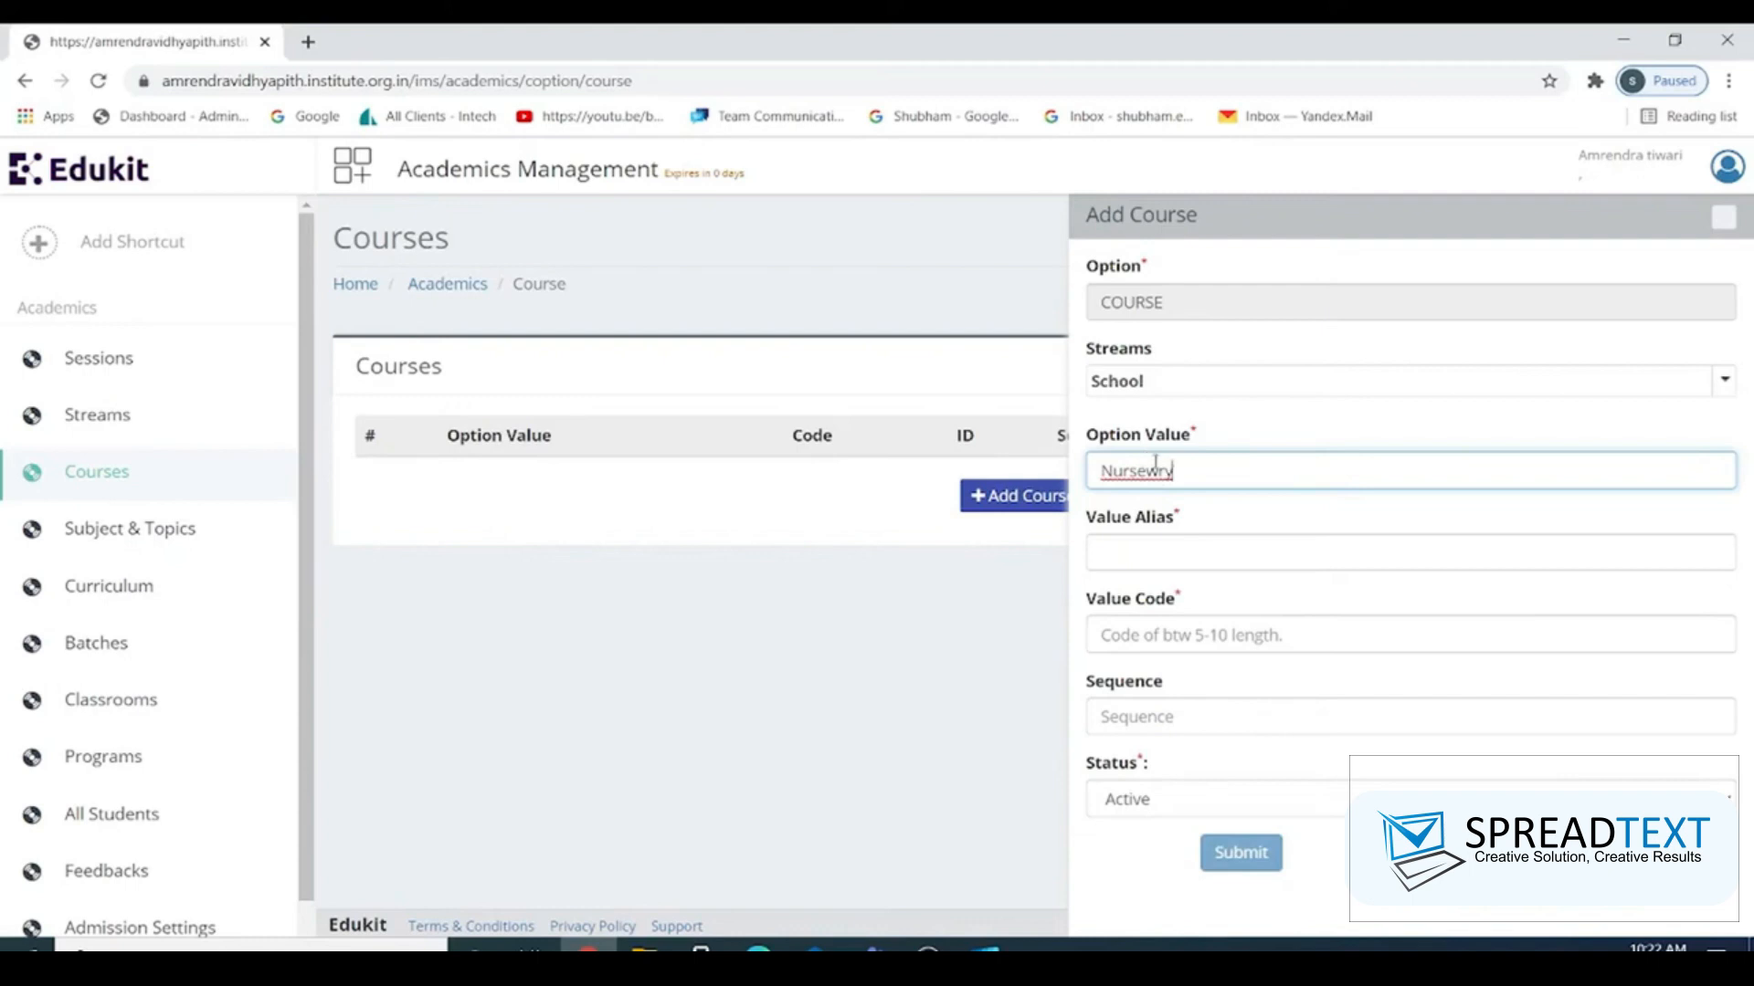
key(BackSpace)
double_click(1156, 463)
key(ctrl+c)
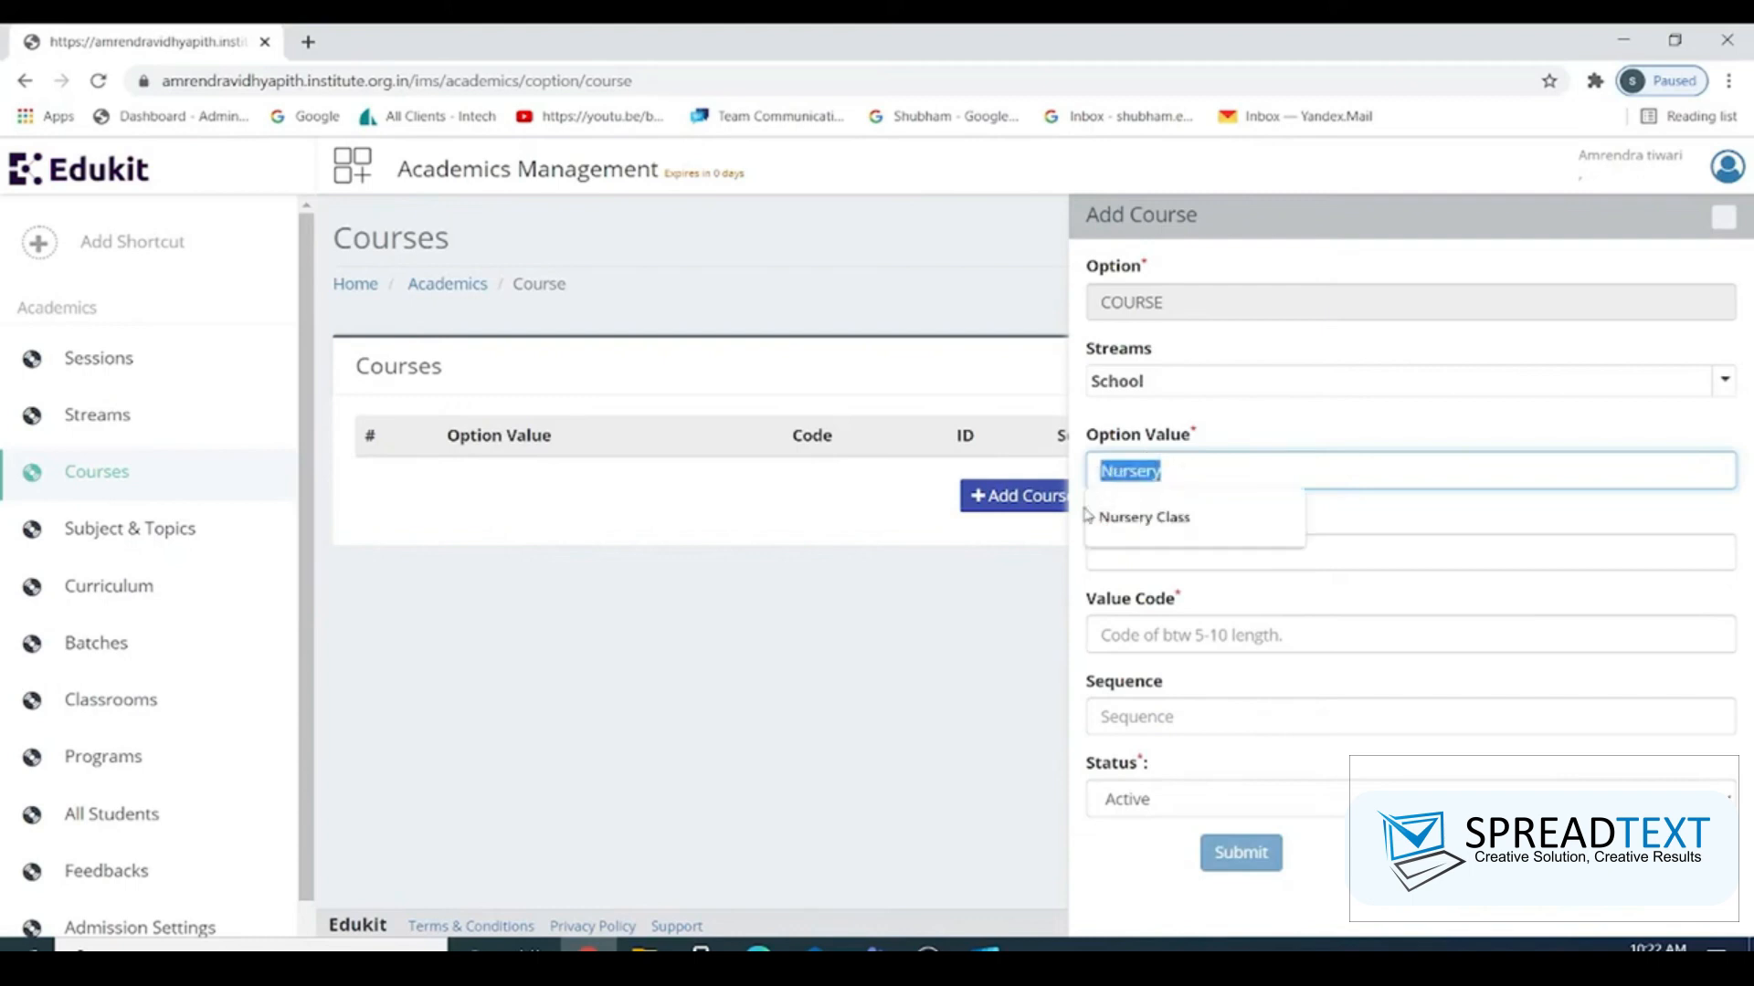
click(1131, 559)
key(ctrl+v)
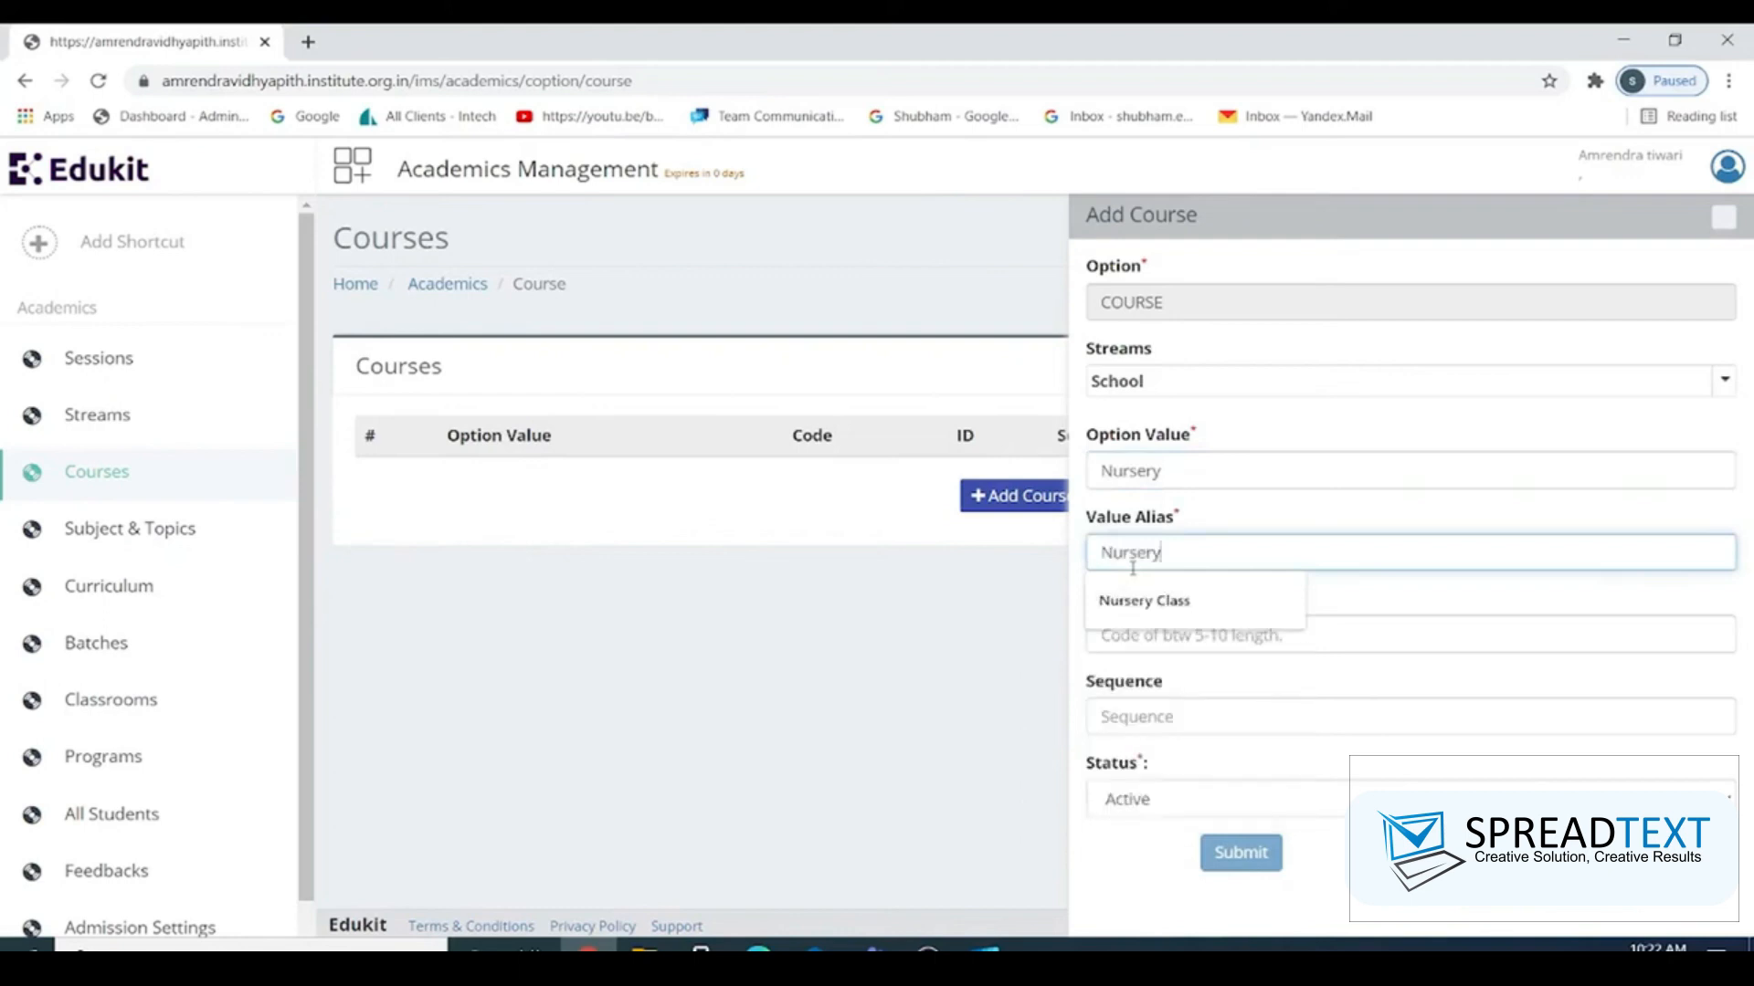
- Give the Nursery course the value code conu21 and sequence 1, and submit it
click(1106, 637)
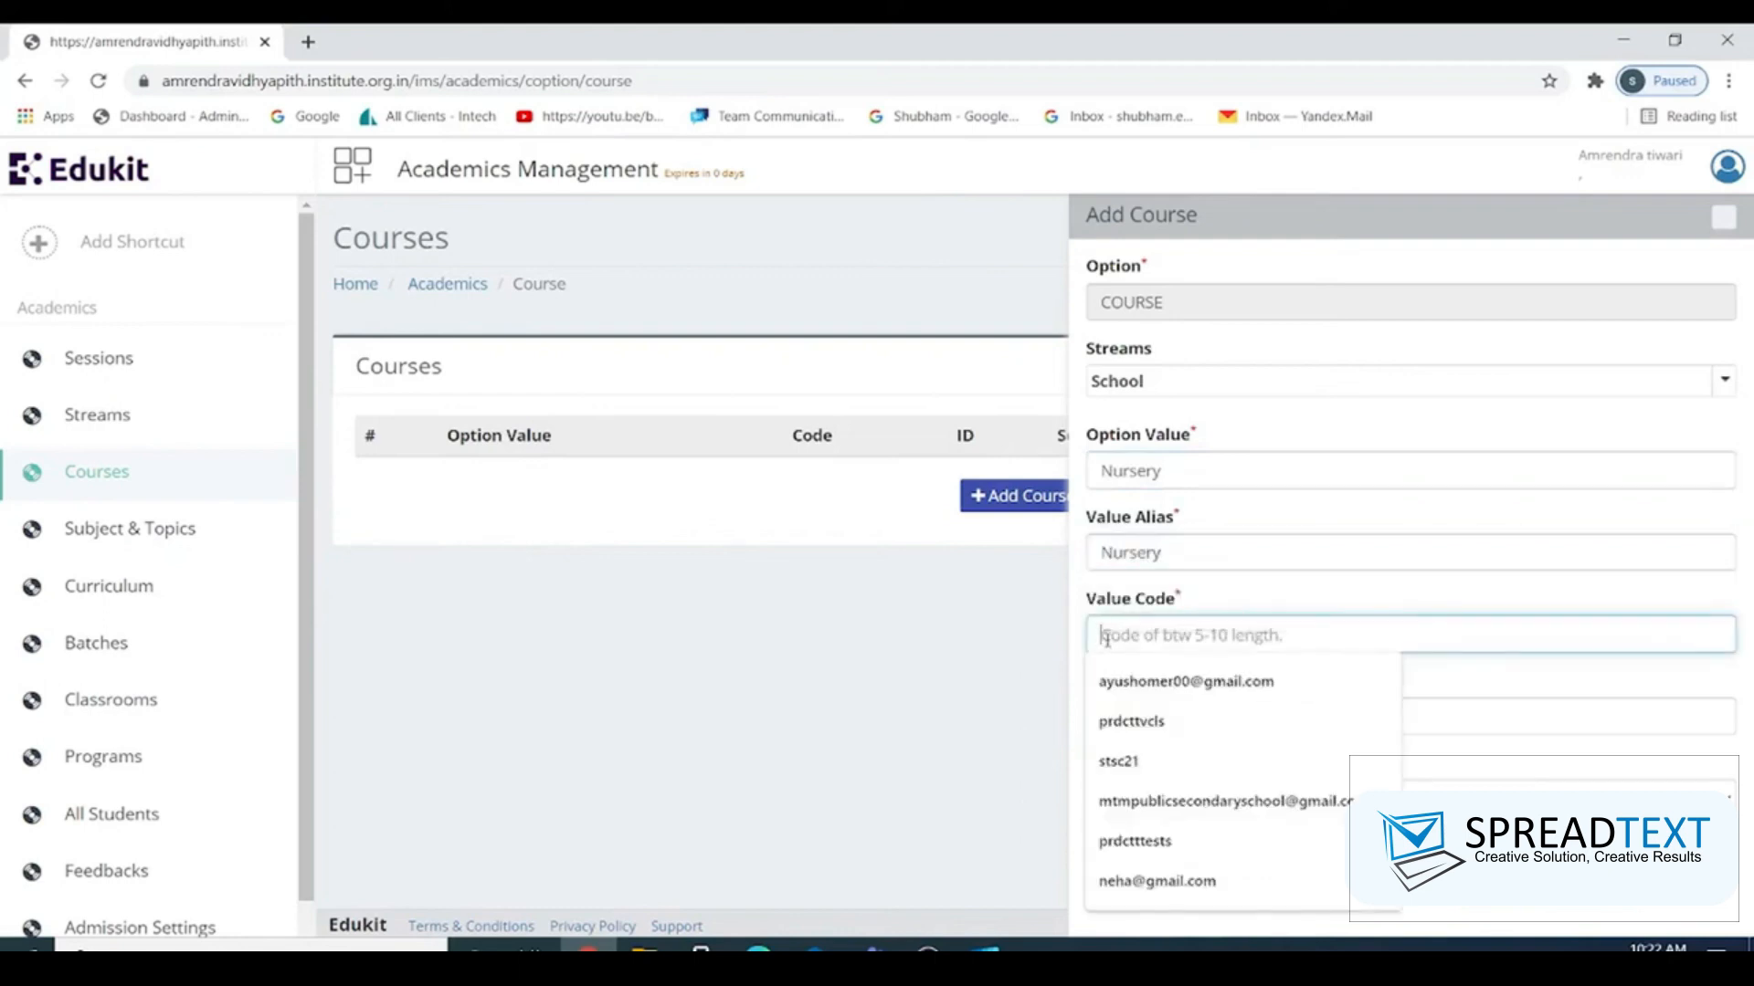
text(conu2)
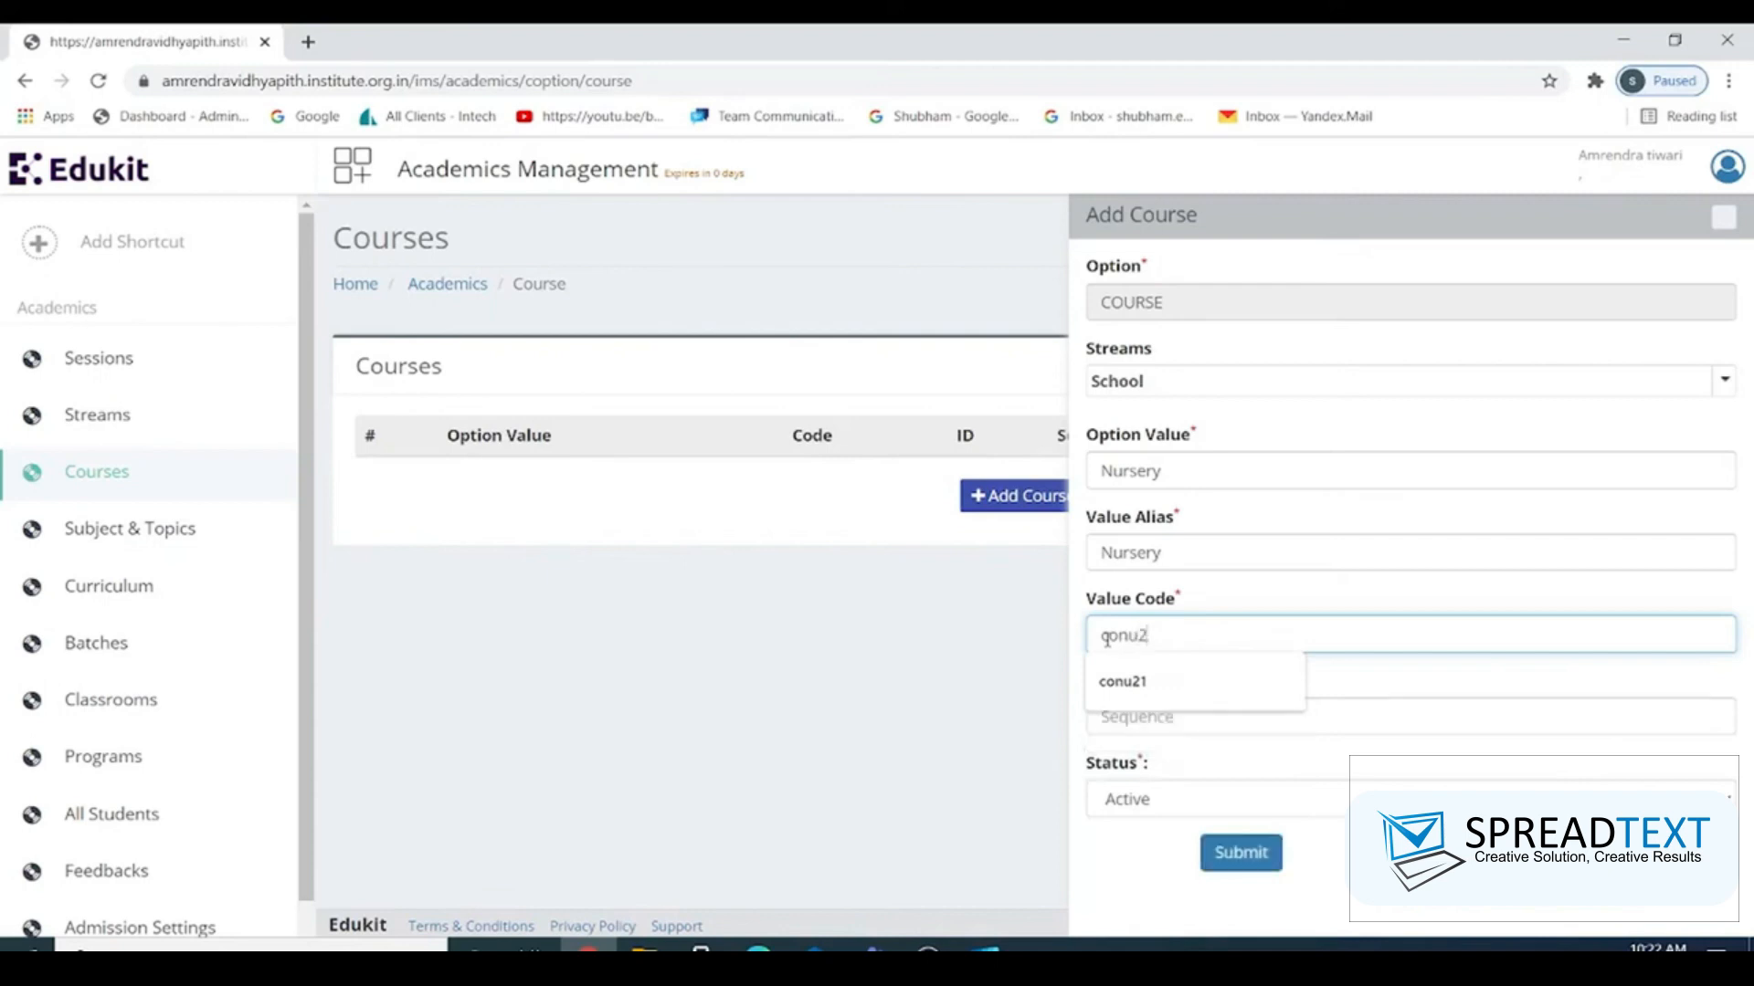
text(1)
key(Tab)
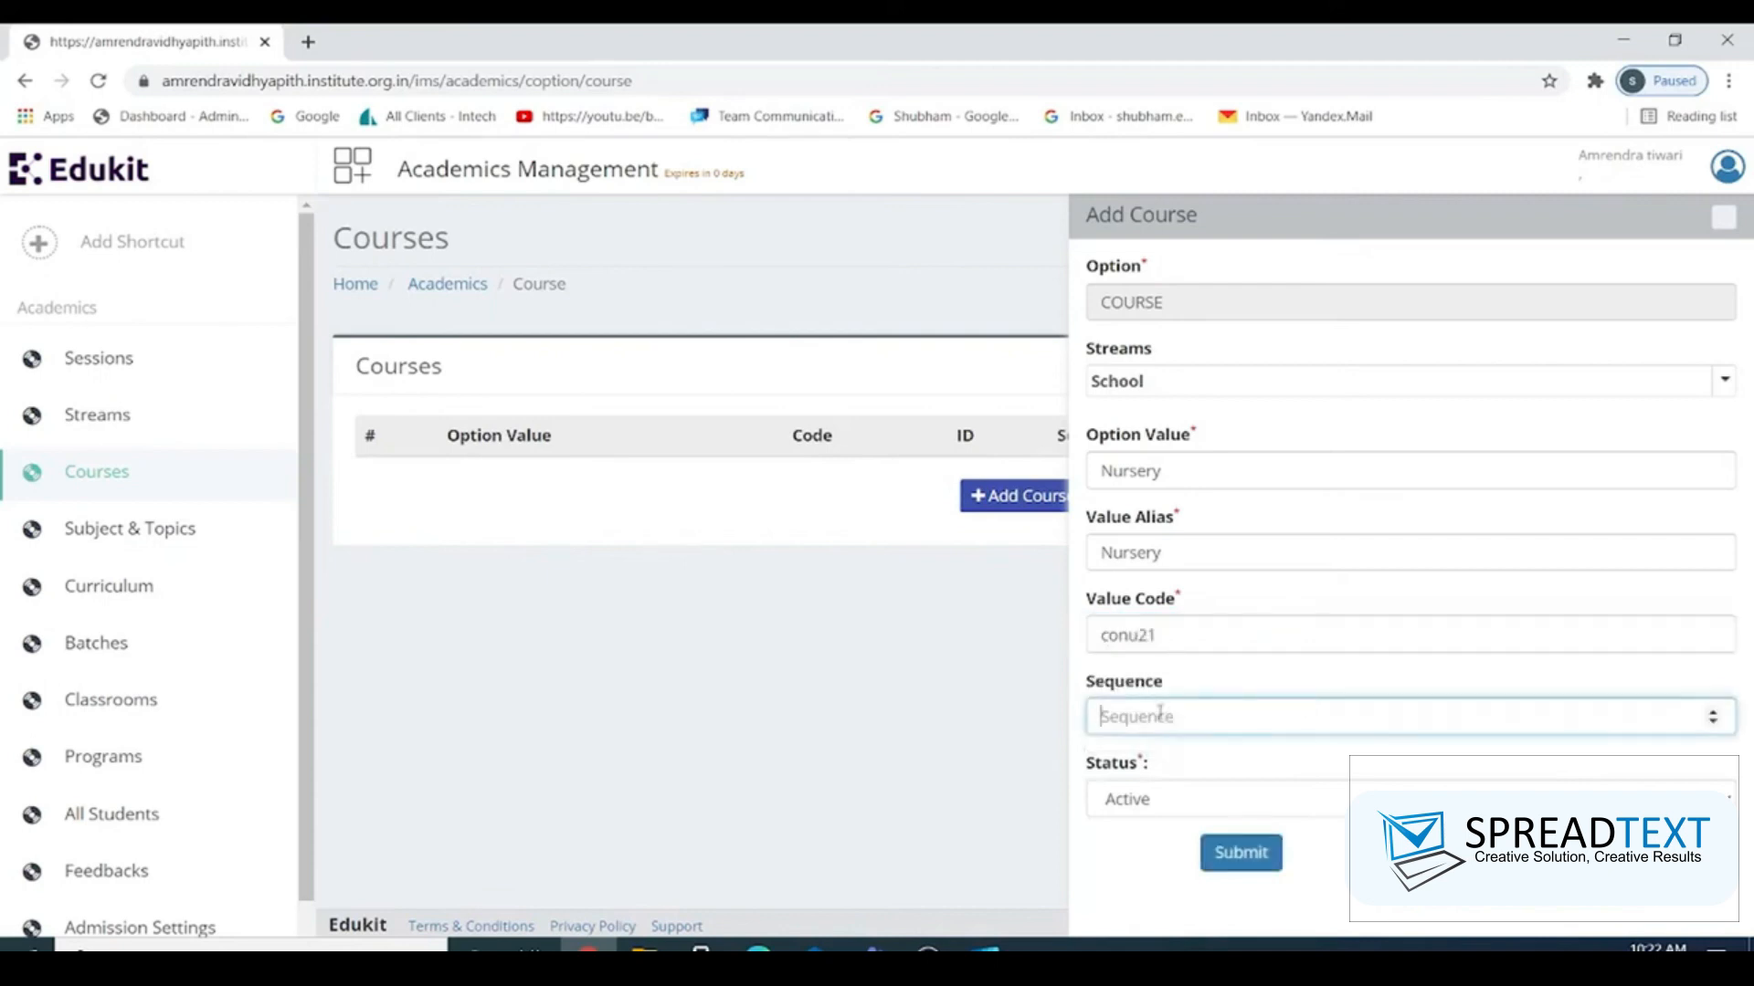
text(1)
click(1240, 853)
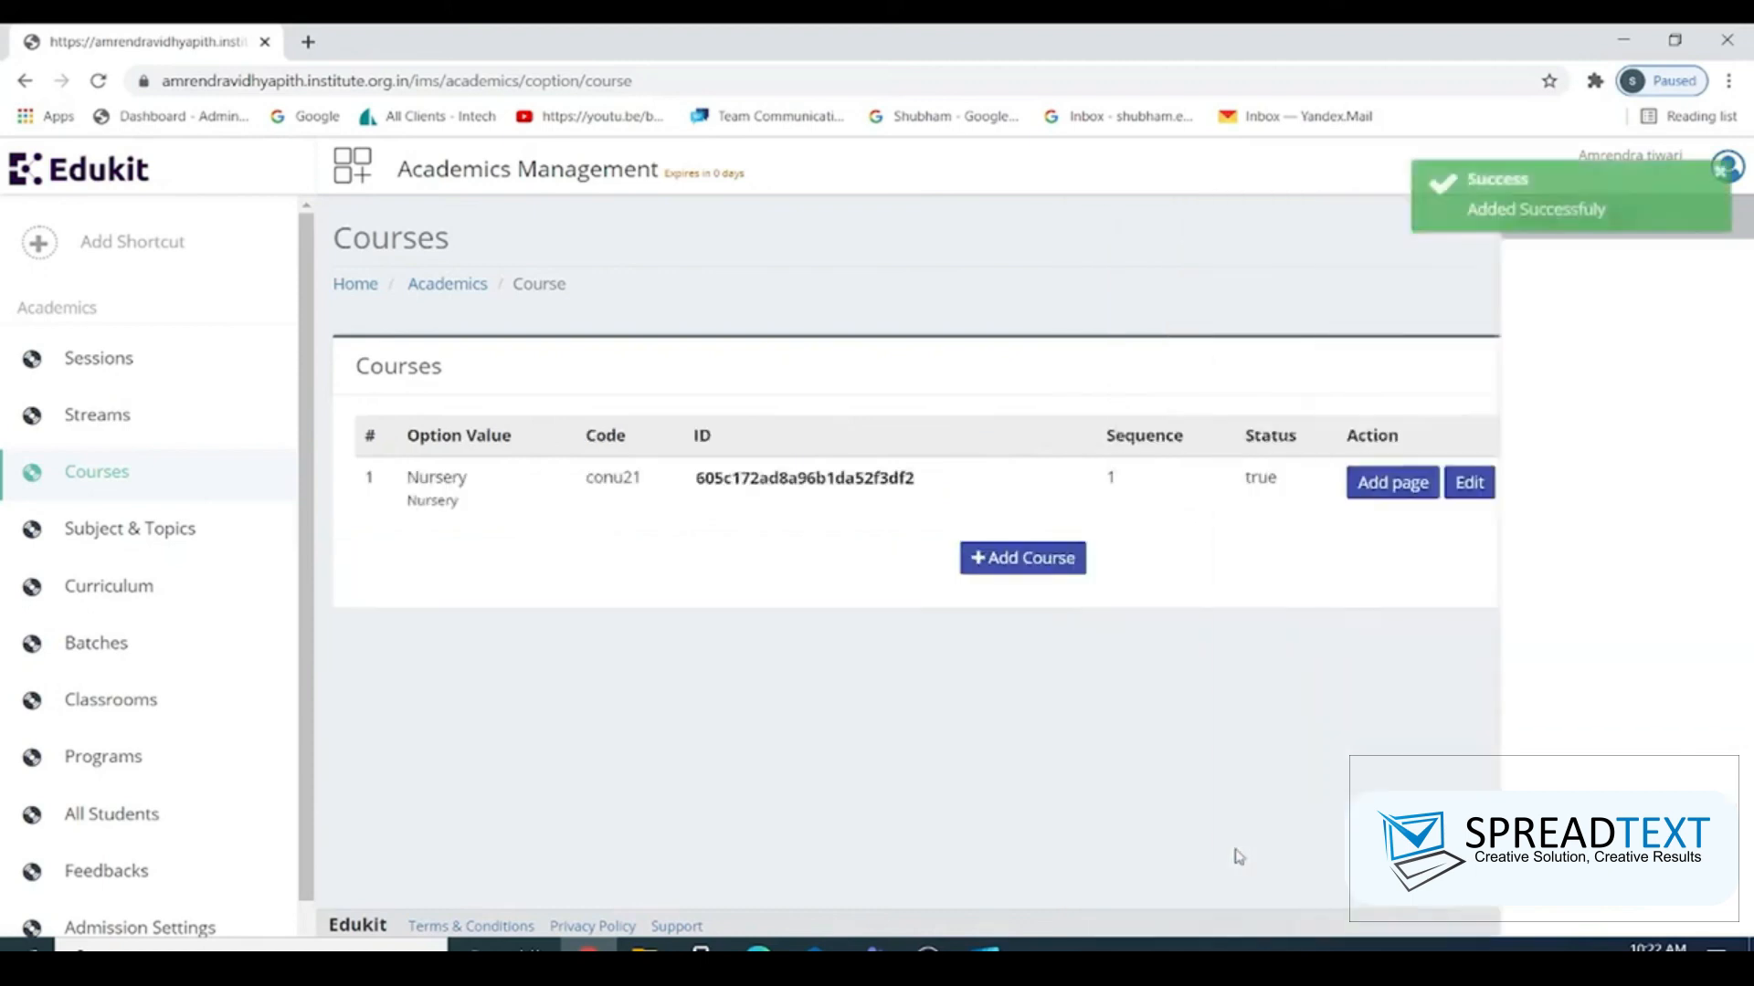
- Start another course and assign it to the Science ( Math ) stream
click(1015, 576)
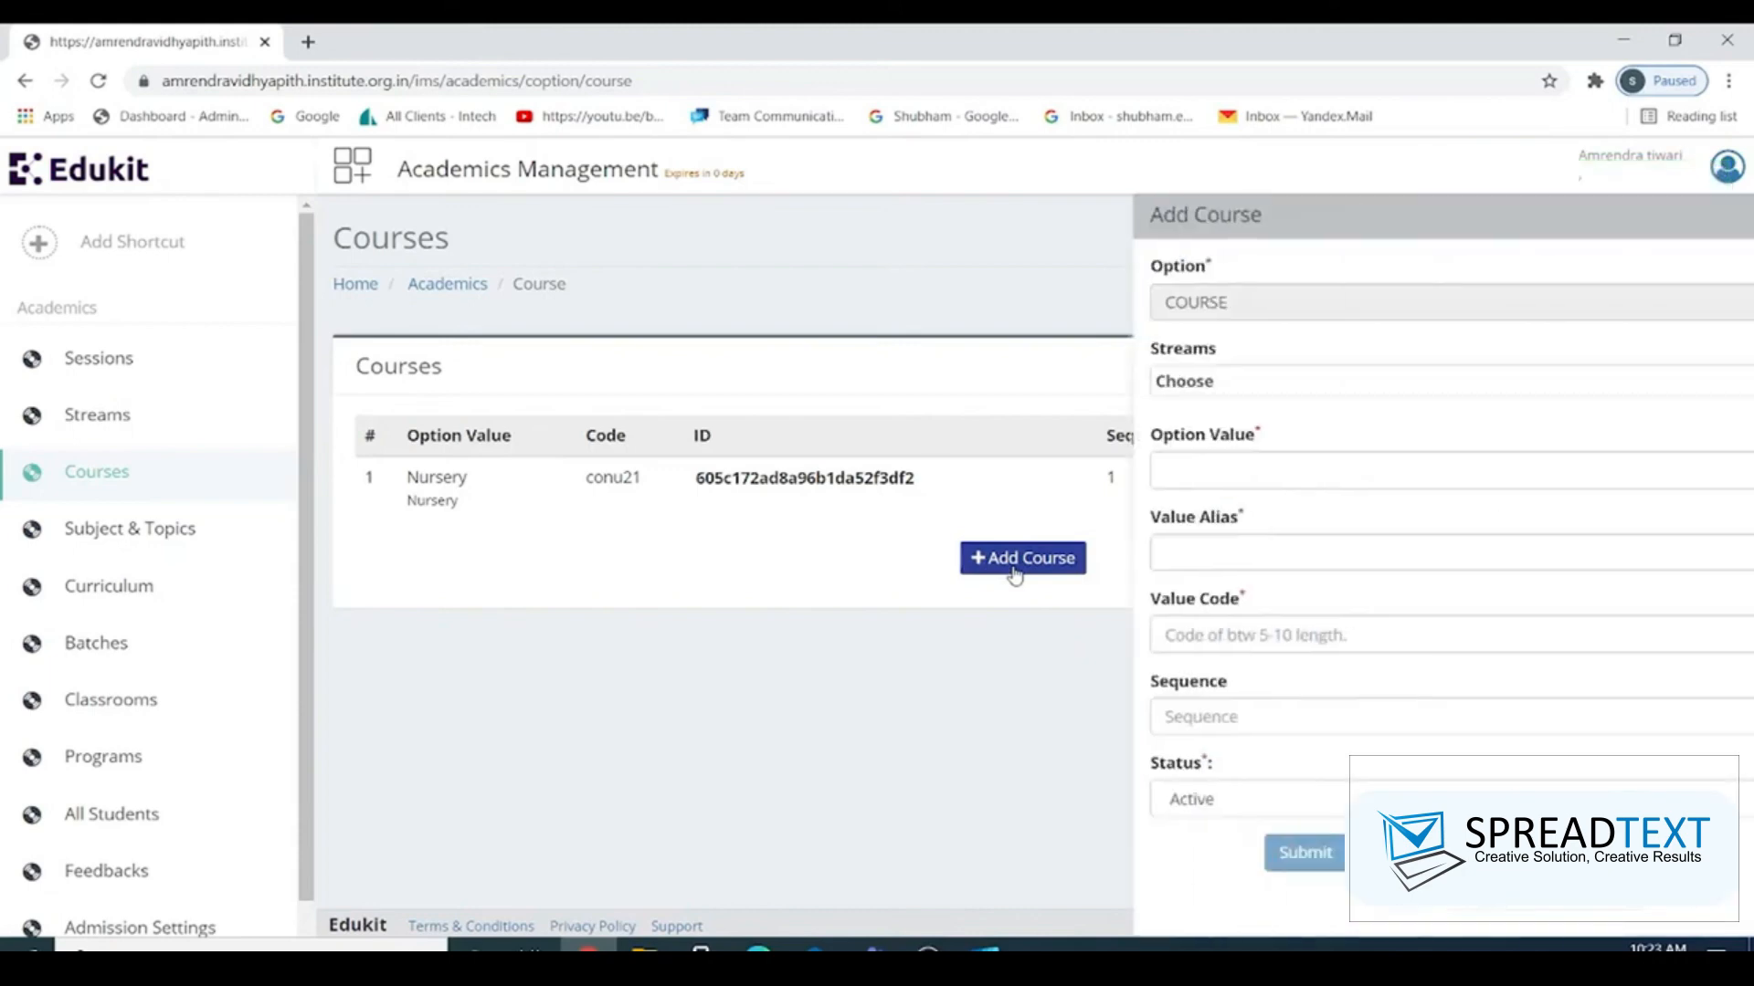
click(1130, 389)
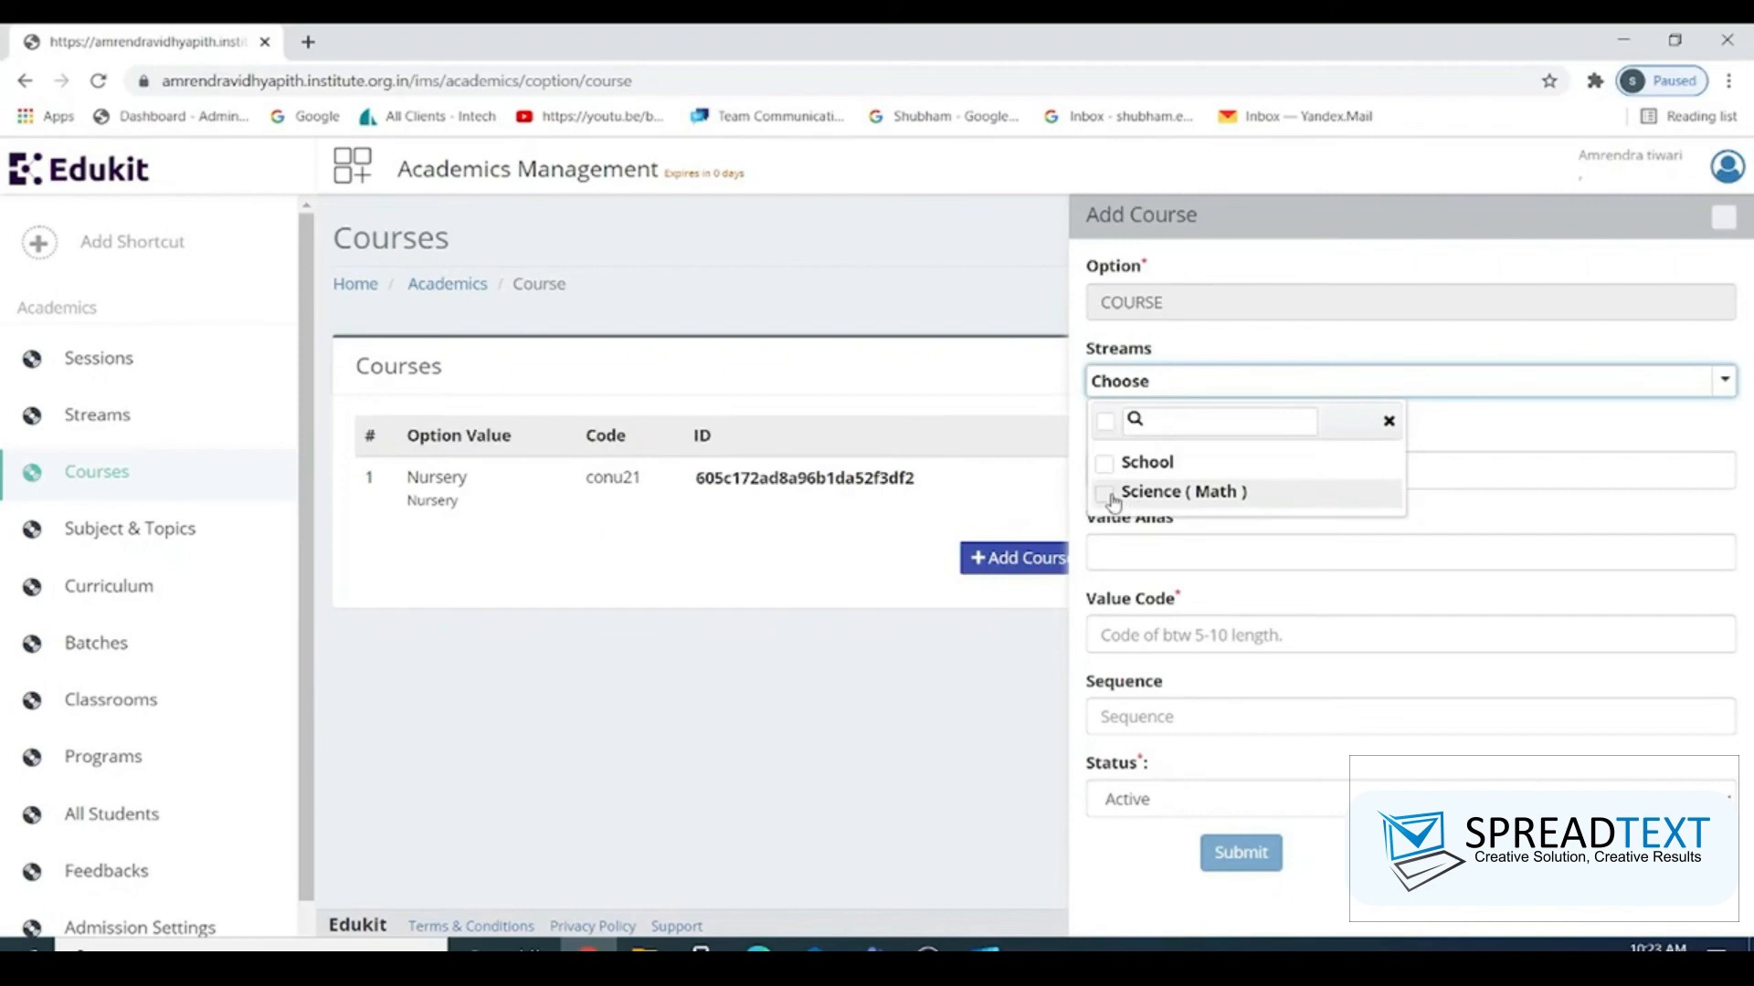
click(1113, 499)
click(1450, 428)
- Enter "11th Class" as both the option value and the value alias of the Science ( Math ) course
click(1164, 473)
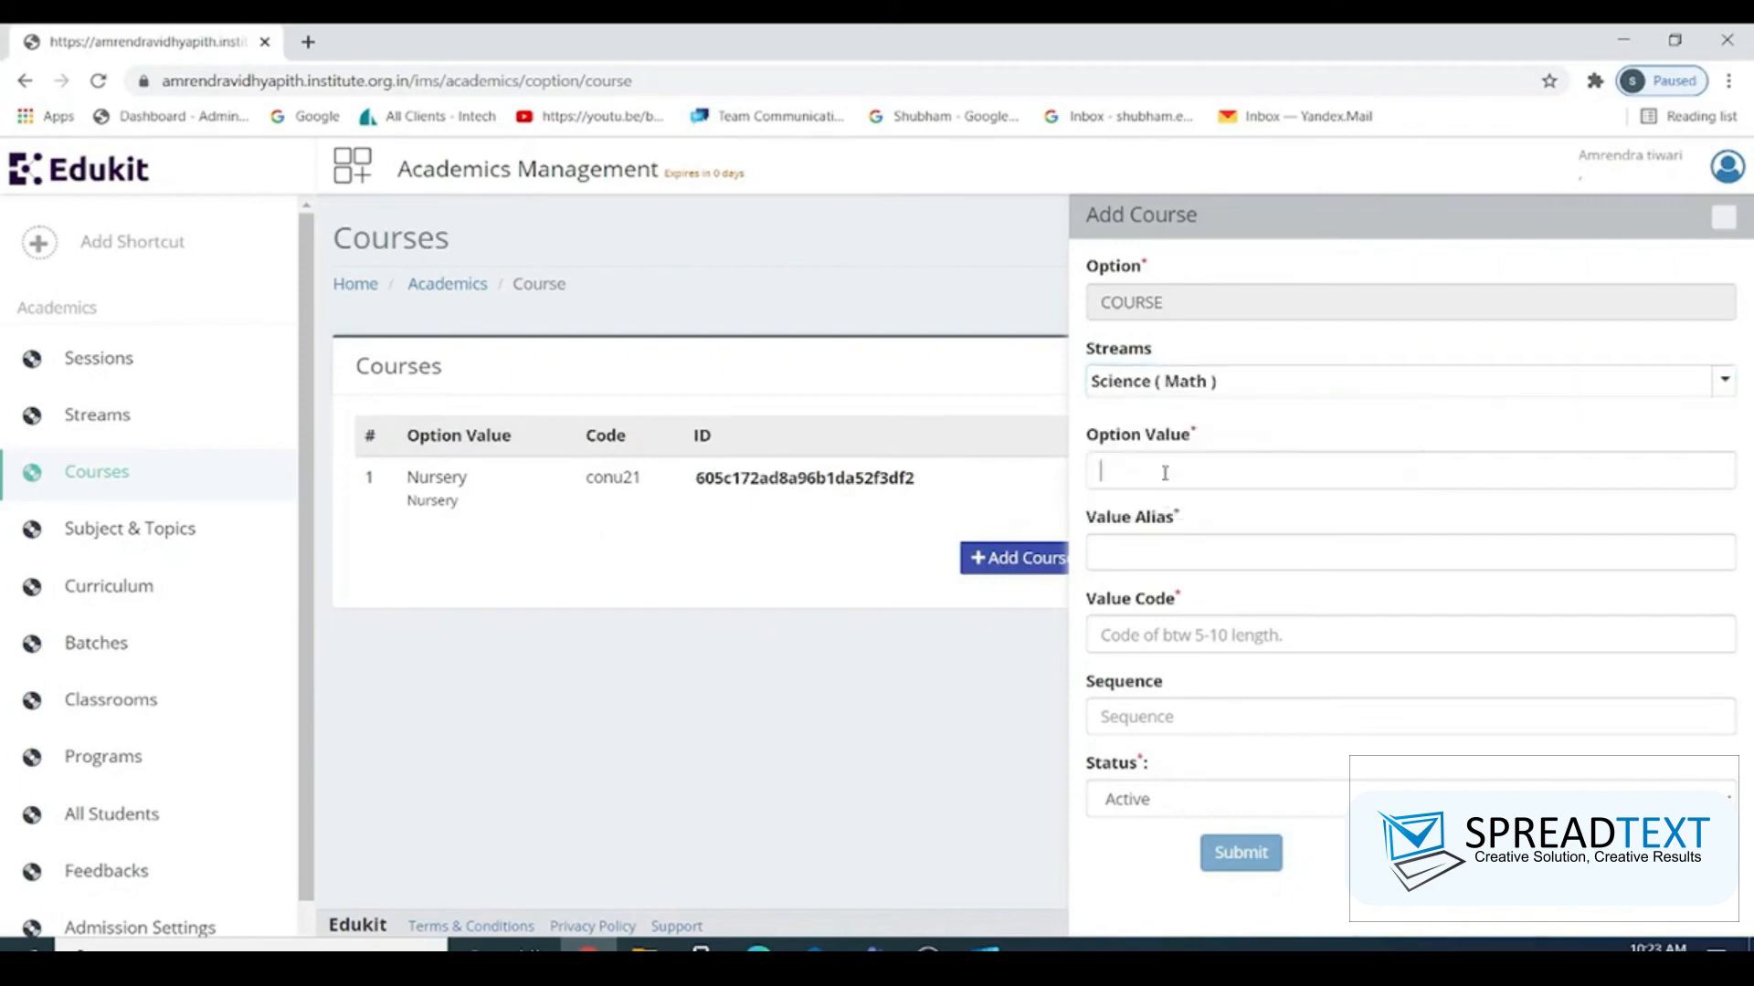
text(11)
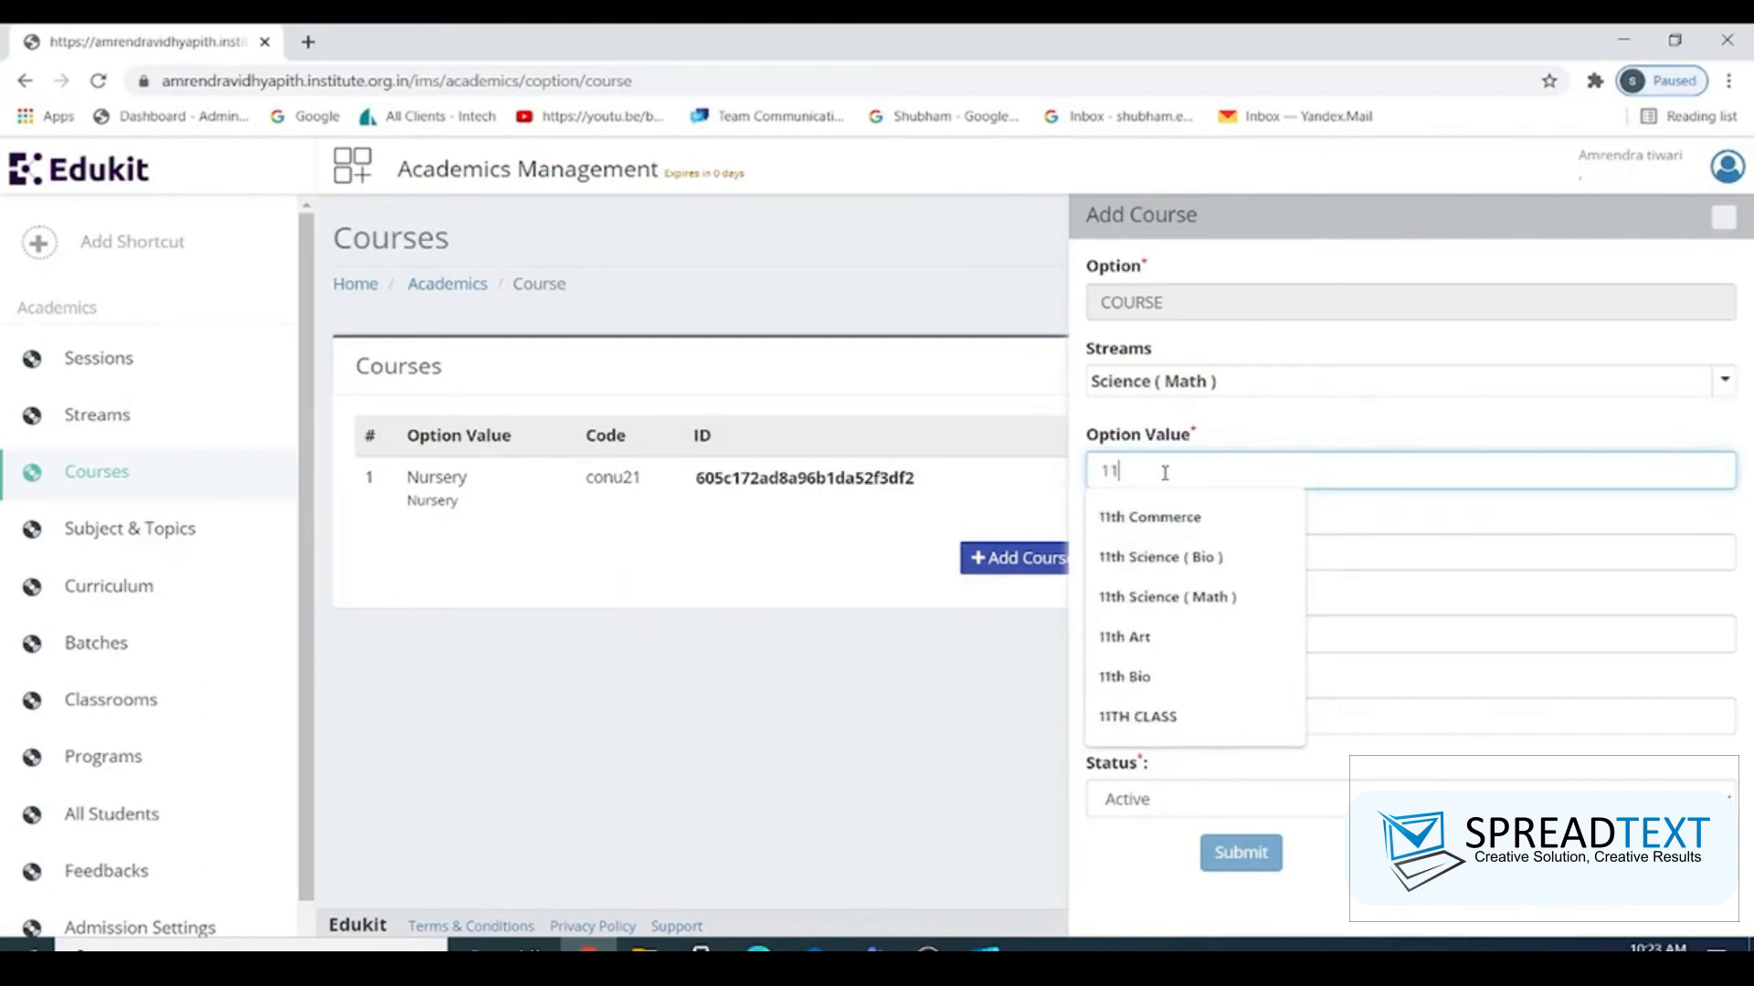
text(th Ck)
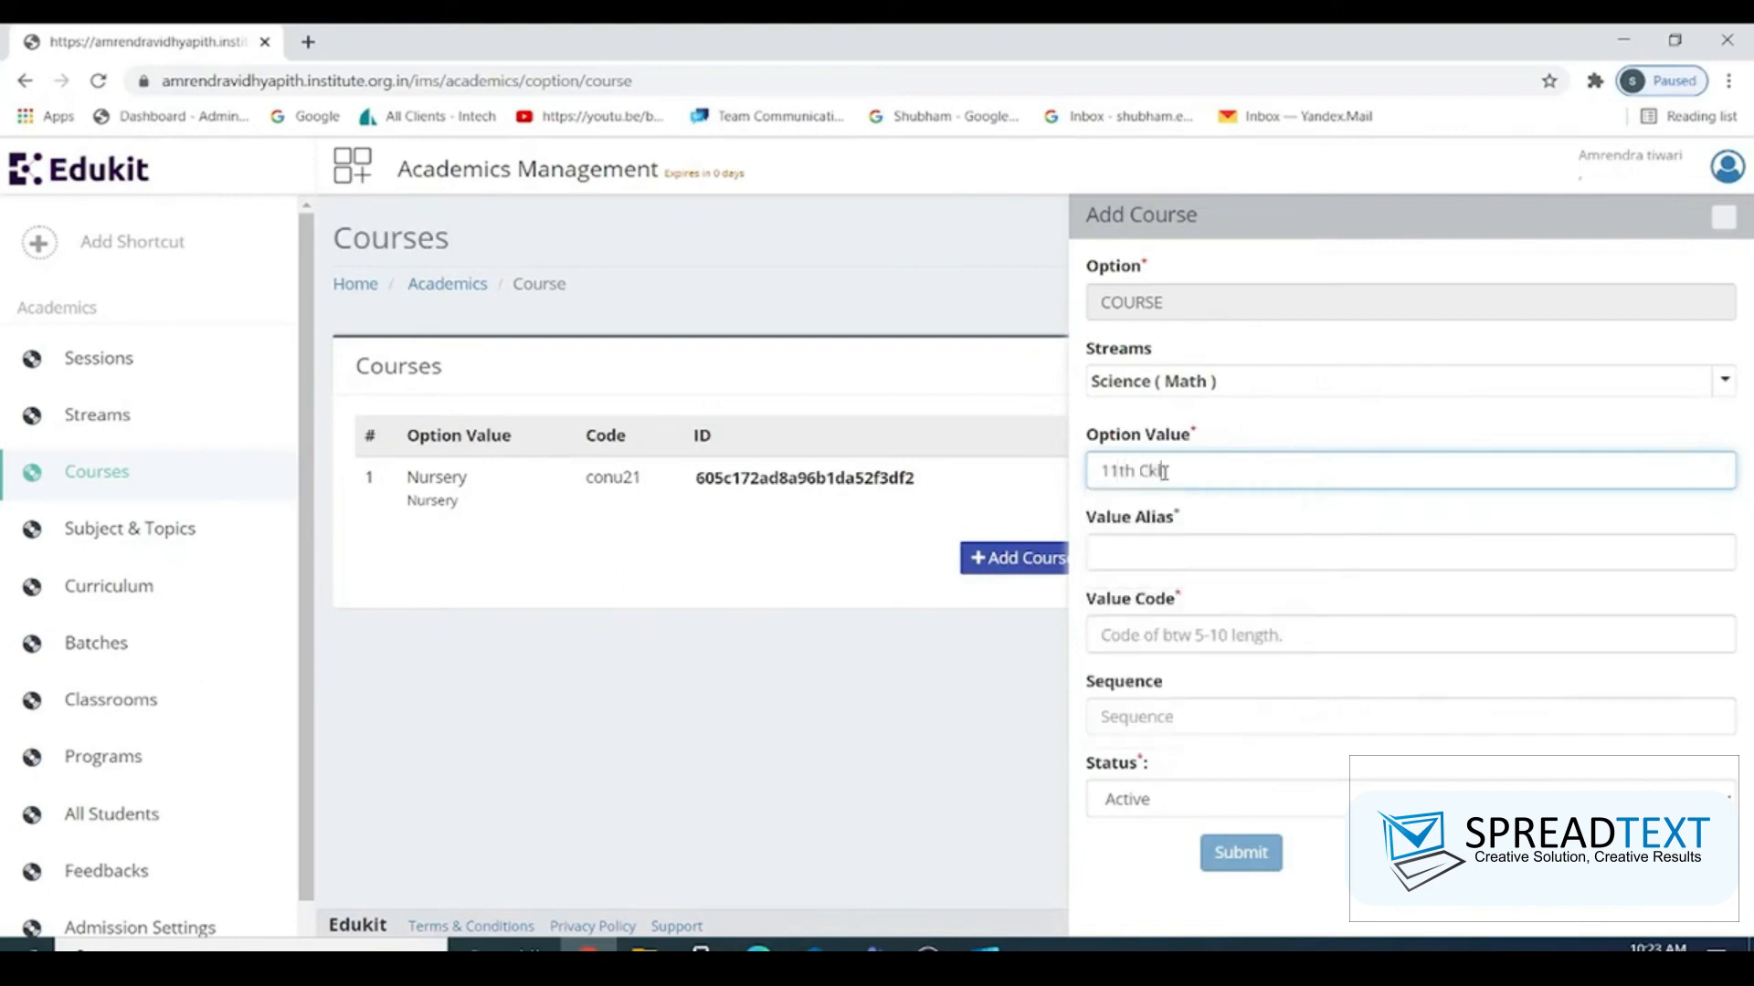
text(lass)
click(1164, 472)
key(BackSpace)
drag(1204, 471, 1096, 470)
key(ctrl+c)
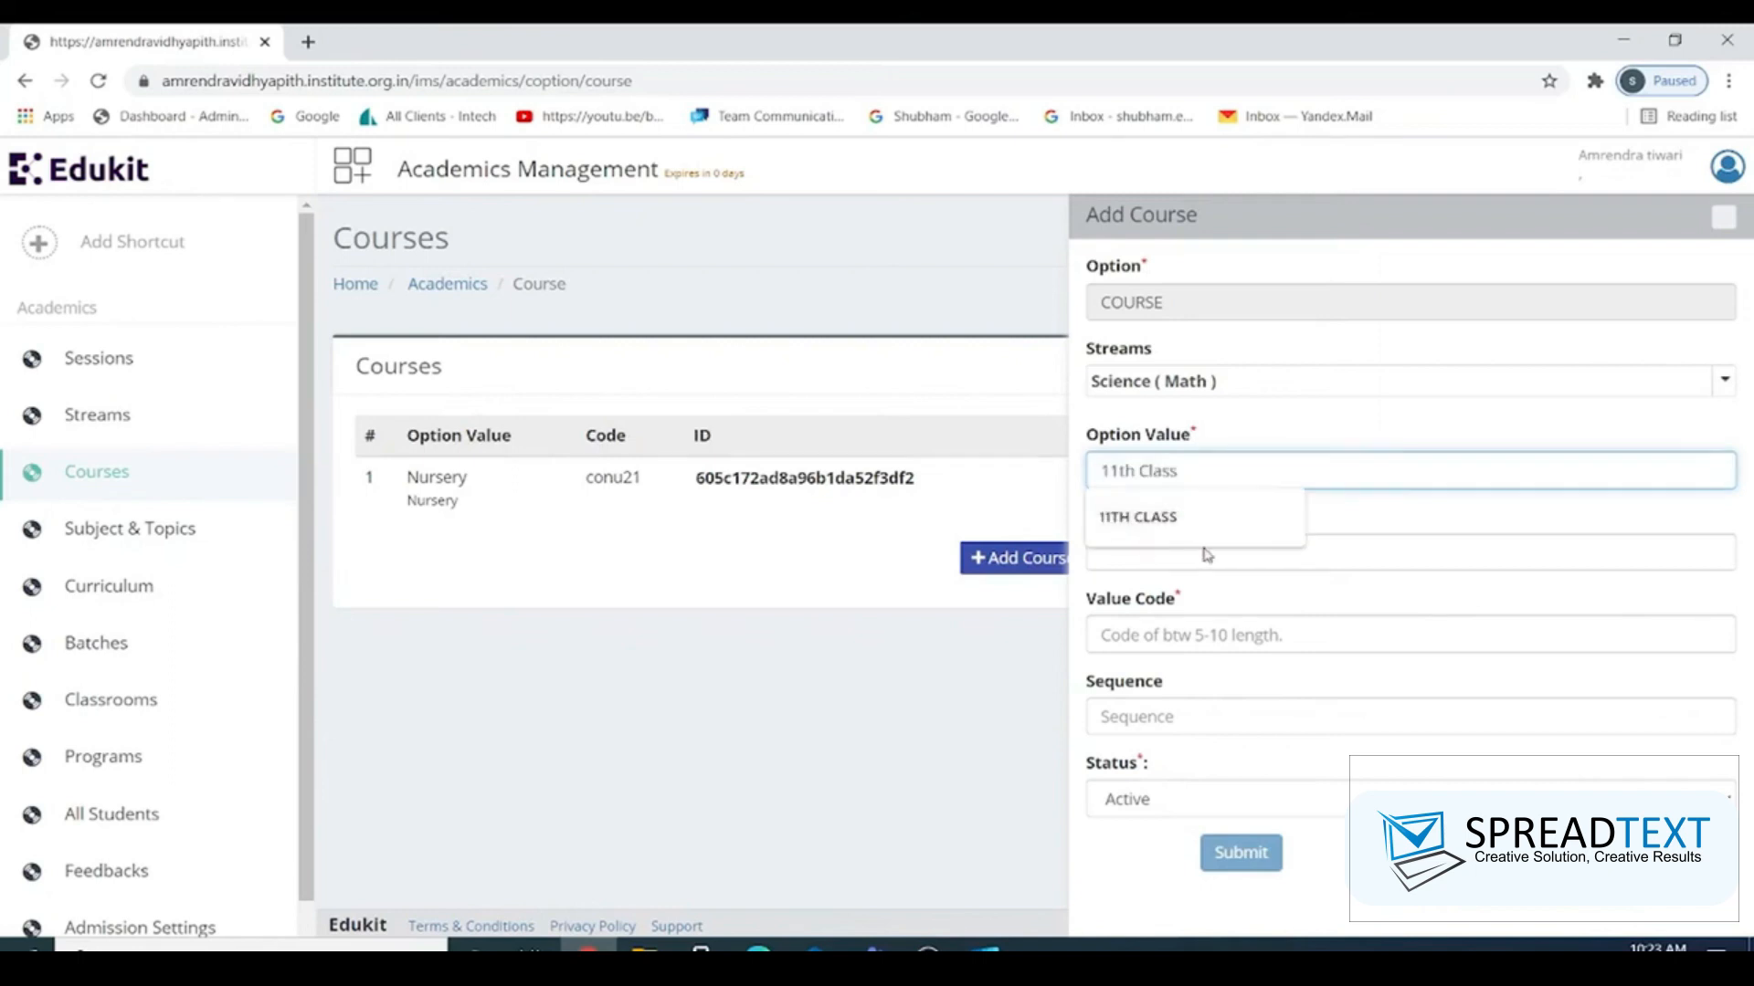
click(1364, 557)
key(ctrl+v)
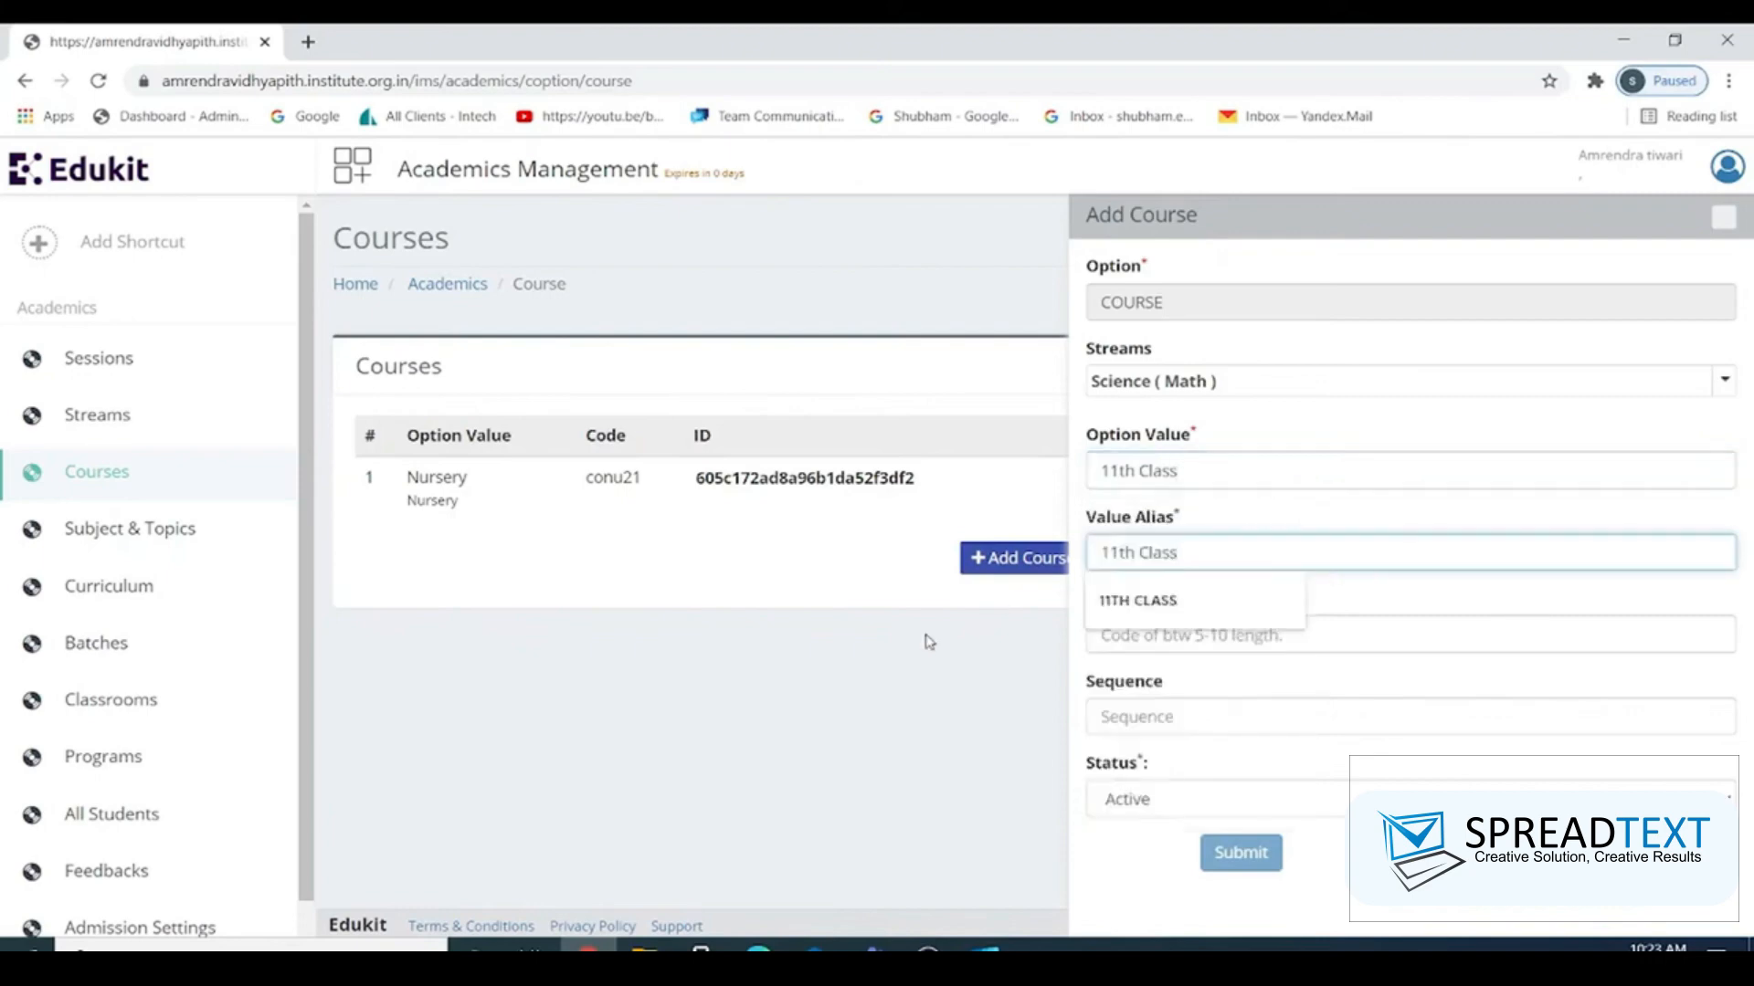
- Give the 11th Class course the value code coscm21 and sequence 2, and submit it
click(1137, 631)
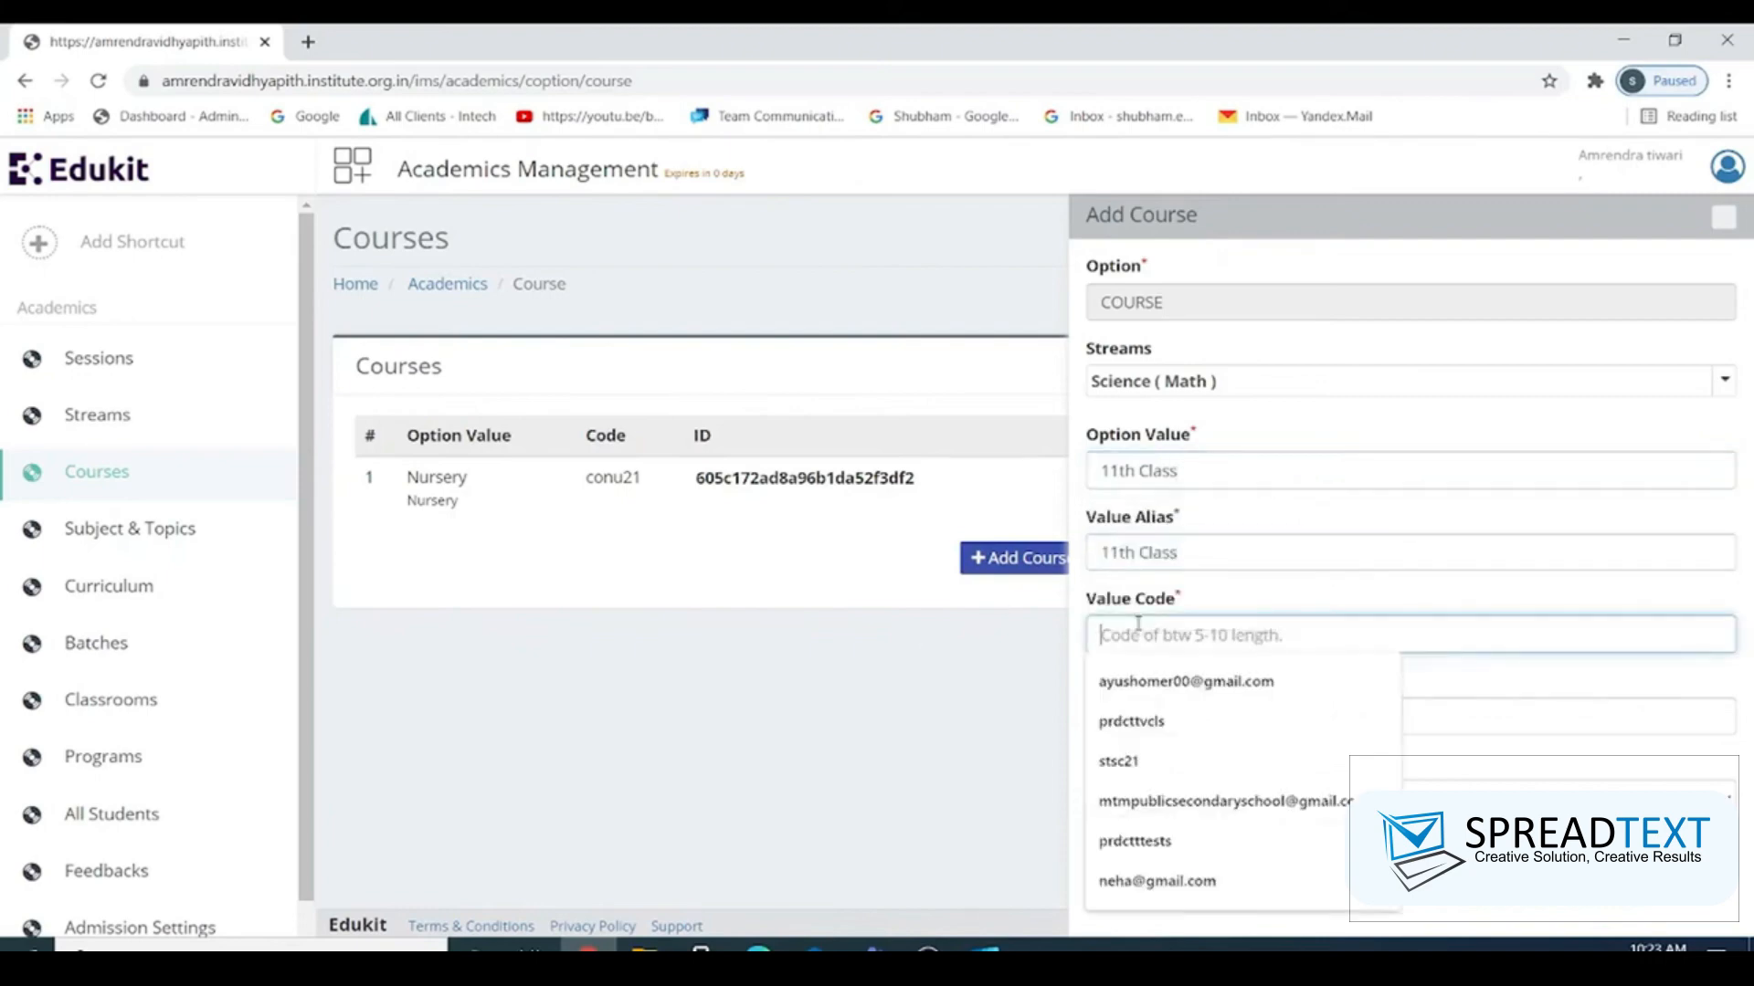
text(co)
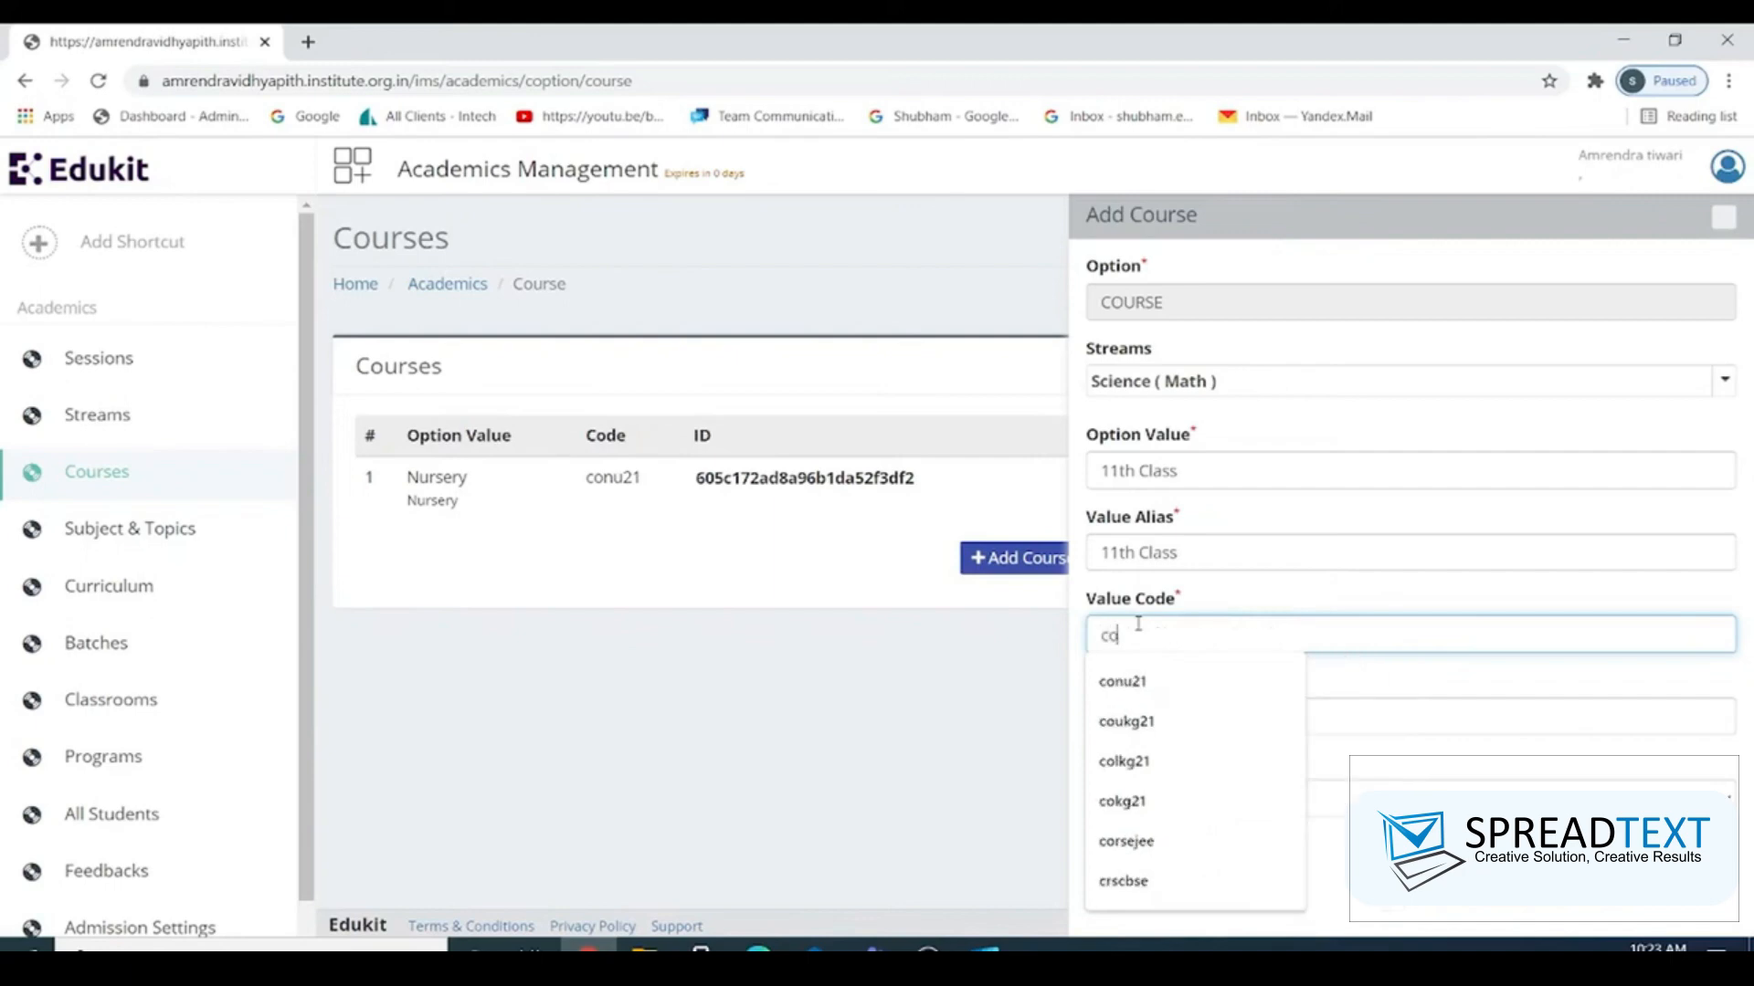
text(sqm)
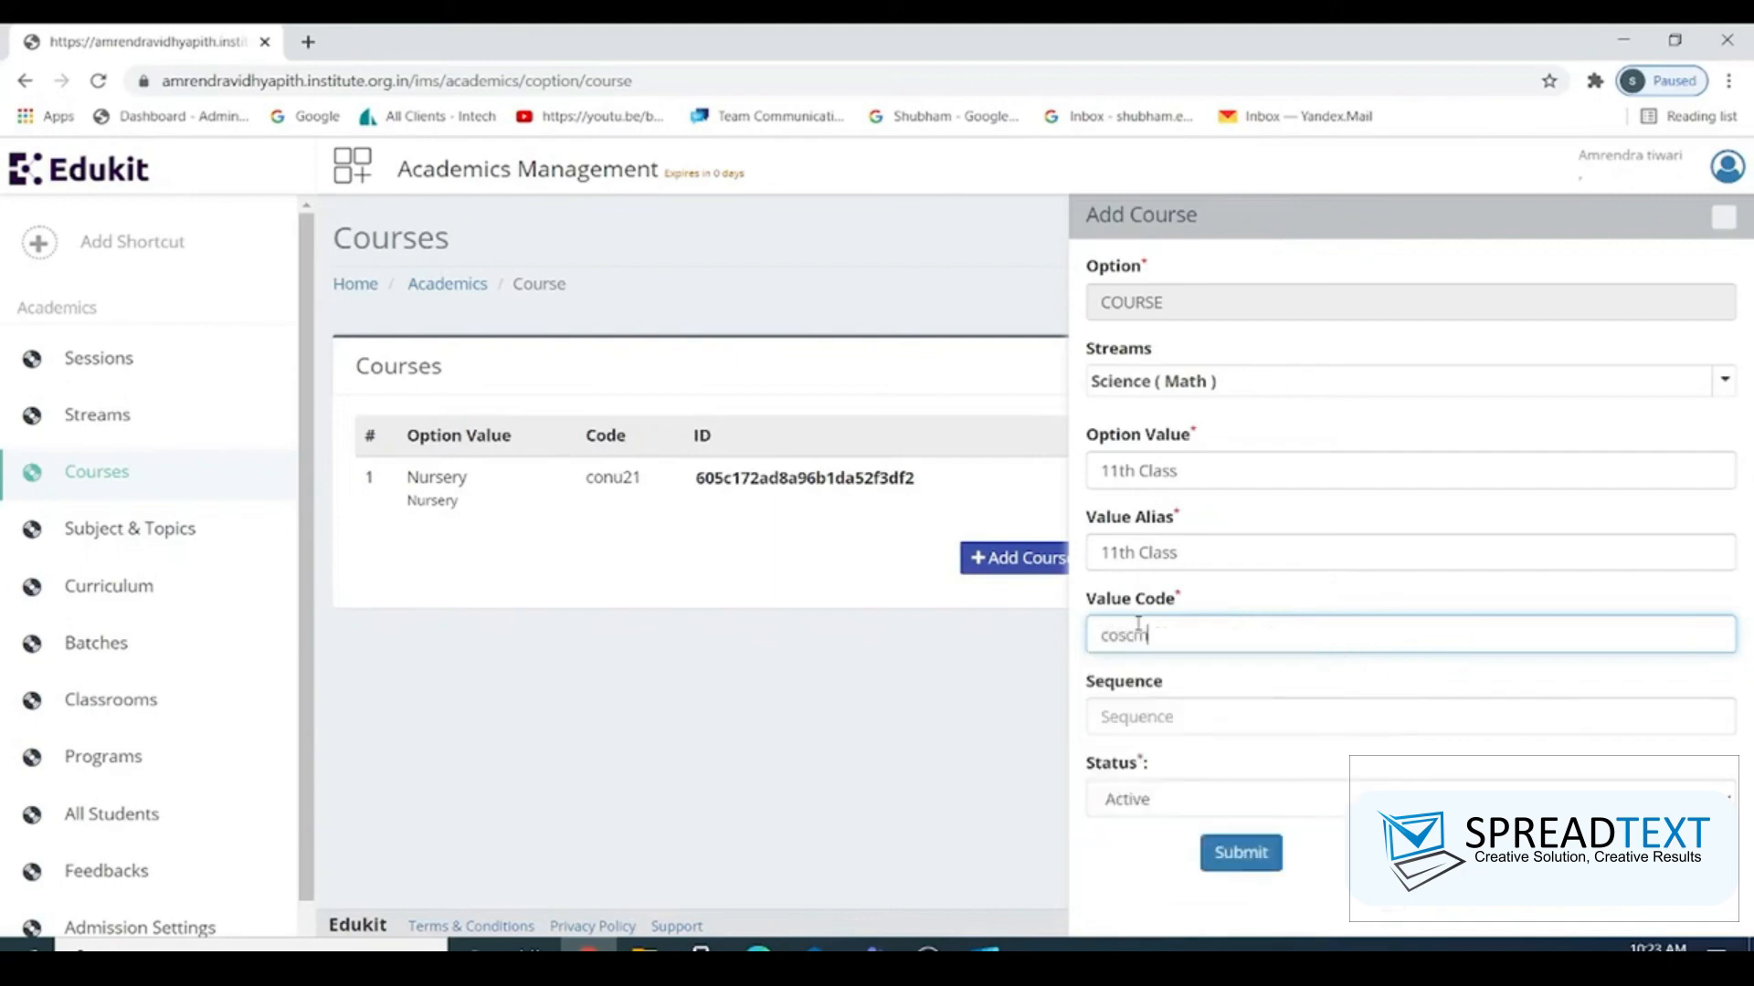
text(21)
click(1148, 718)
text(2)
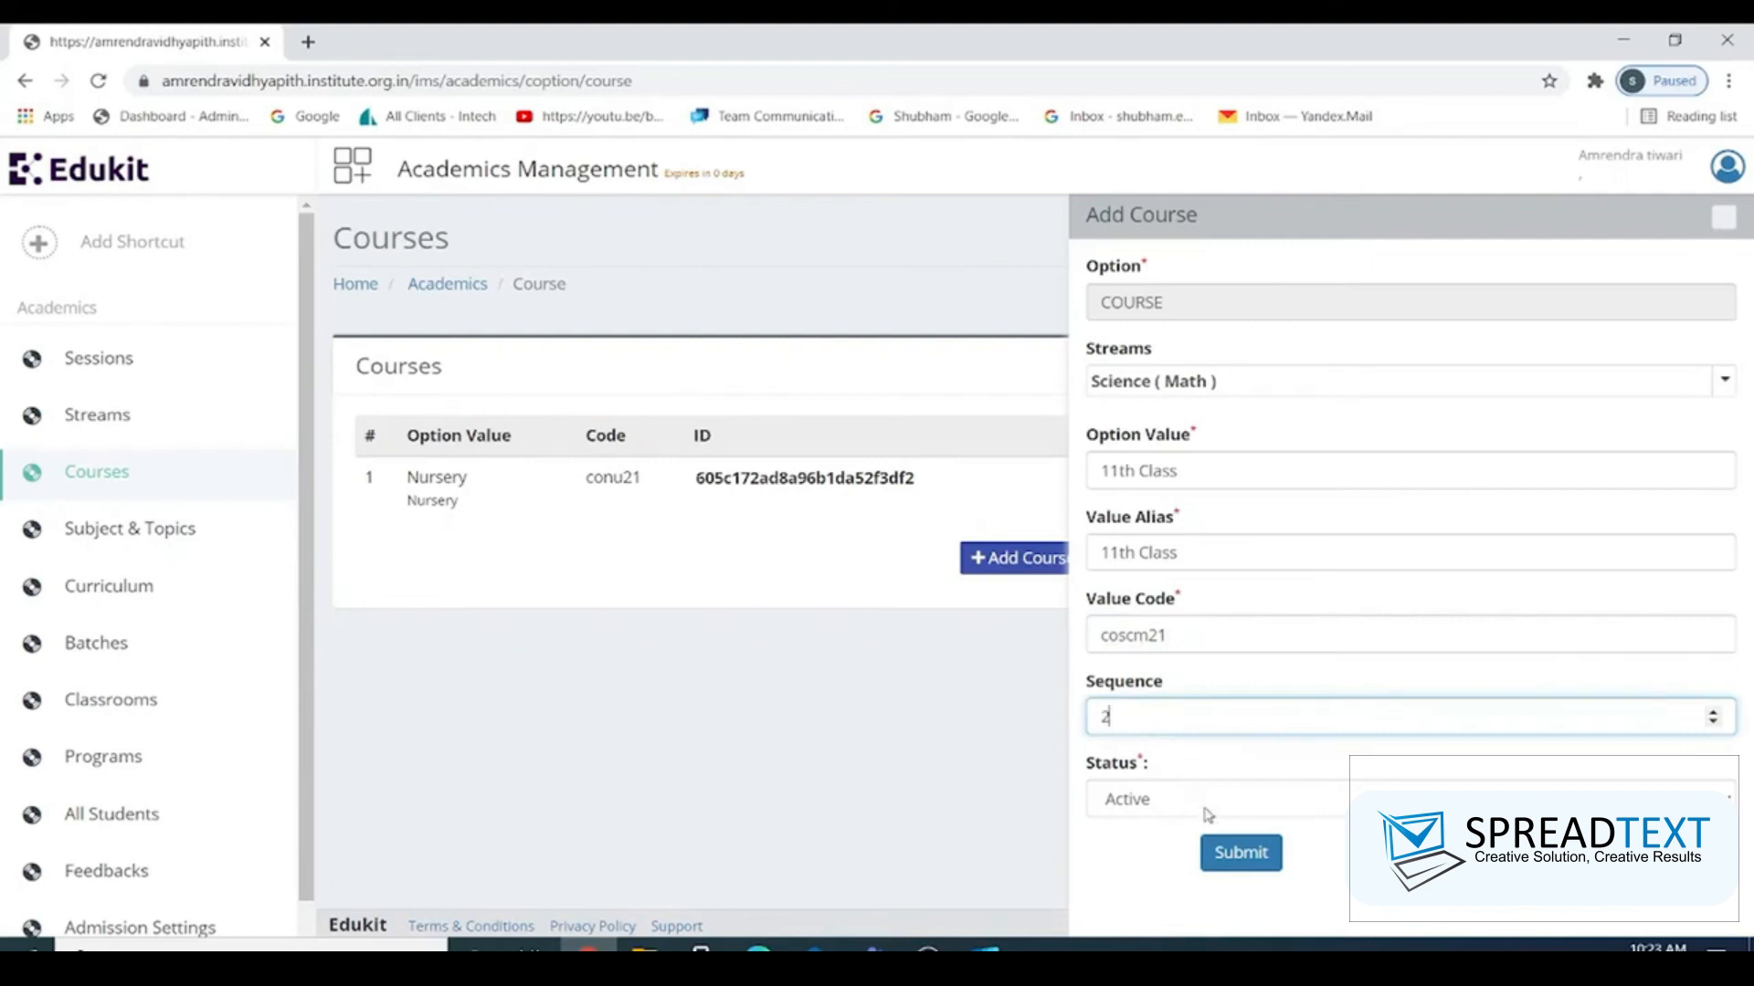
click(1240, 859)
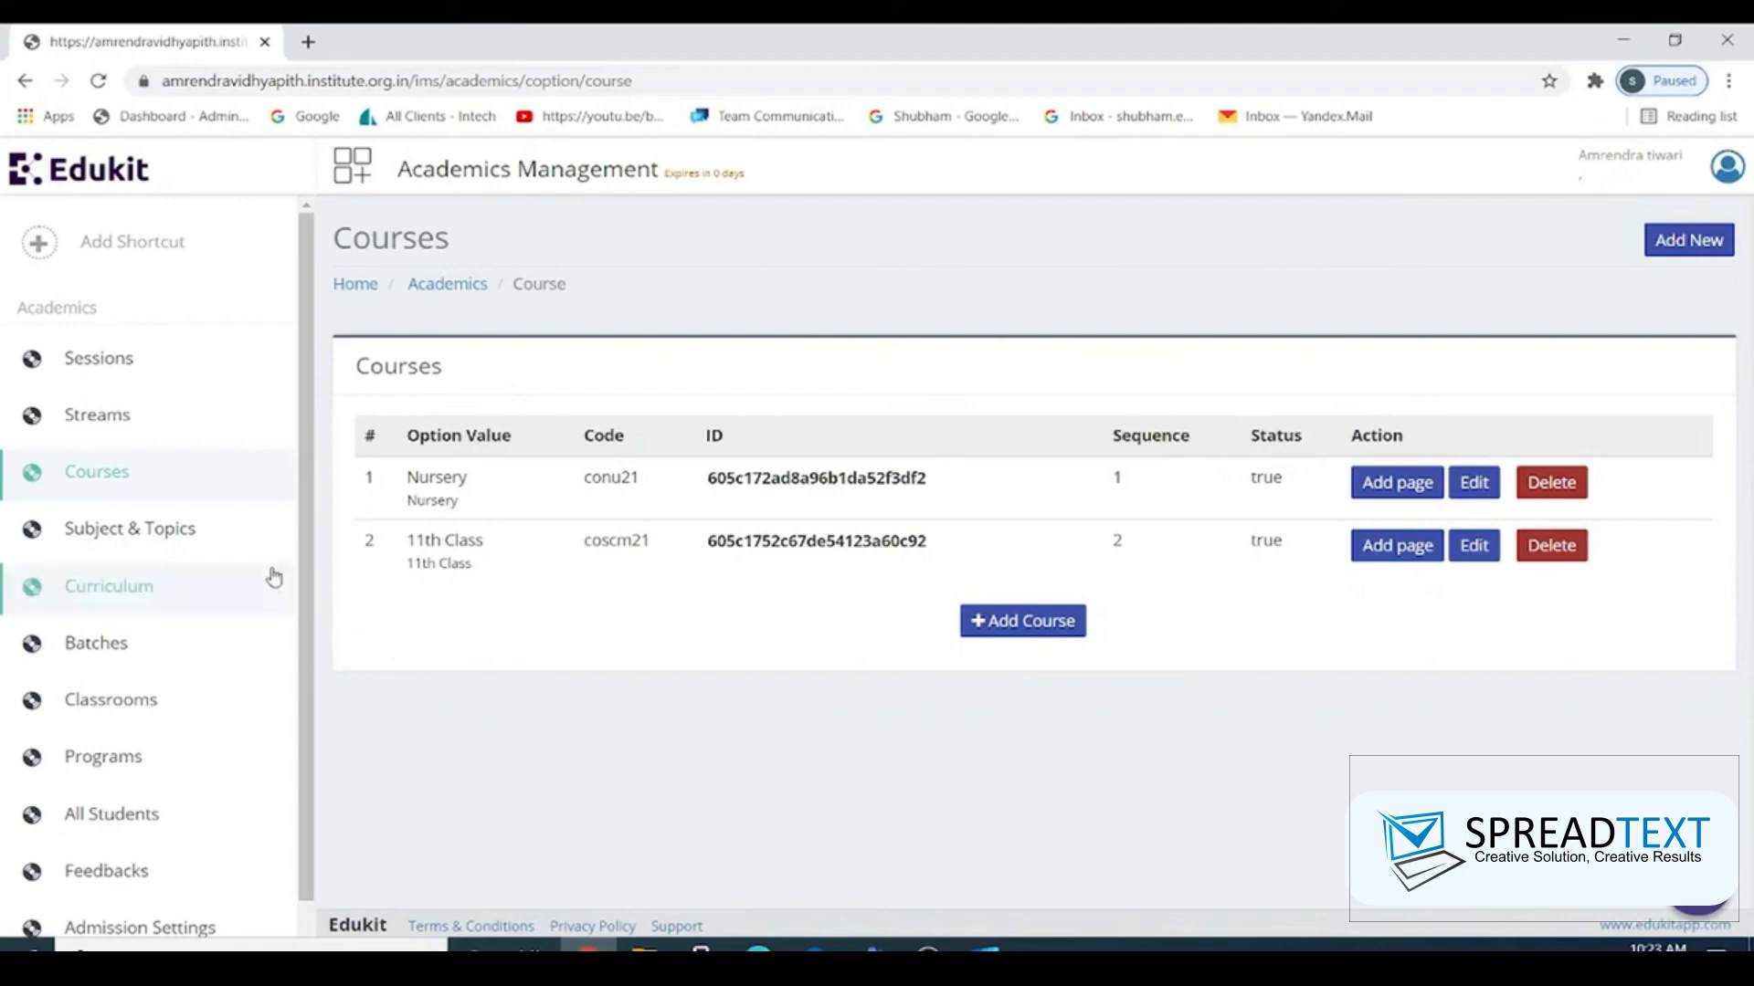
- Start a new subject named Probability in Subject & Topics, with Science ( Math ) as its stream
click(137, 530)
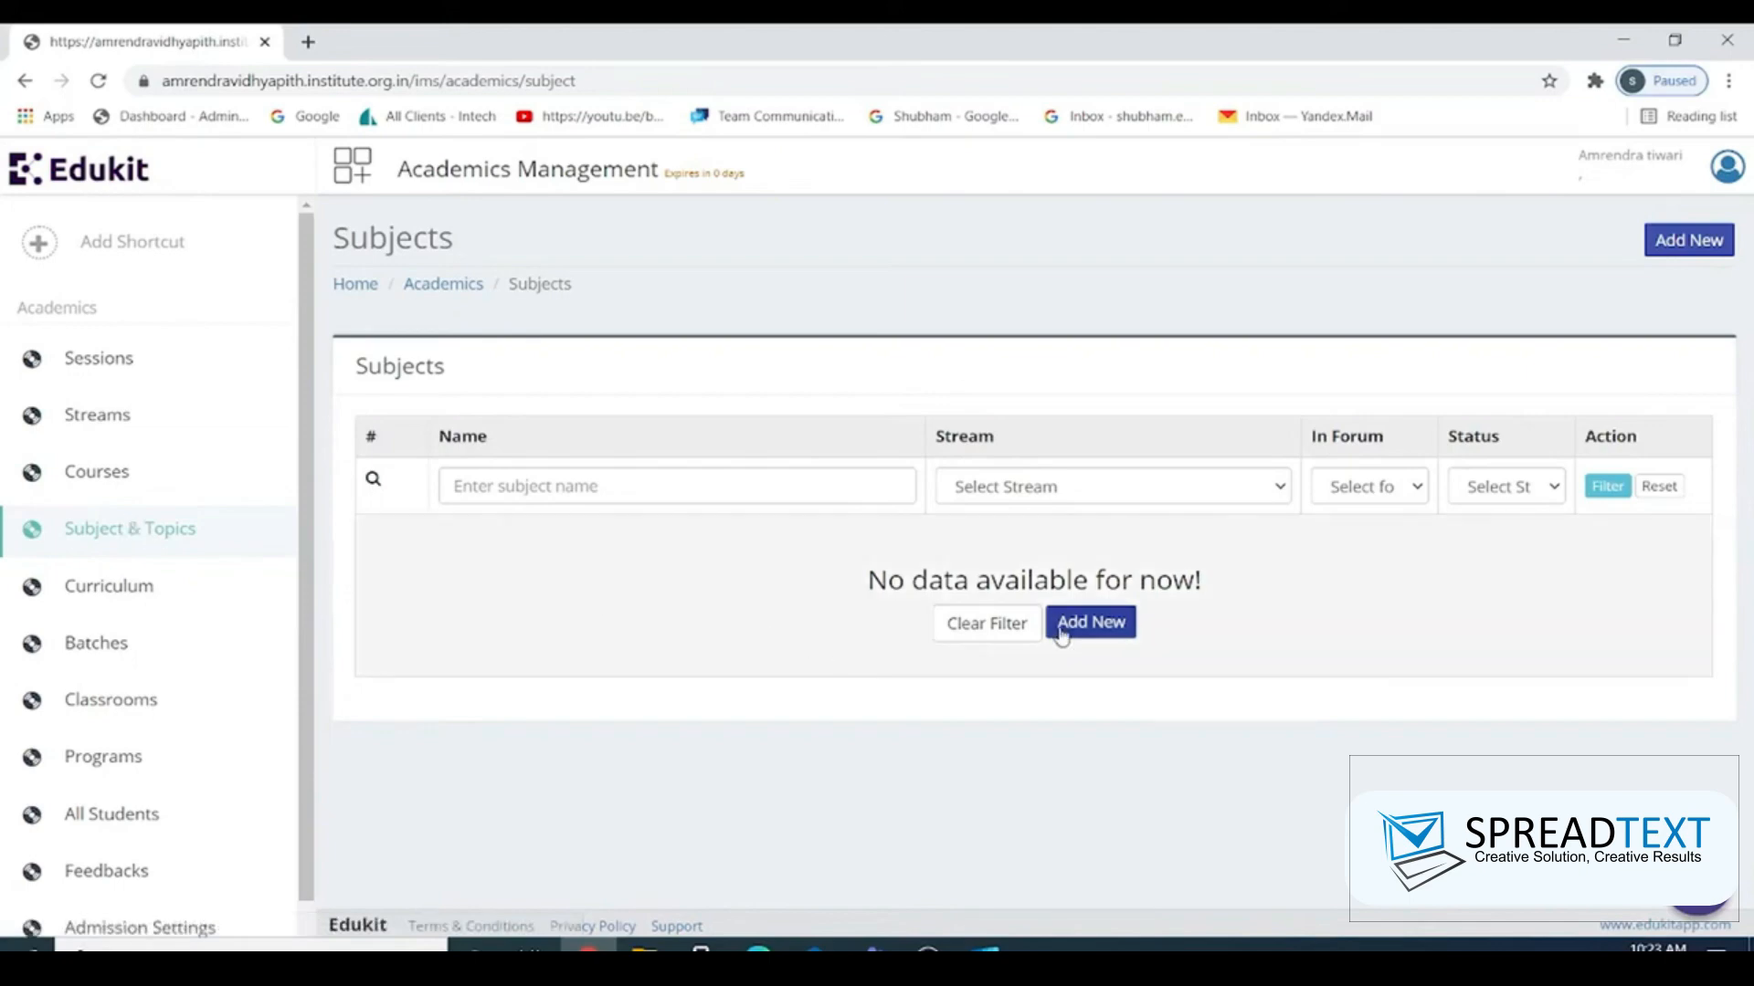
click(1078, 630)
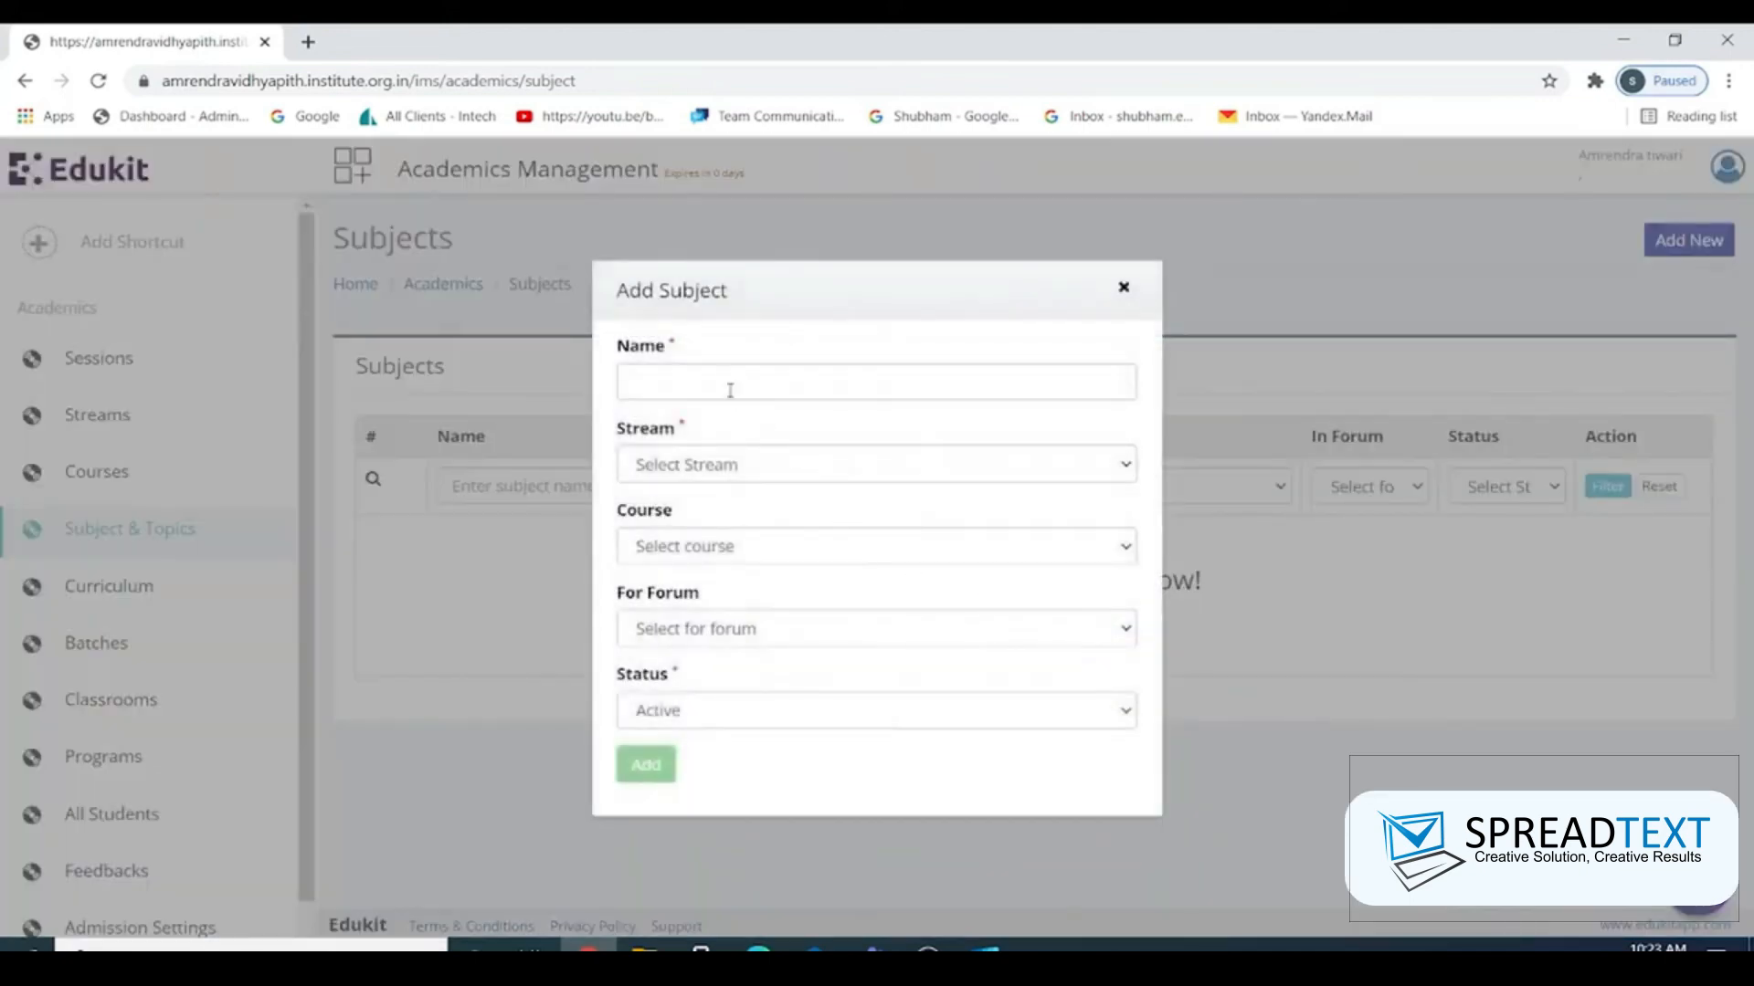
click(723, 382)
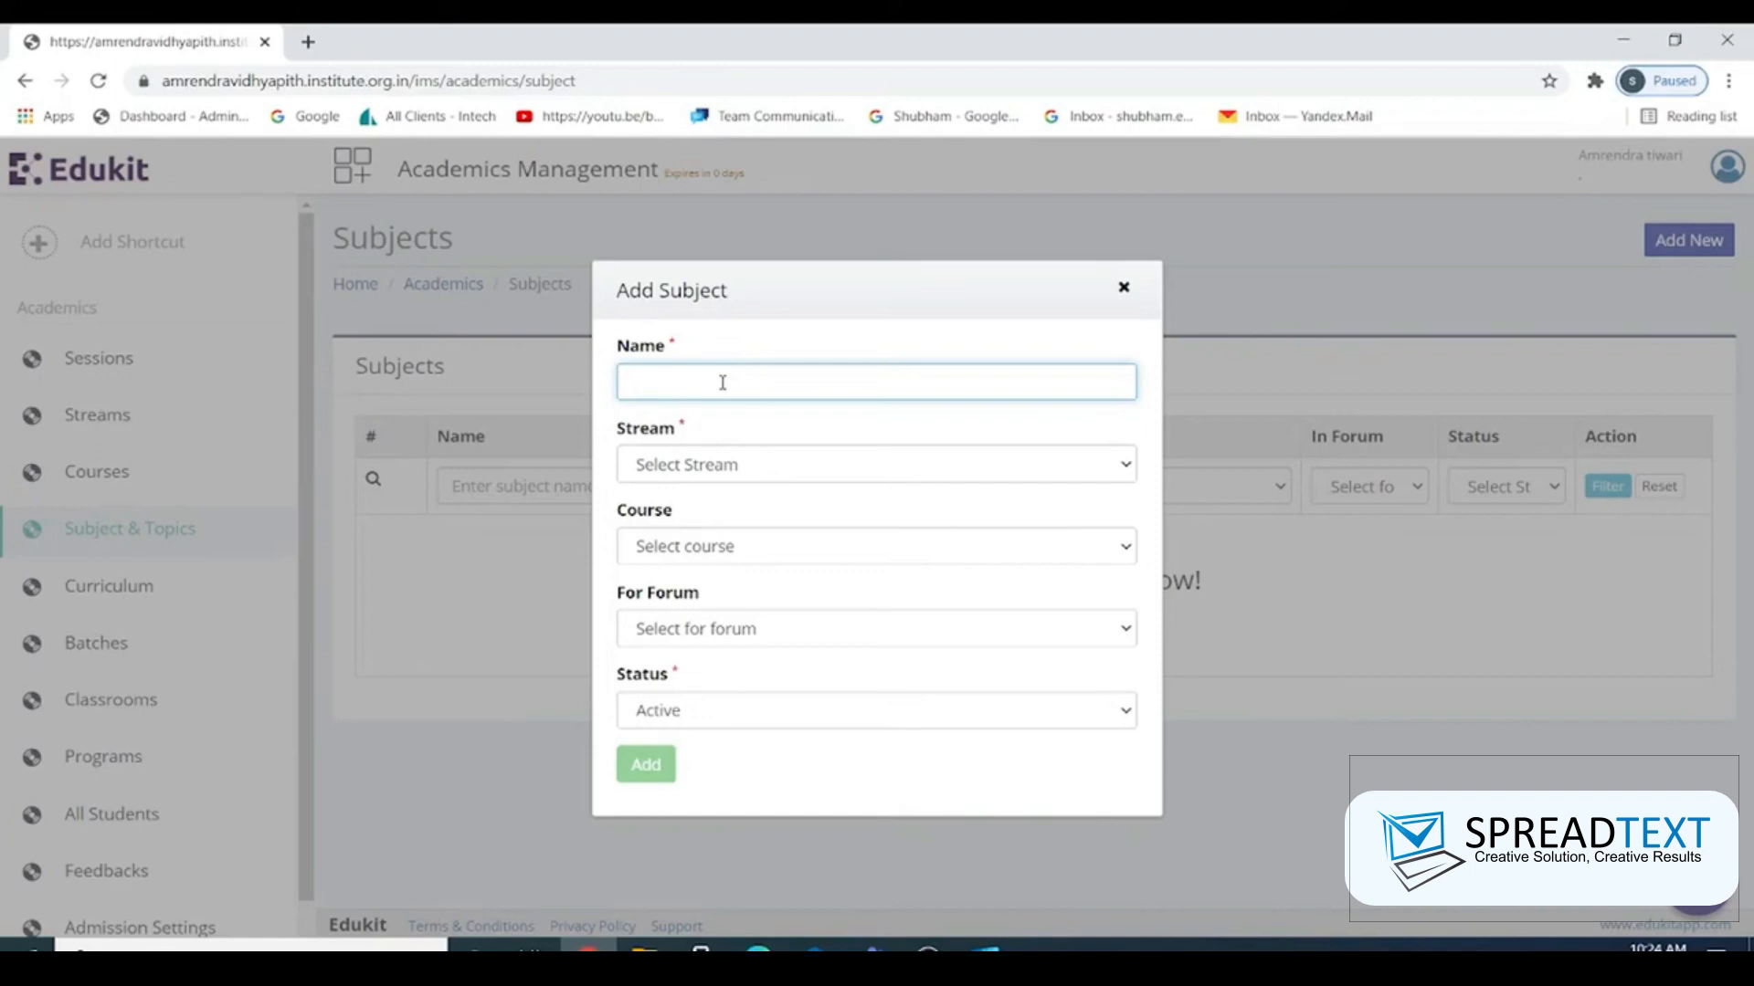
text(Probability)
click(659, 467)
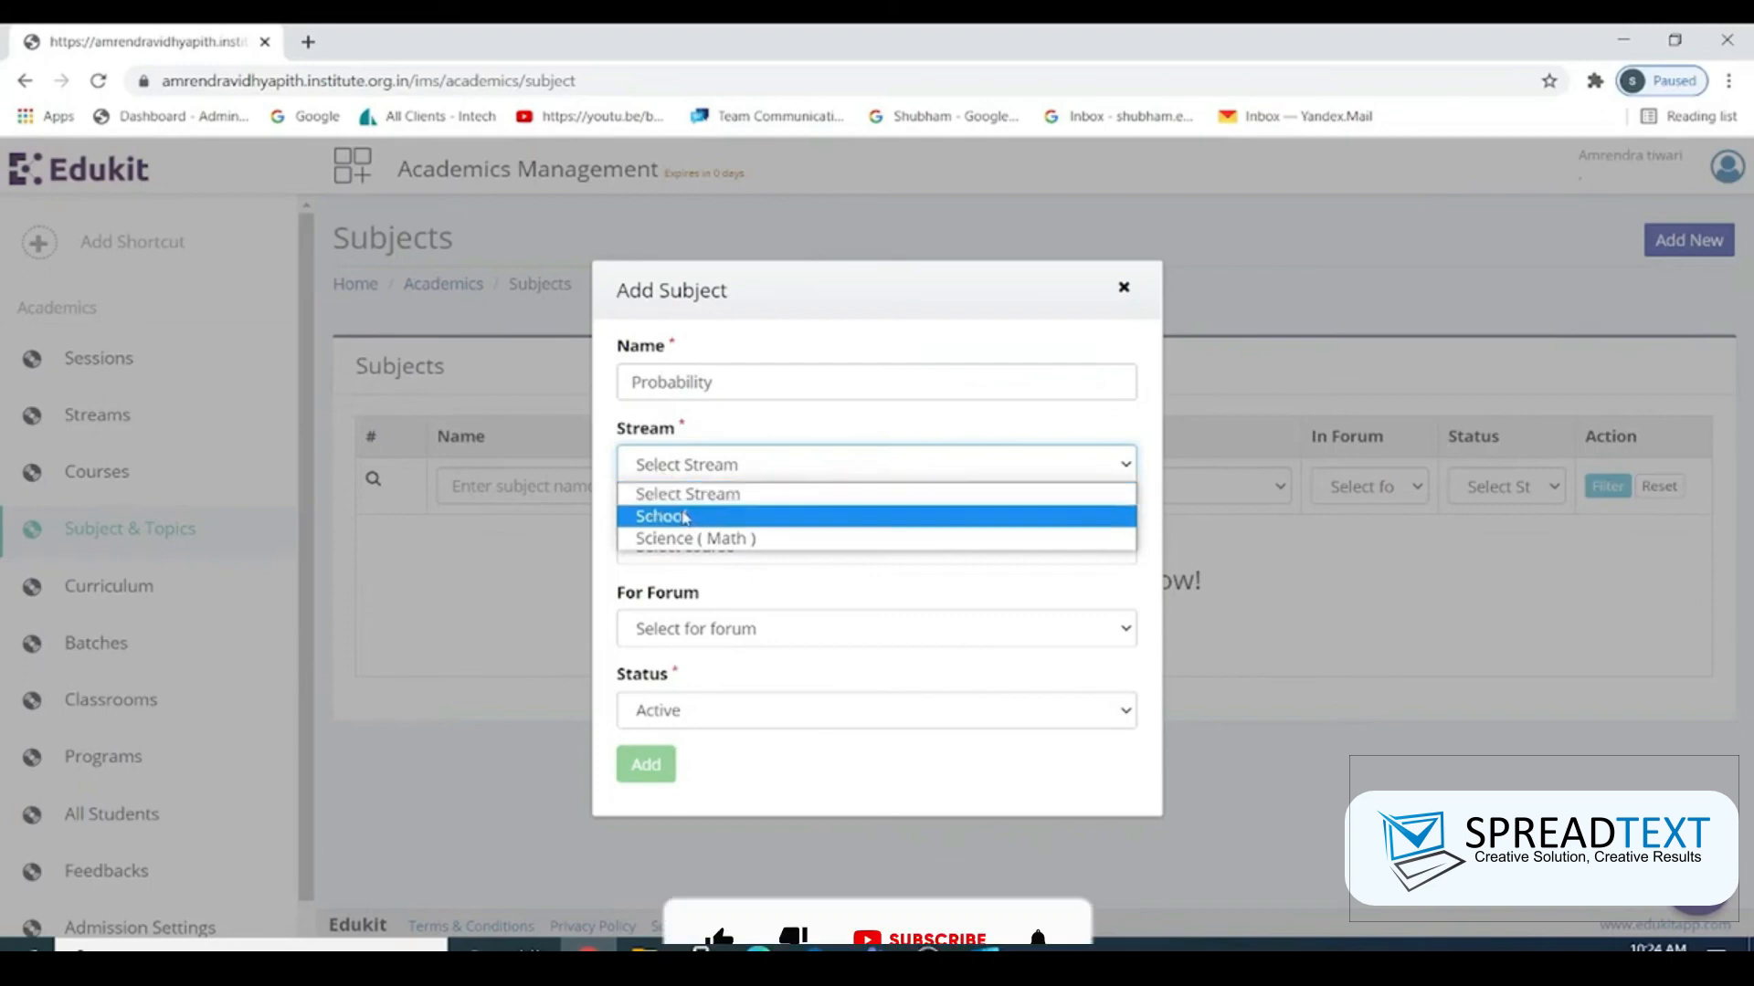
click(685, 539)
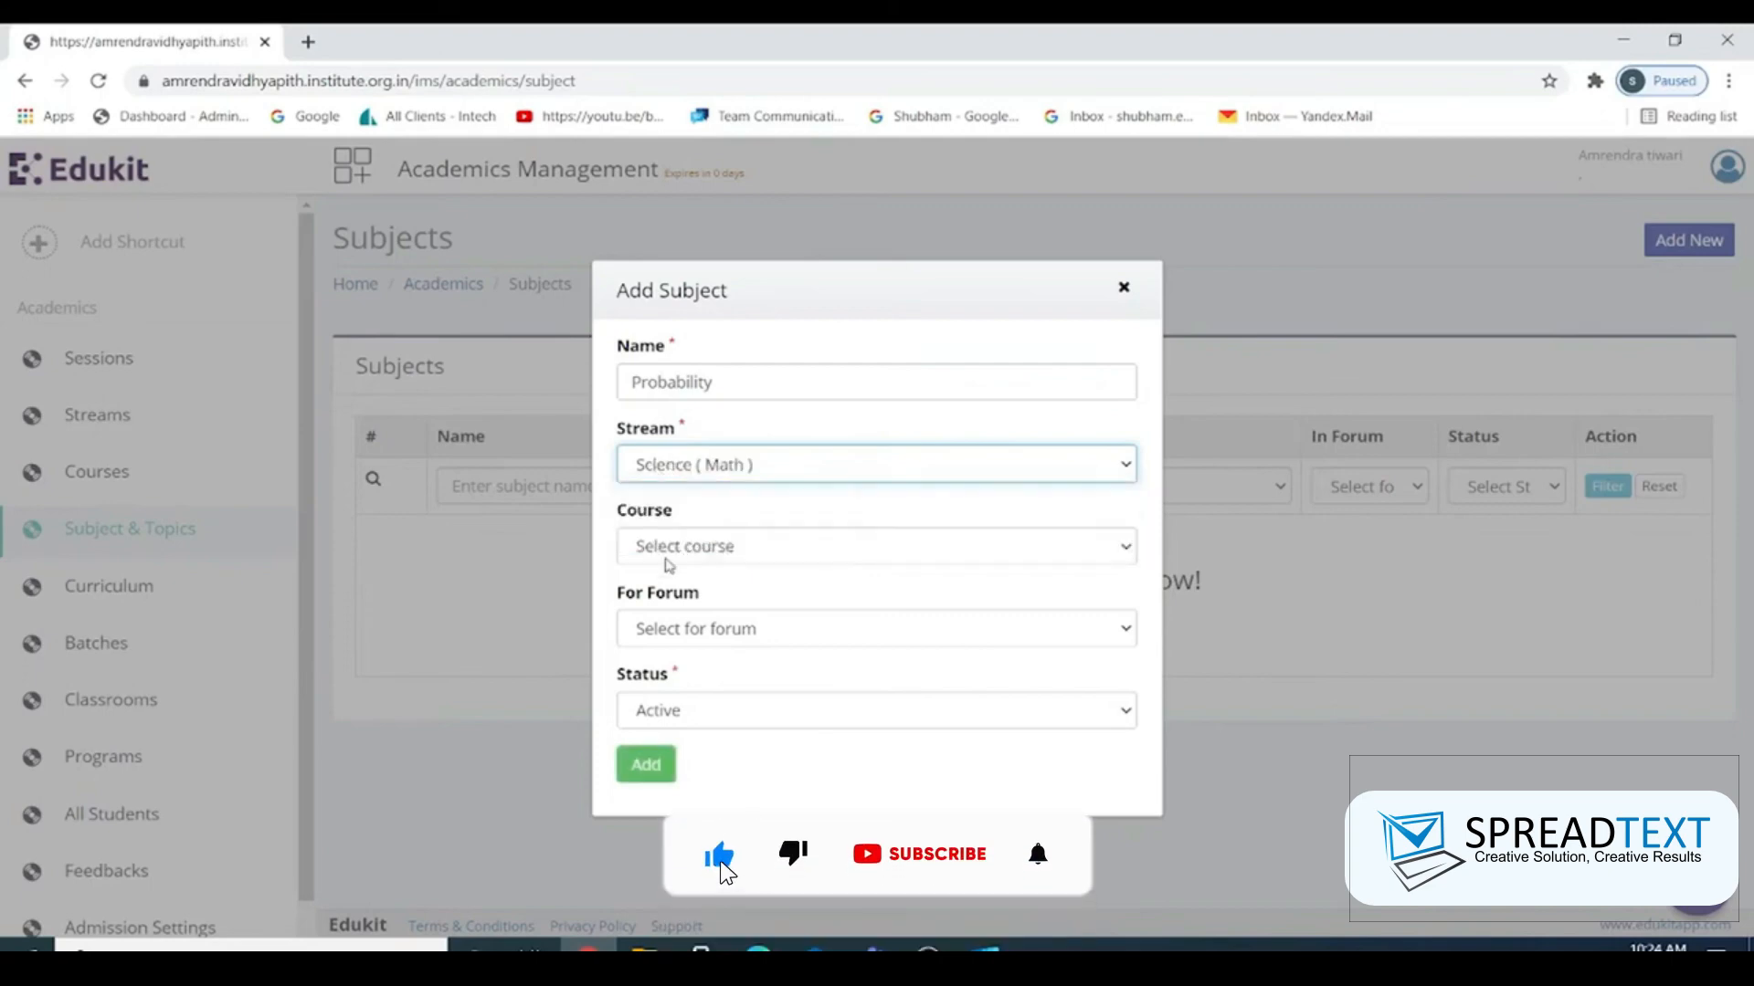
- Assign the Probability subject to the 11th Class course, set For Forum to Yes, and add it
click(685, 546)
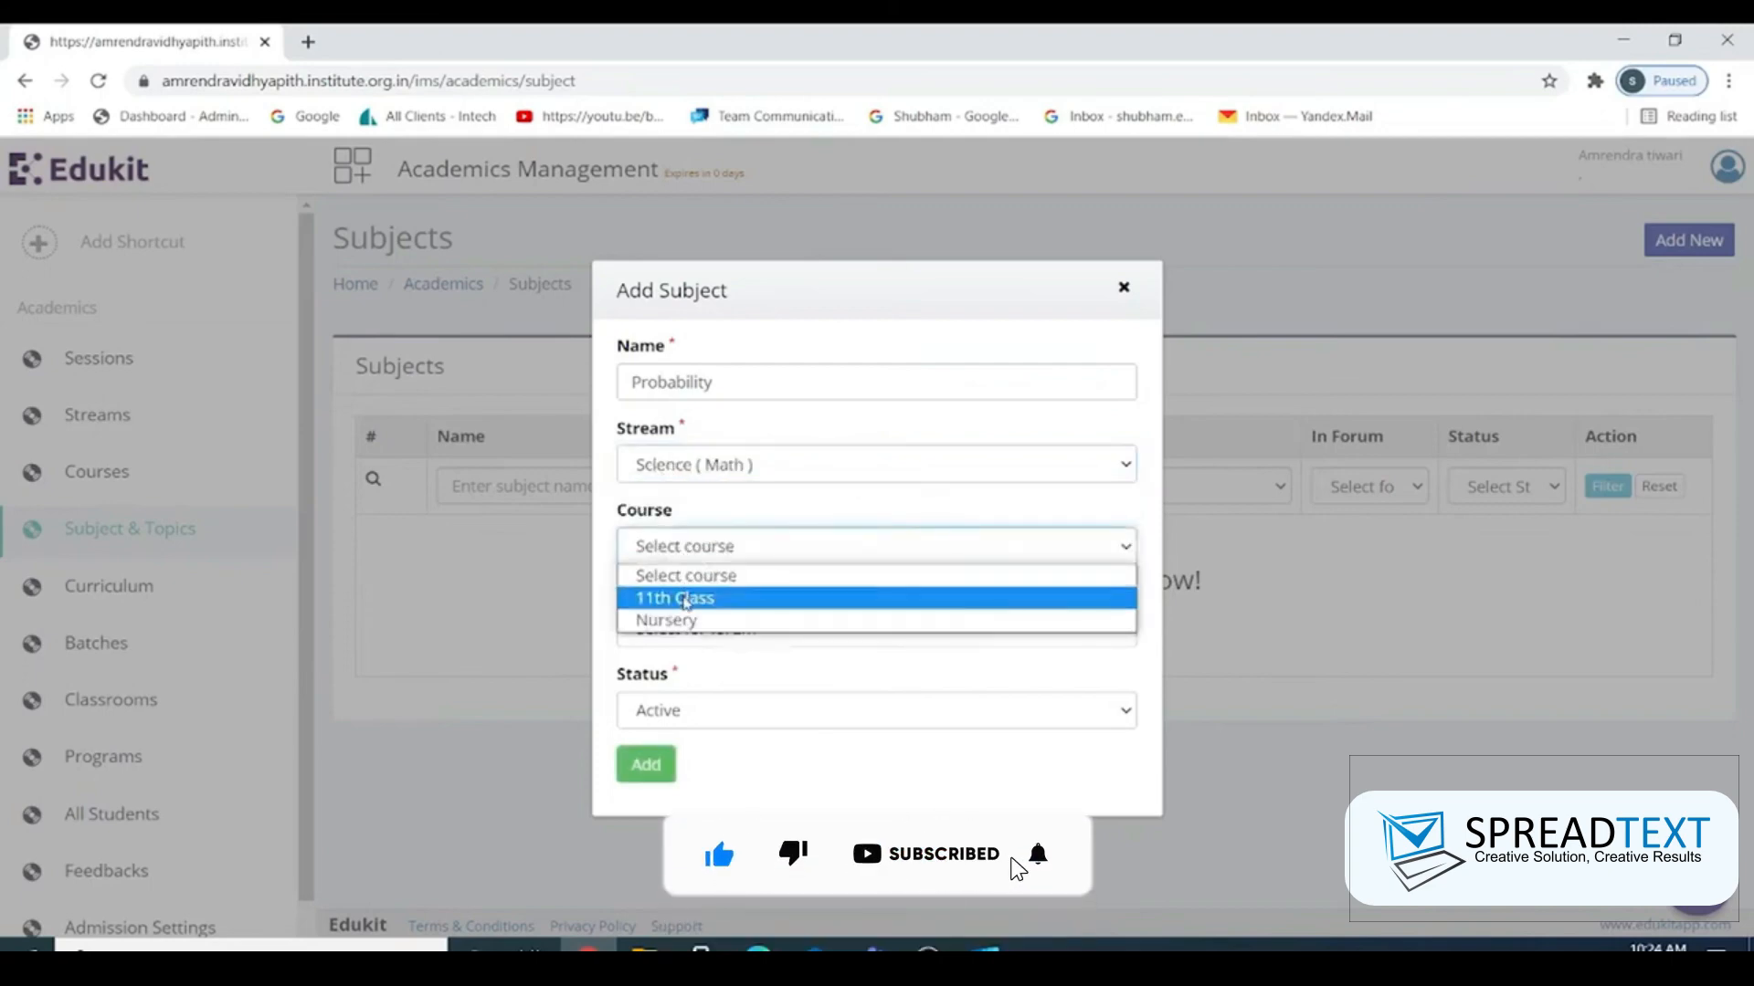
click(676, 599)
click(673, 631)
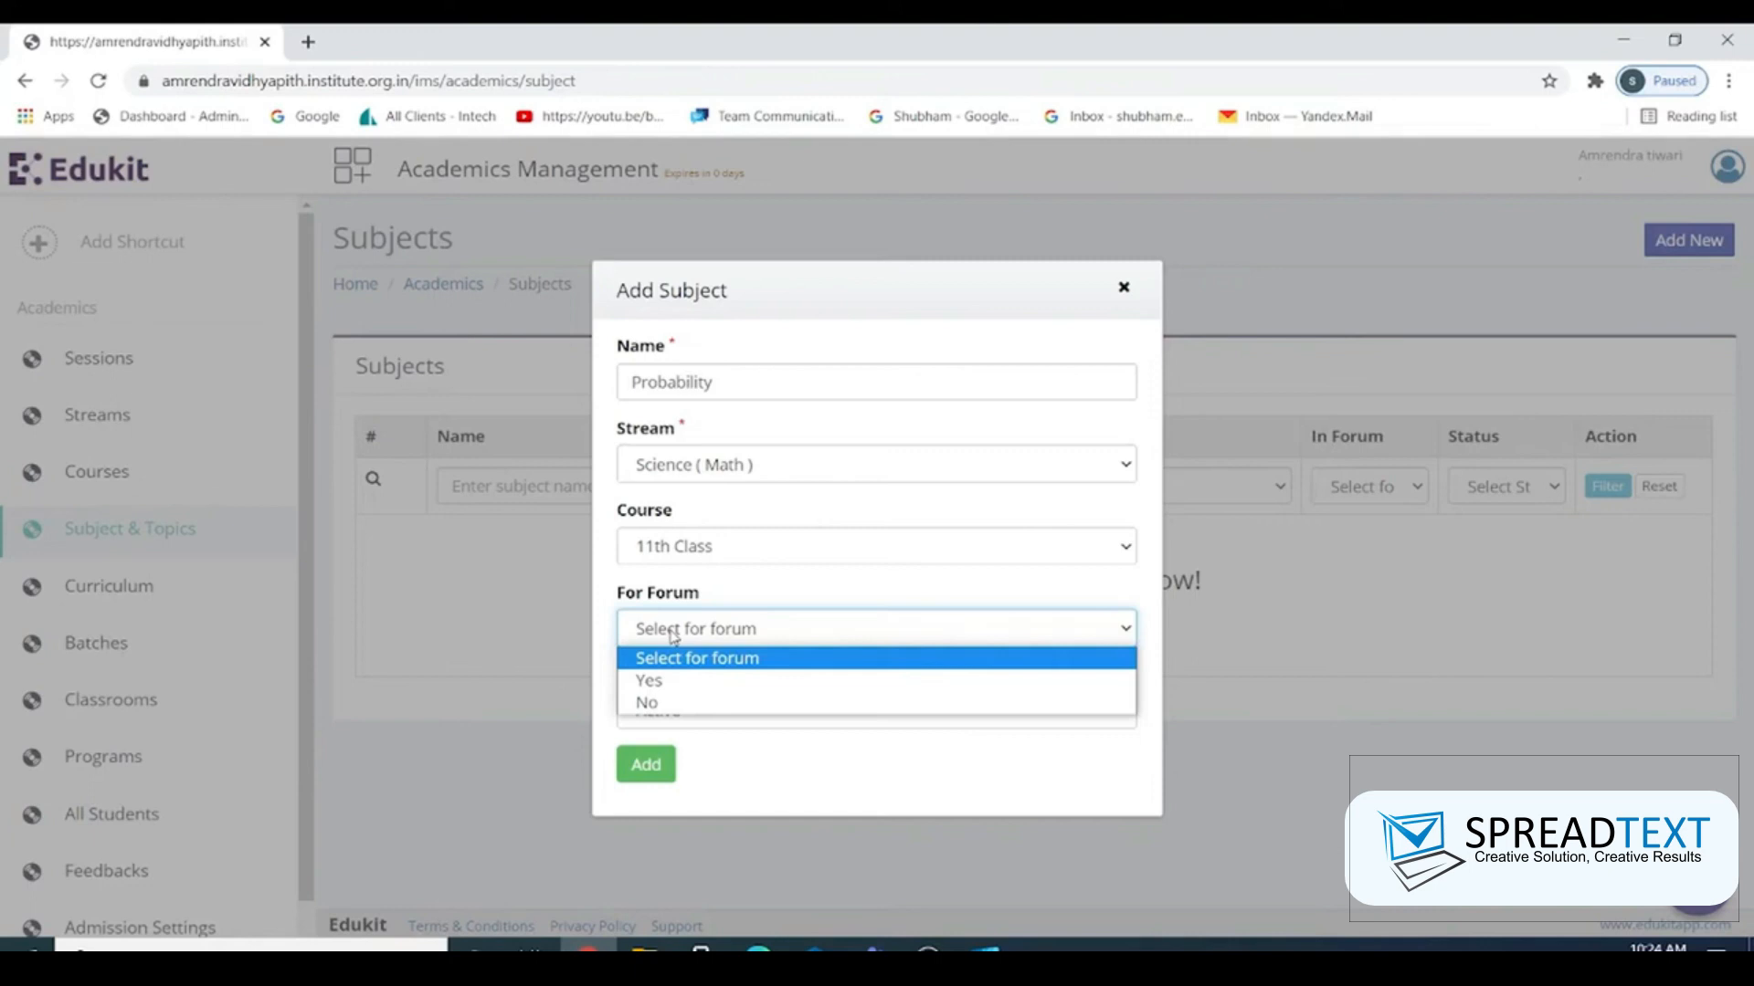
click(681, 680)
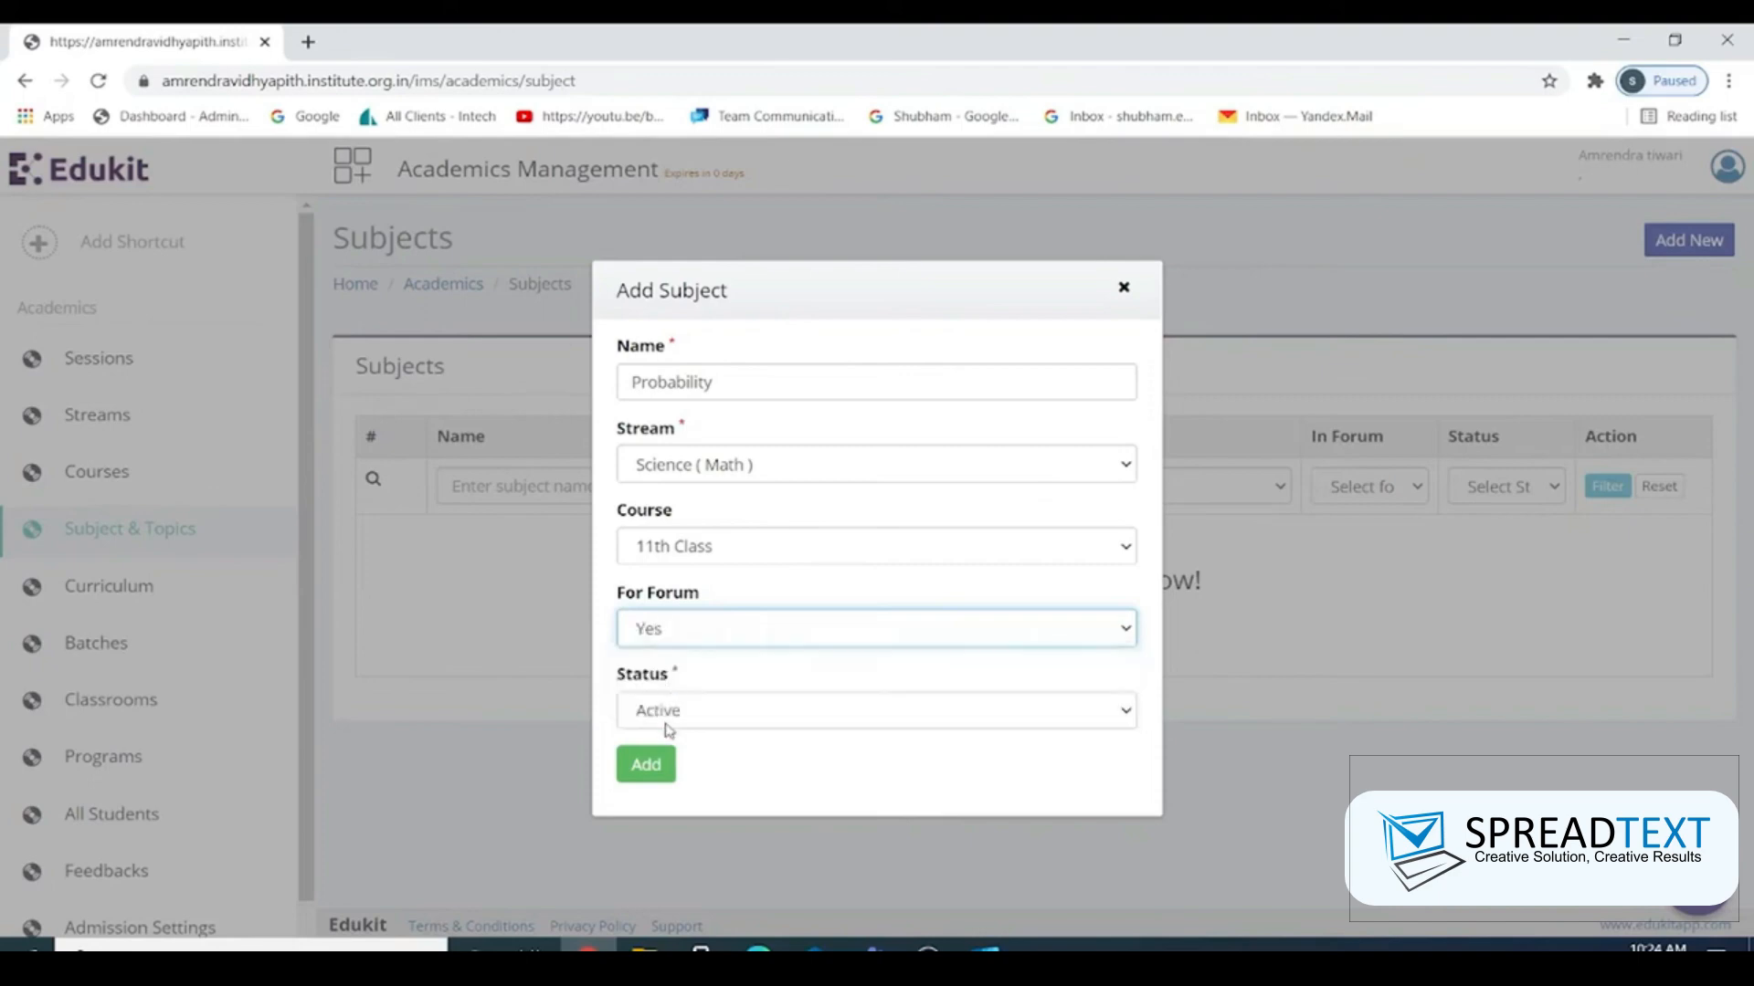
click(645, 765)
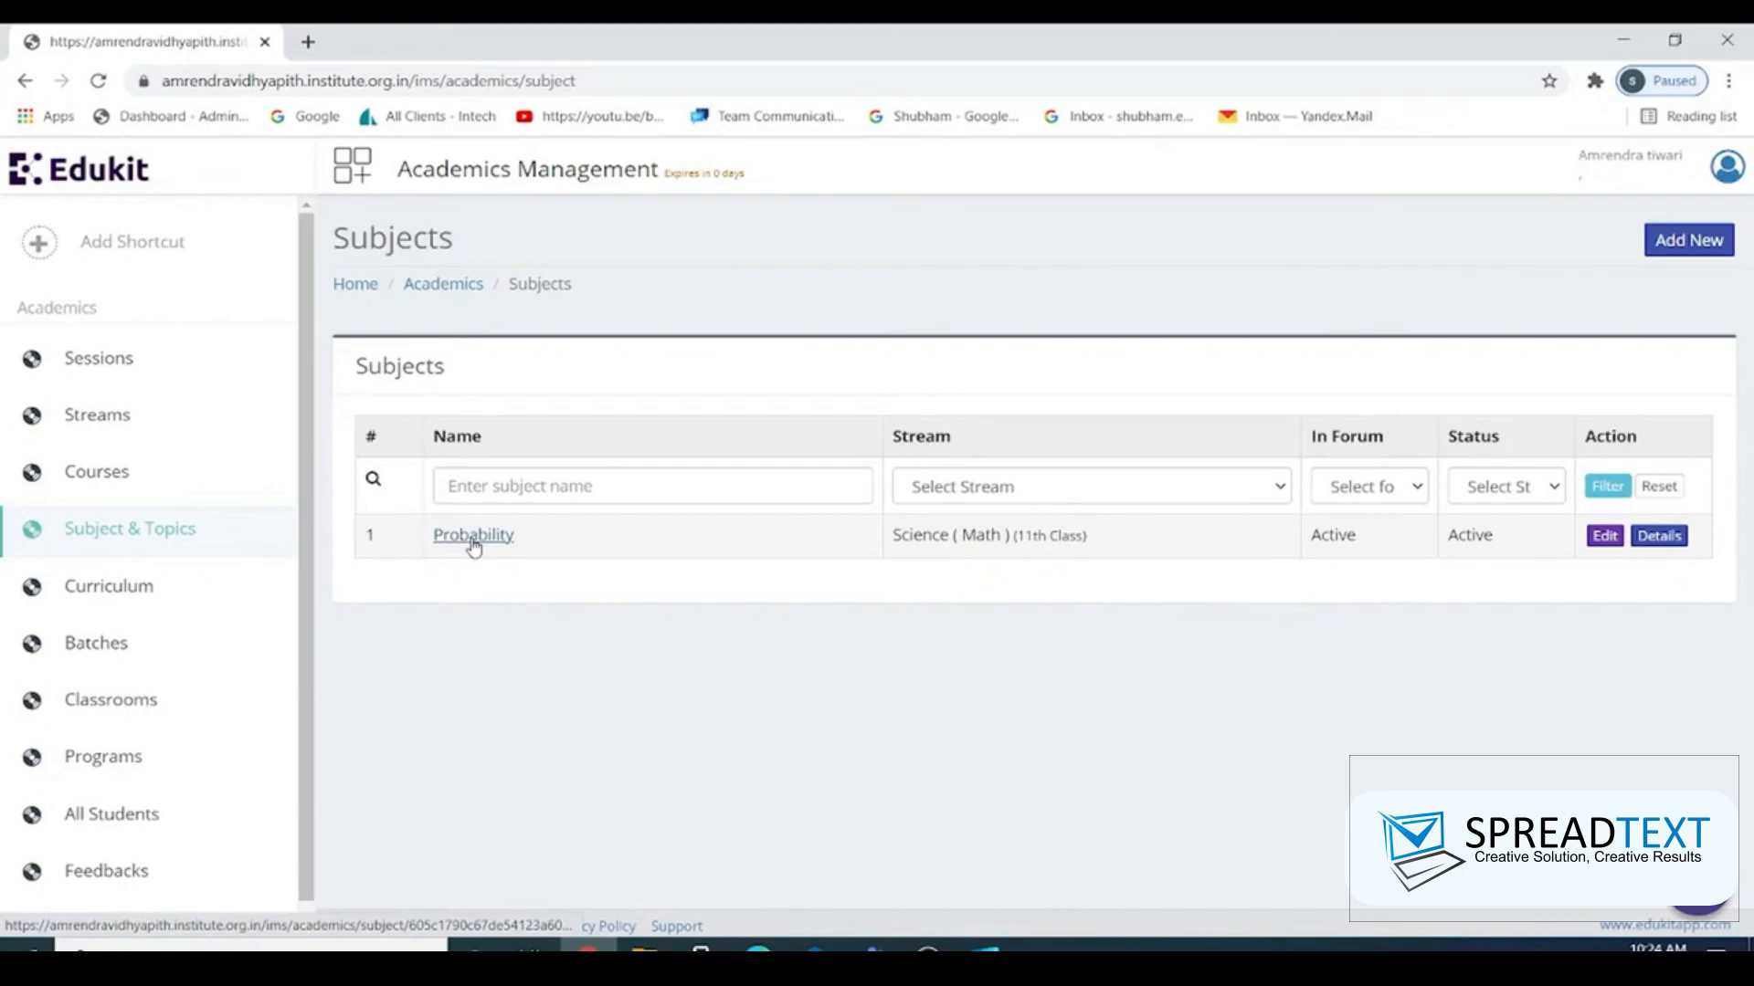
- Add a unit named Introduction to the Probability subject
click(473, 537)
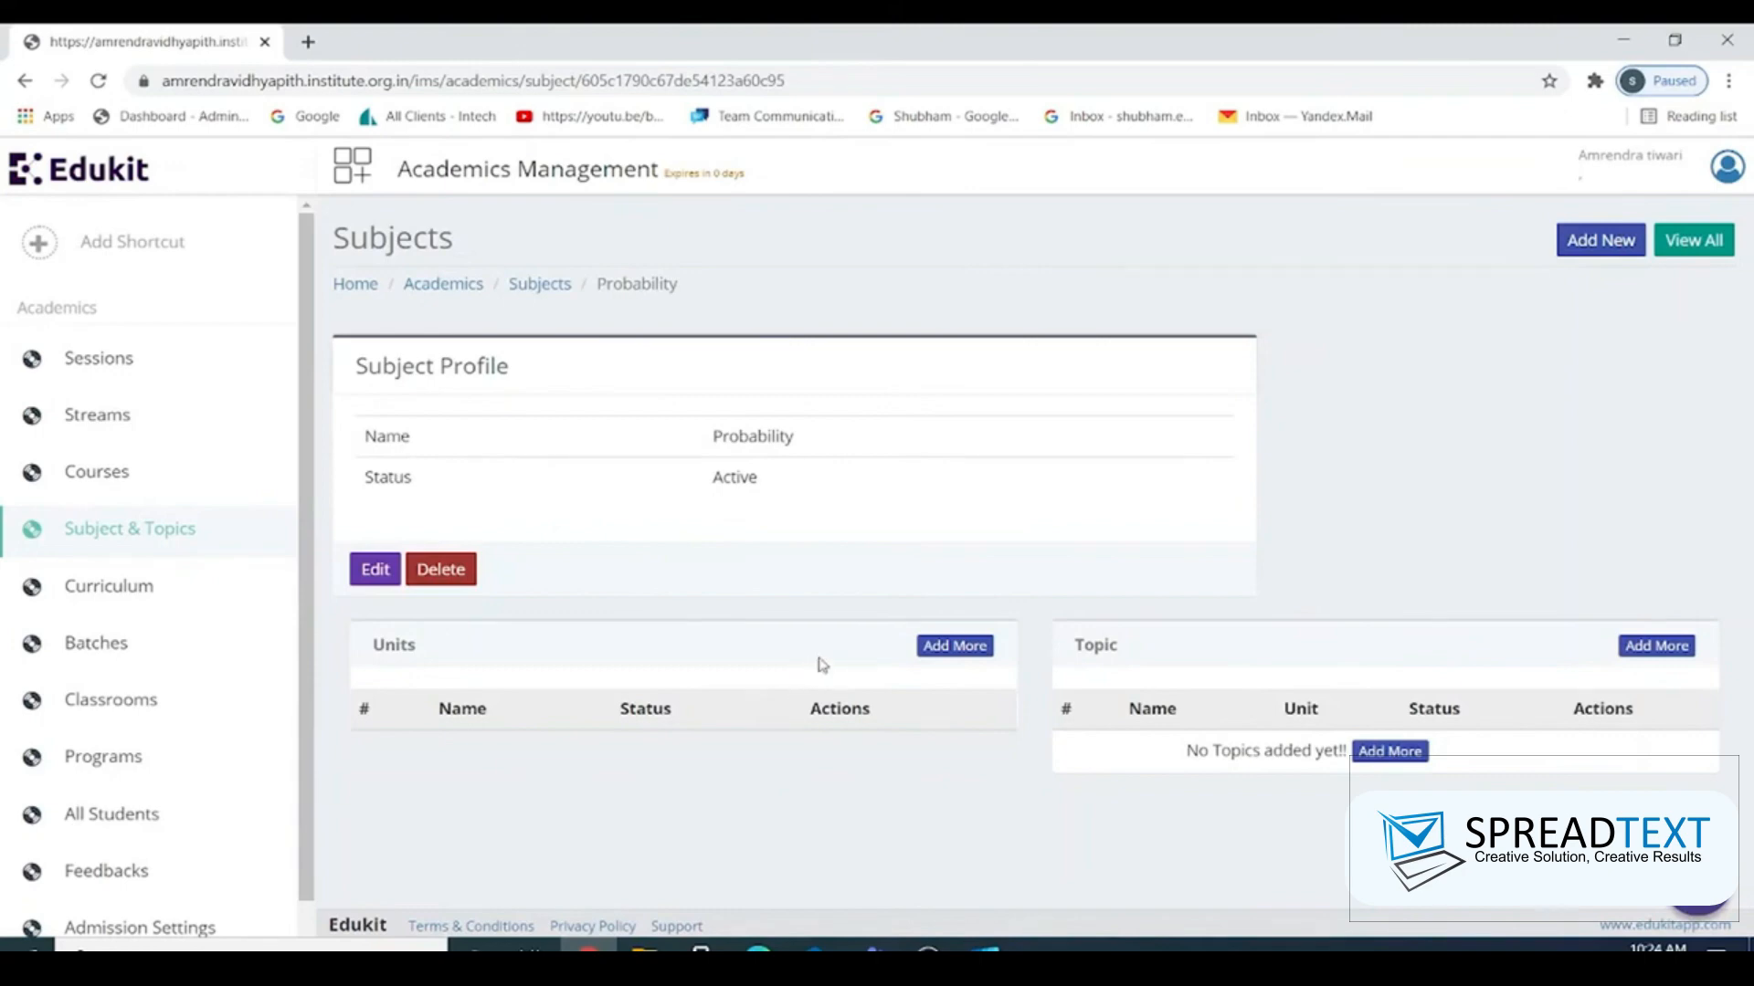
click(941, 649)
click(892, 507)
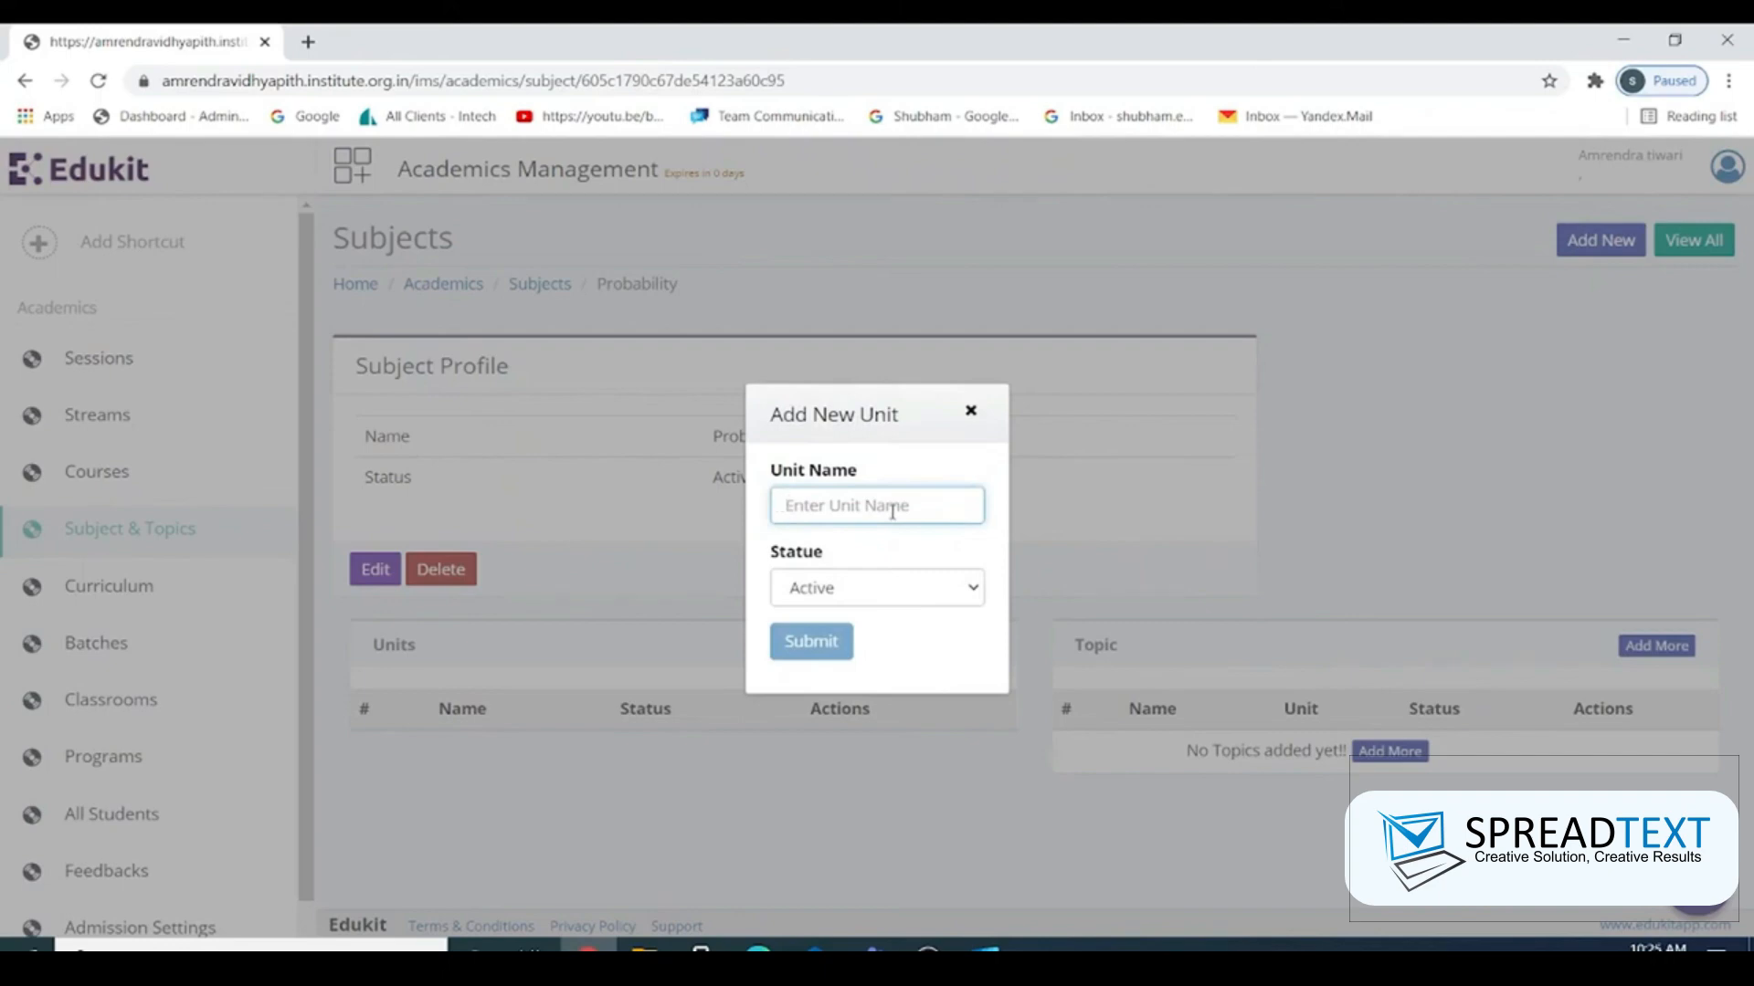
text(Introd)
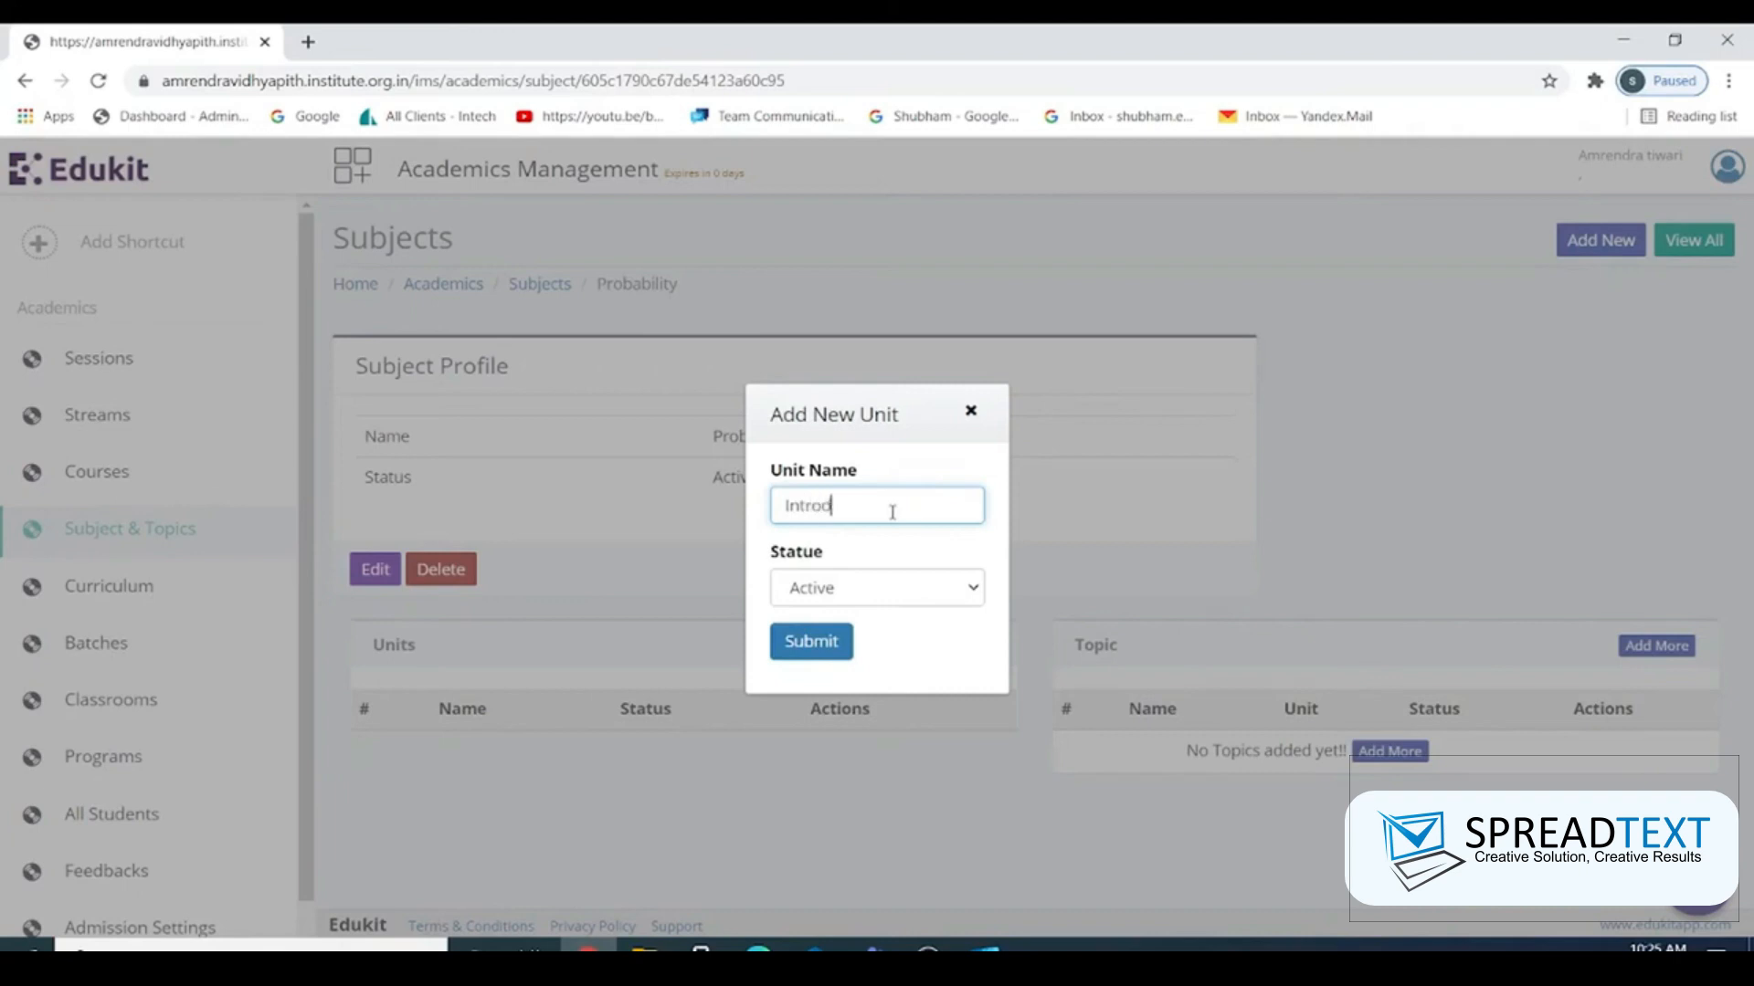
text(uction)
click(801, 638)
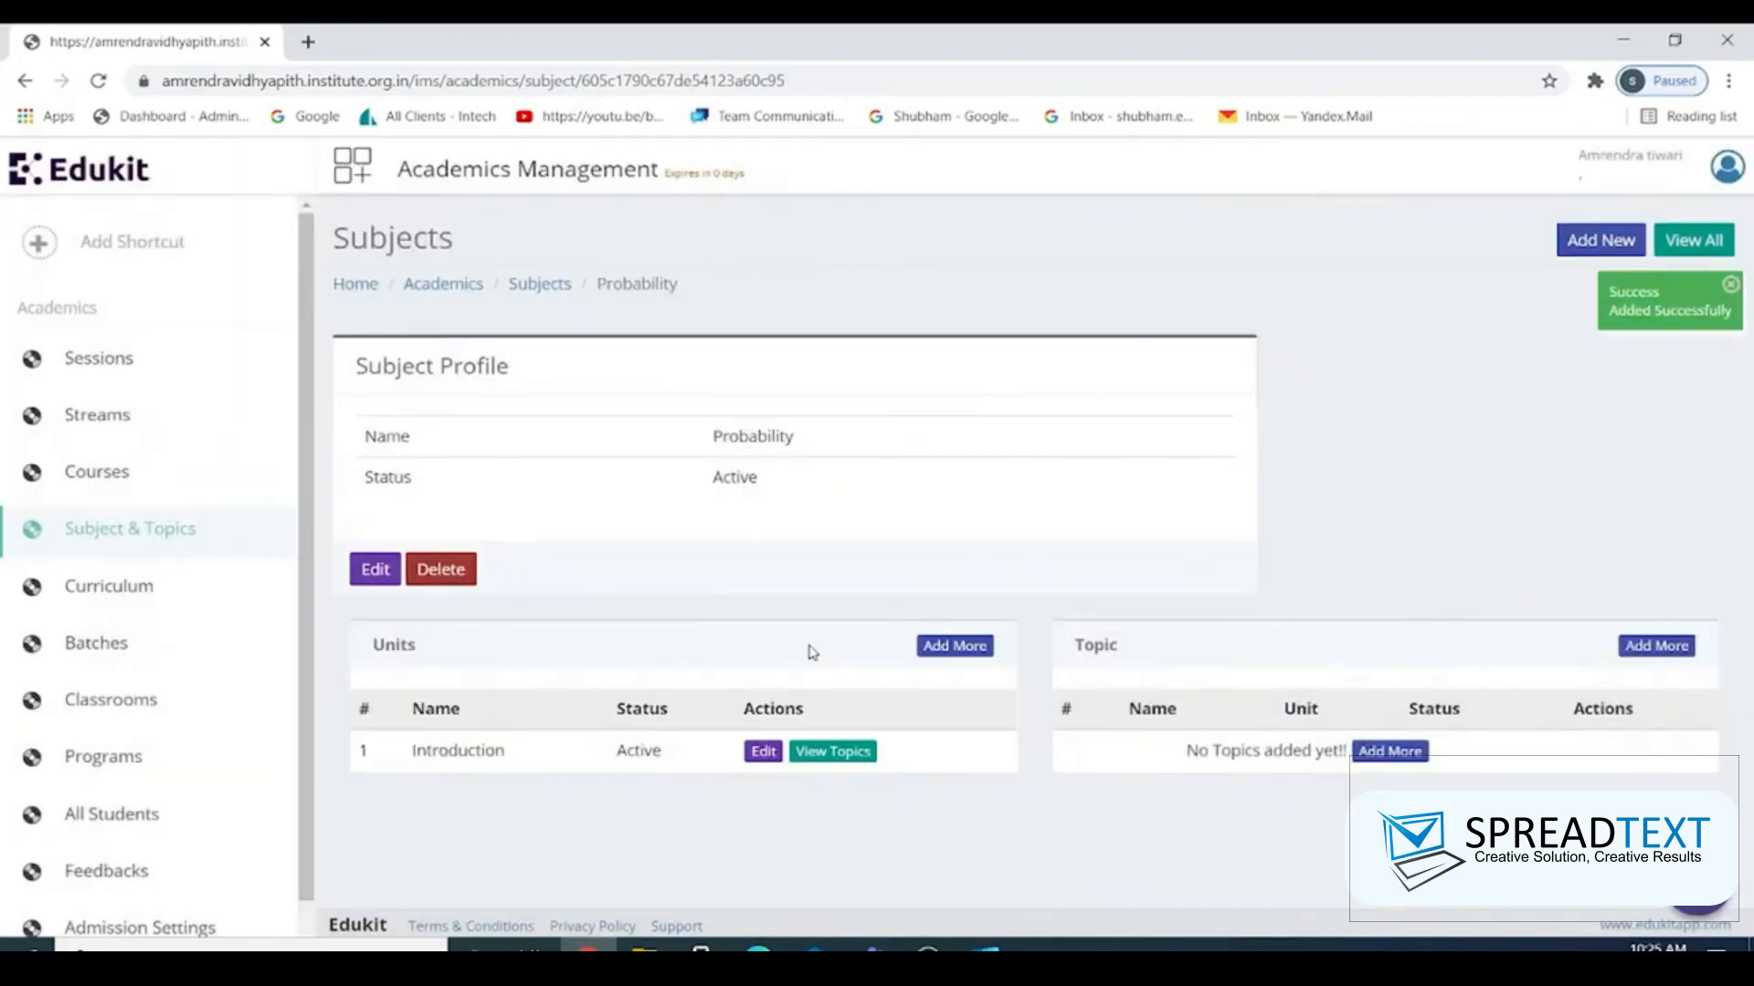
- Add a topic named "Intro 1" to the Introduction unit of Probability and return to the subject list
click(825, 757)
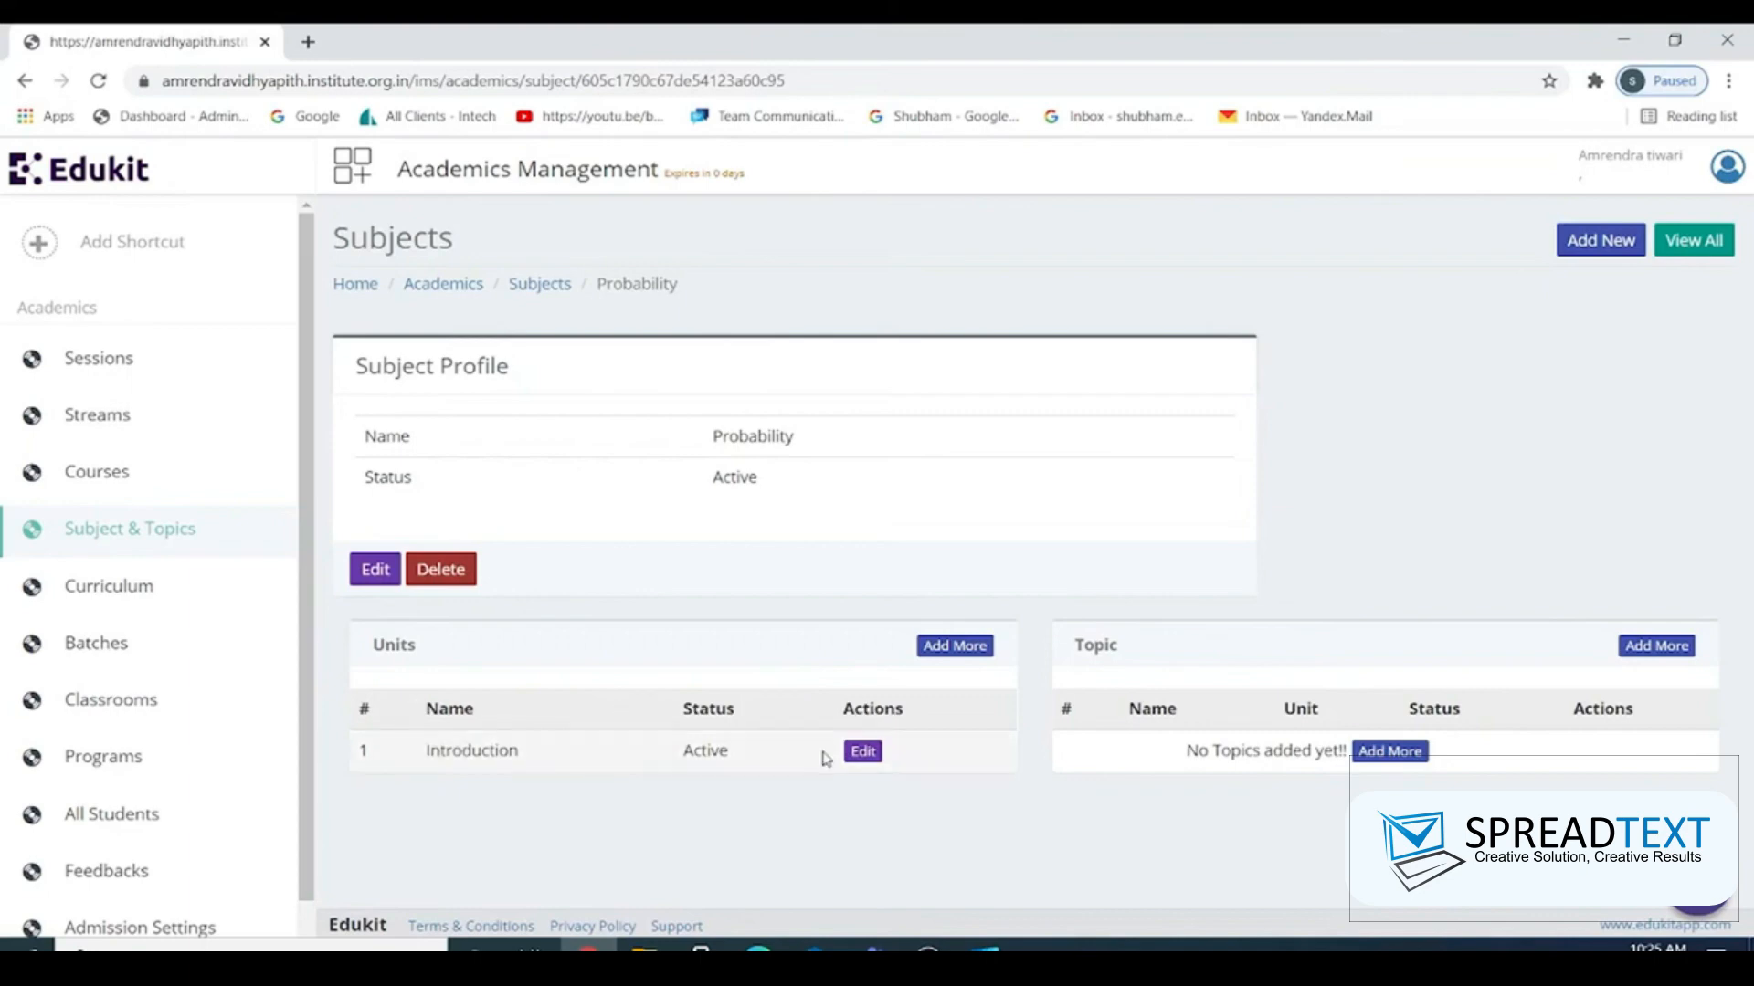
click(1395, 759)
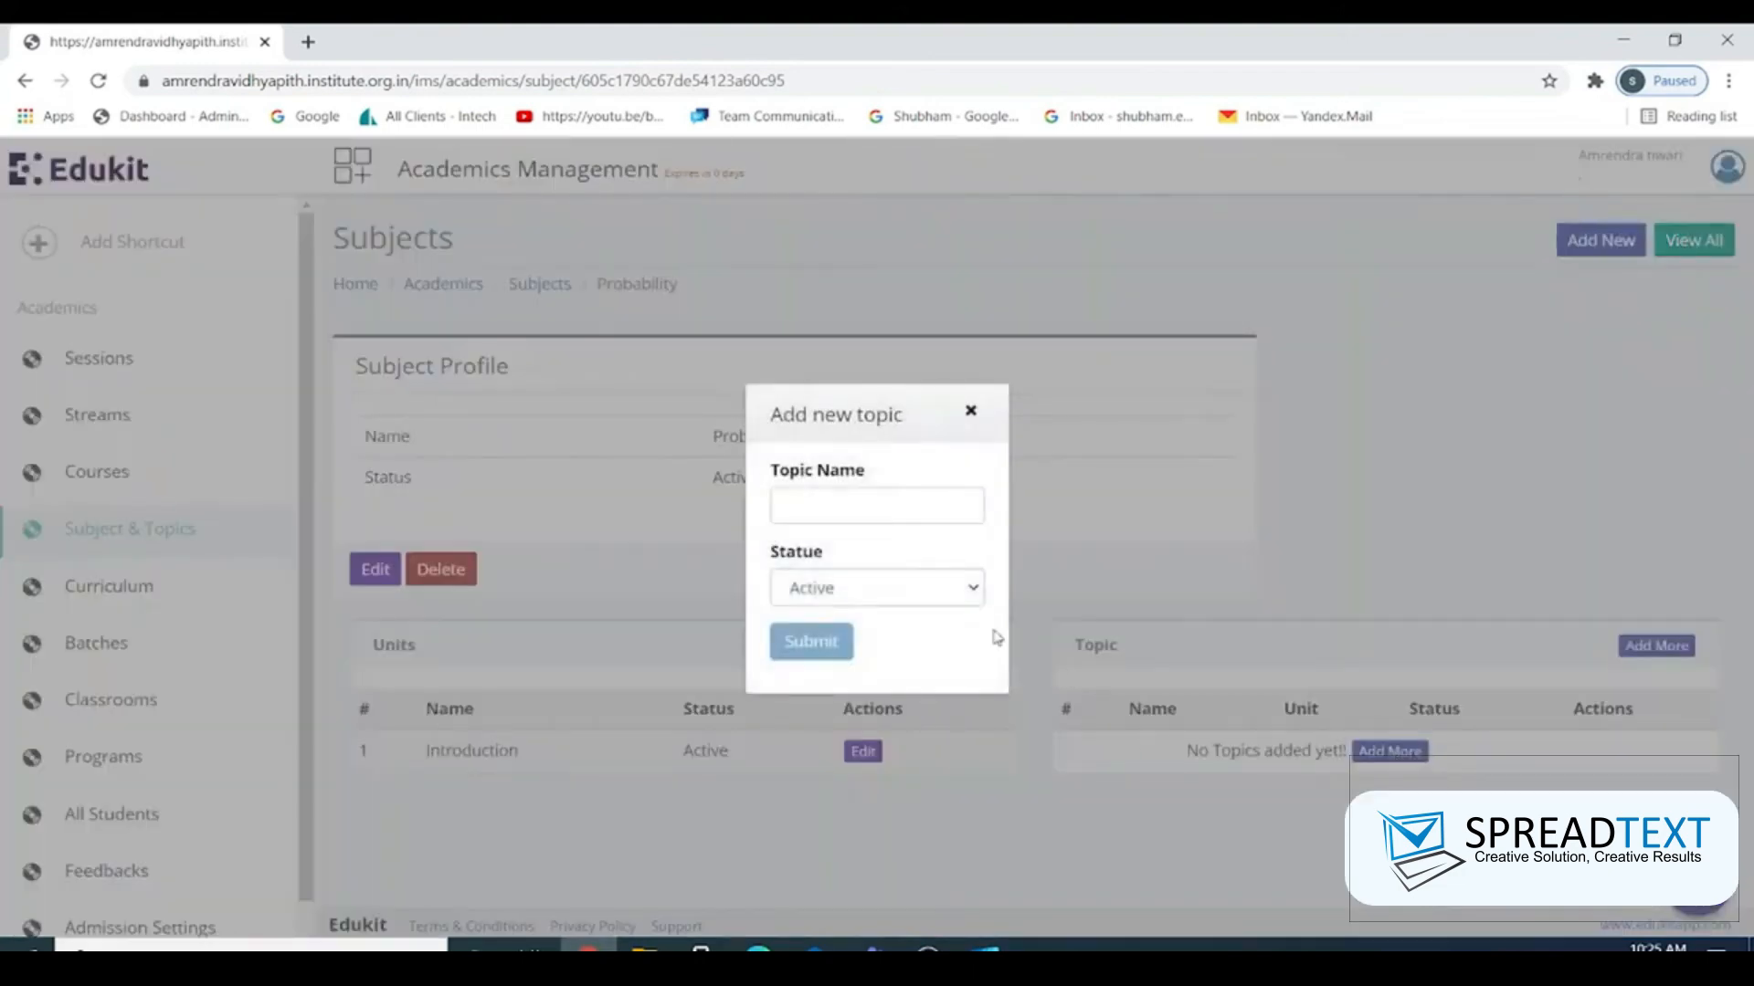
click(858, 494)
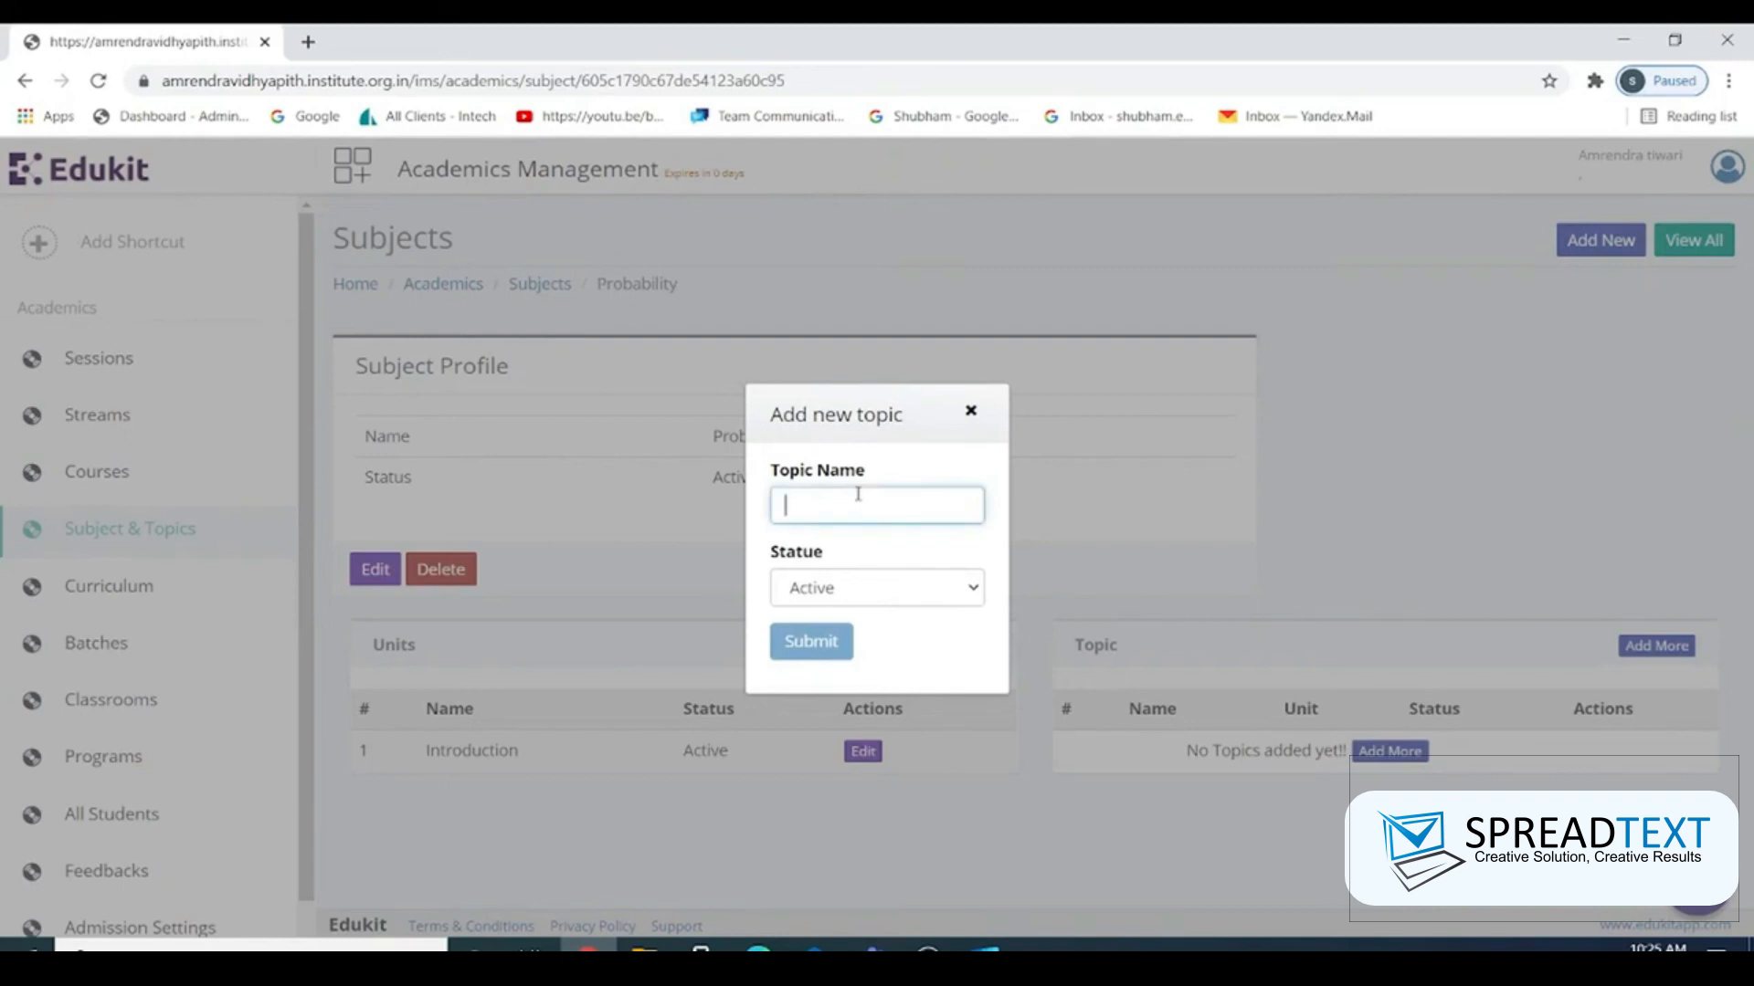
text(I)
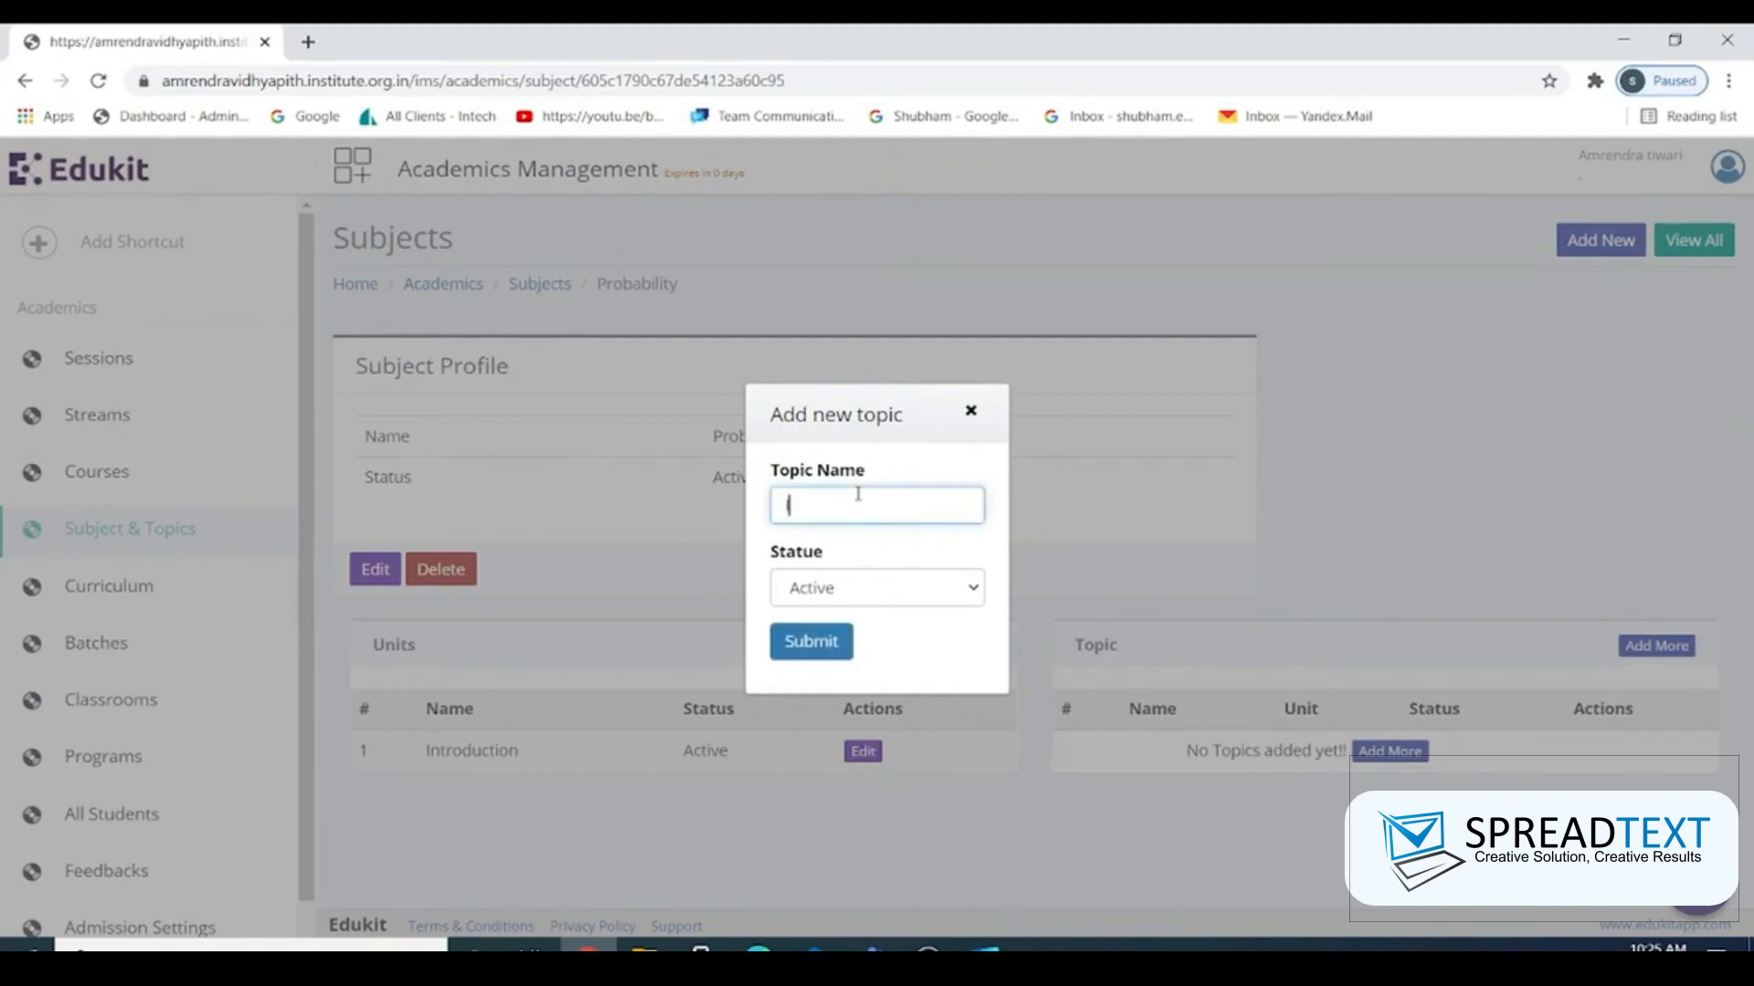
text(ntro 1)
click(810, 644)
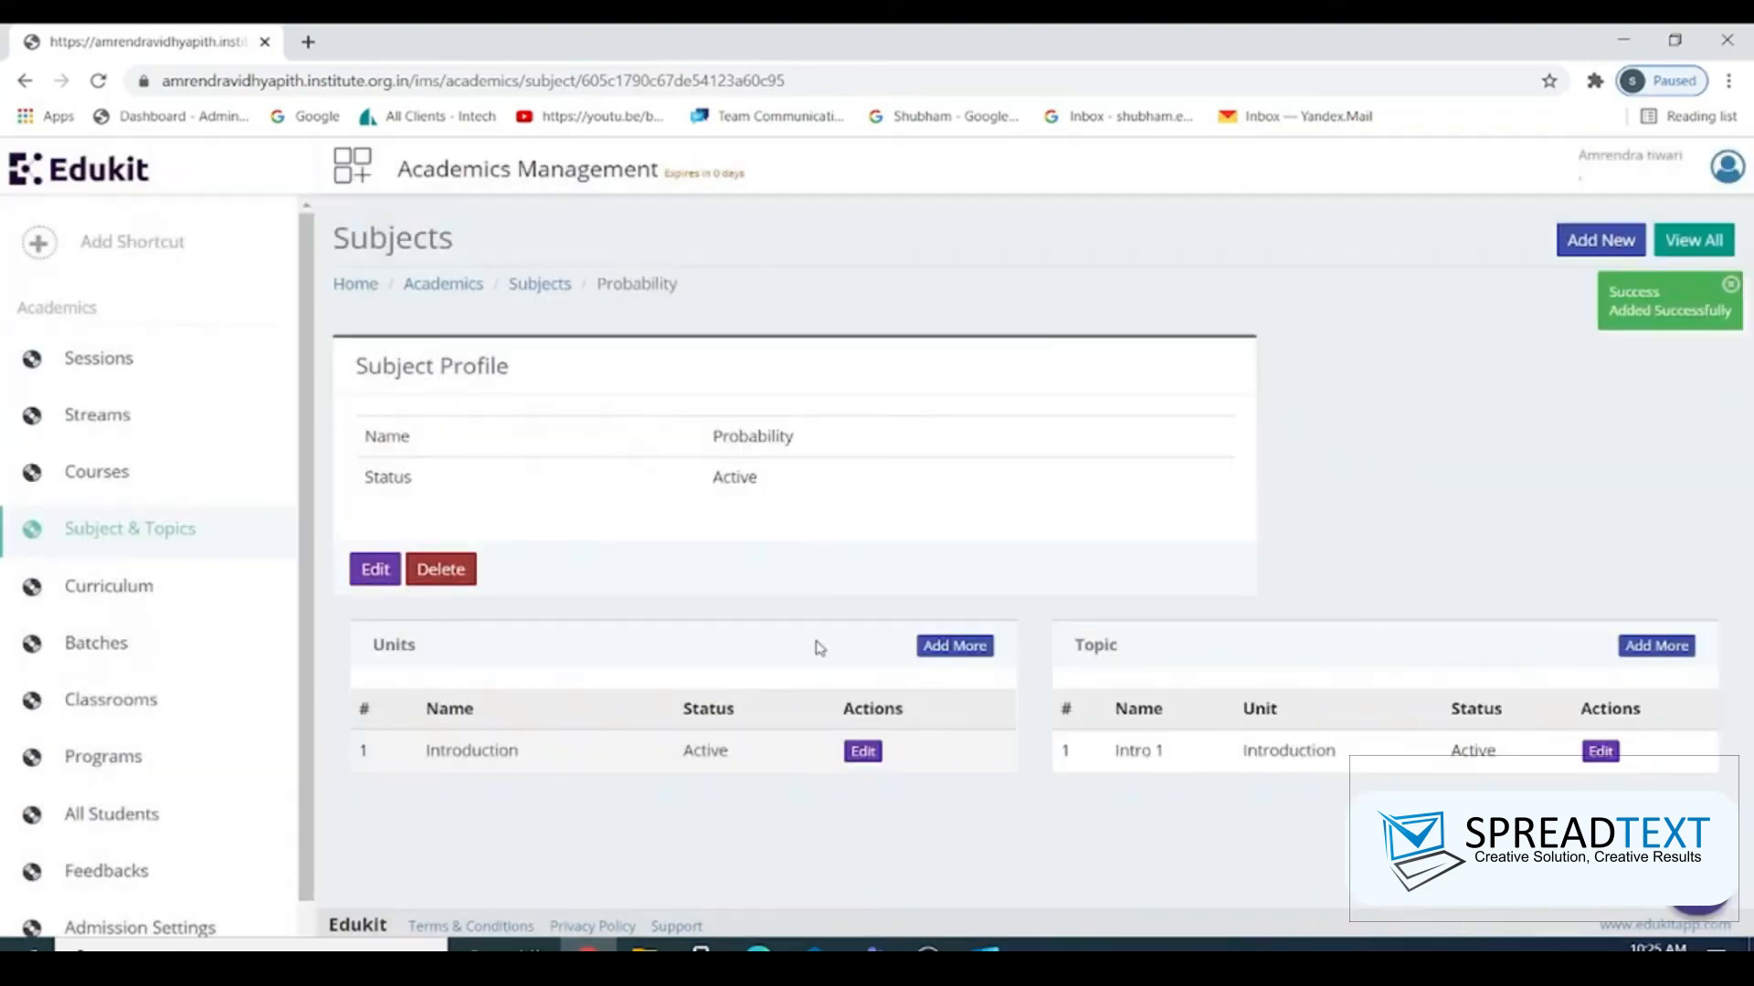
click(193, 542)
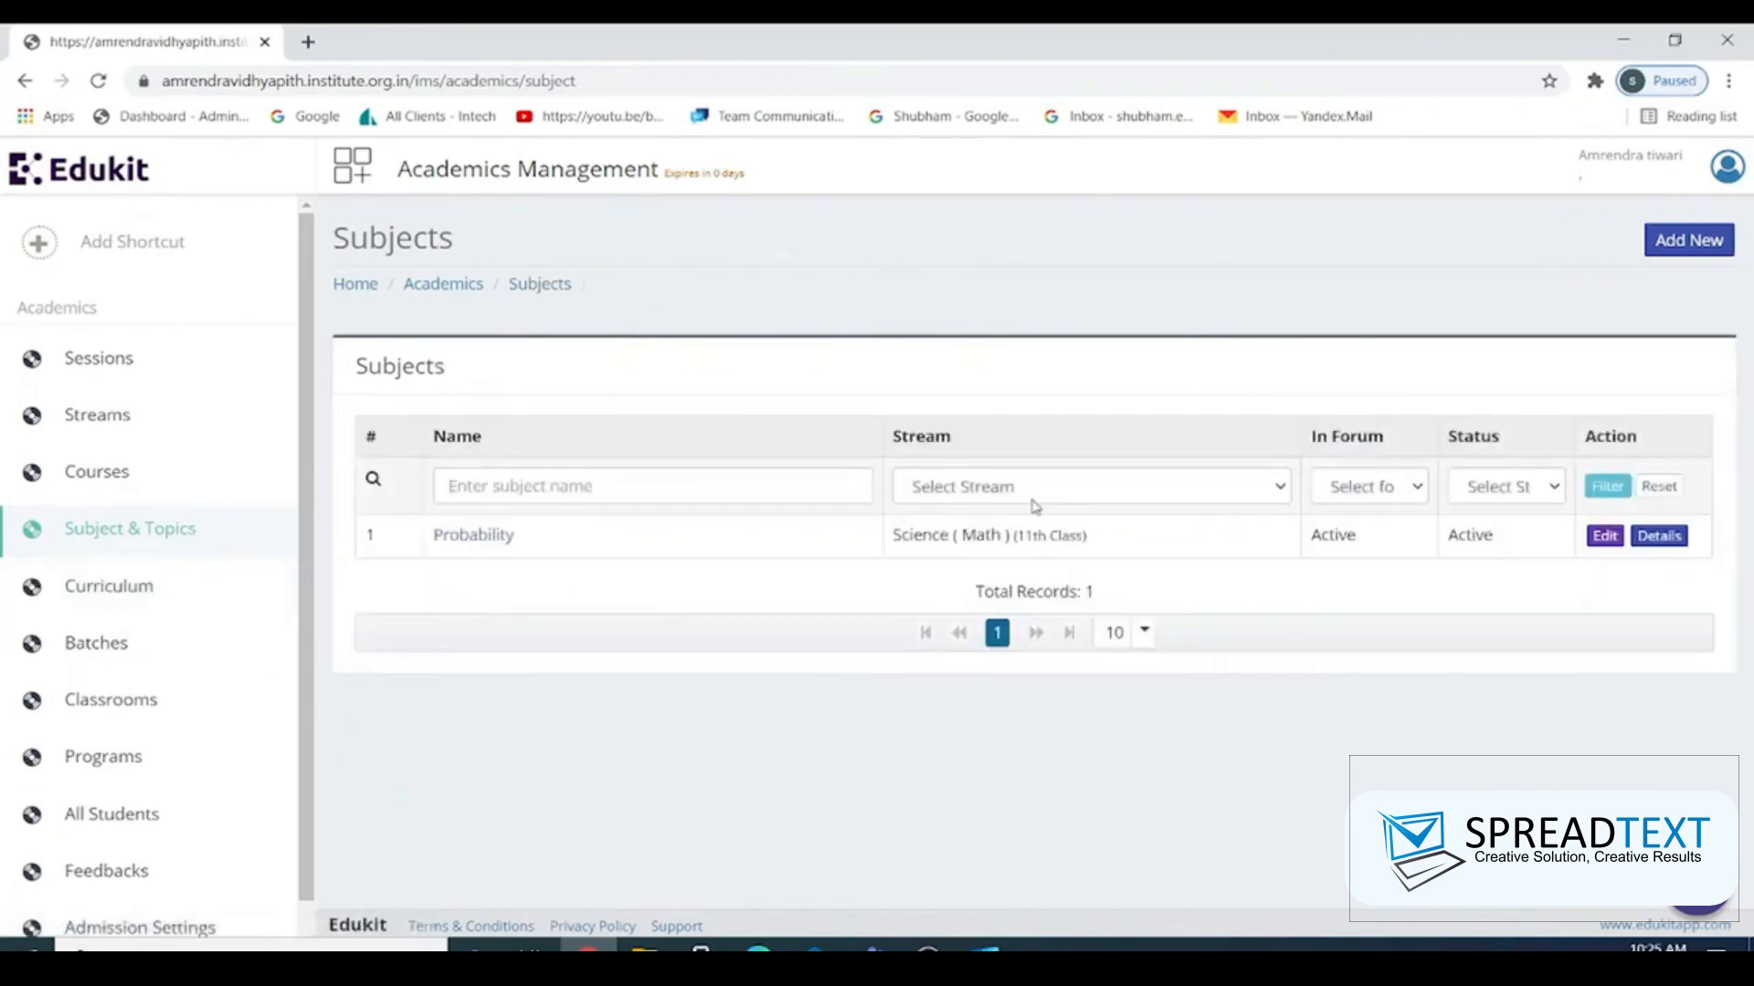
- Create a curriculum named "11th Class" for the 11th Class course and submit it
click(194, 592)
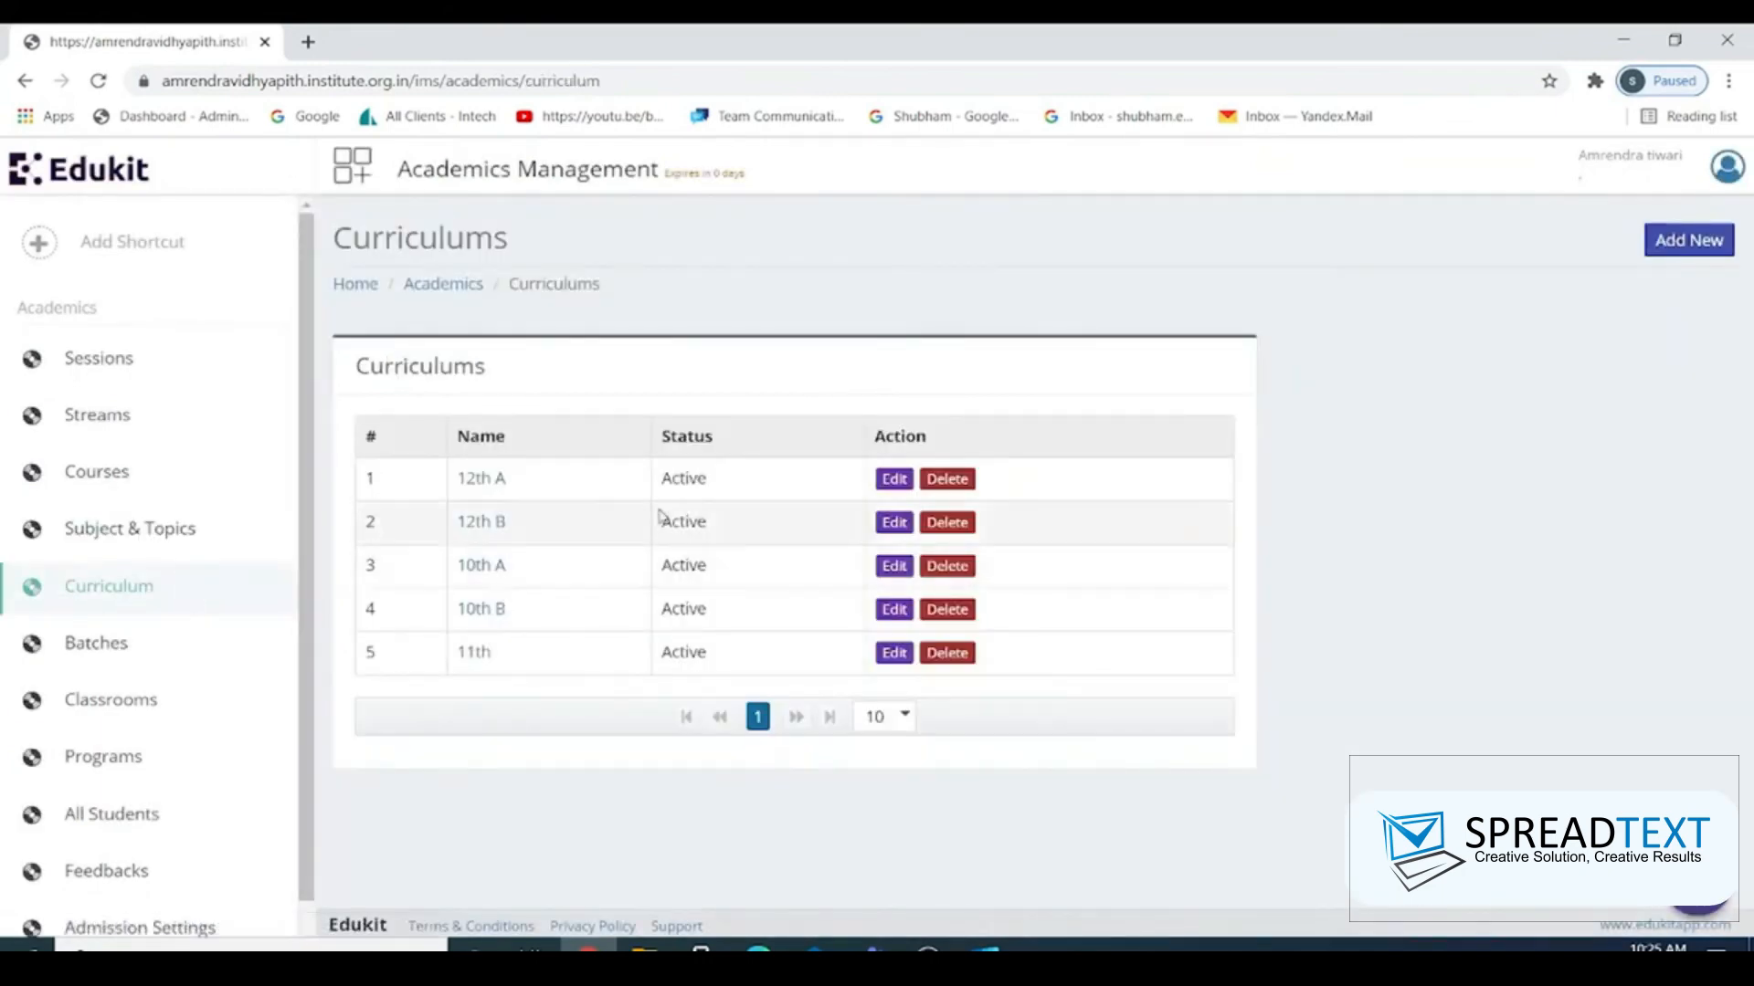
click(1690, 245)
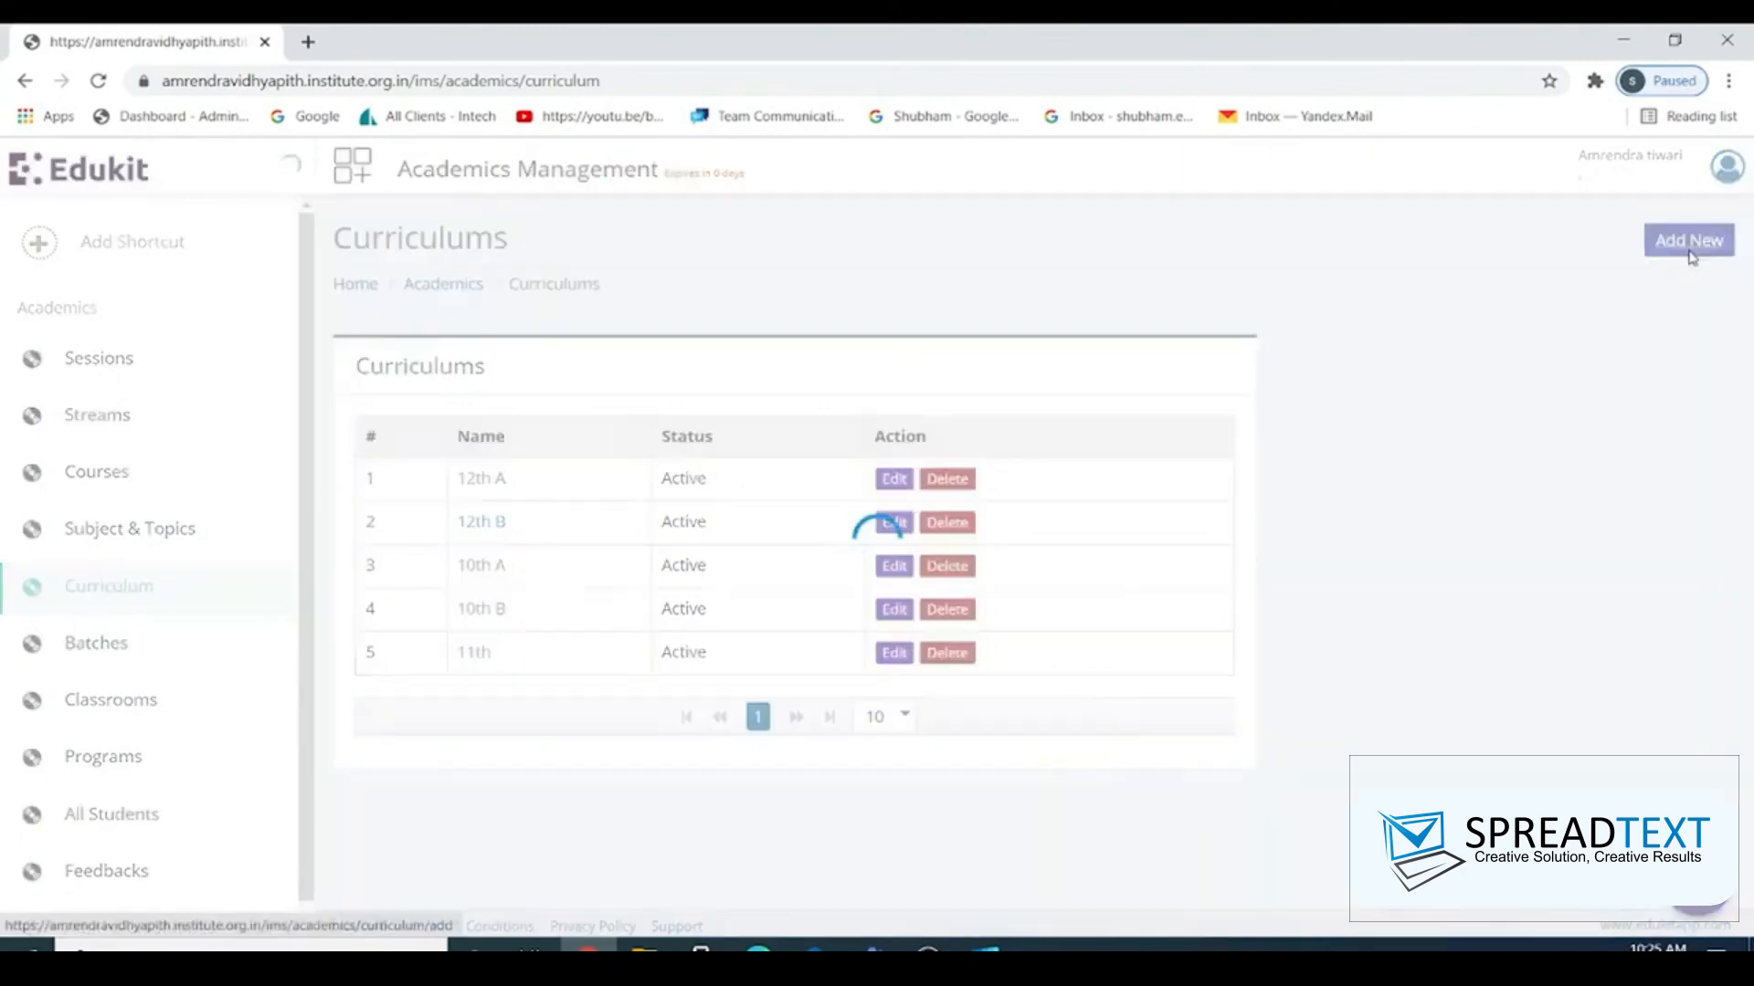
click(635, 439)
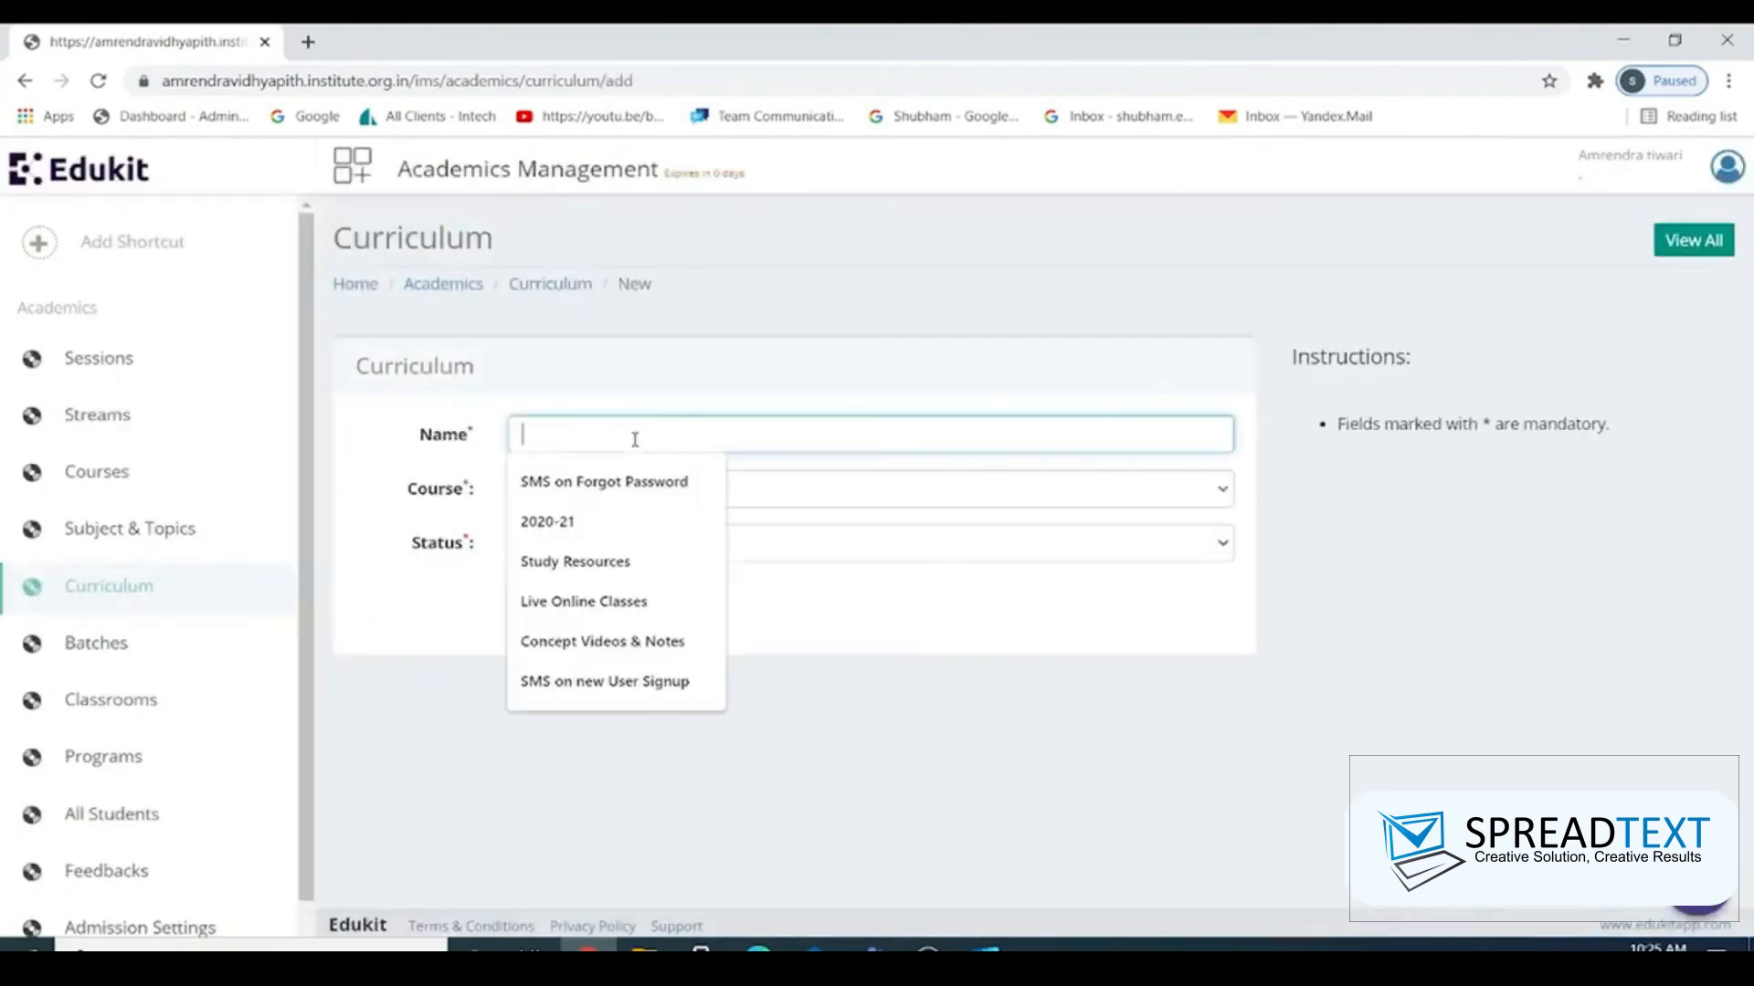
text(11)
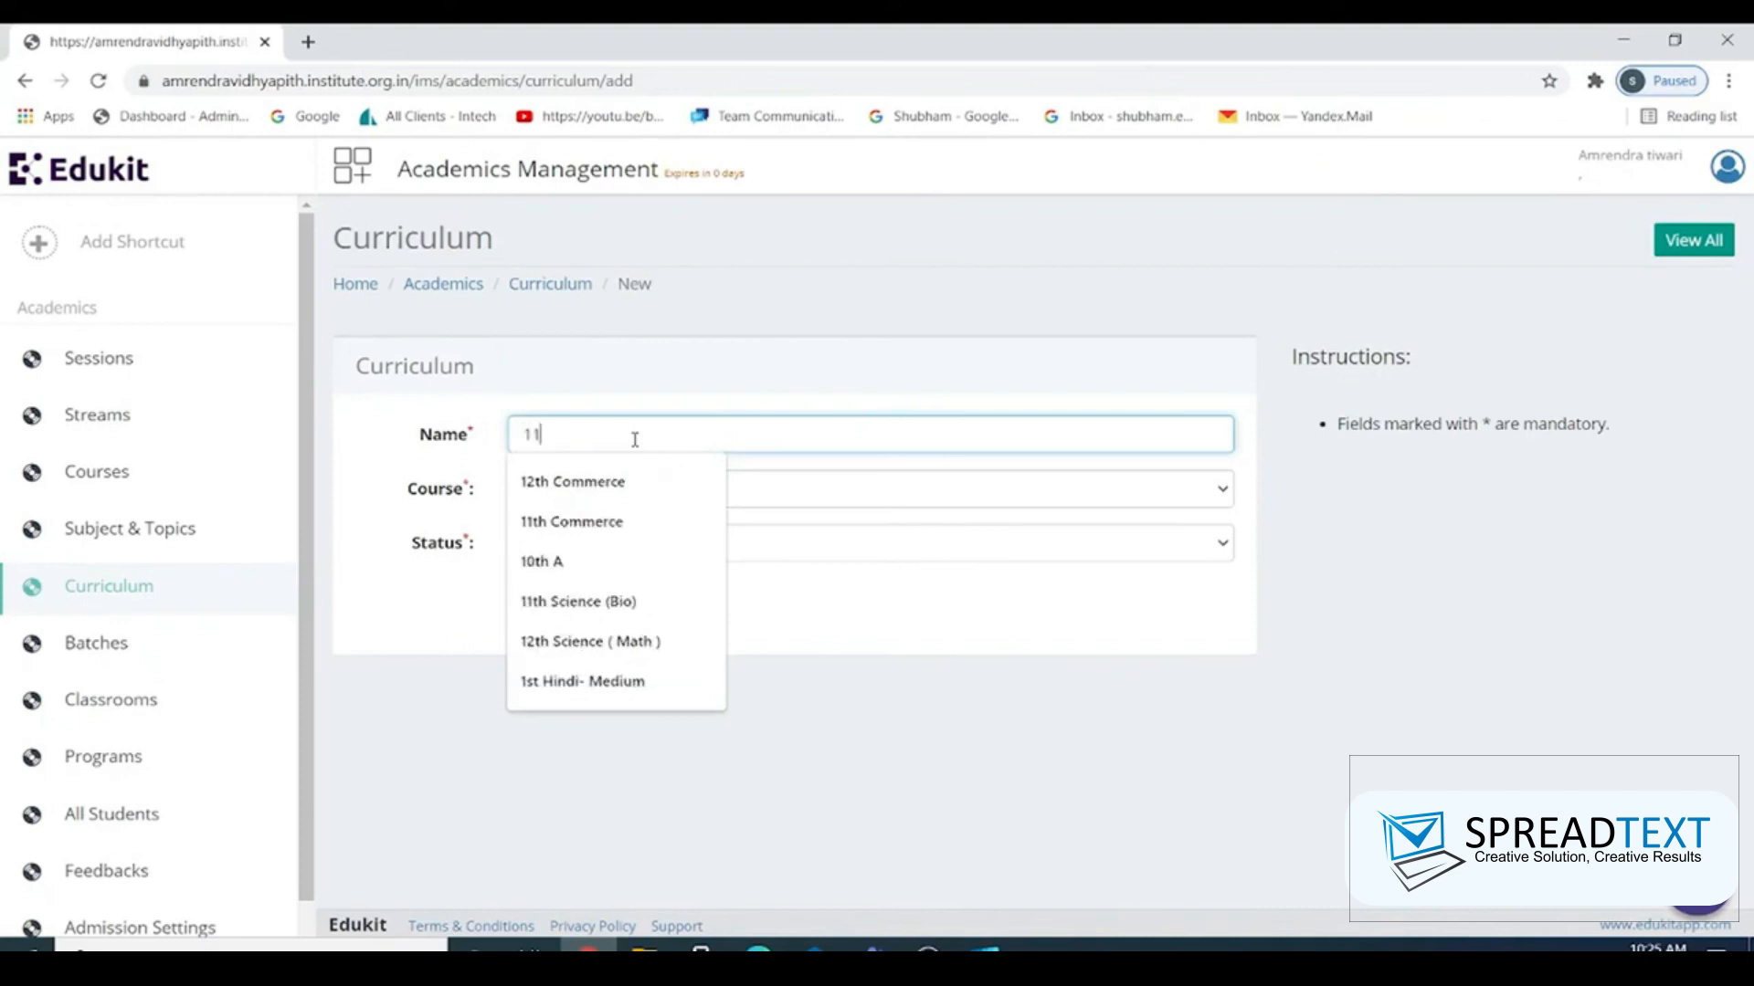
text(th Class)
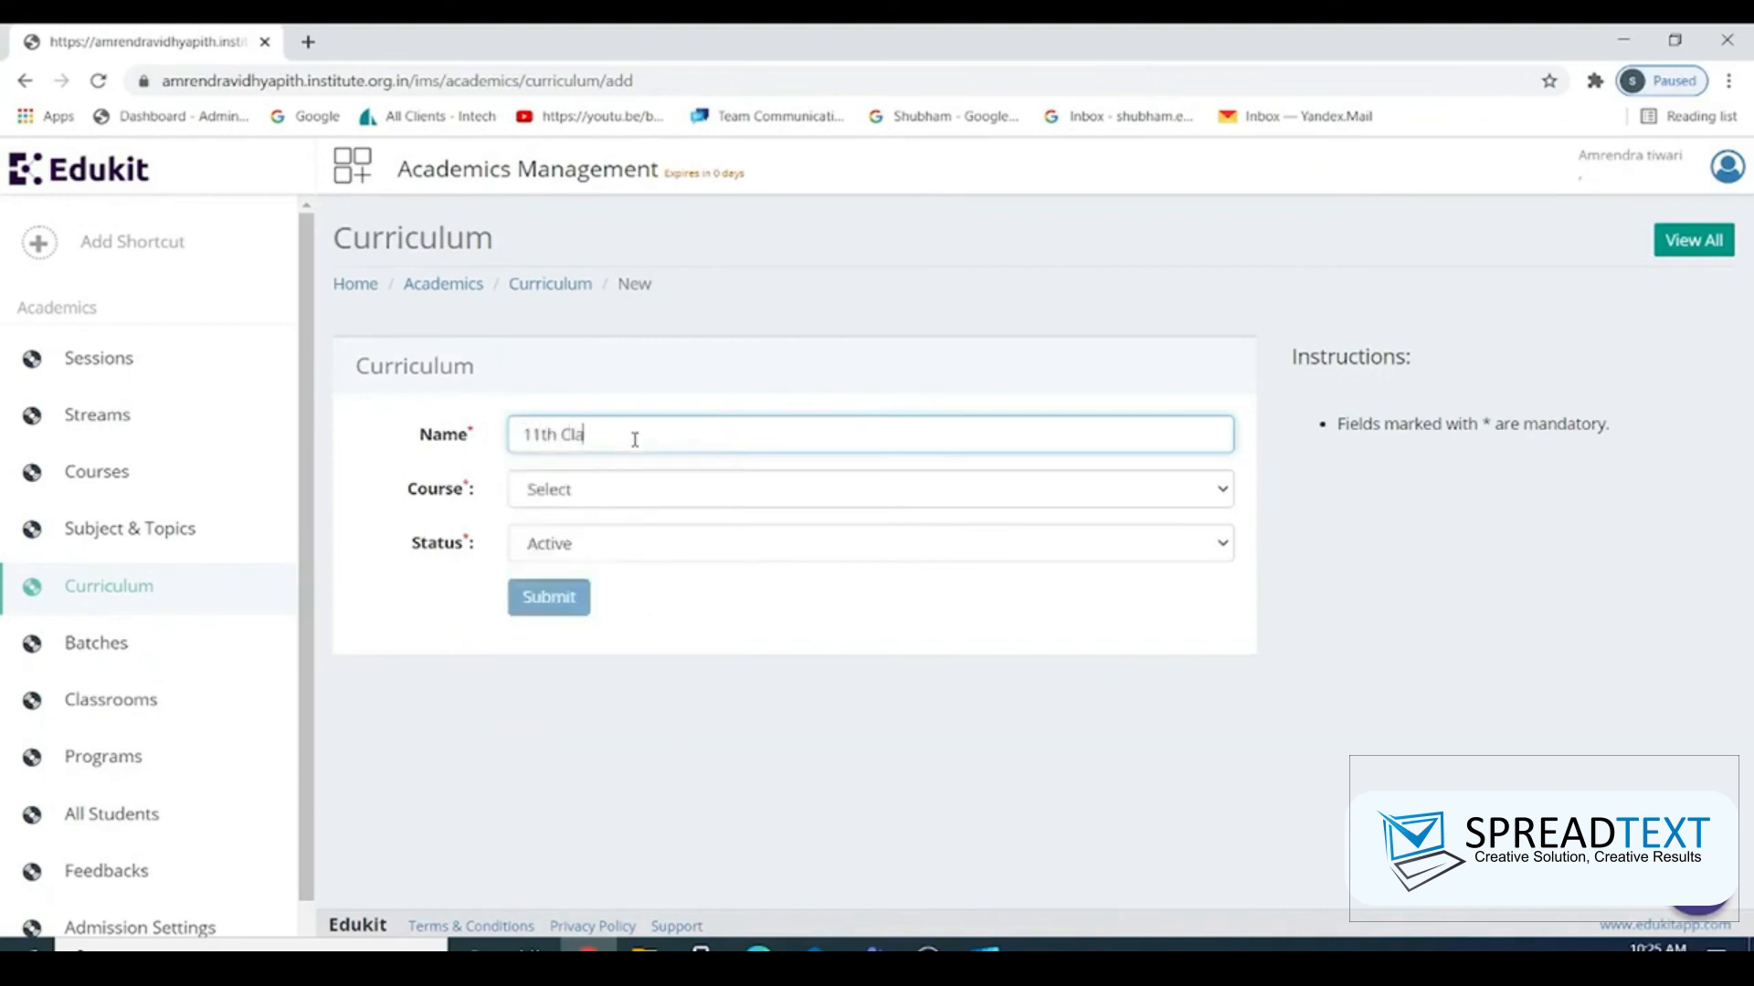
click(544, 505)
click(553, 536)
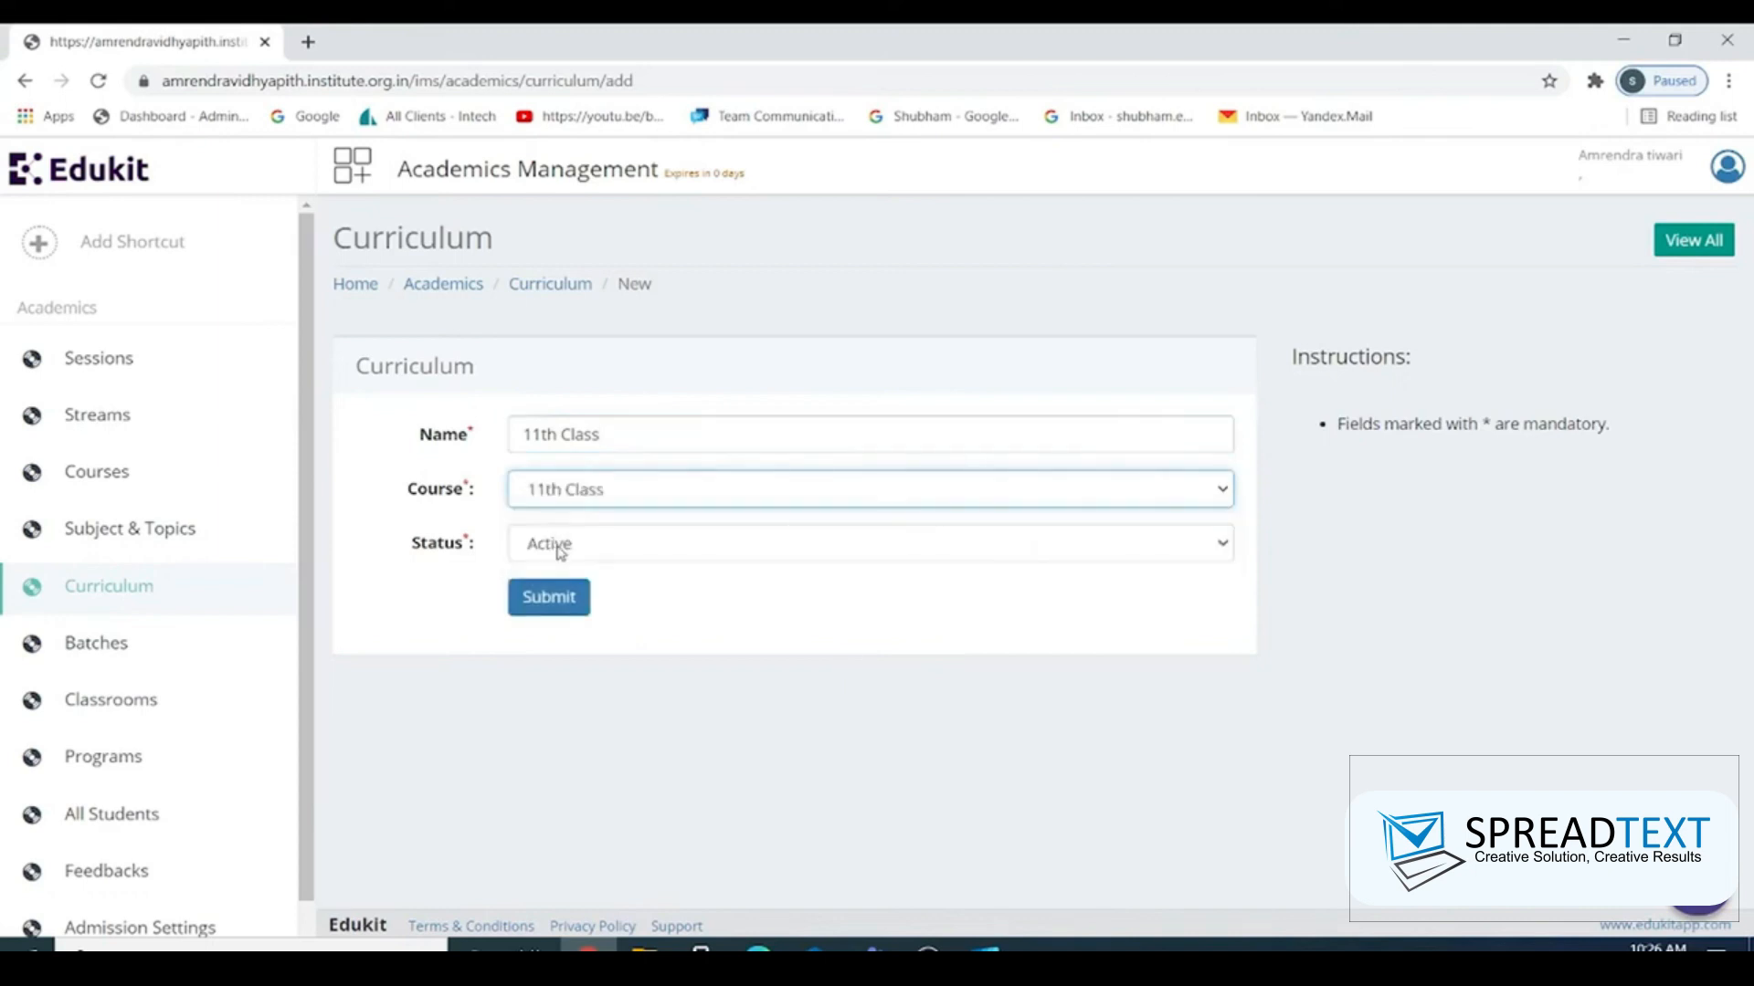
click(549, 598)
- Add the Probability subject with 1 hour to the 11th Class curriculum and return to the curriculum list
click(154, 593)
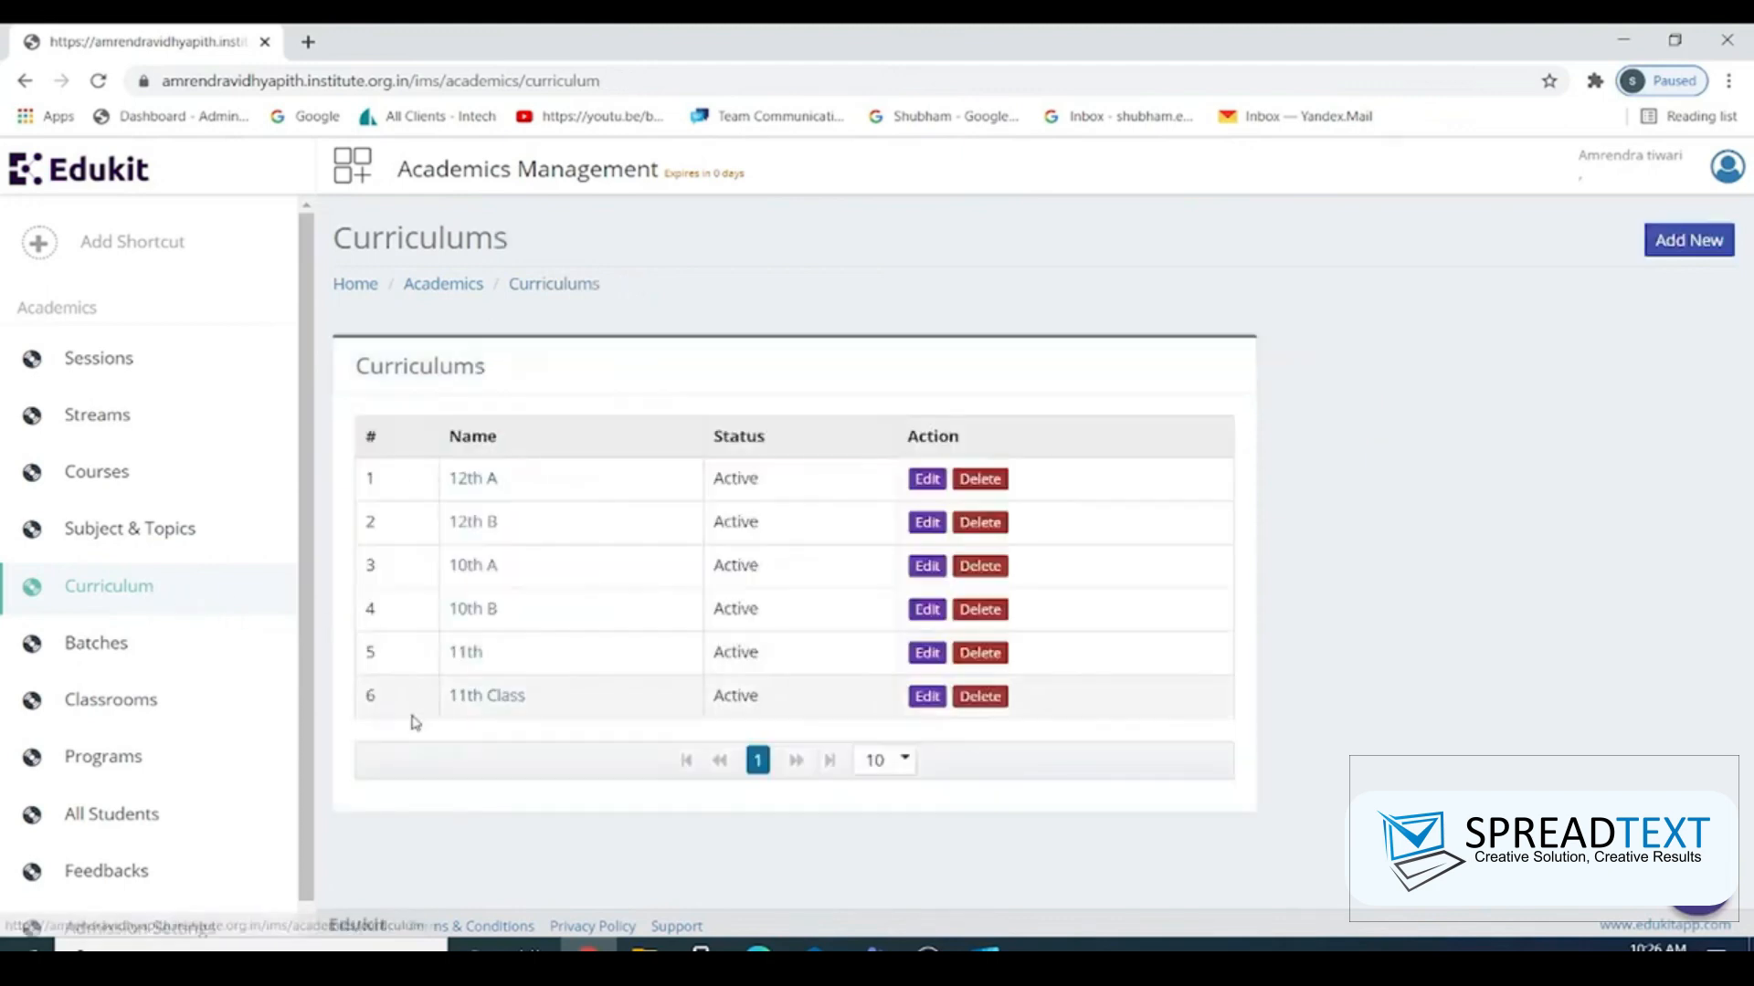
click(507, 699)
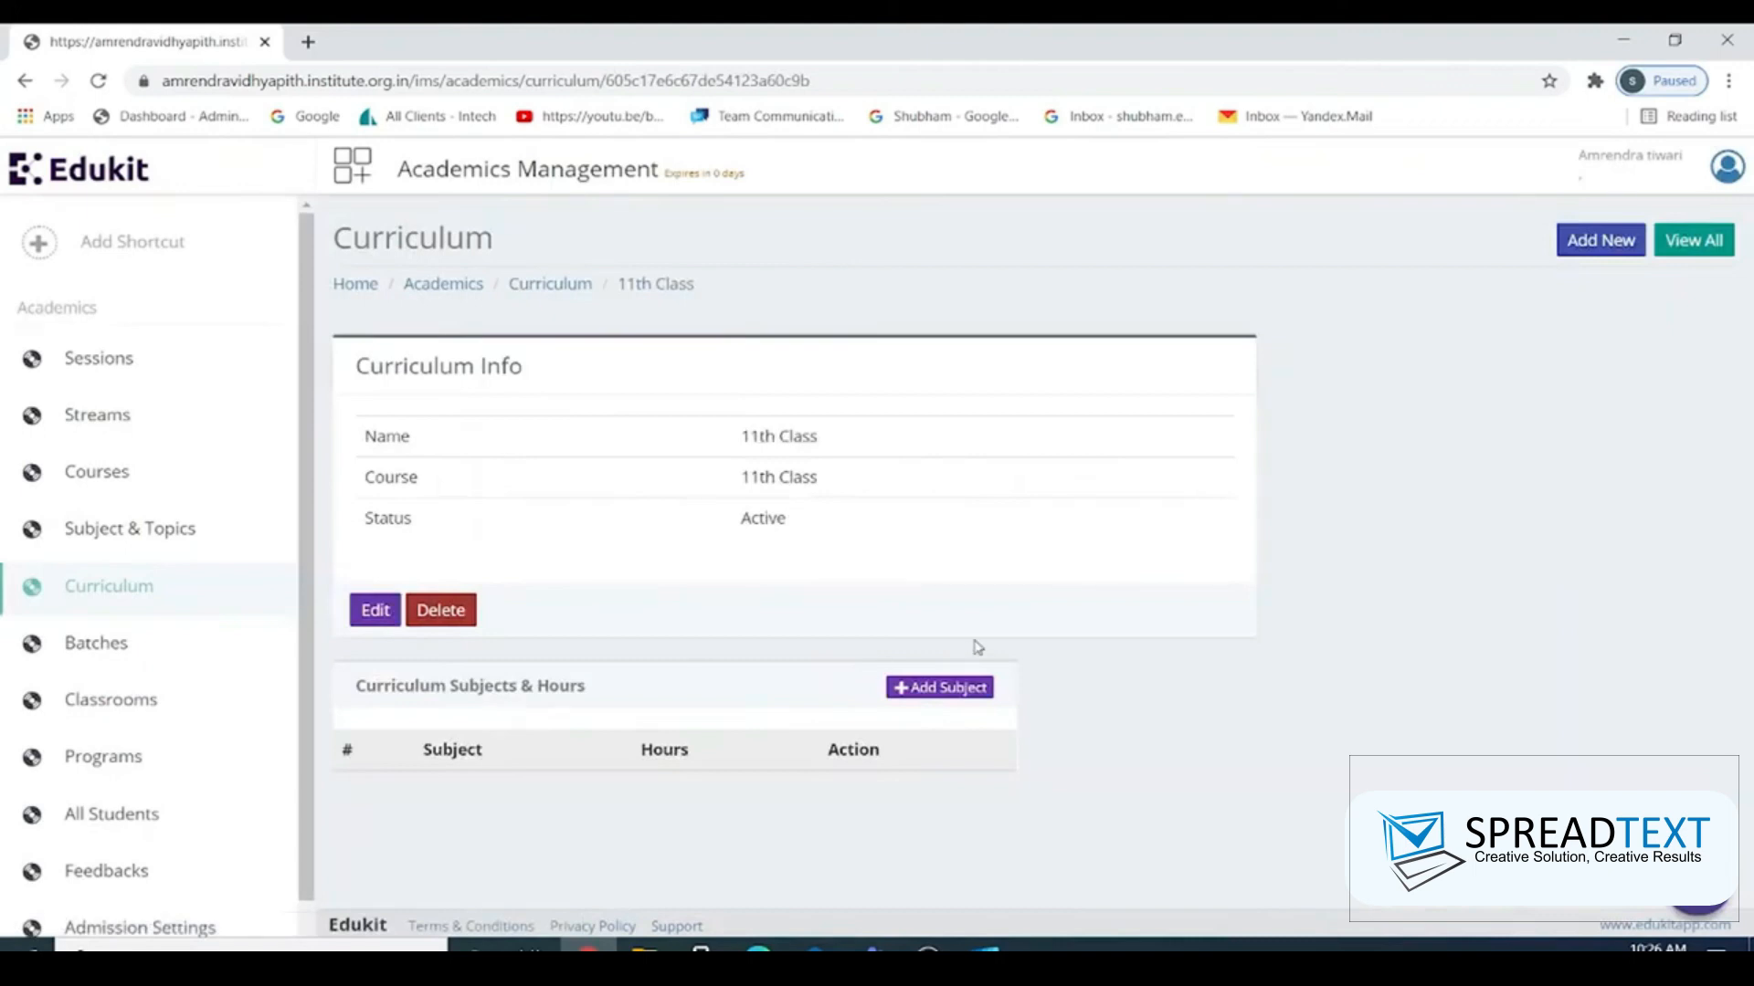
click(946, 696)
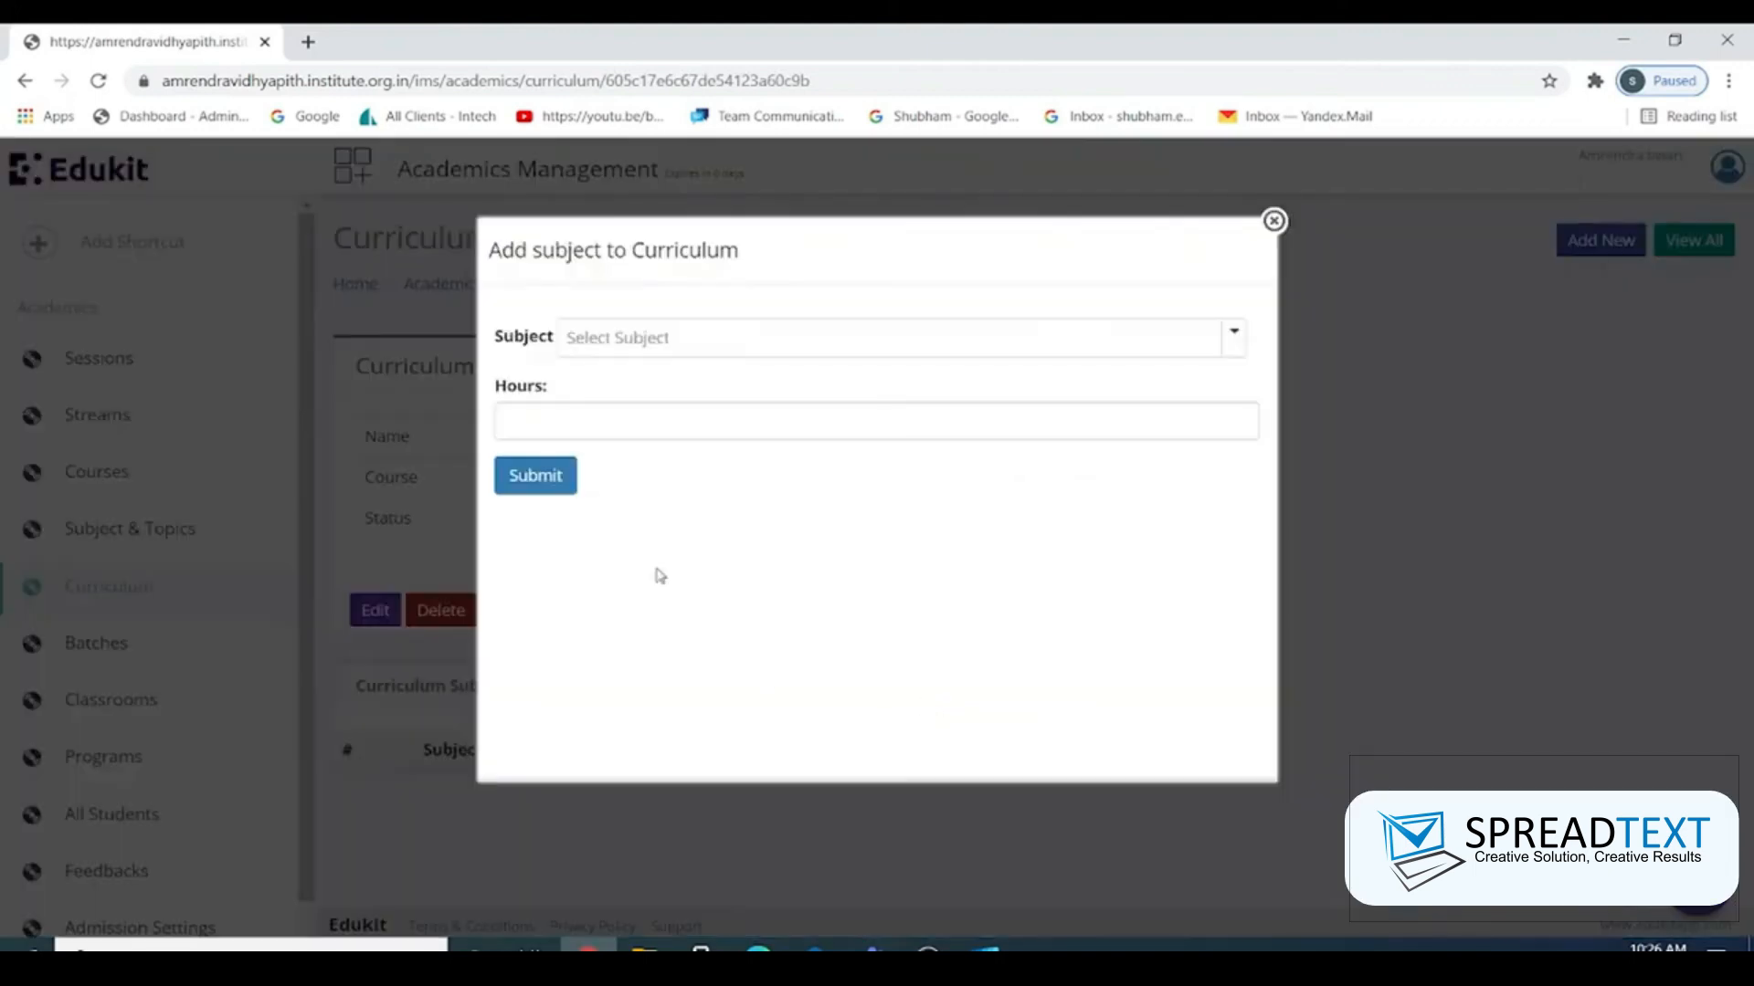
click(585, 354)
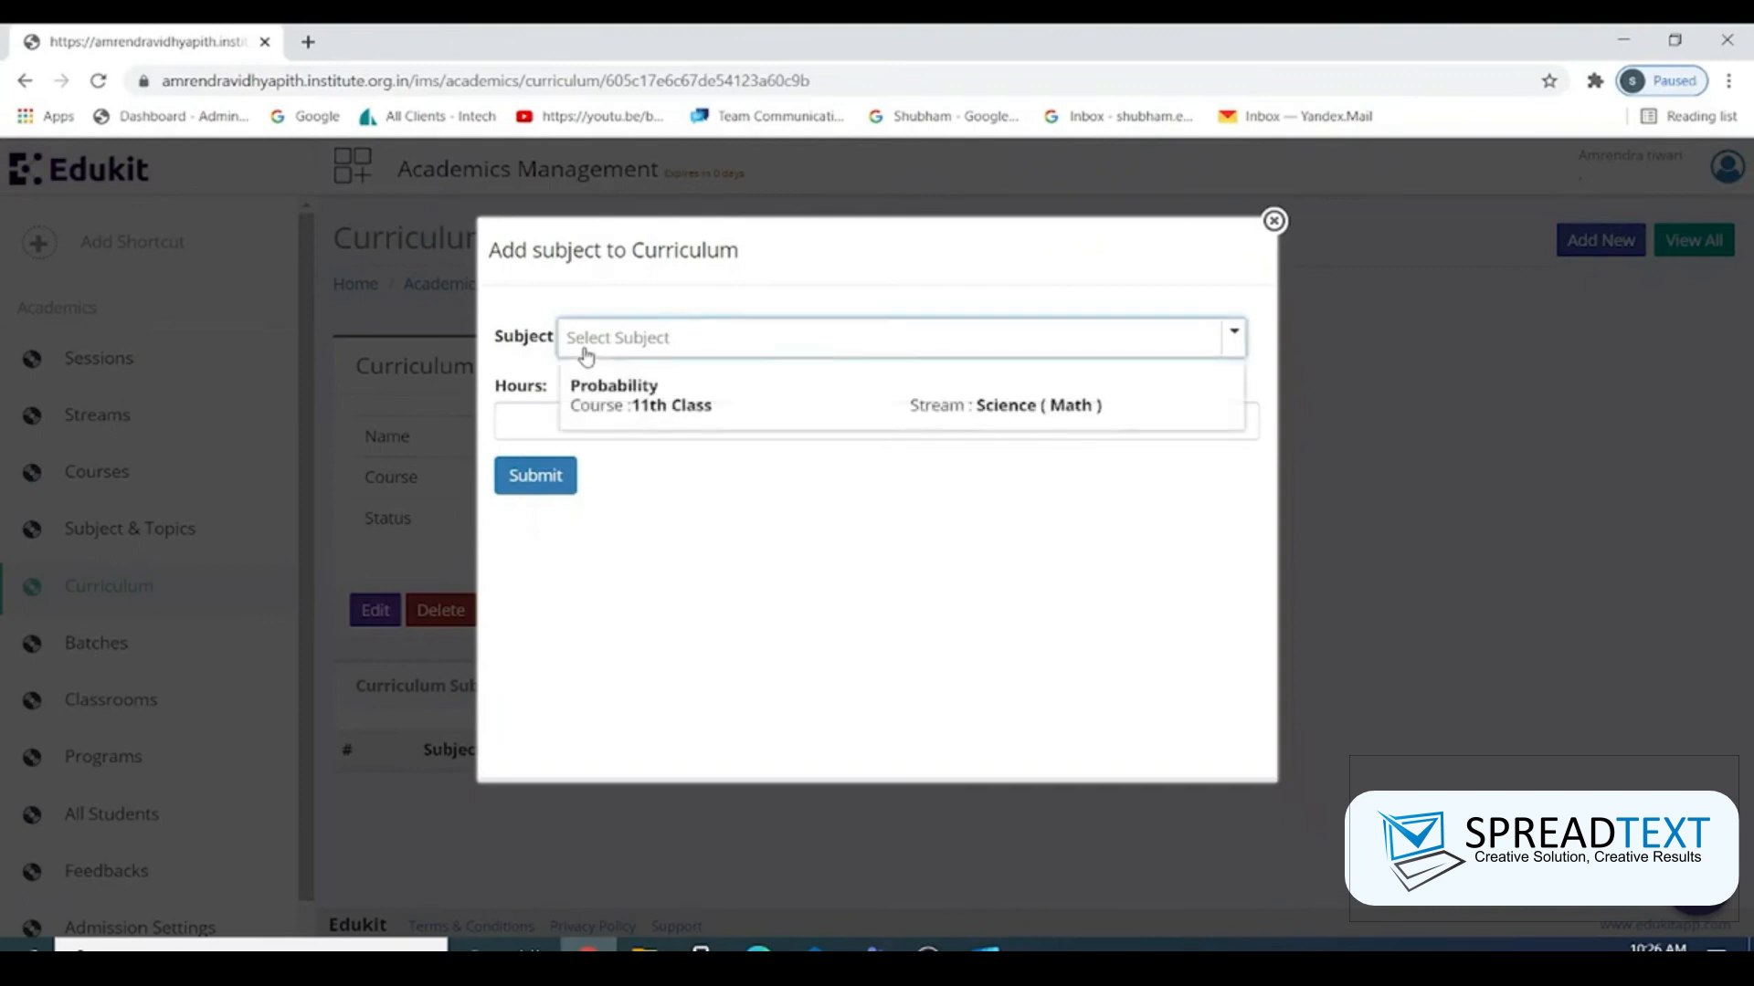
click(624, 406)
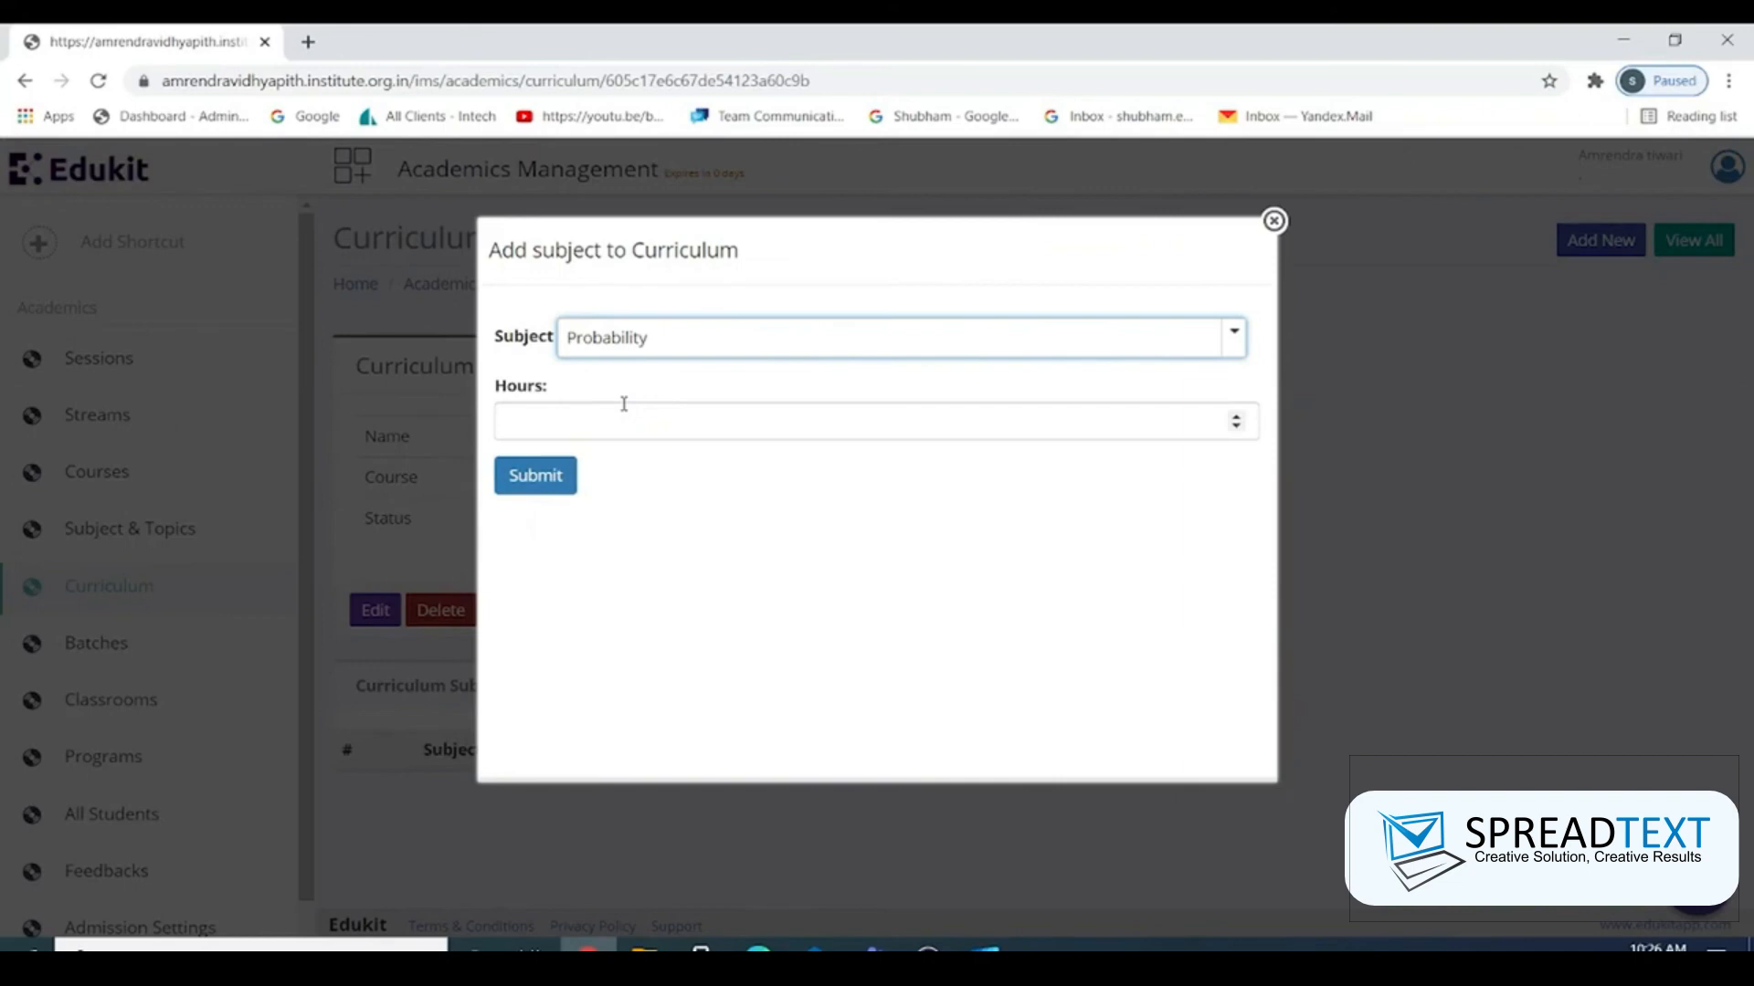
click(611, 419)
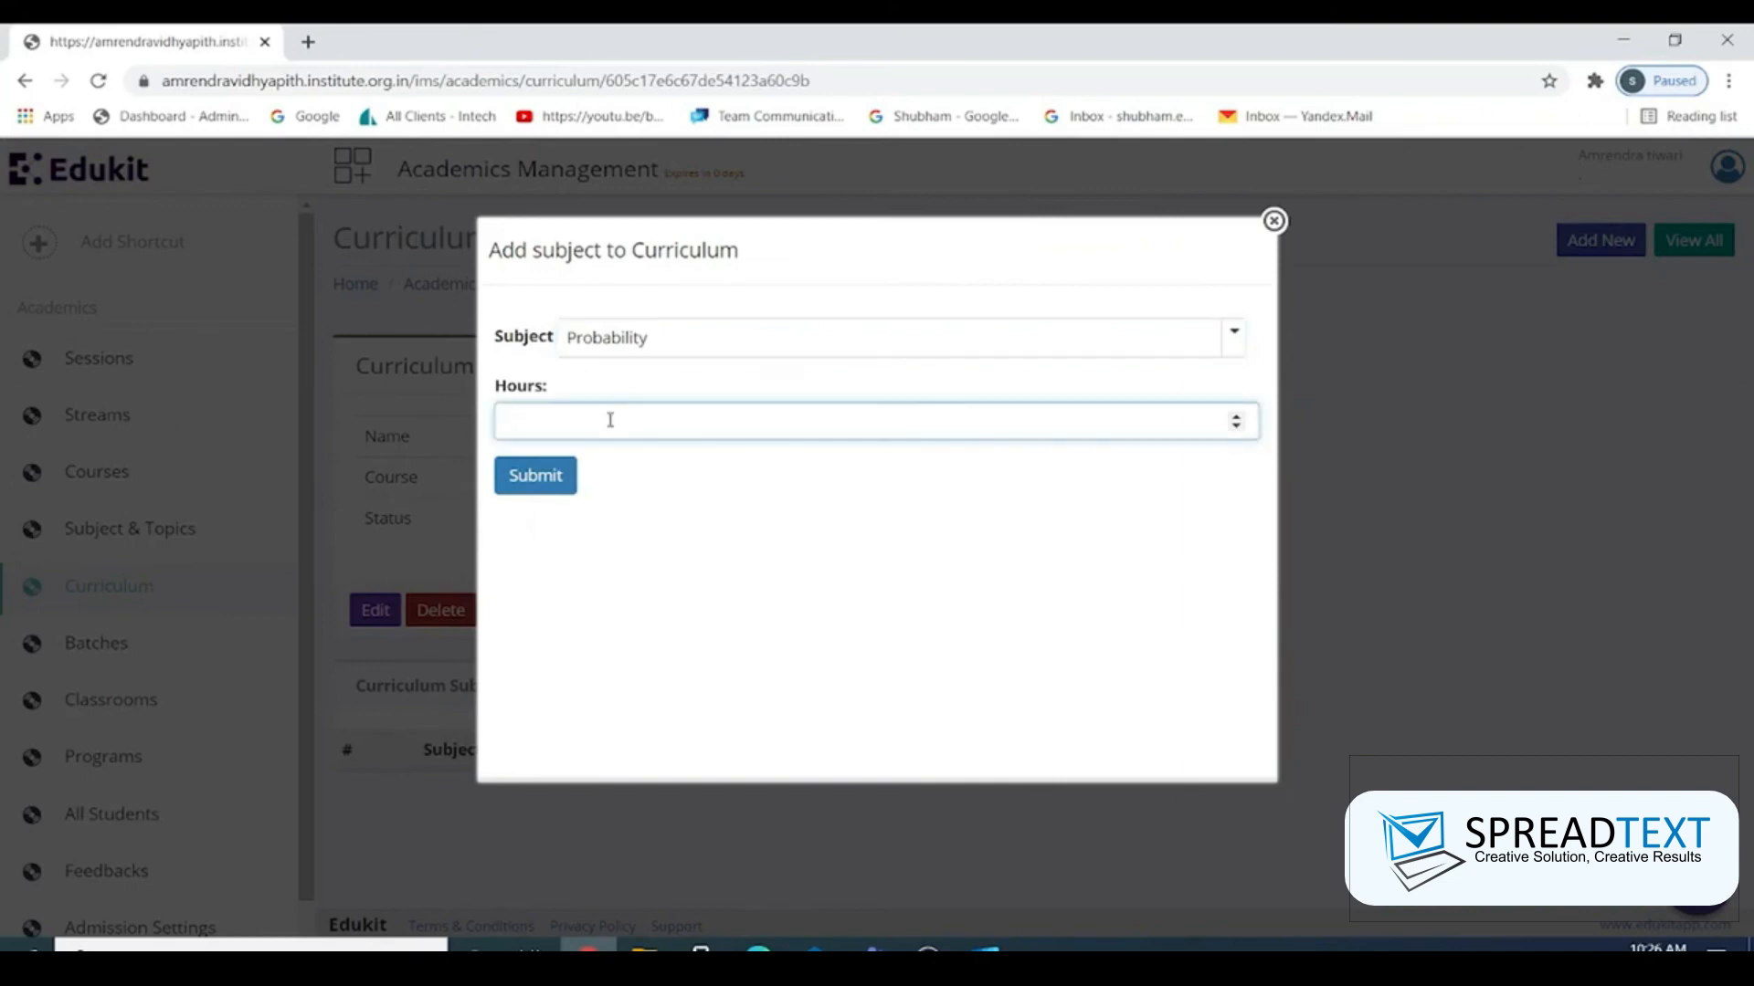
text(1)
click(543, 476)
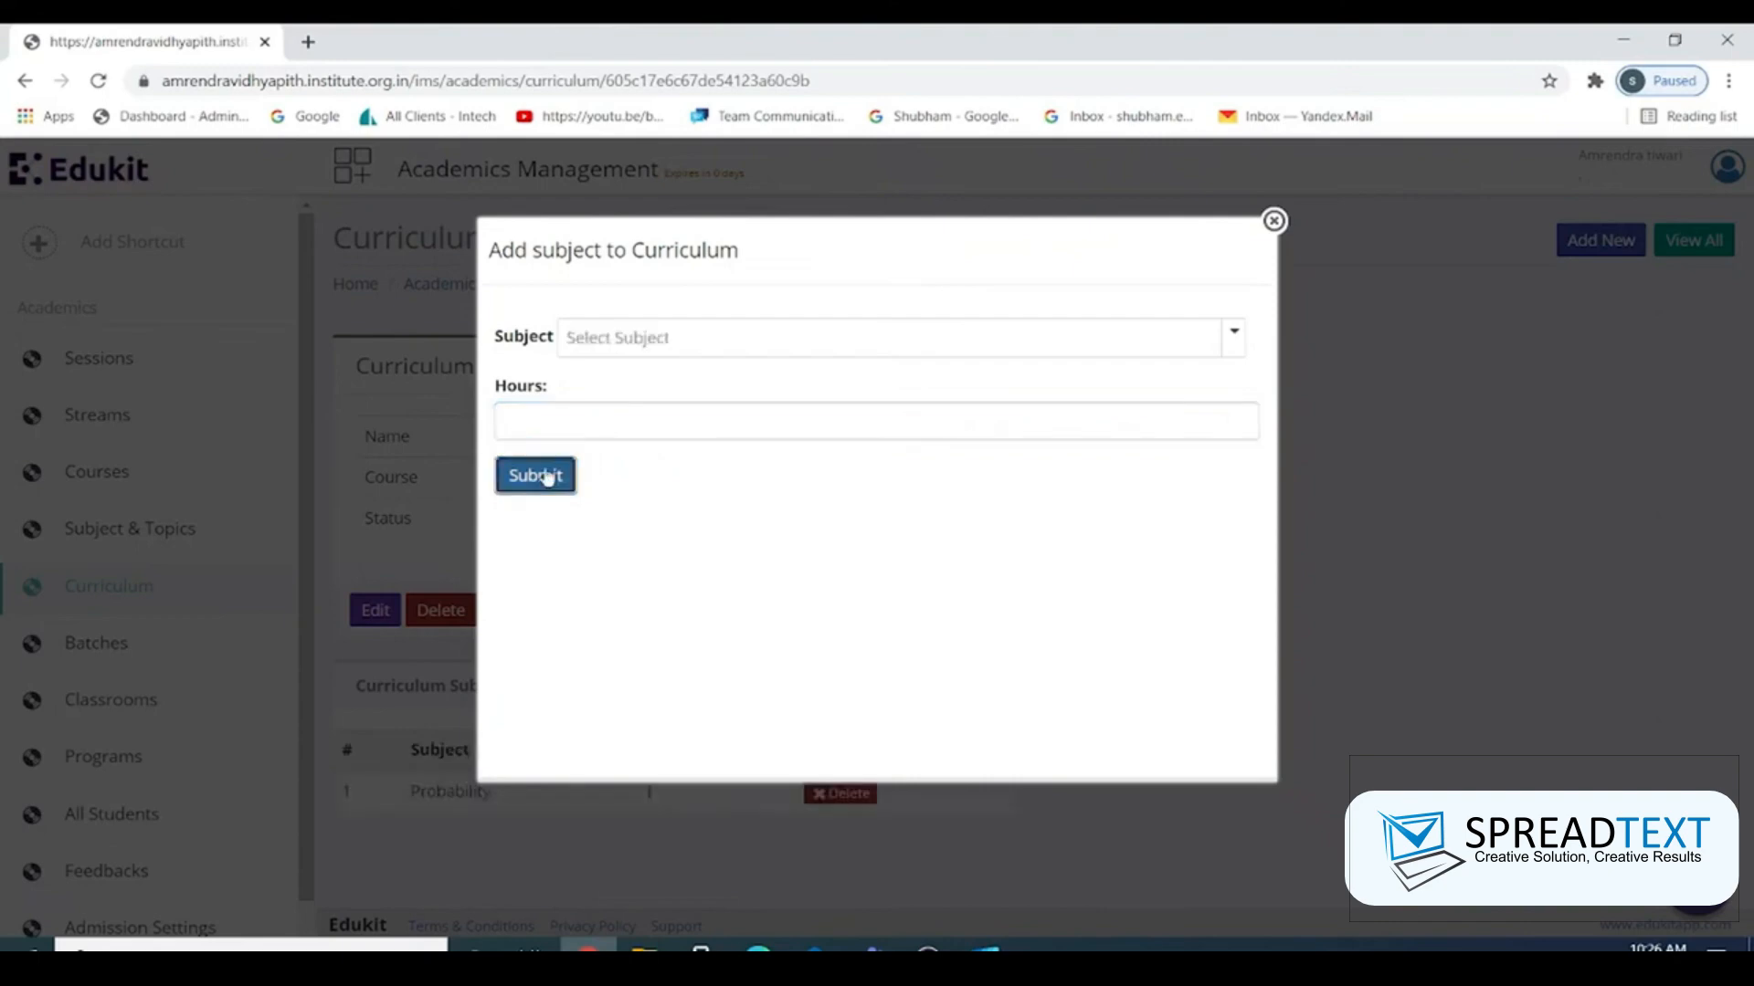
click(1274, 221)
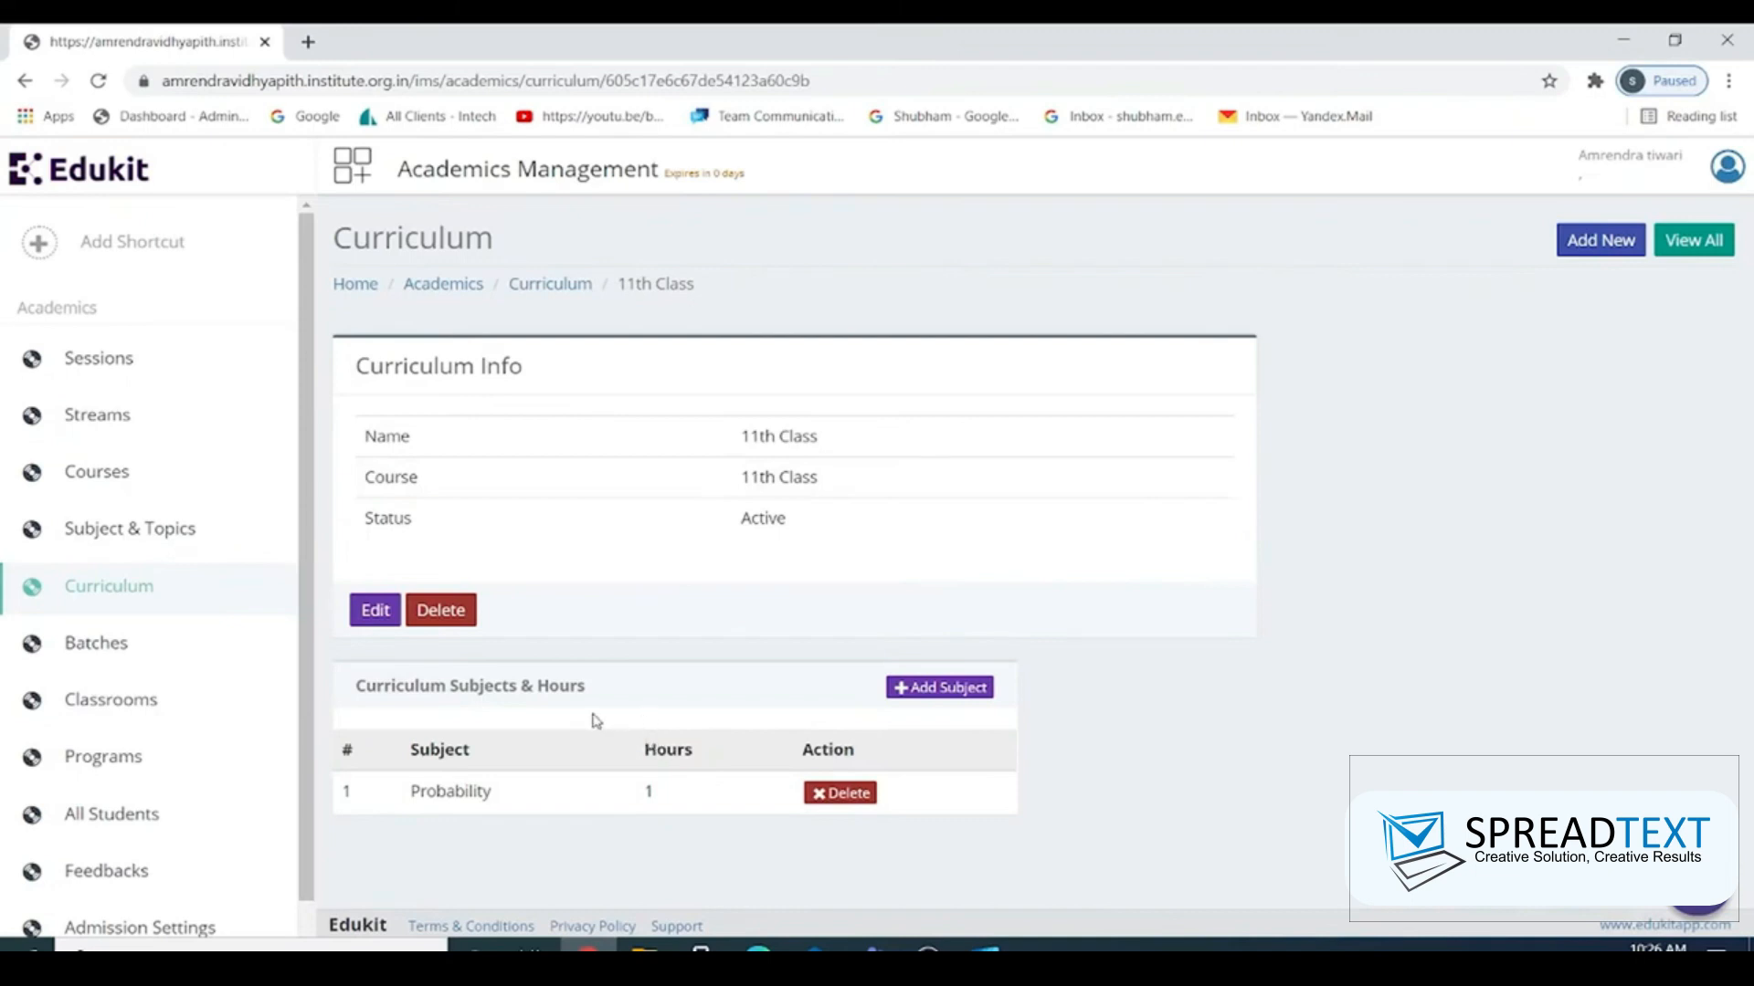
click(139, 593)
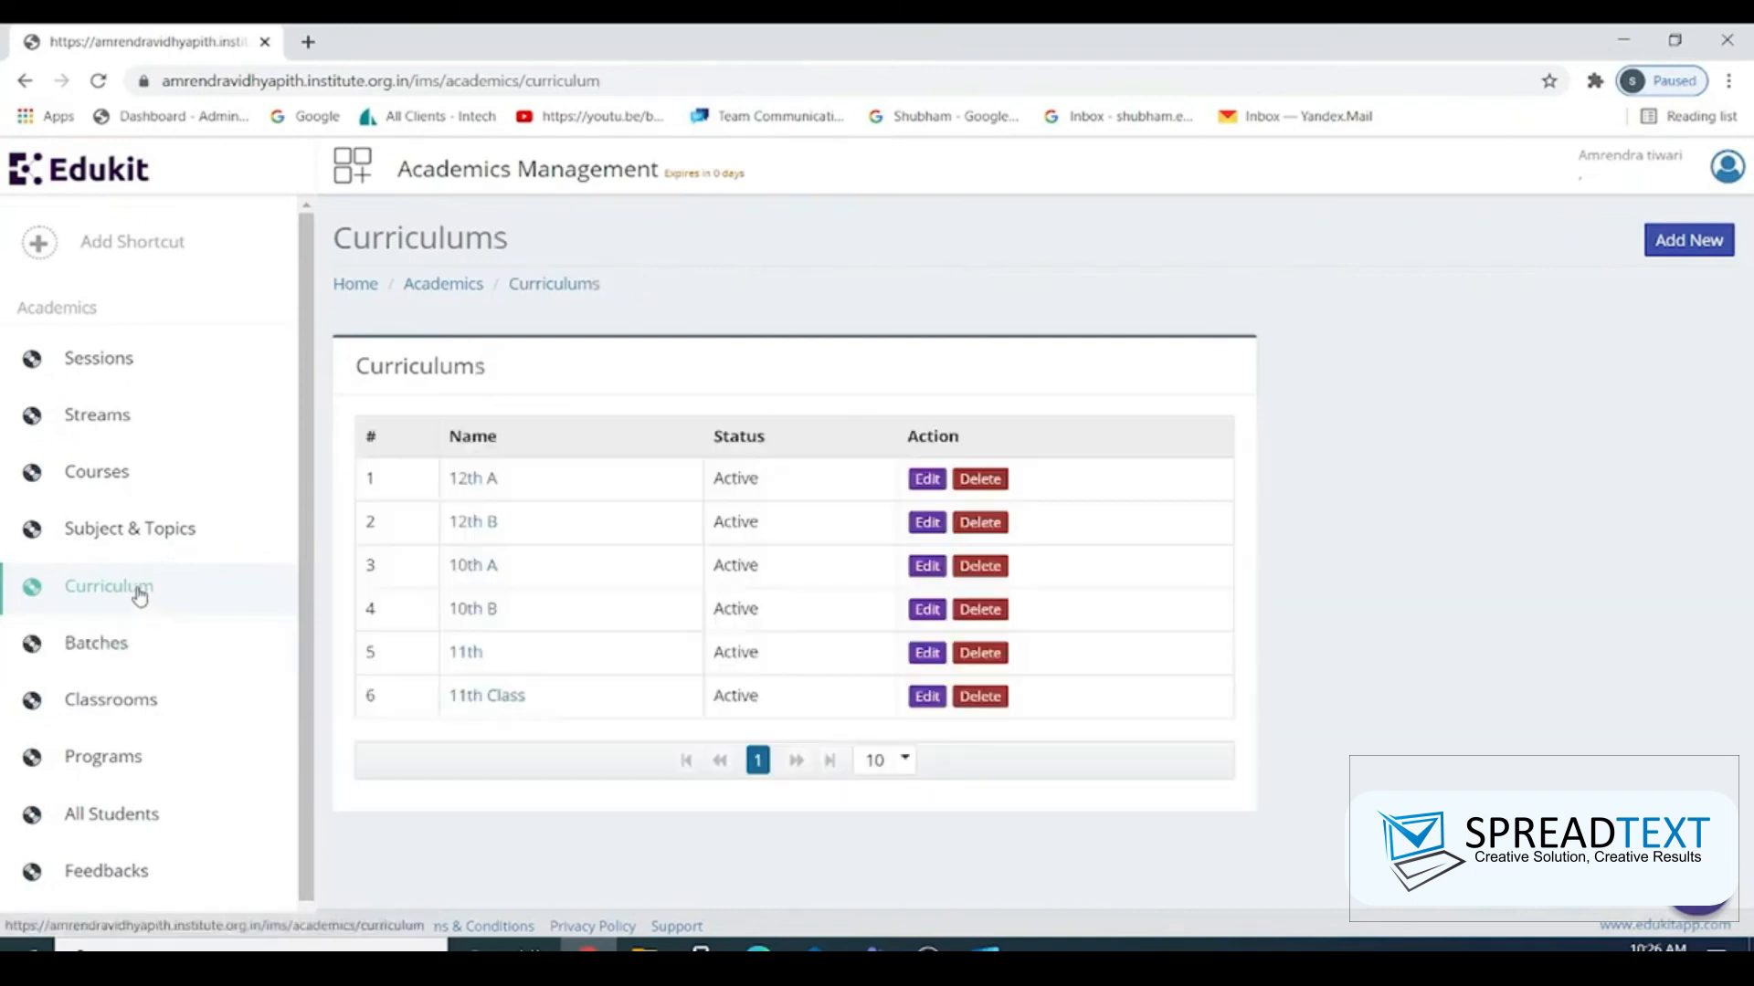
- Start a new batch named "11th Class ( Math )" with the code "11th Math"
click(124, 654)
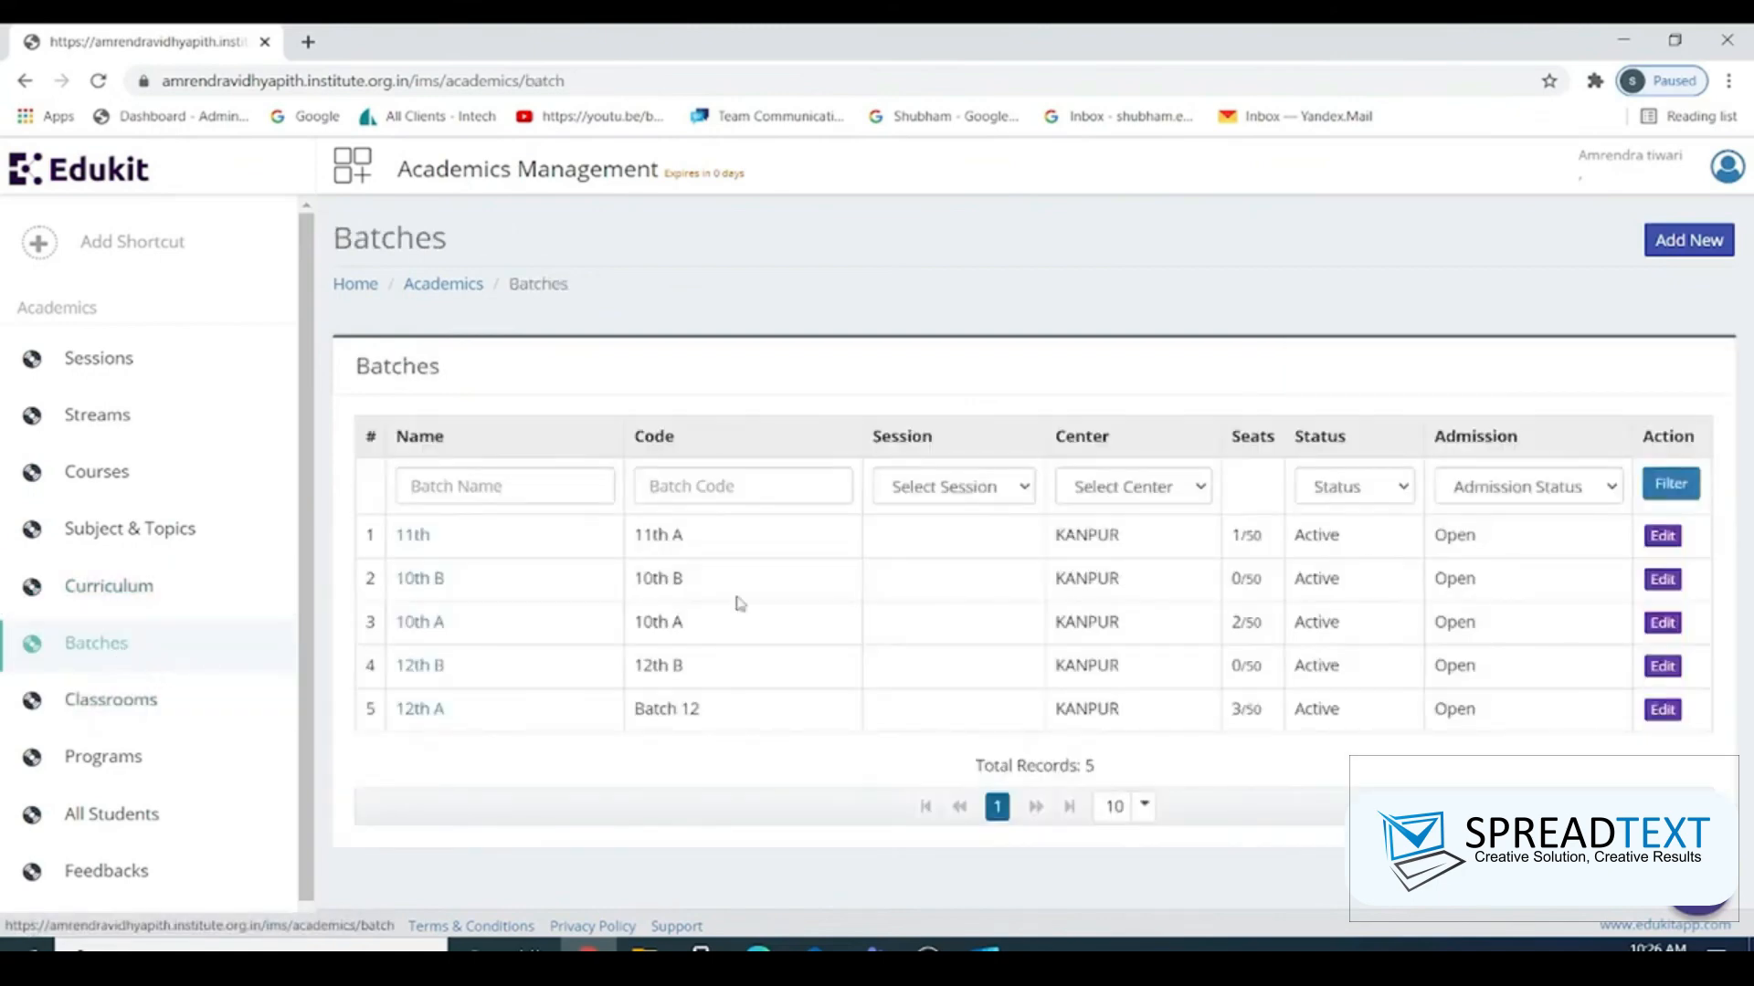
click(1667, 240)
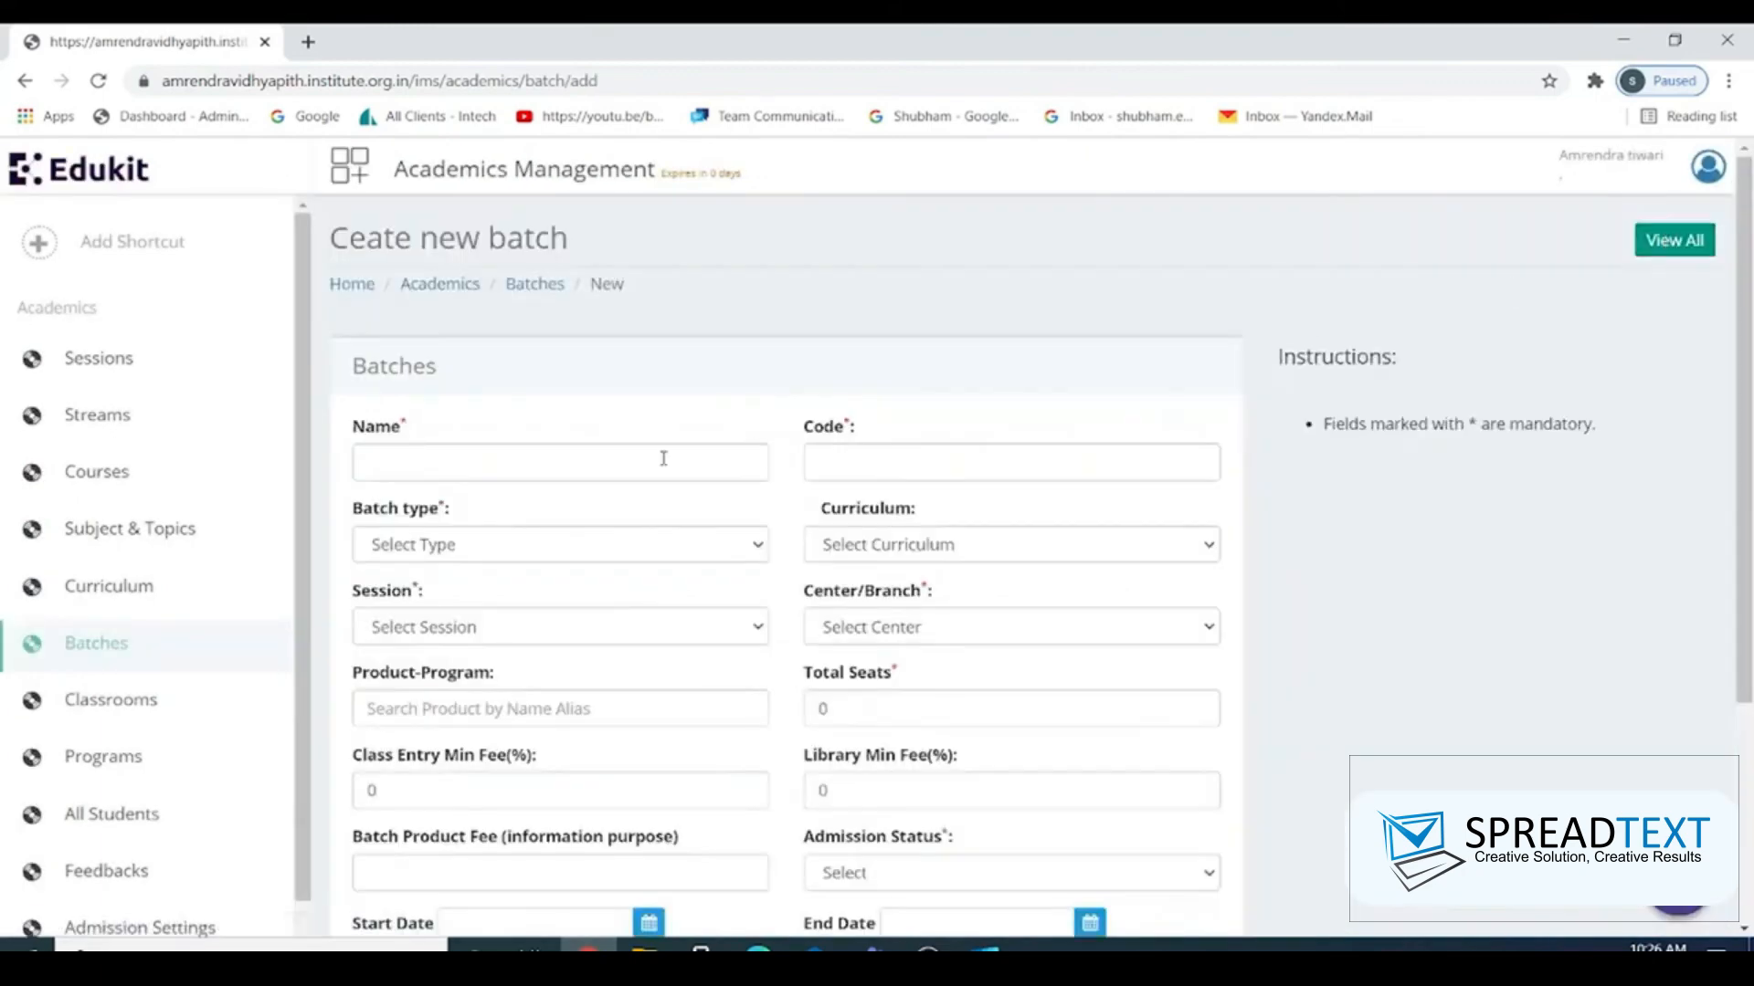
click(576, 474)
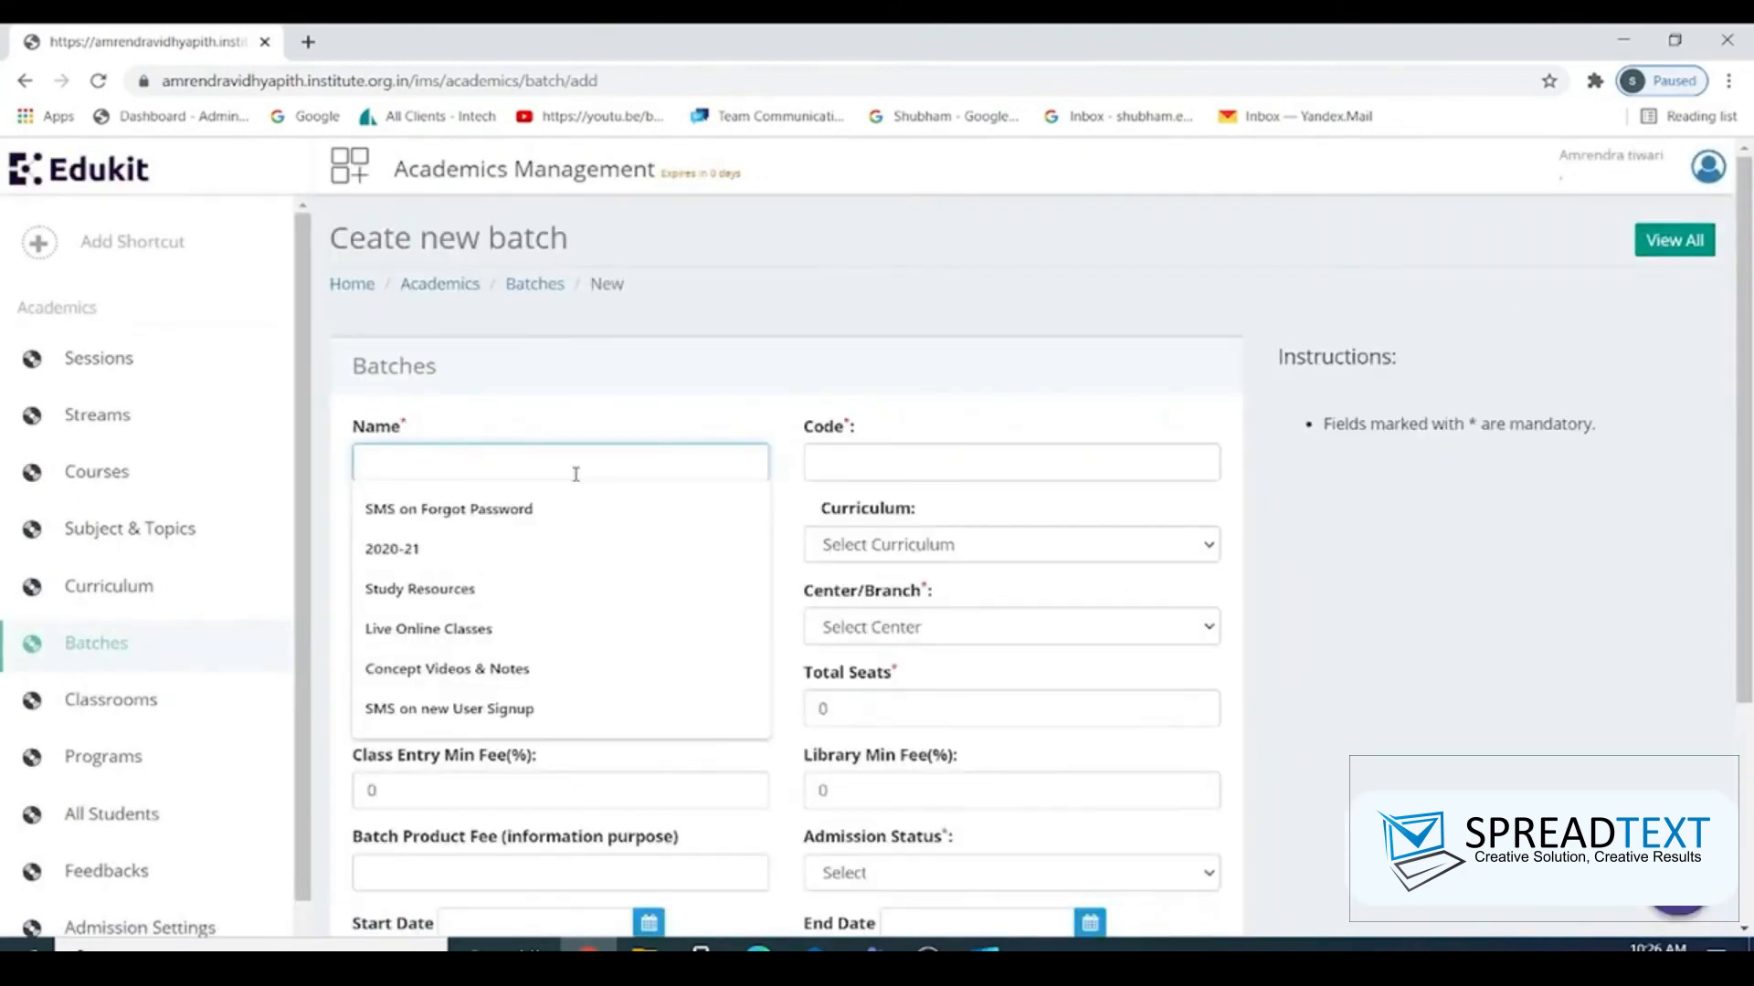
text(1)
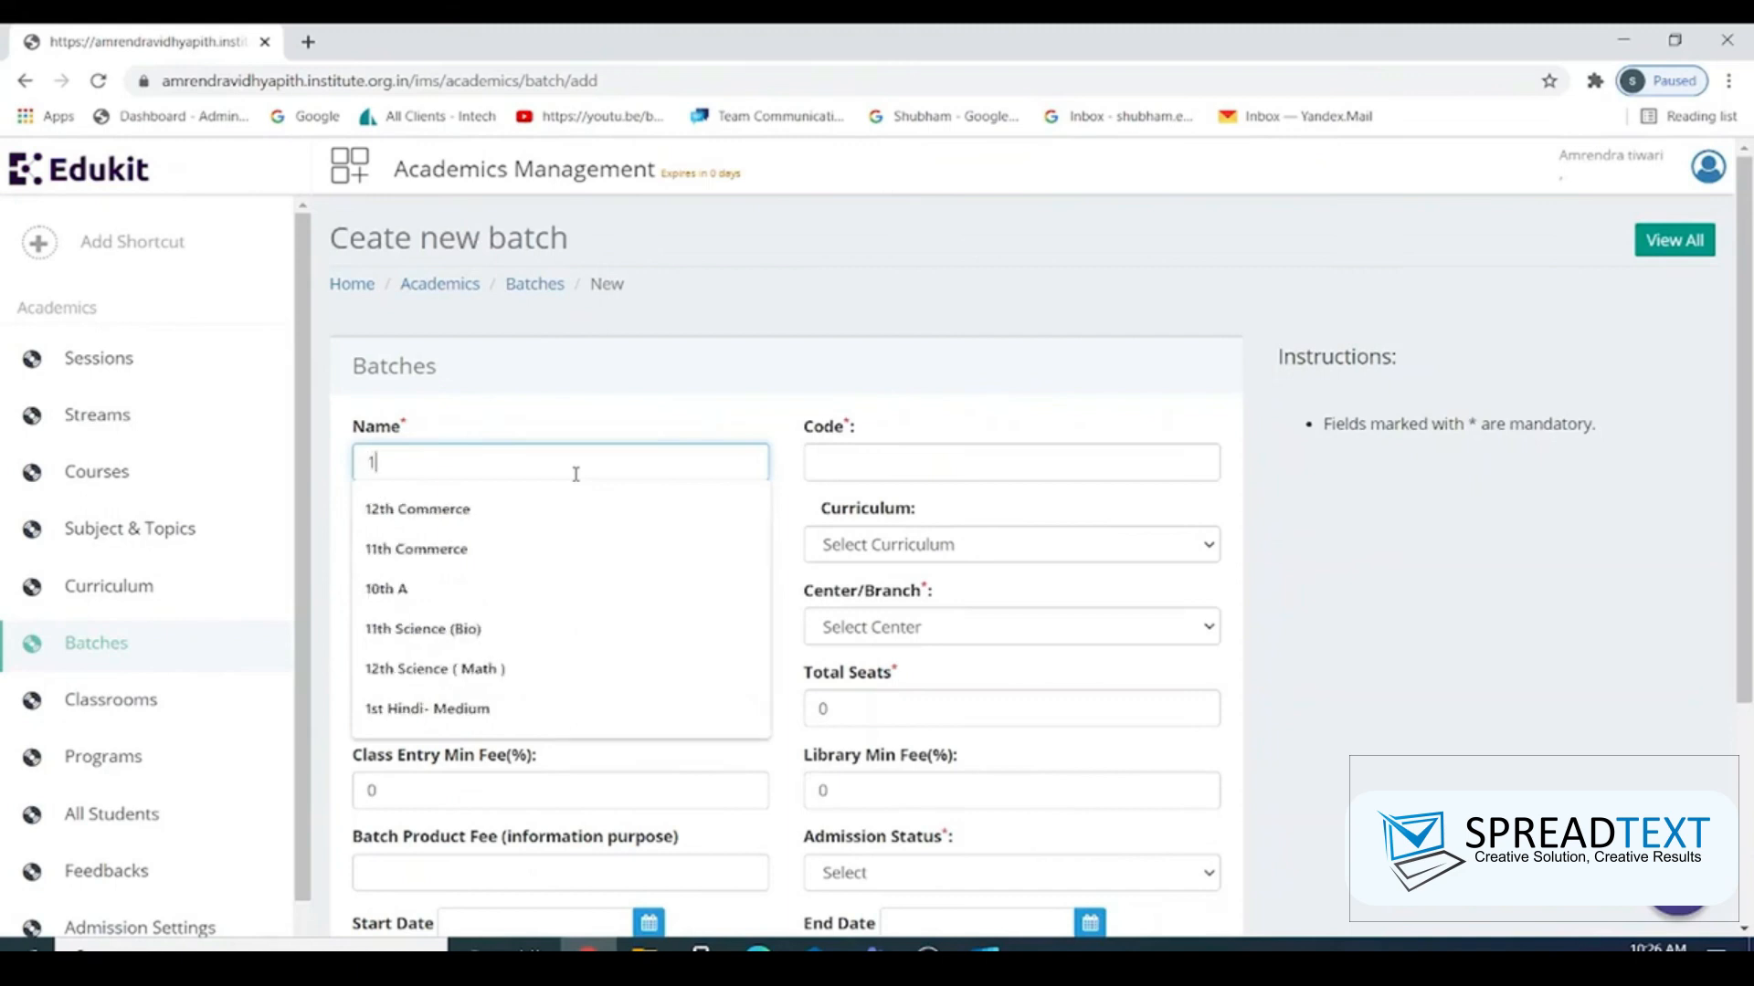
text(1th Class)
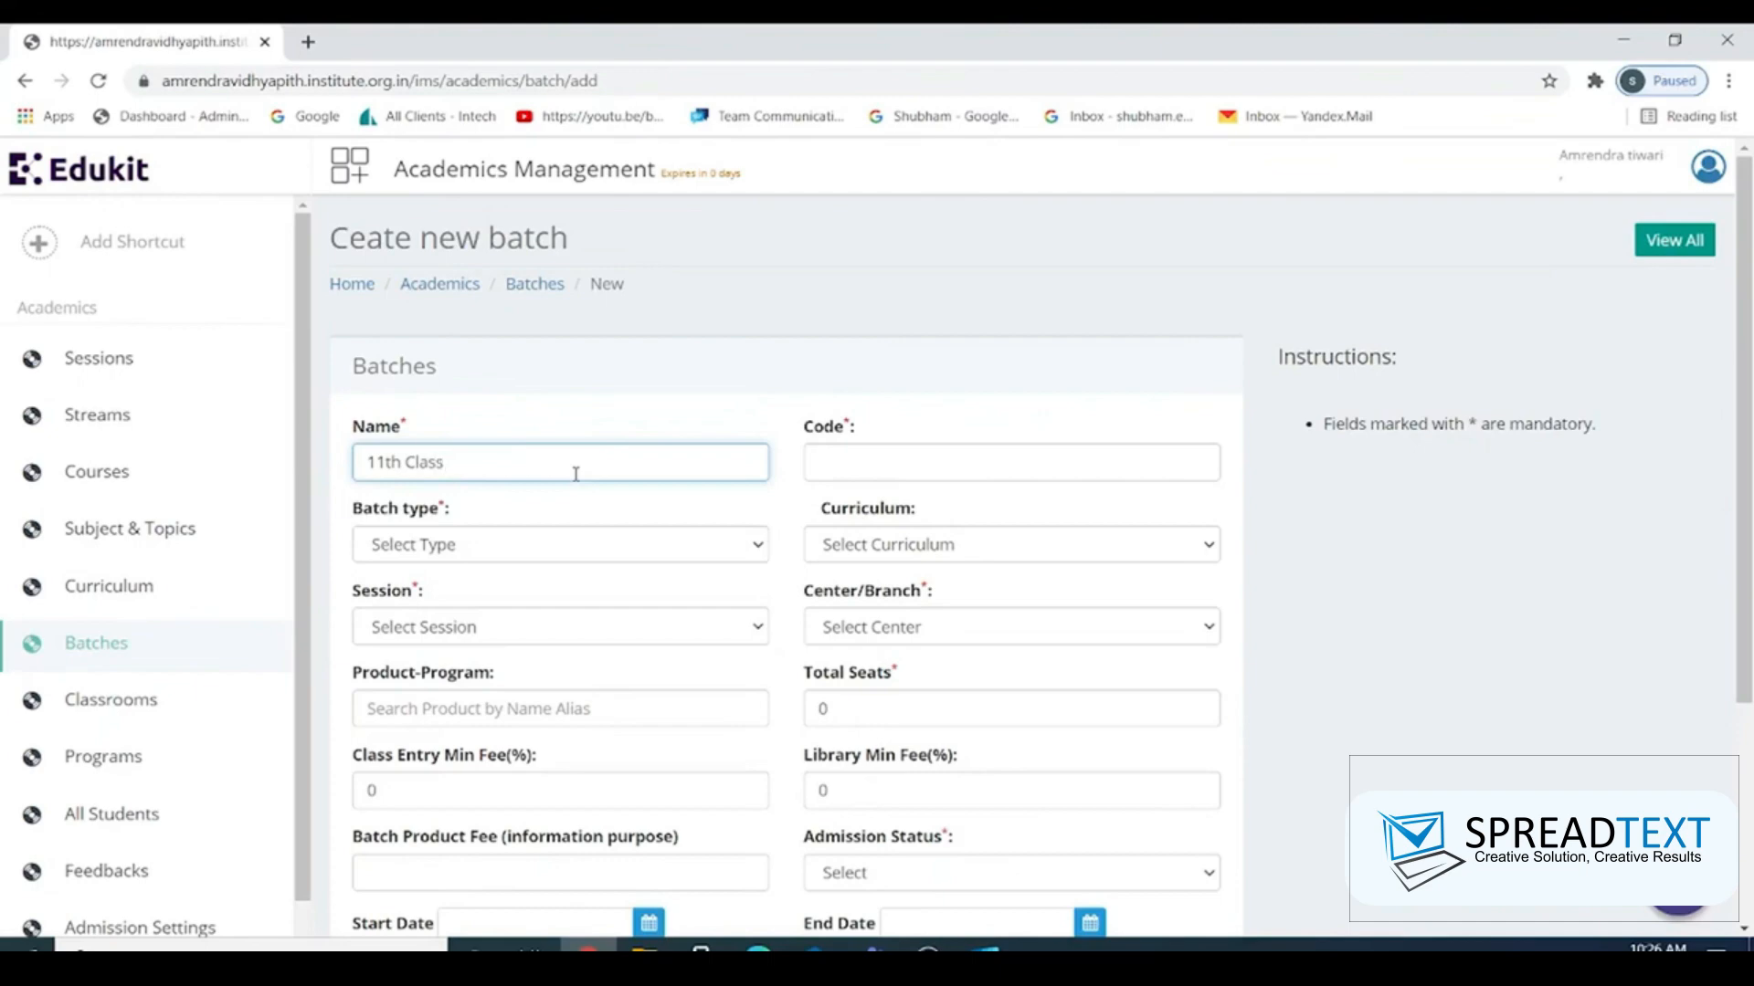
text(Math ))
click(825, 450)
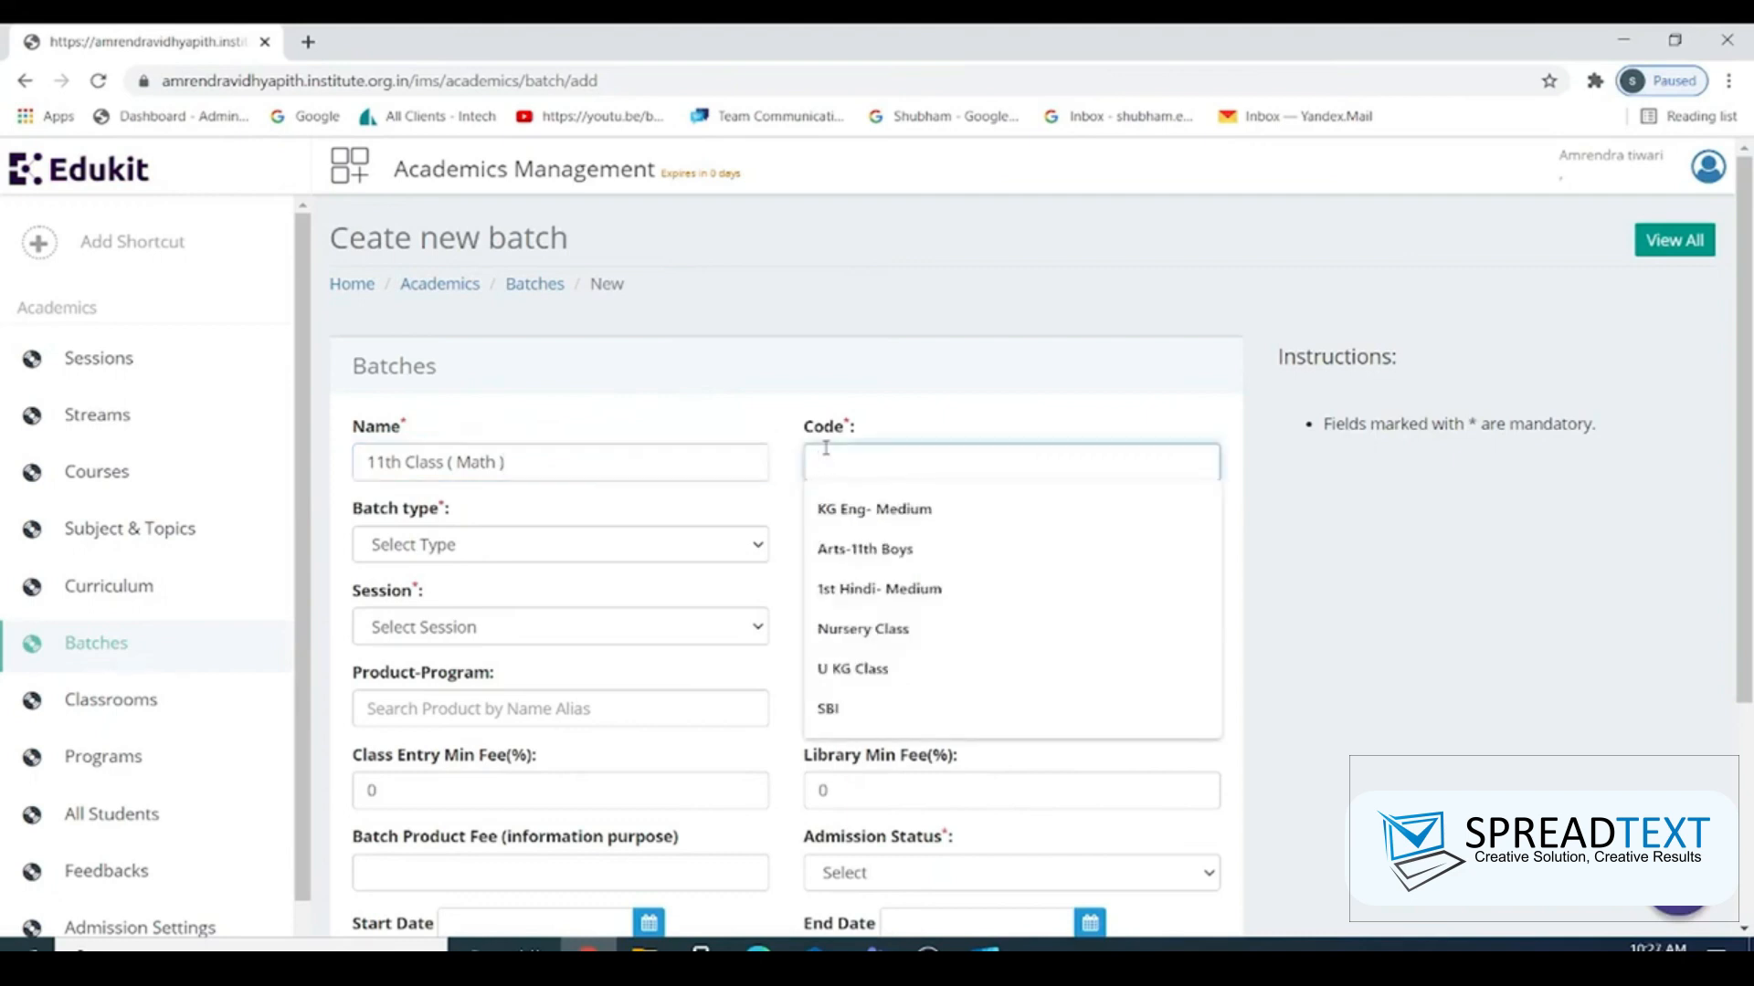
text(11th Math)
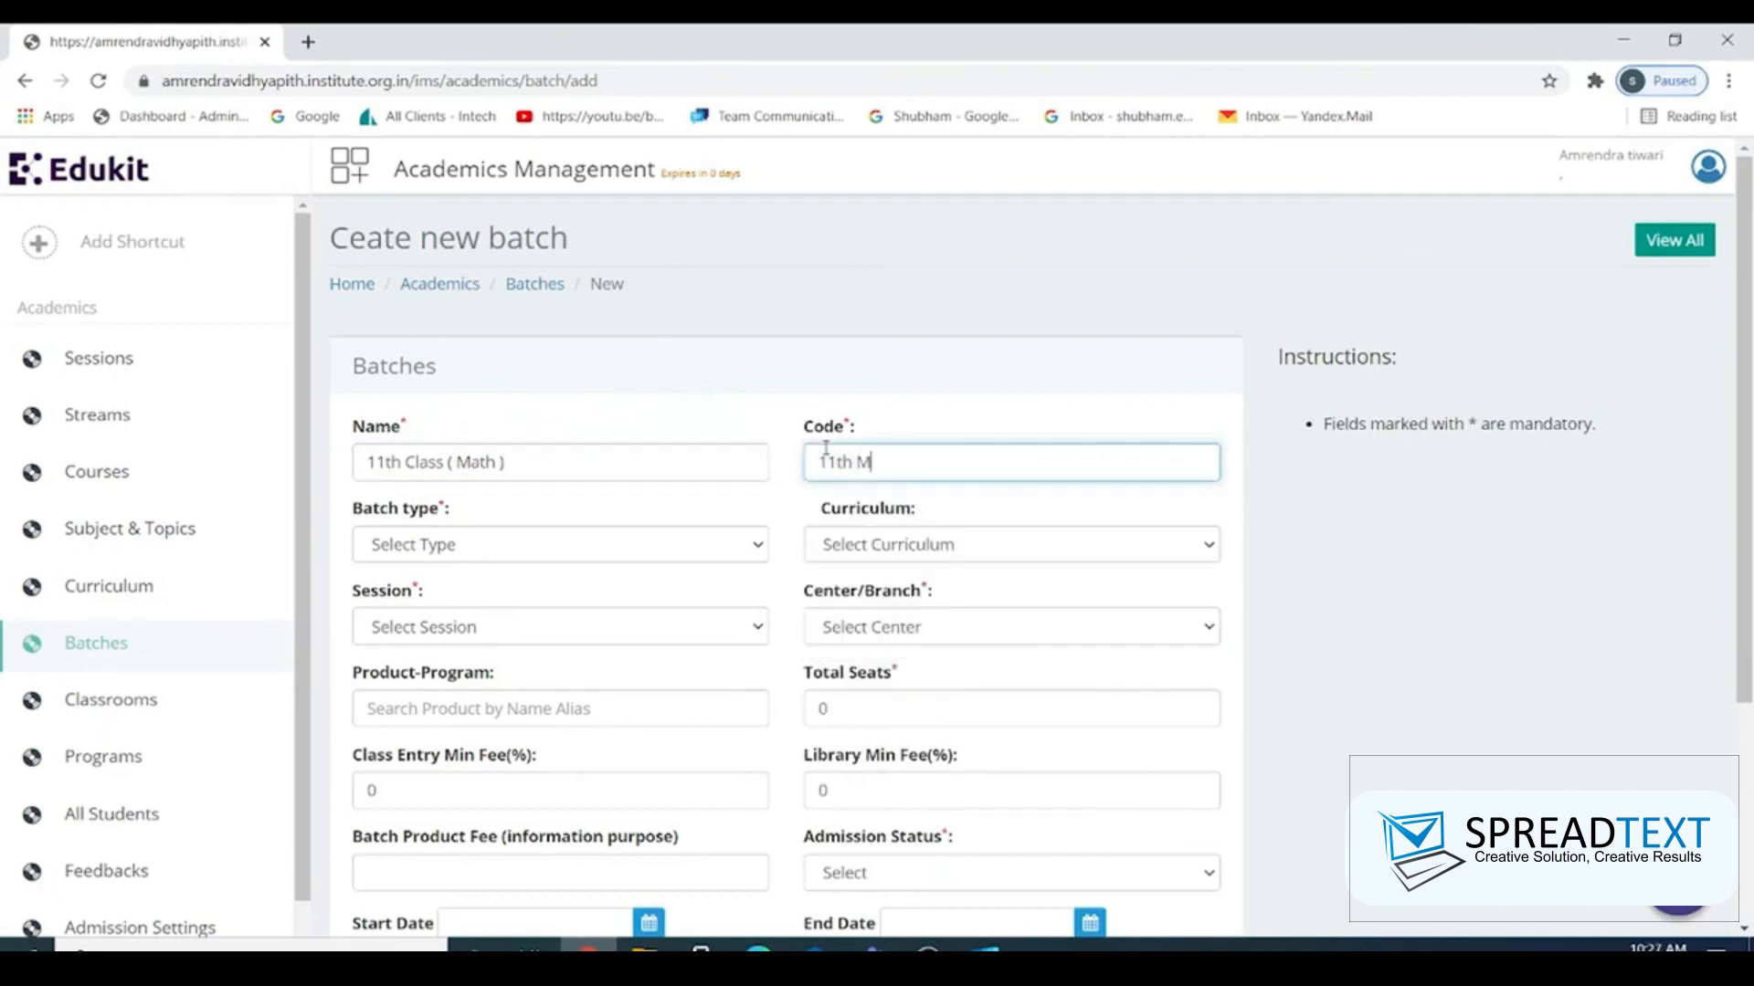
- Set the new batch's type to Regular Classroom Batch and its curriculum to 11th Class
click(491, 555)
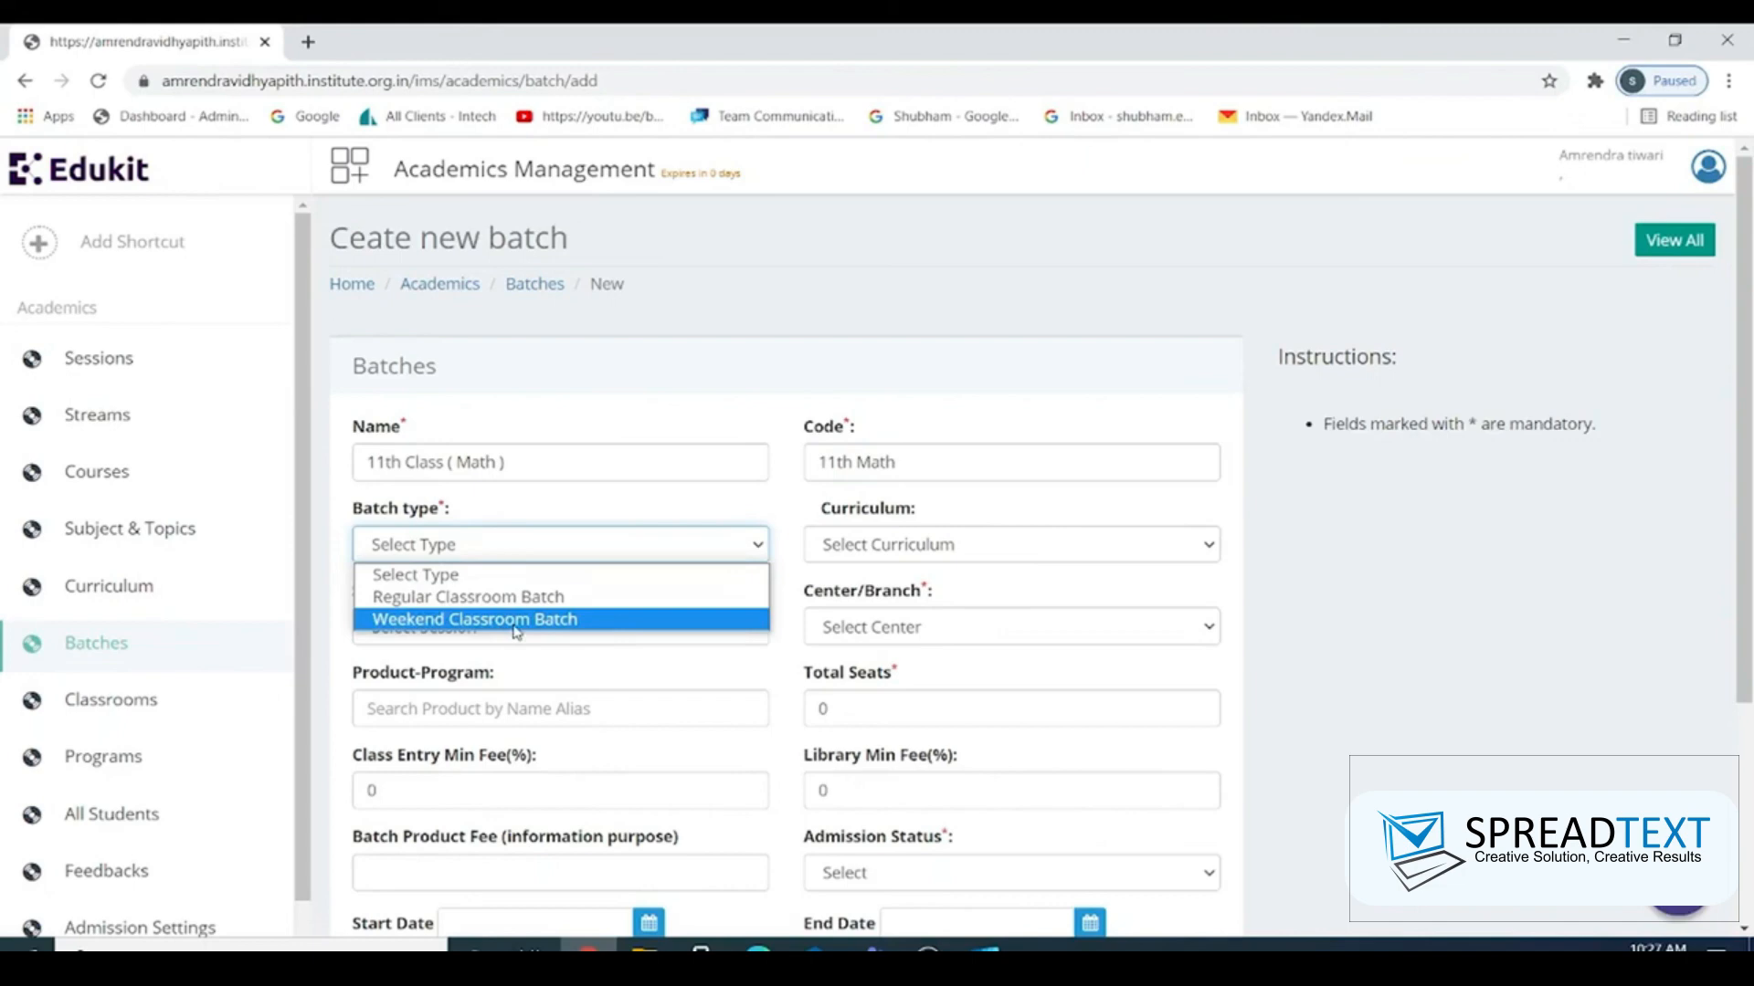
click(451, 599)
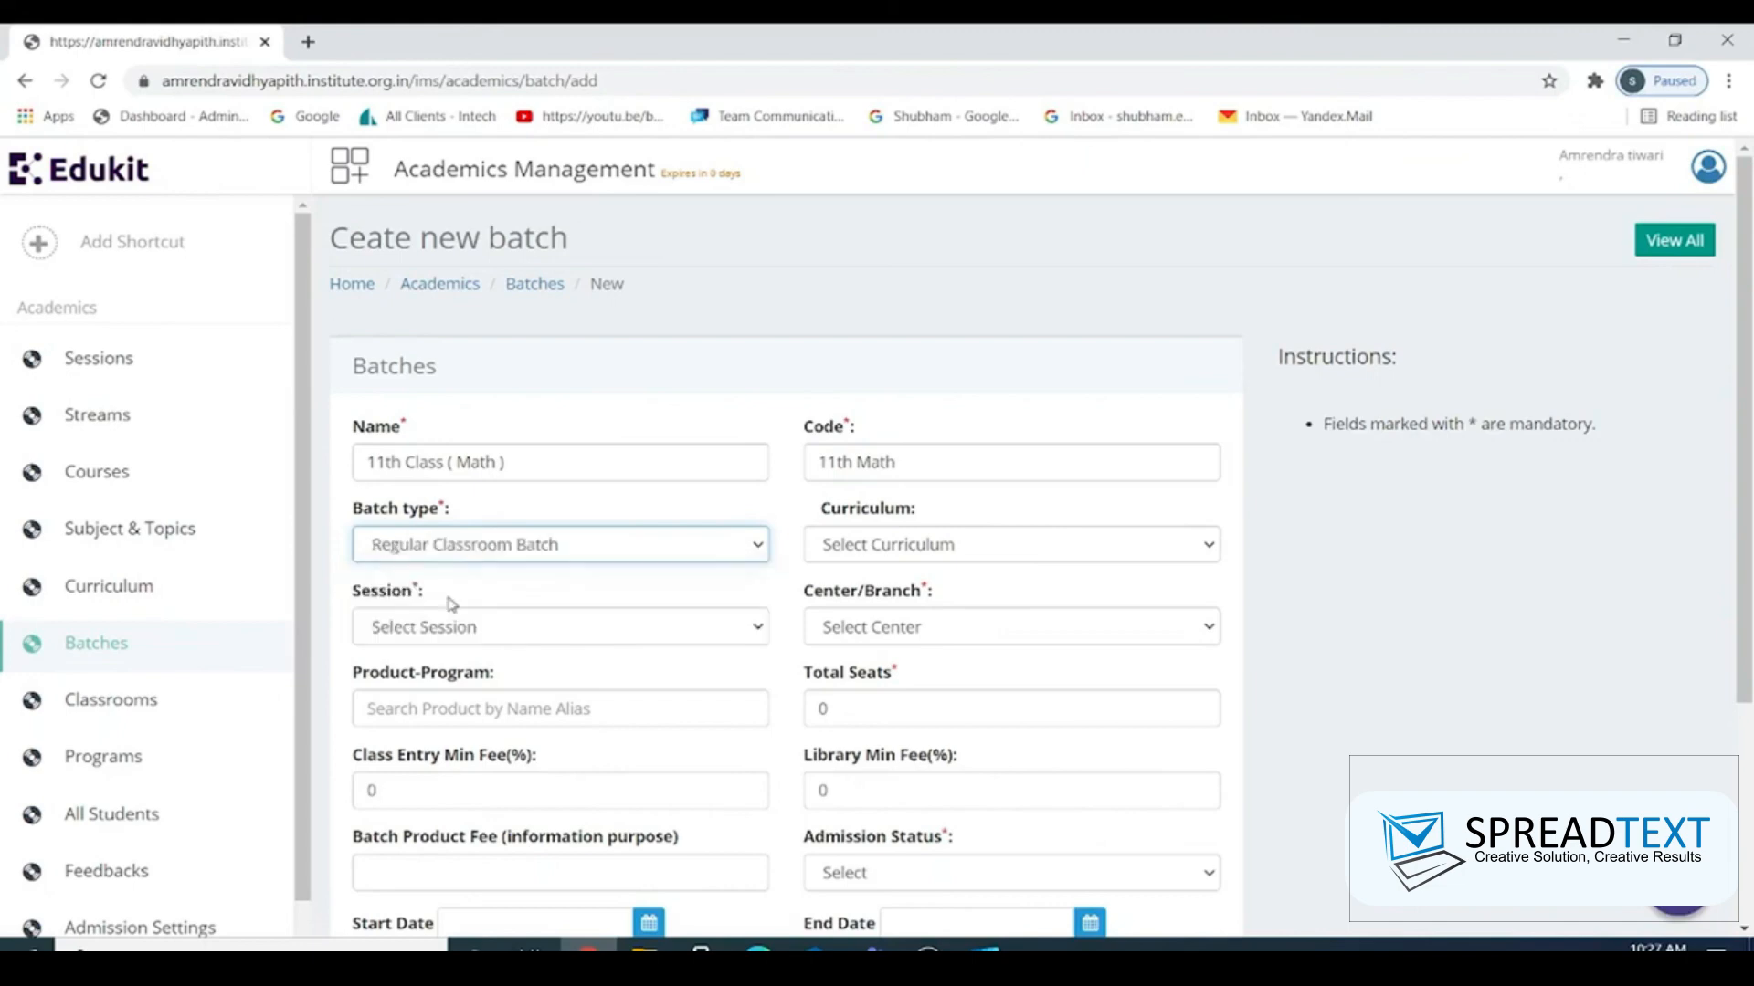
click(848, 553)
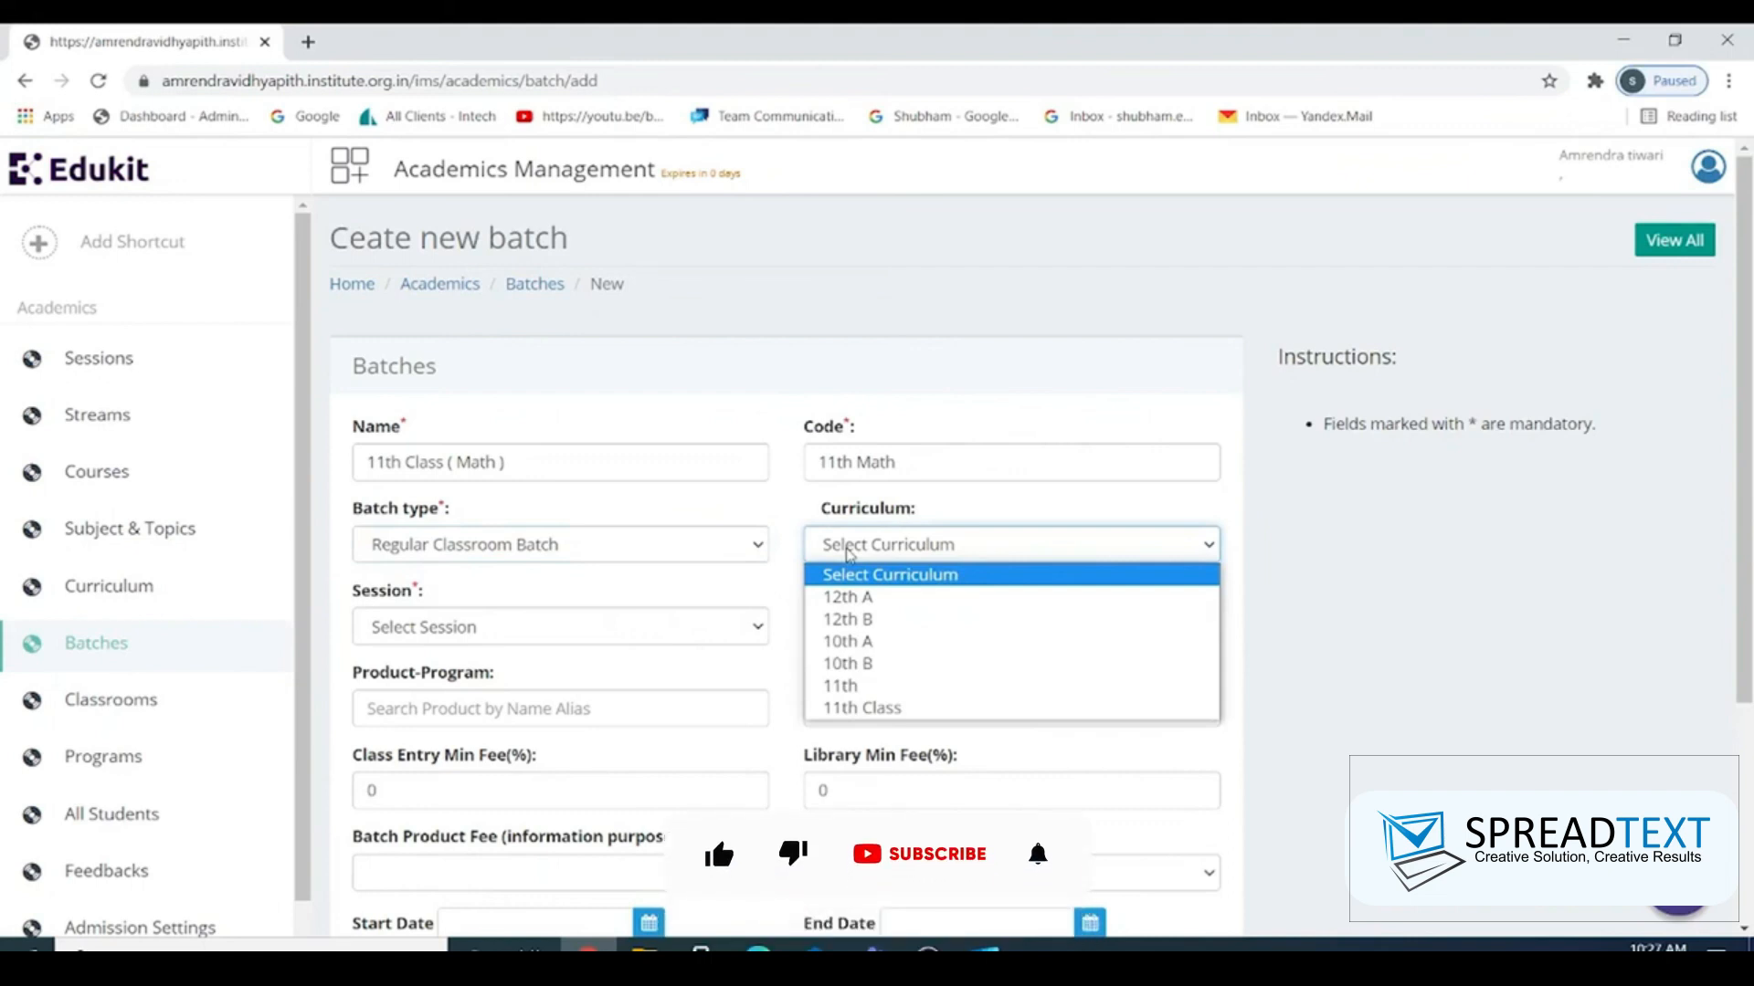
click(892, 711)
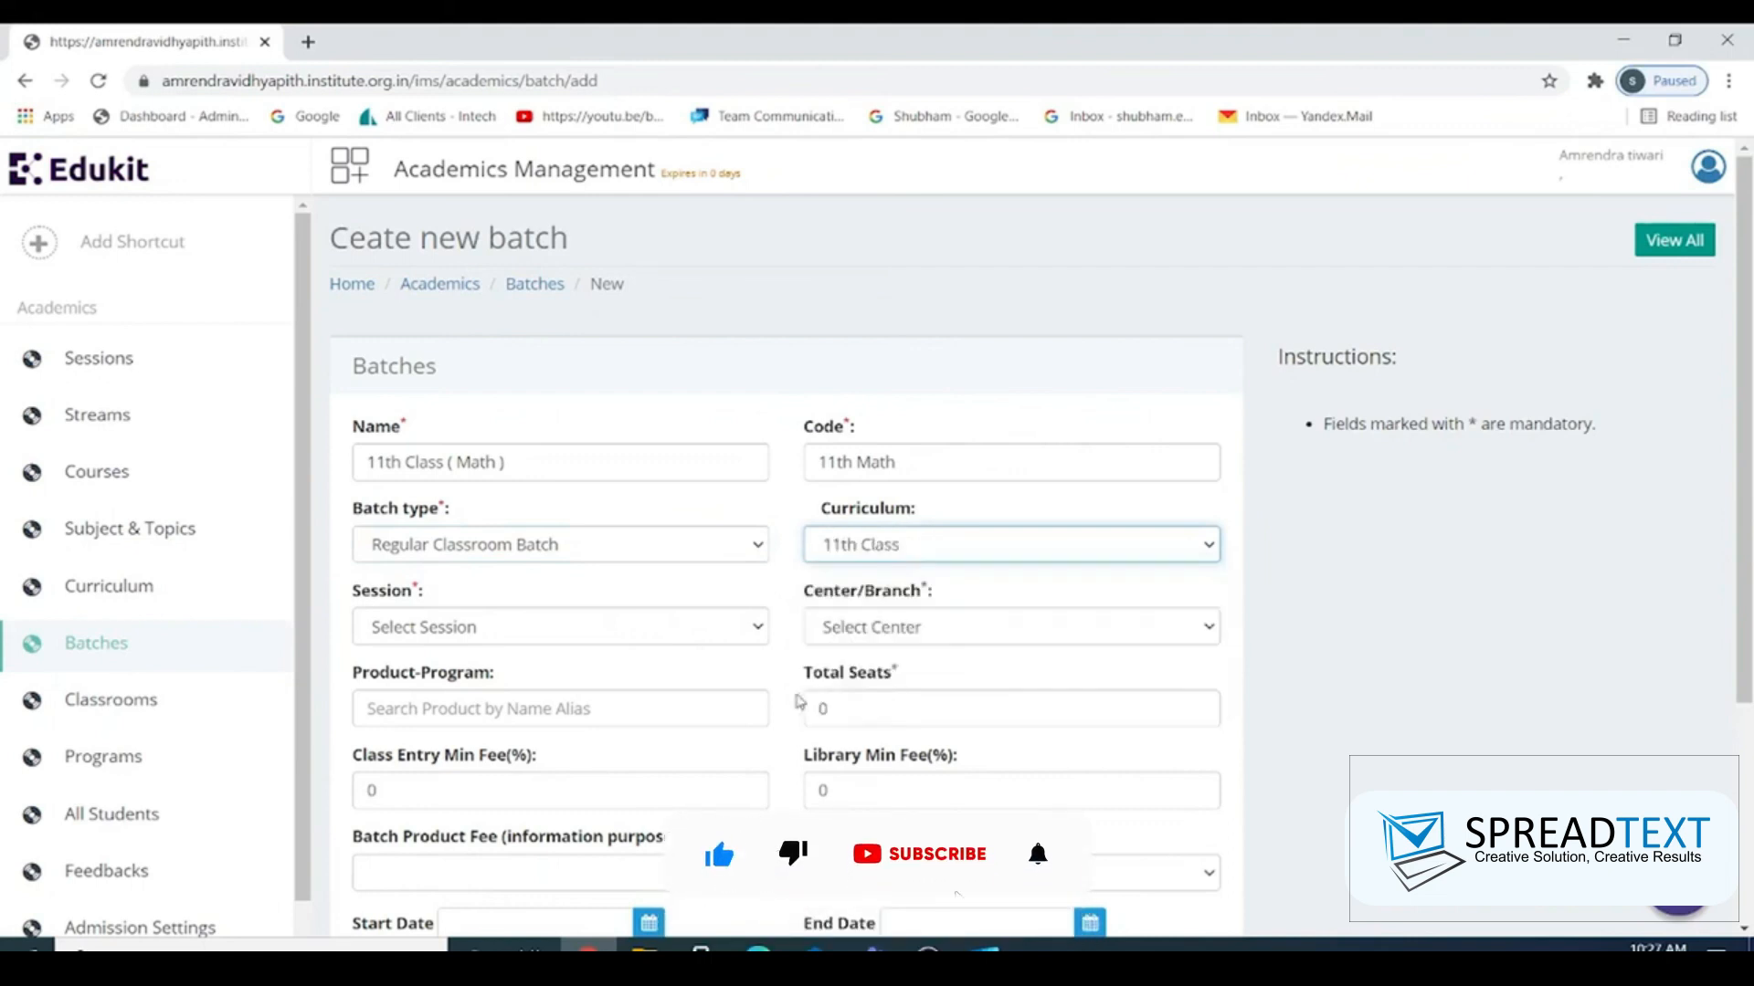
- Assign the batch to the 2020-21 session and the Noida center
click(474, 636)
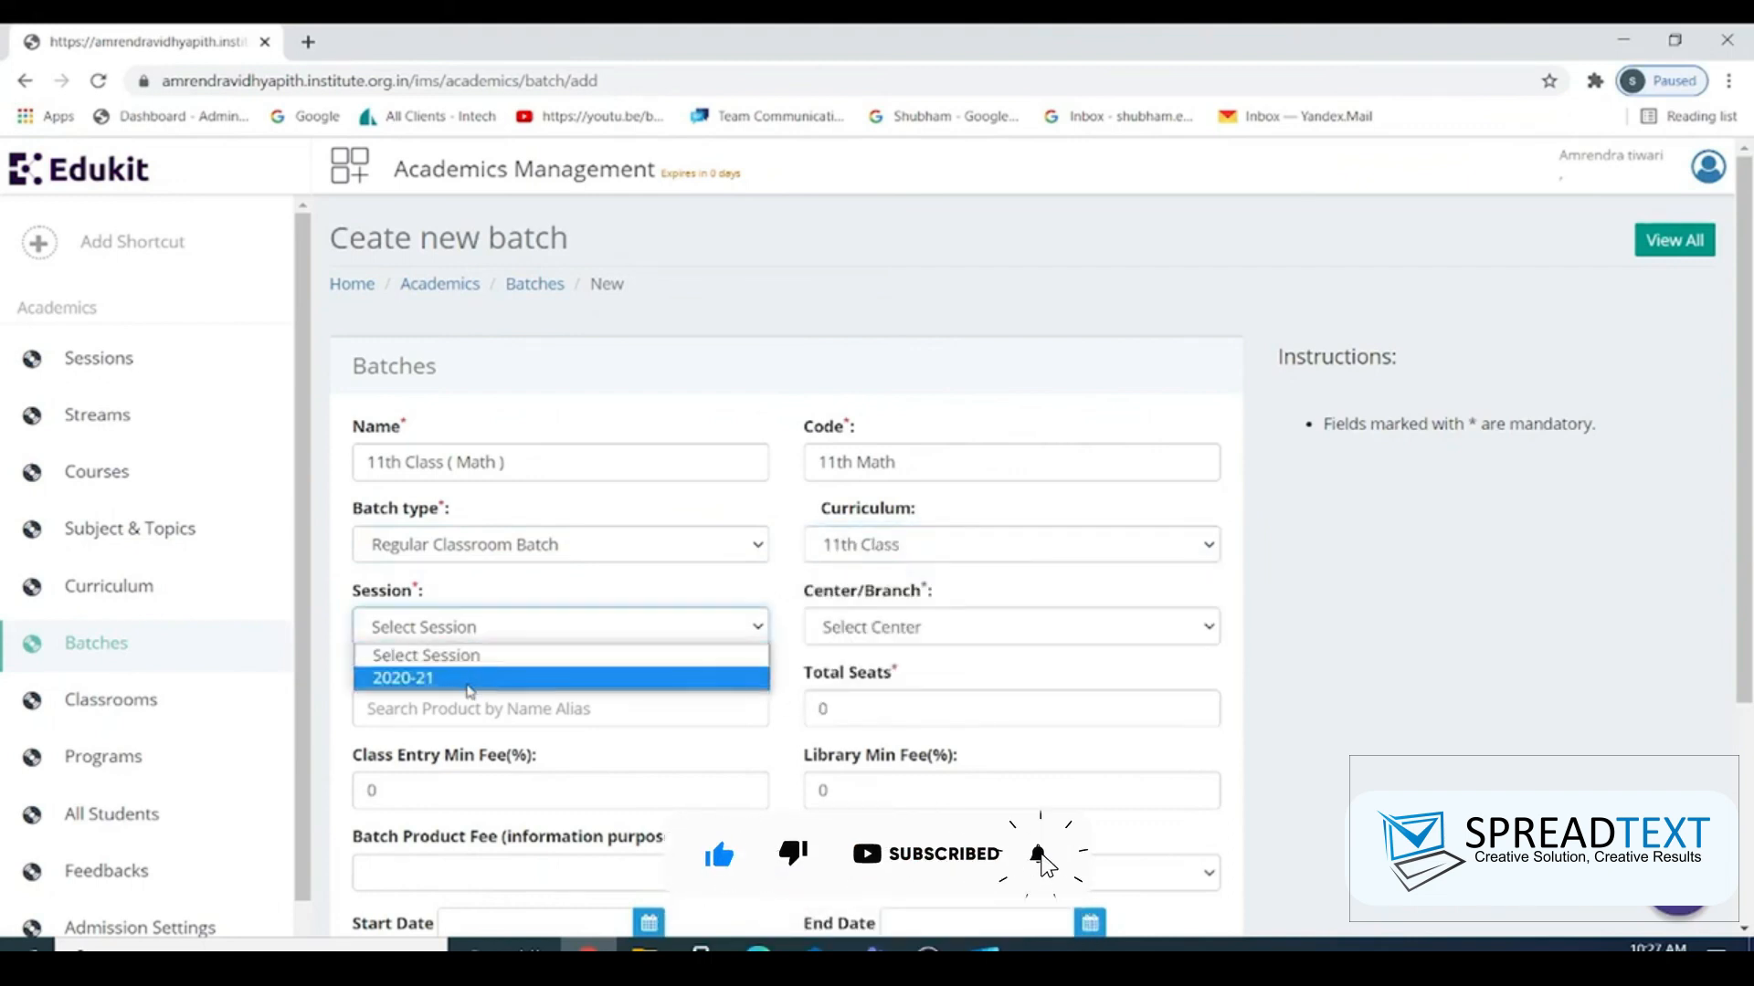
click(476, 681)
click(883, 639)
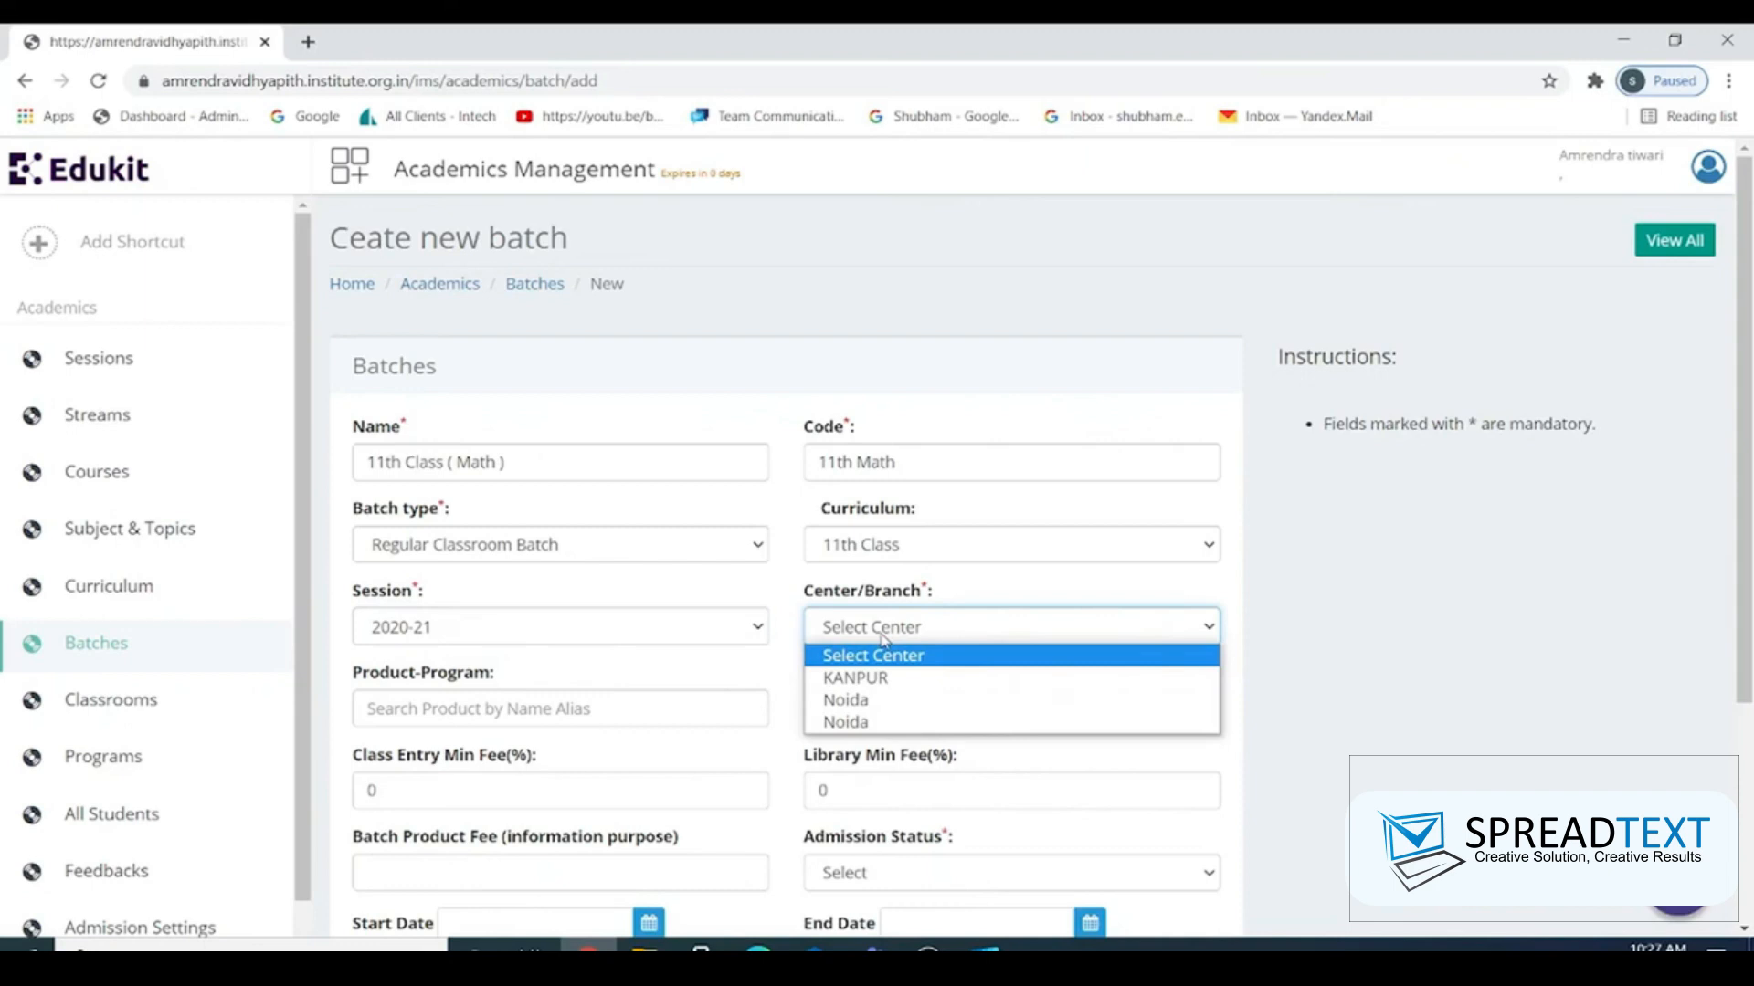
click(864, 709)
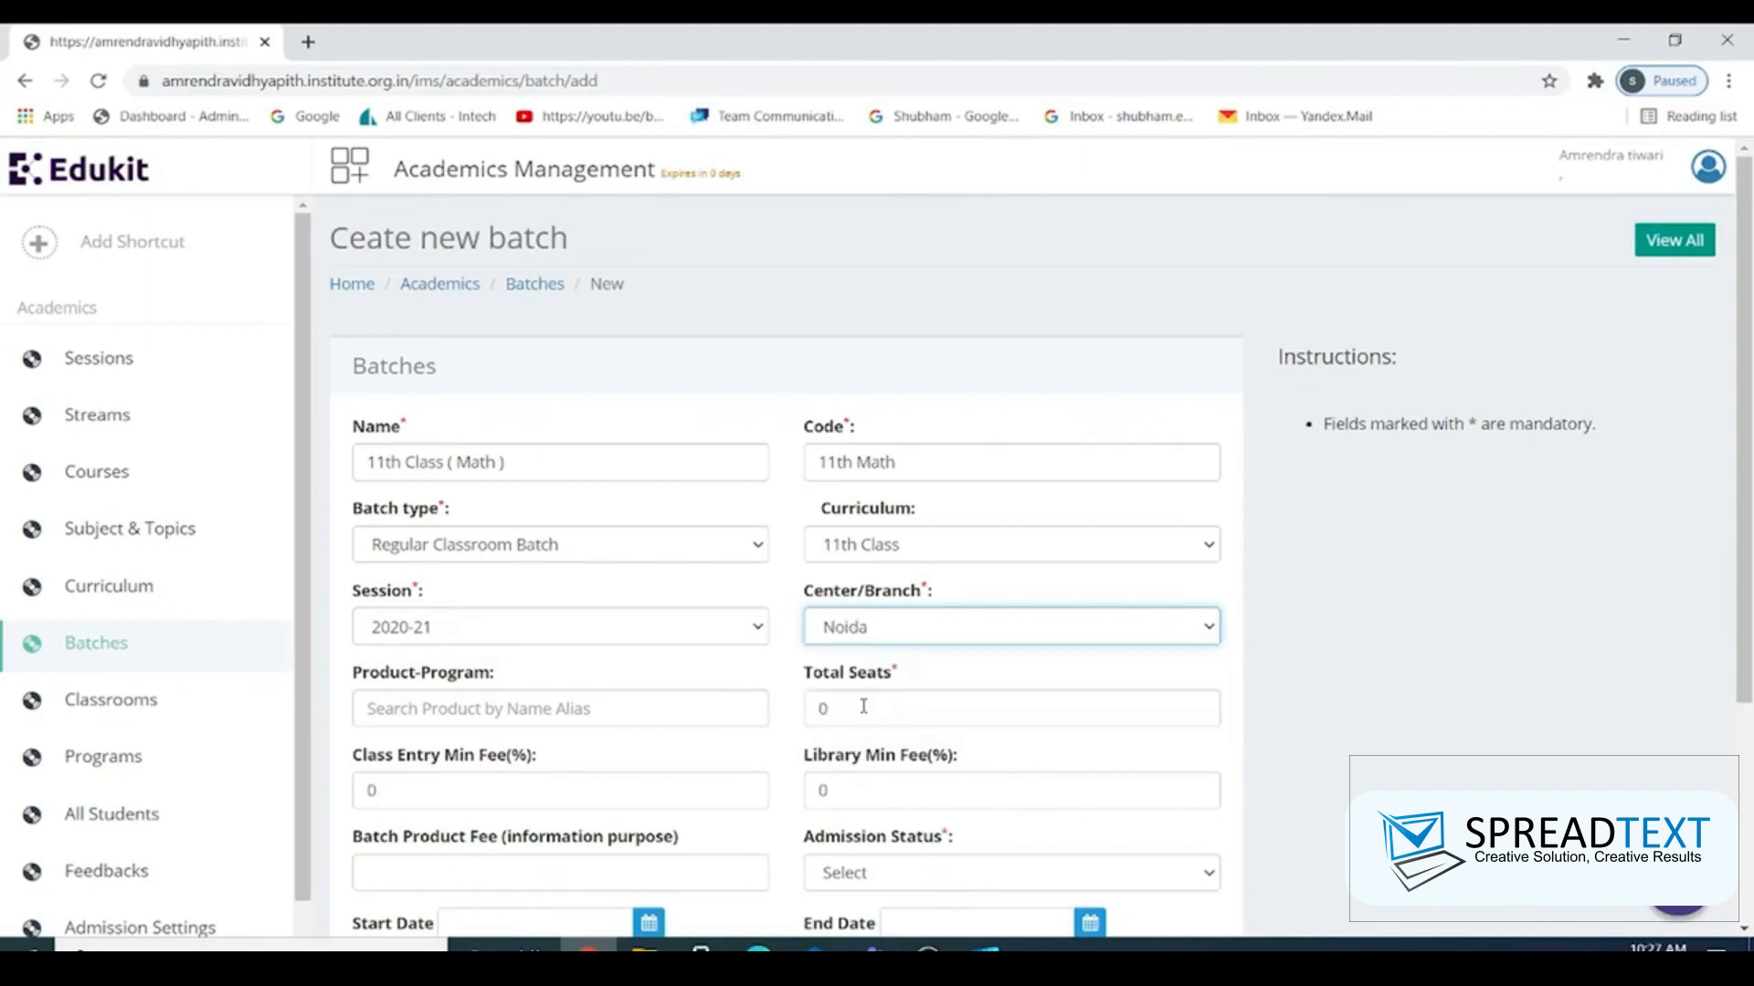
- Set the batch's total seats to 50 and its admission status to Open
click(452, 711)
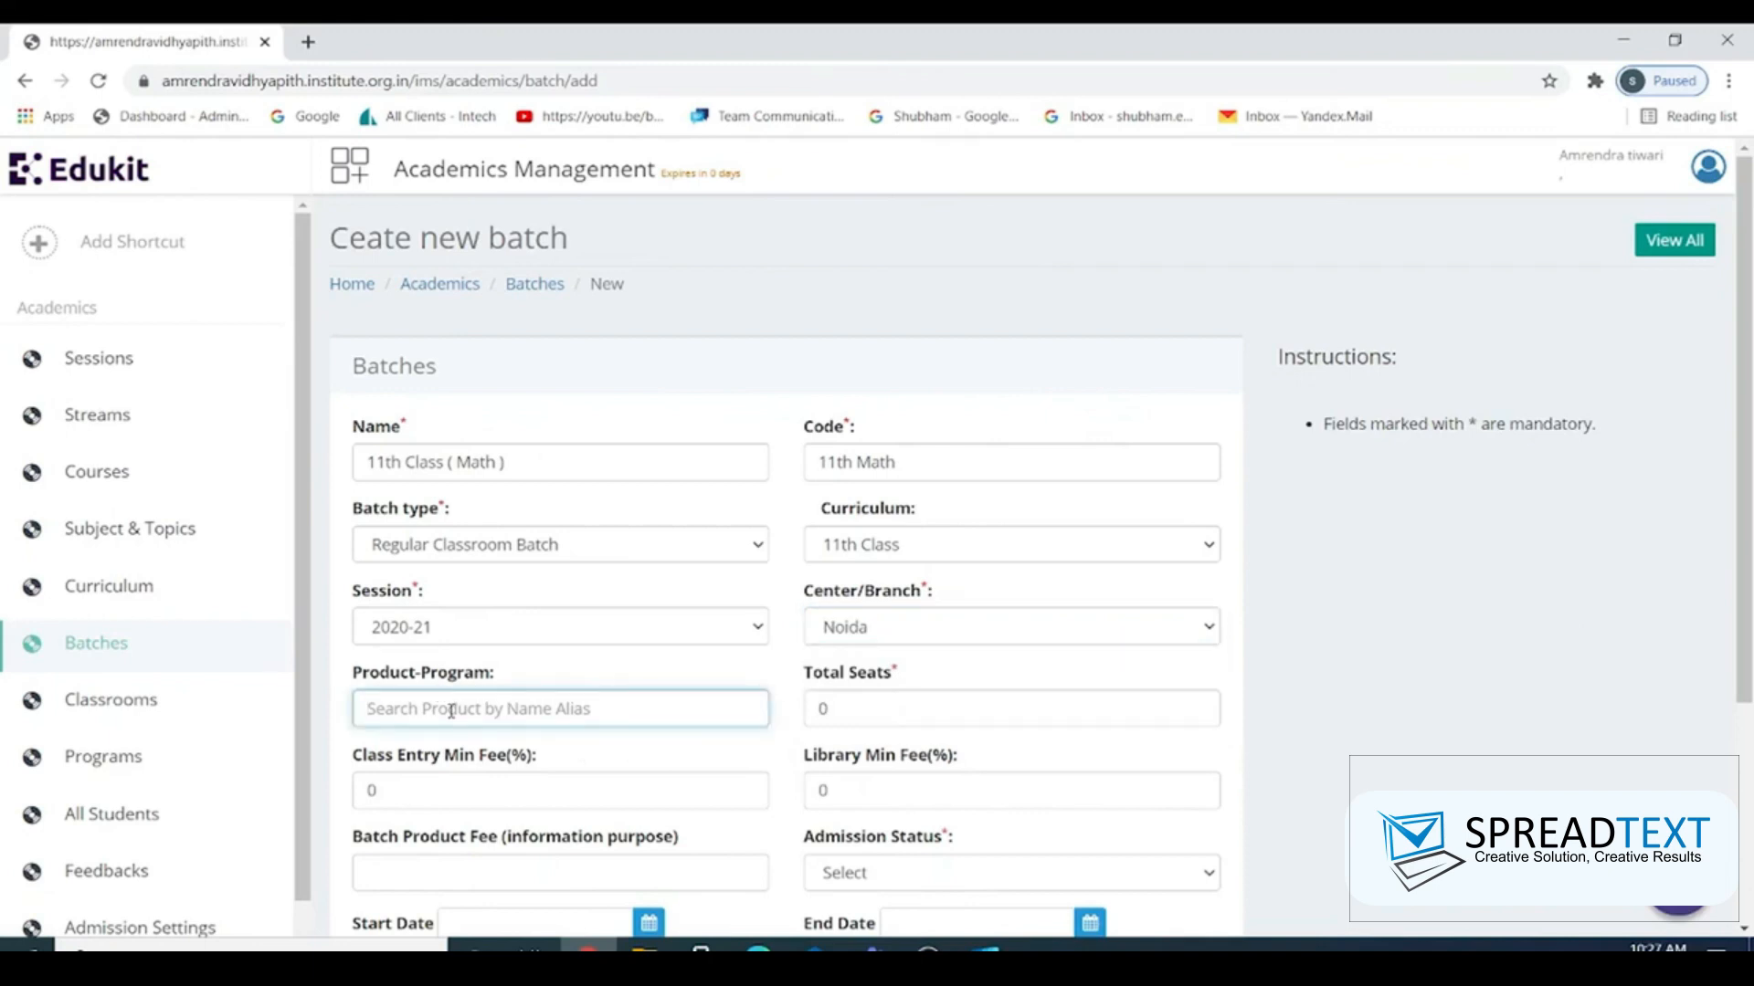
click(857, 696)
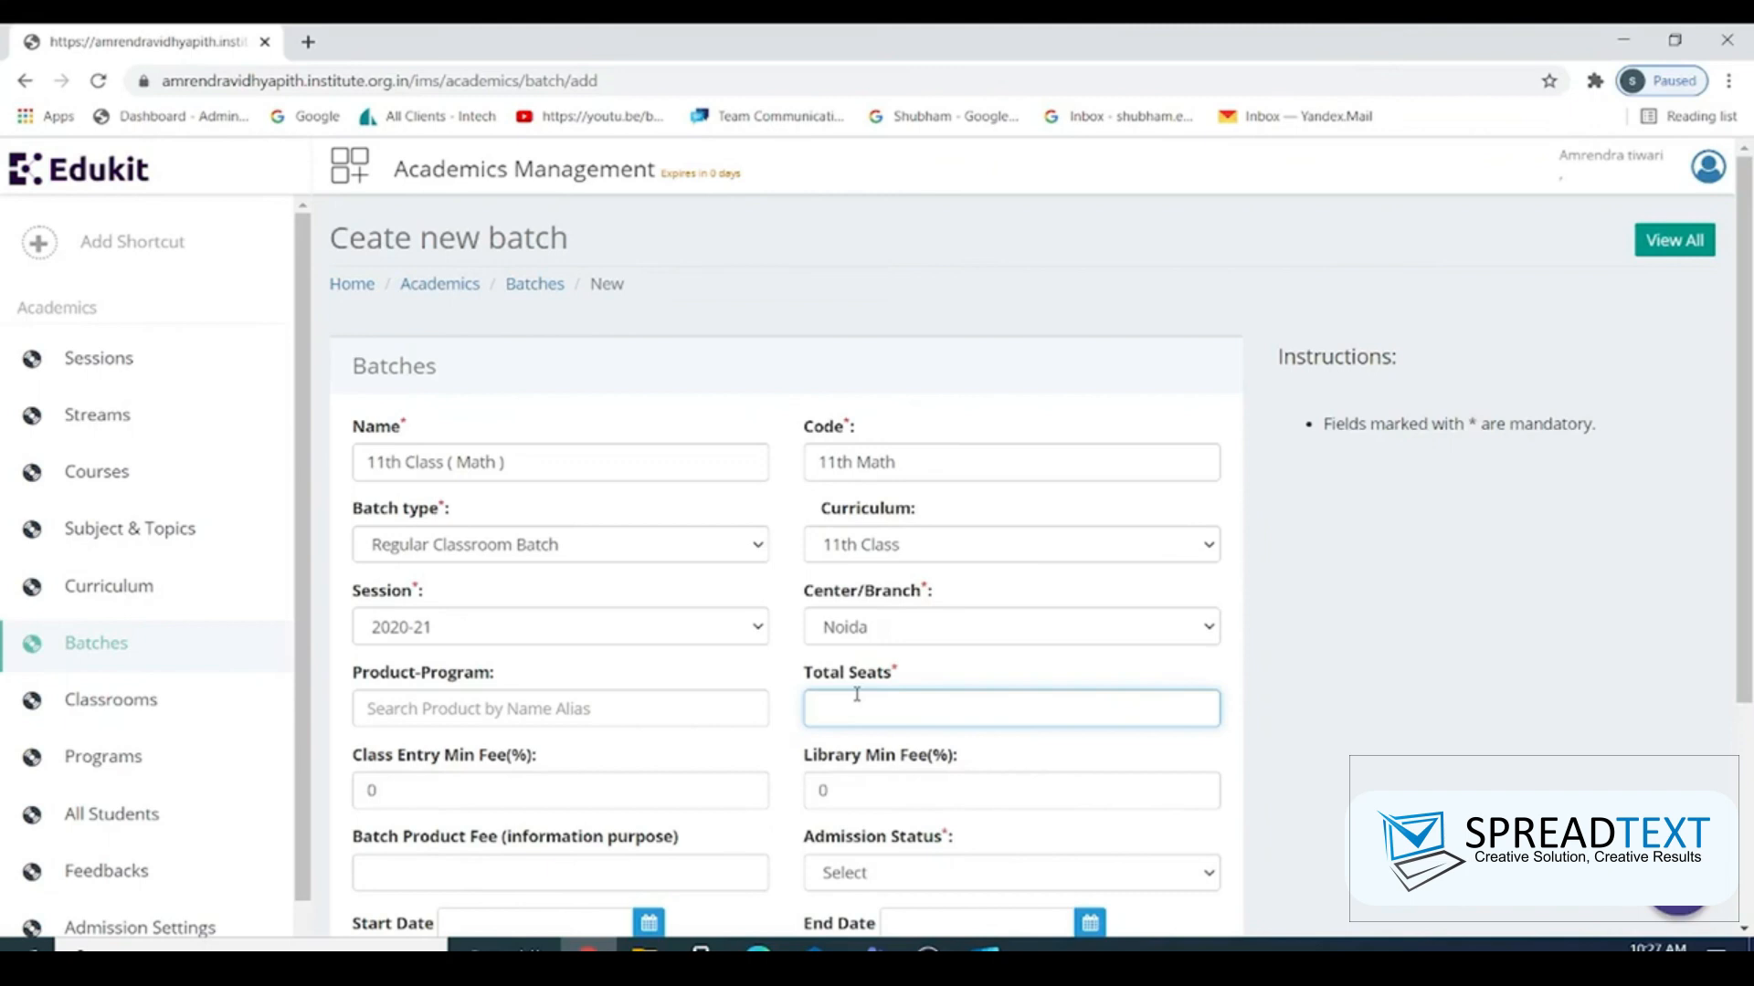
text(50)
scroll(627, 715, down, 3)
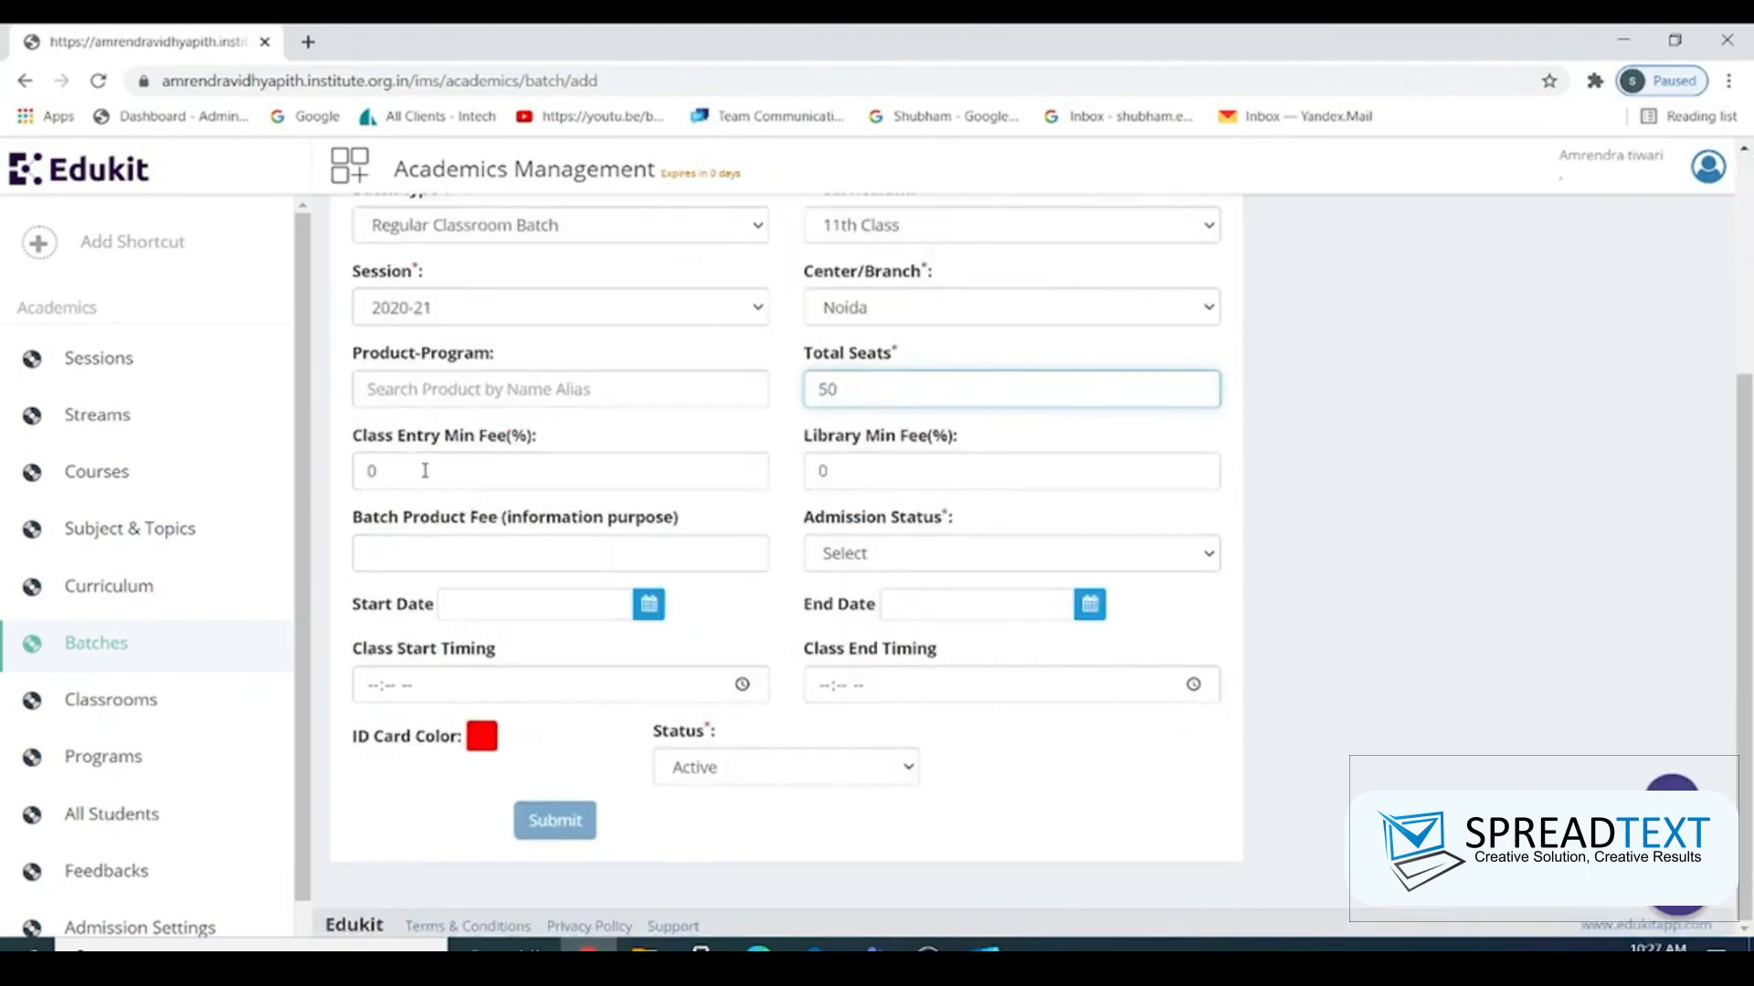
click(880, 472)
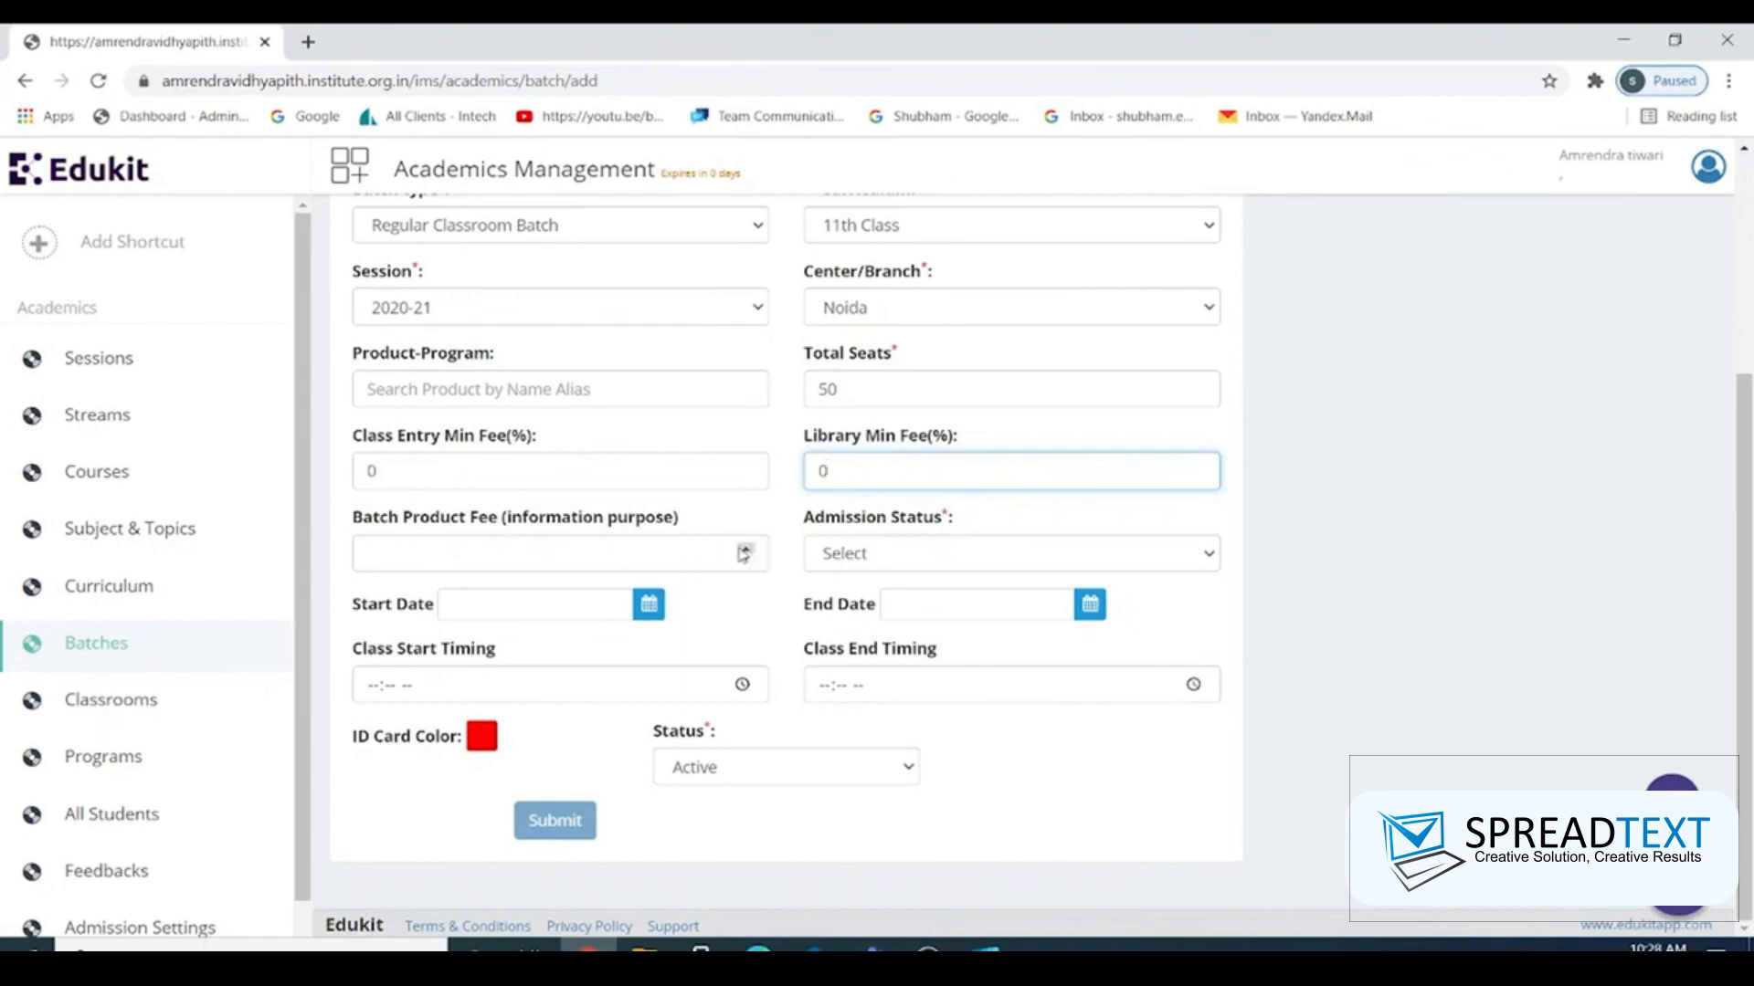
click(499, 560)
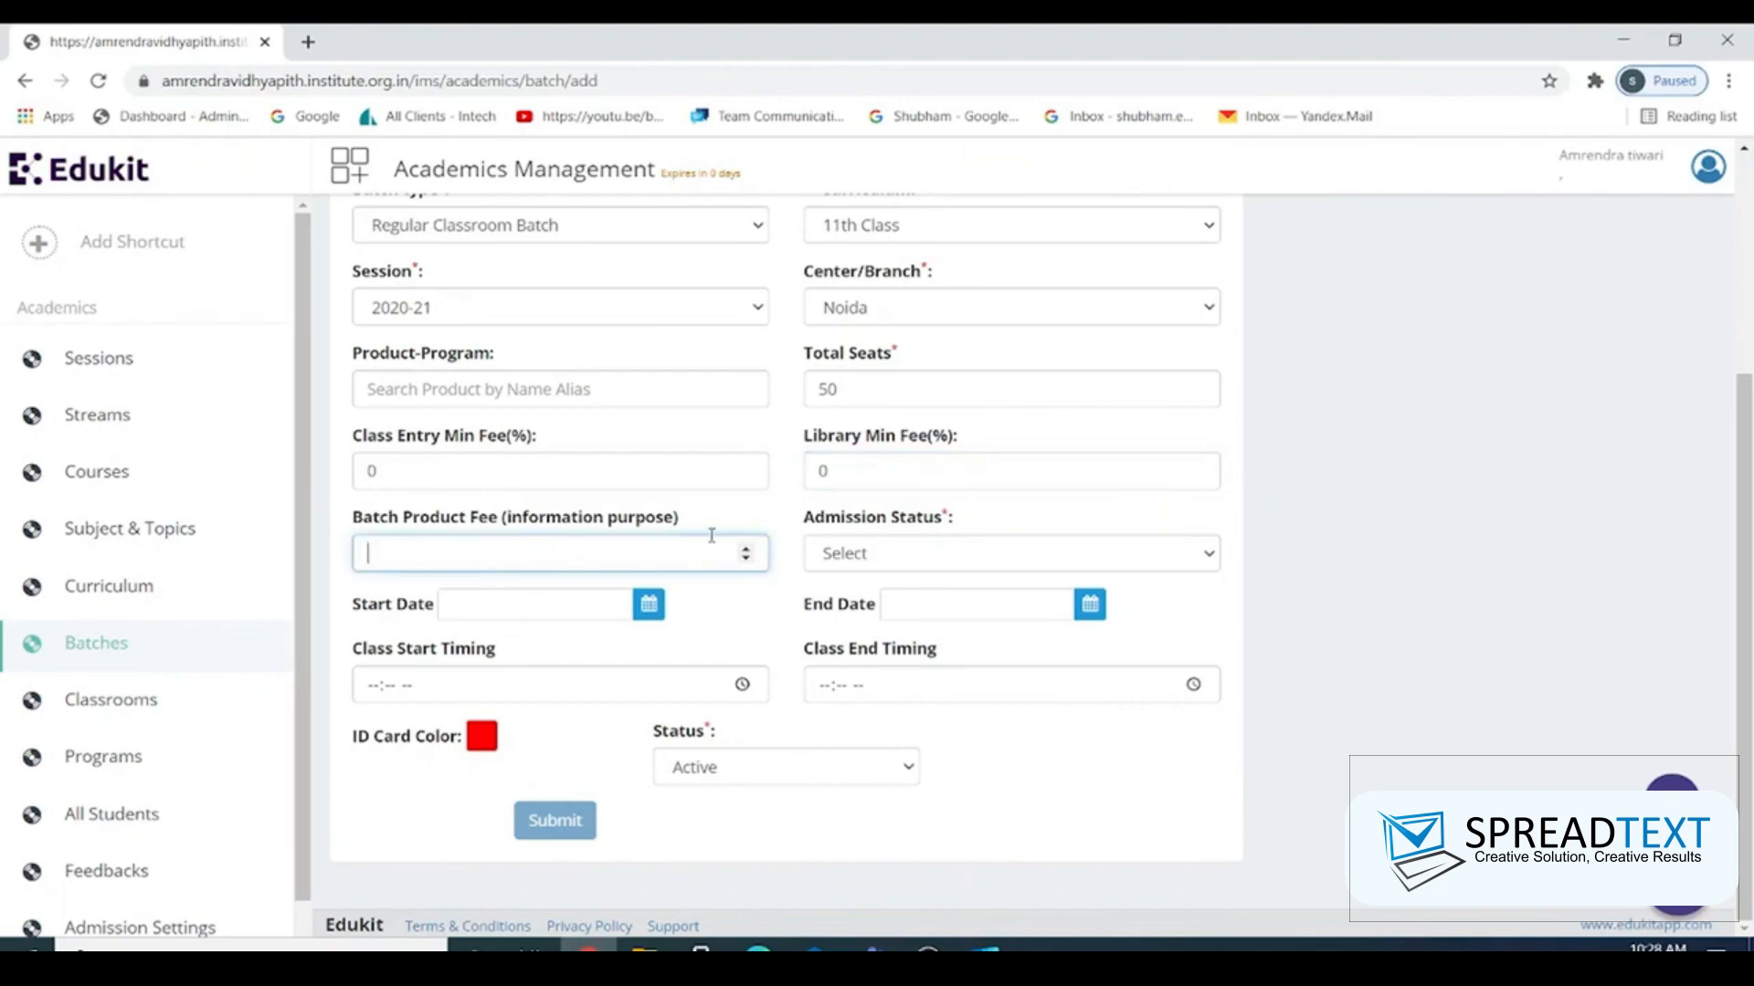
click(850, 563)
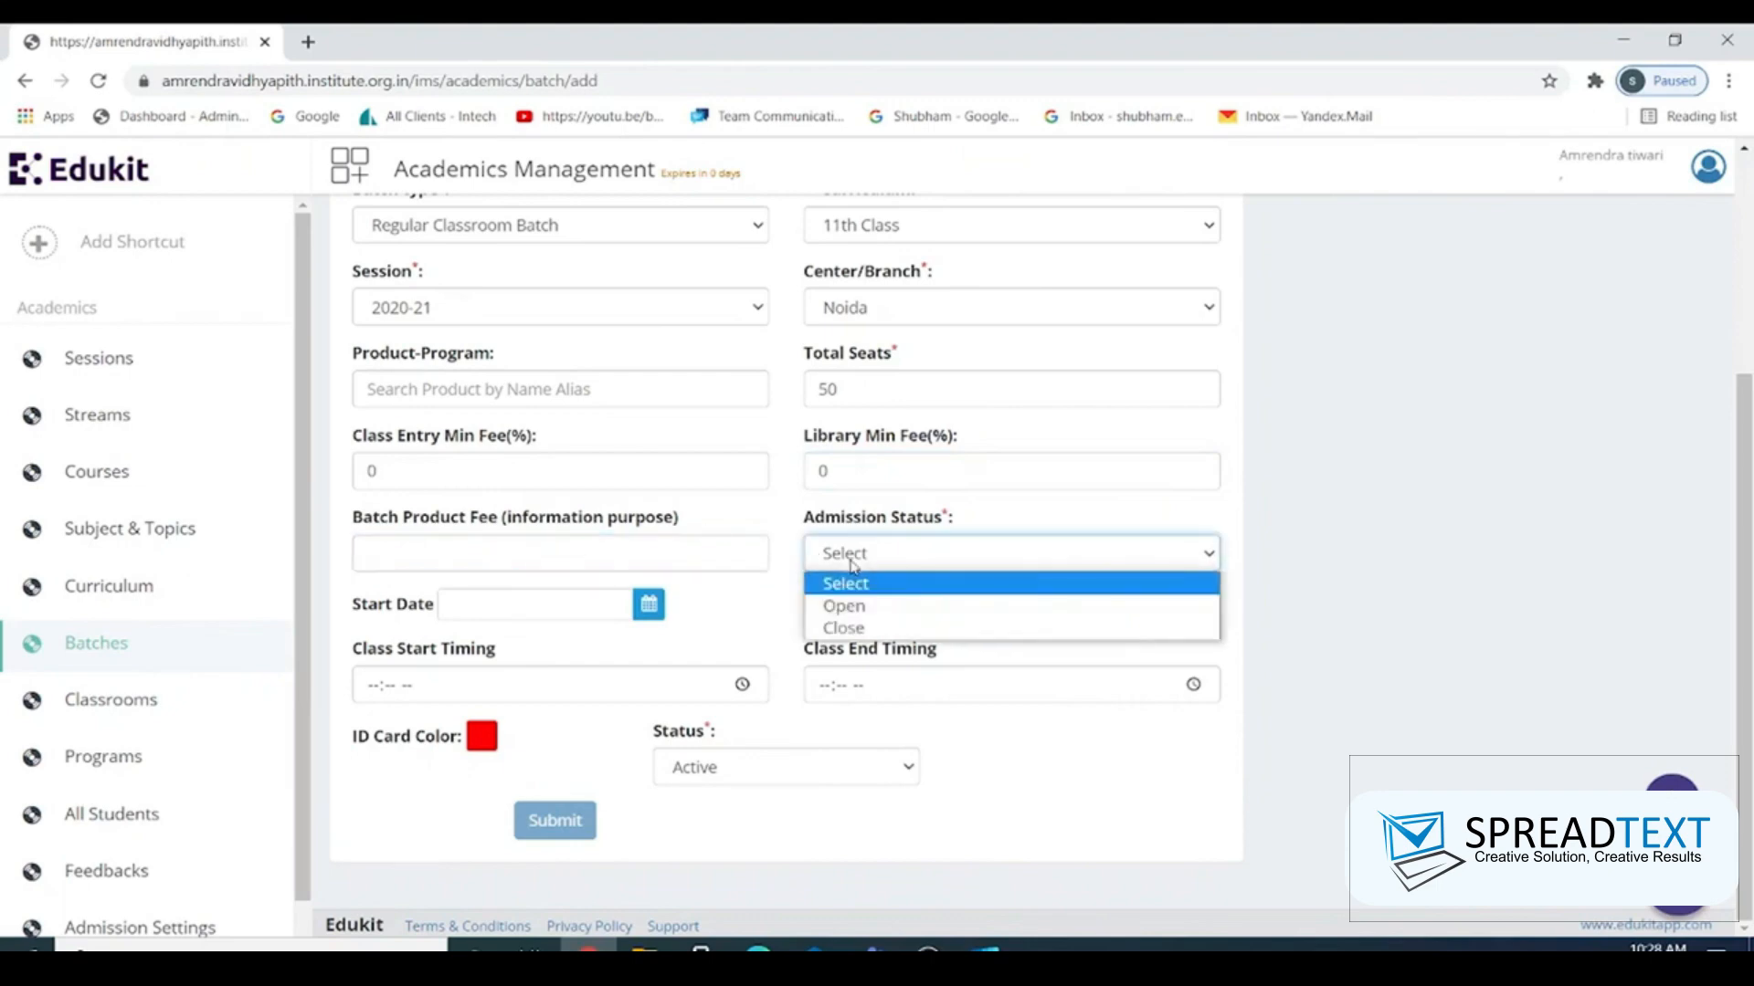
click(898, 605)
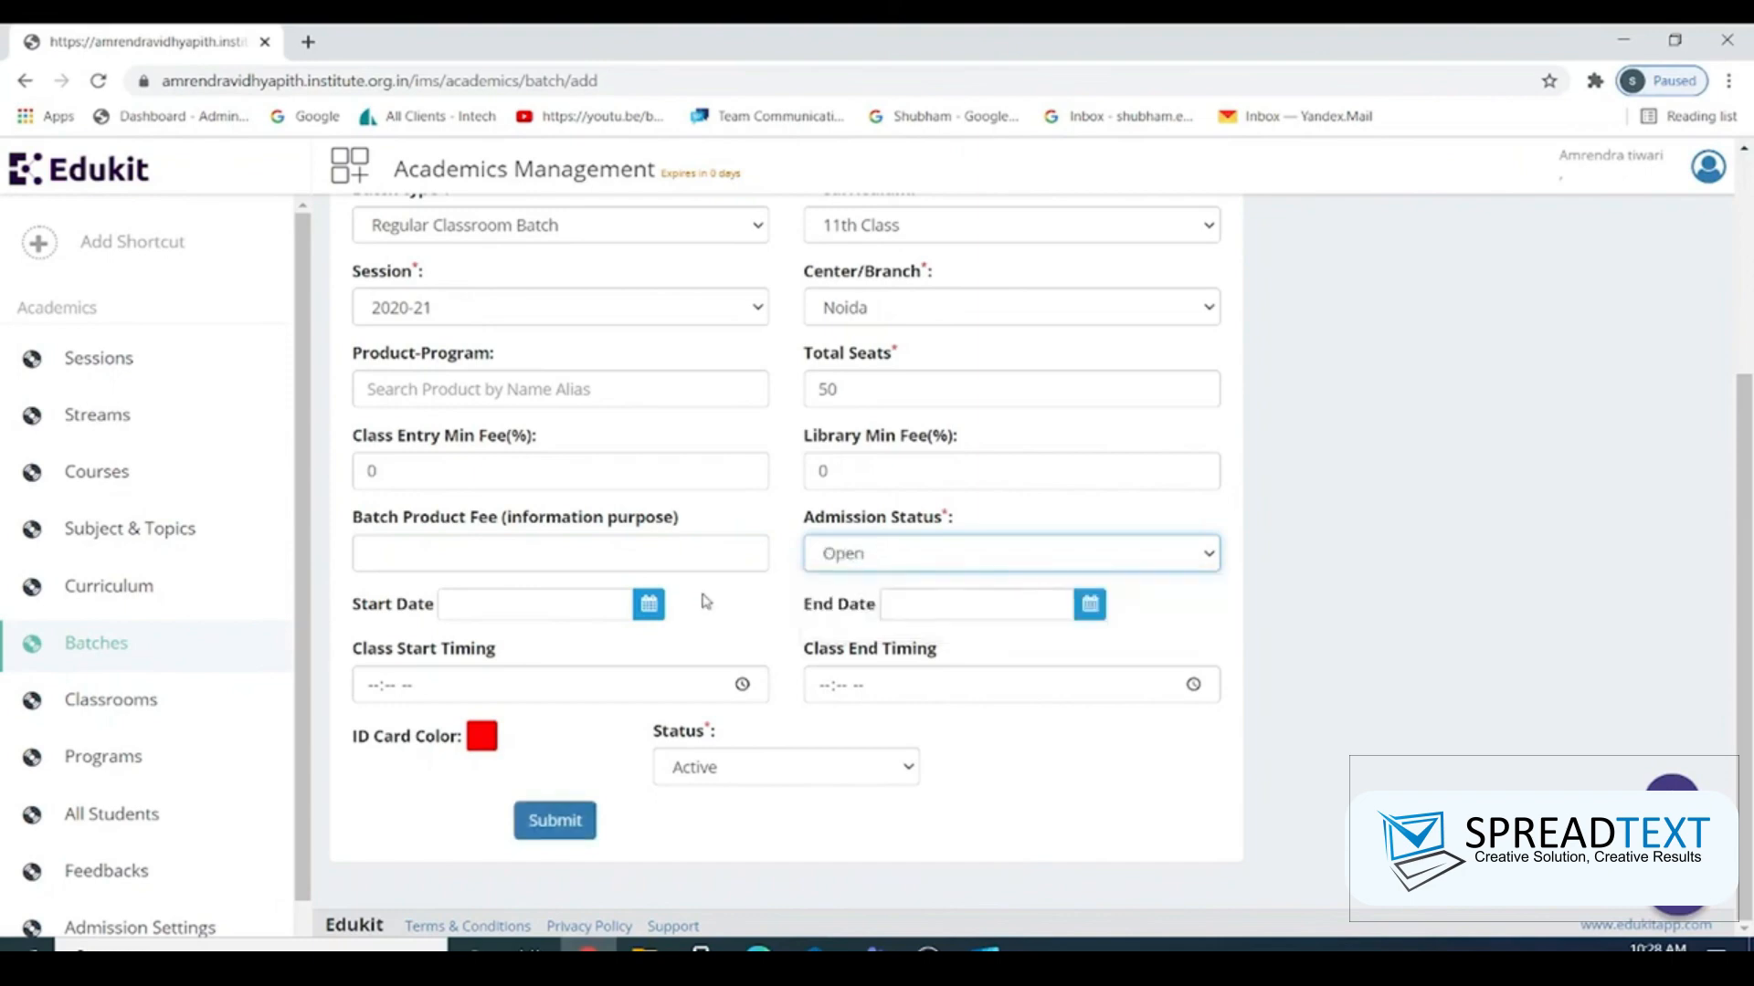
- Set the batch's start date to 01/03/2021 and its end date to 01/03/2022
click(651, 607)
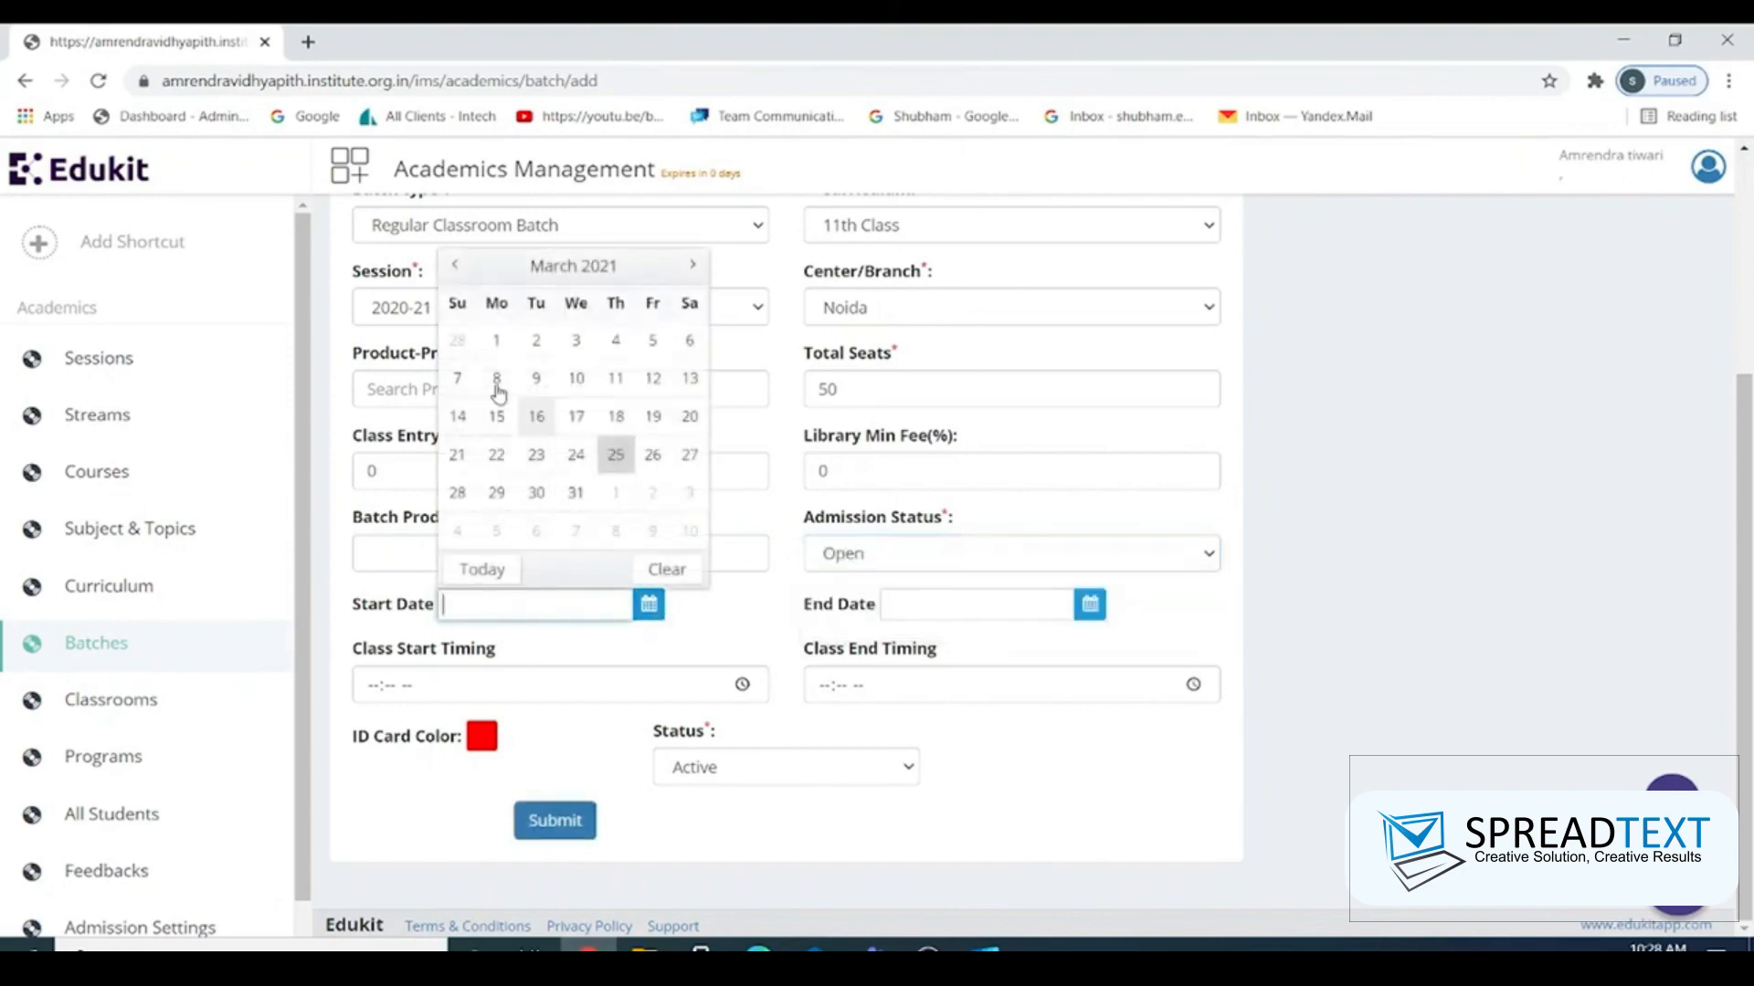
click(496, 341)
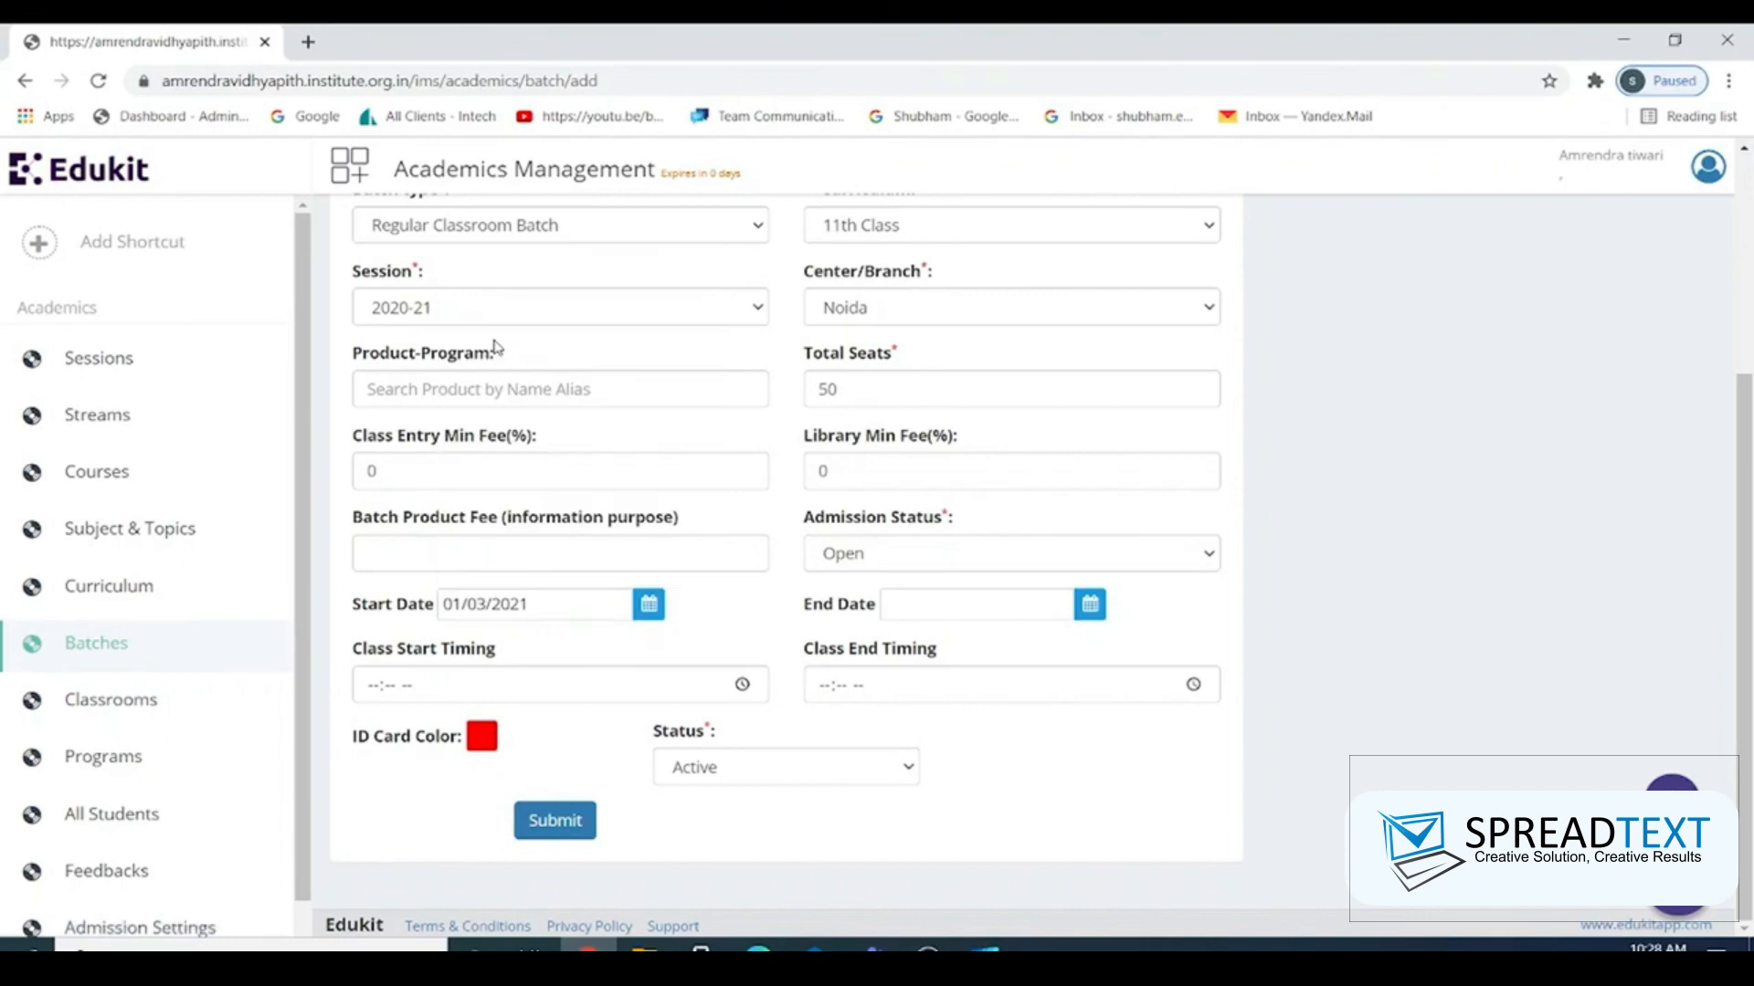
click(1089, 605)
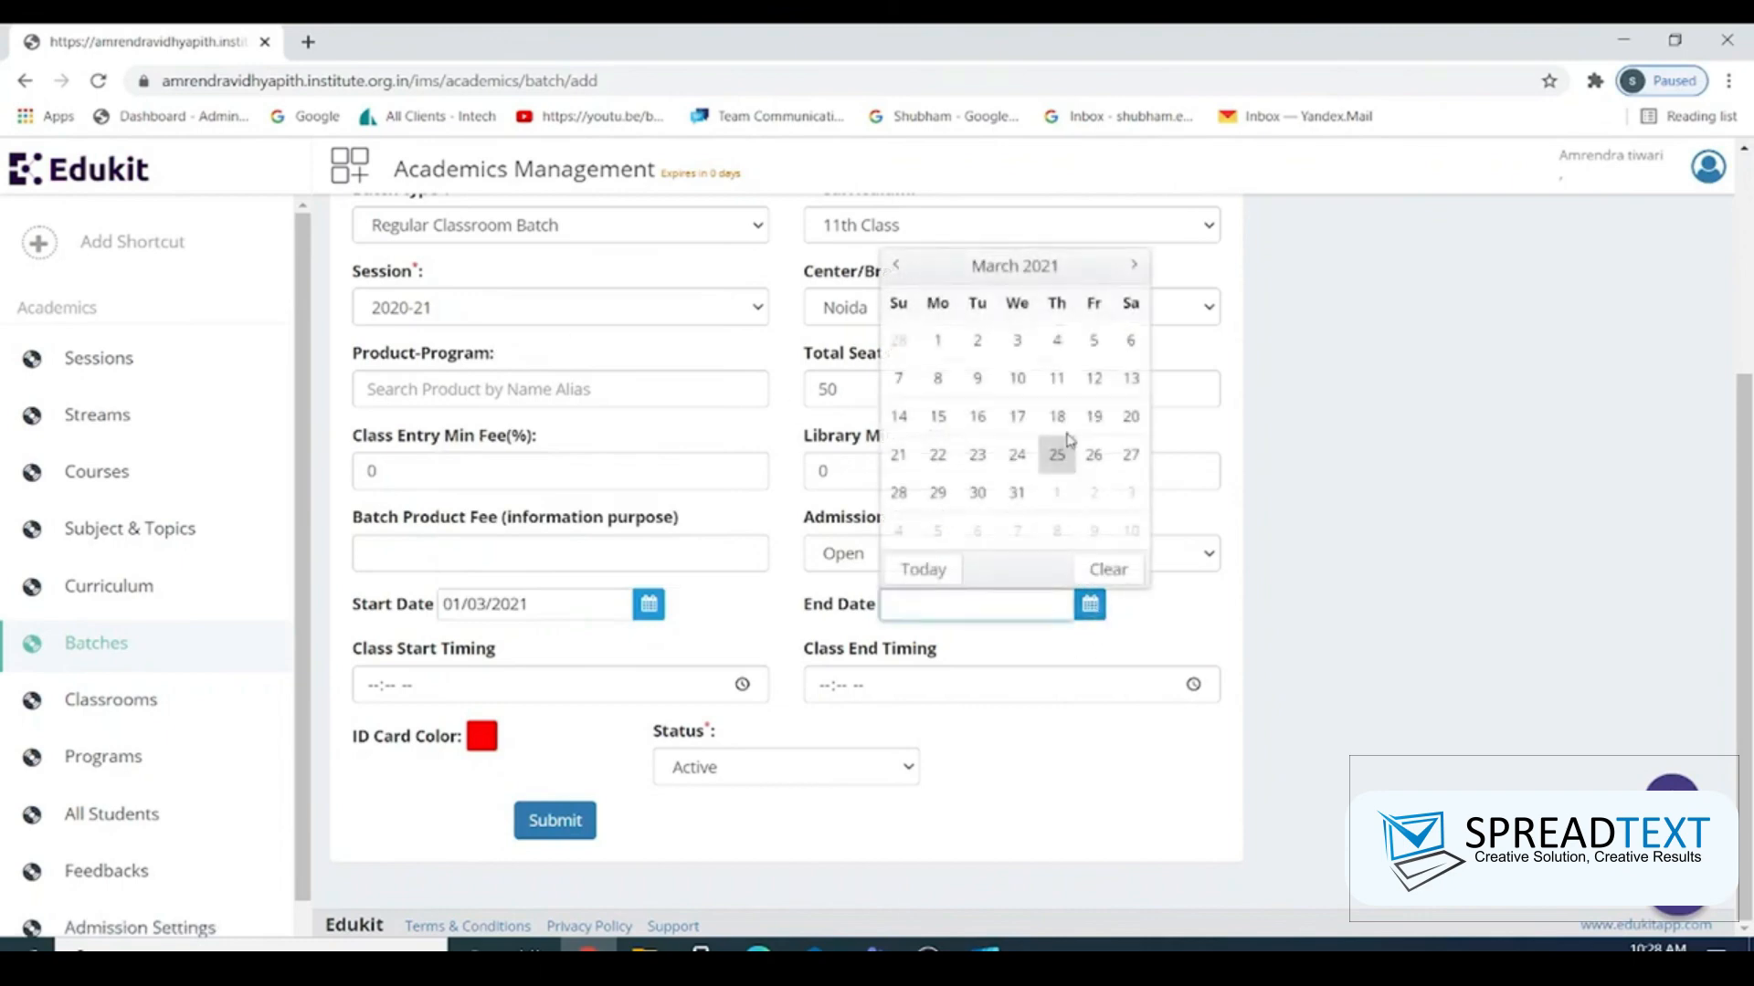
click(938, 341)
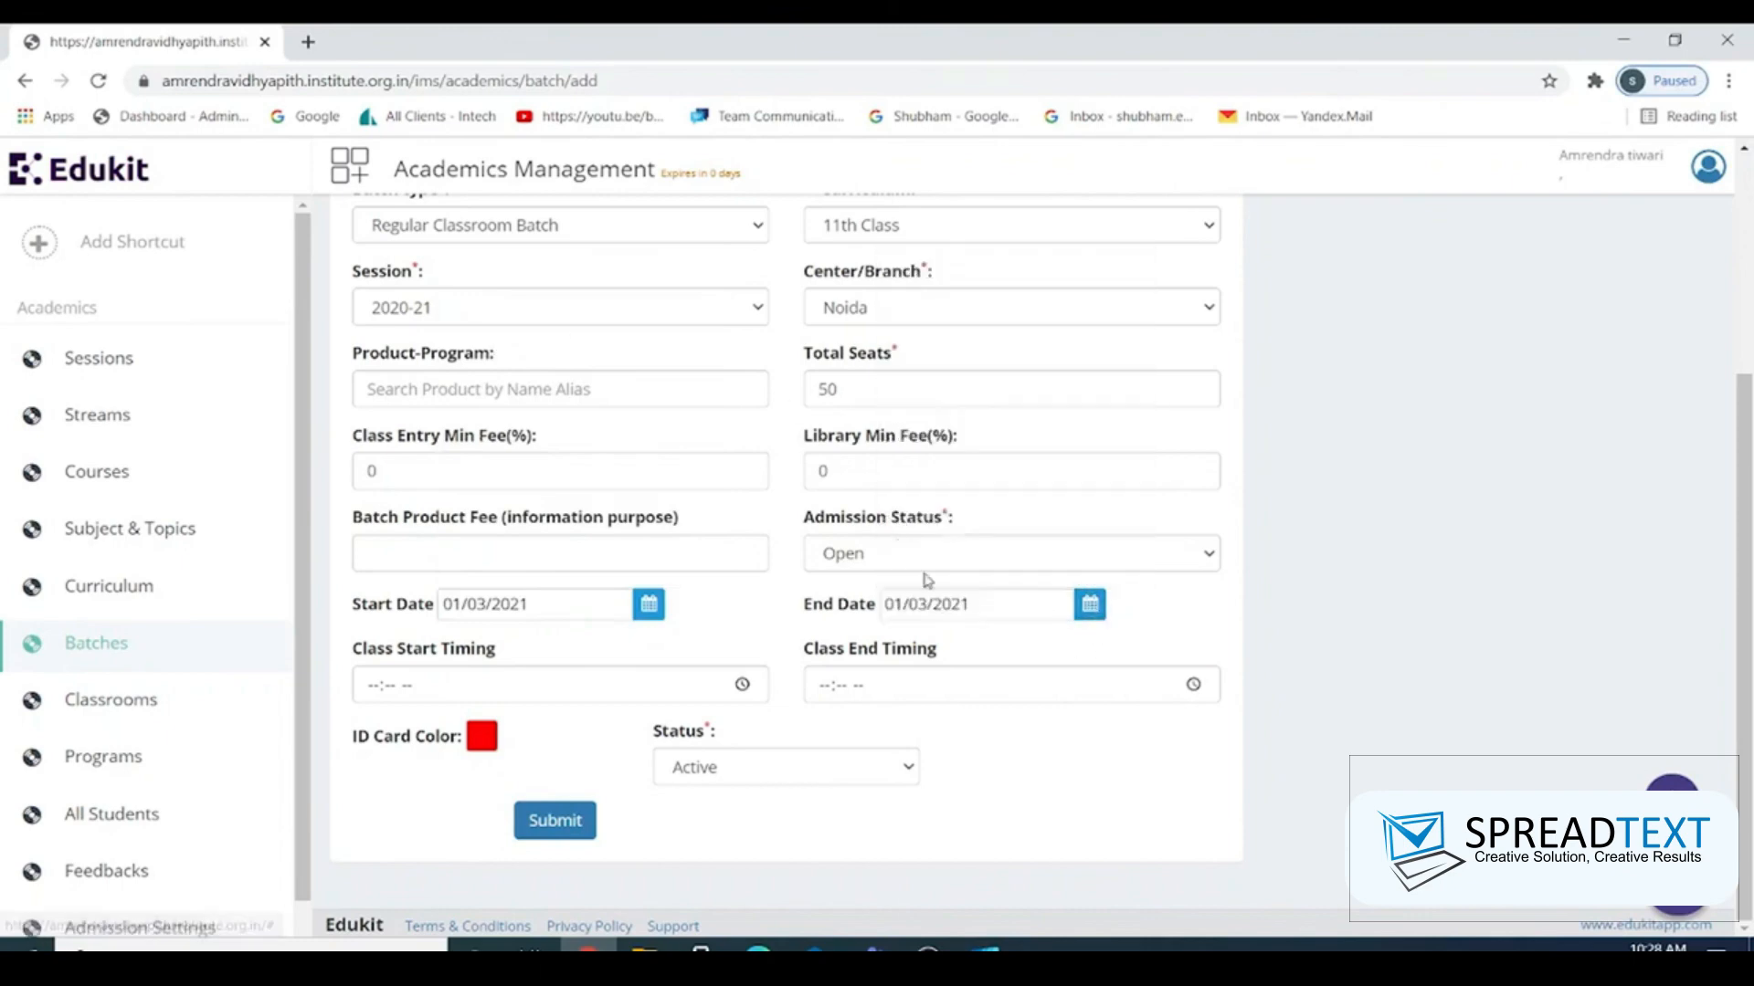
click(971, 601)
key(BackSpace)
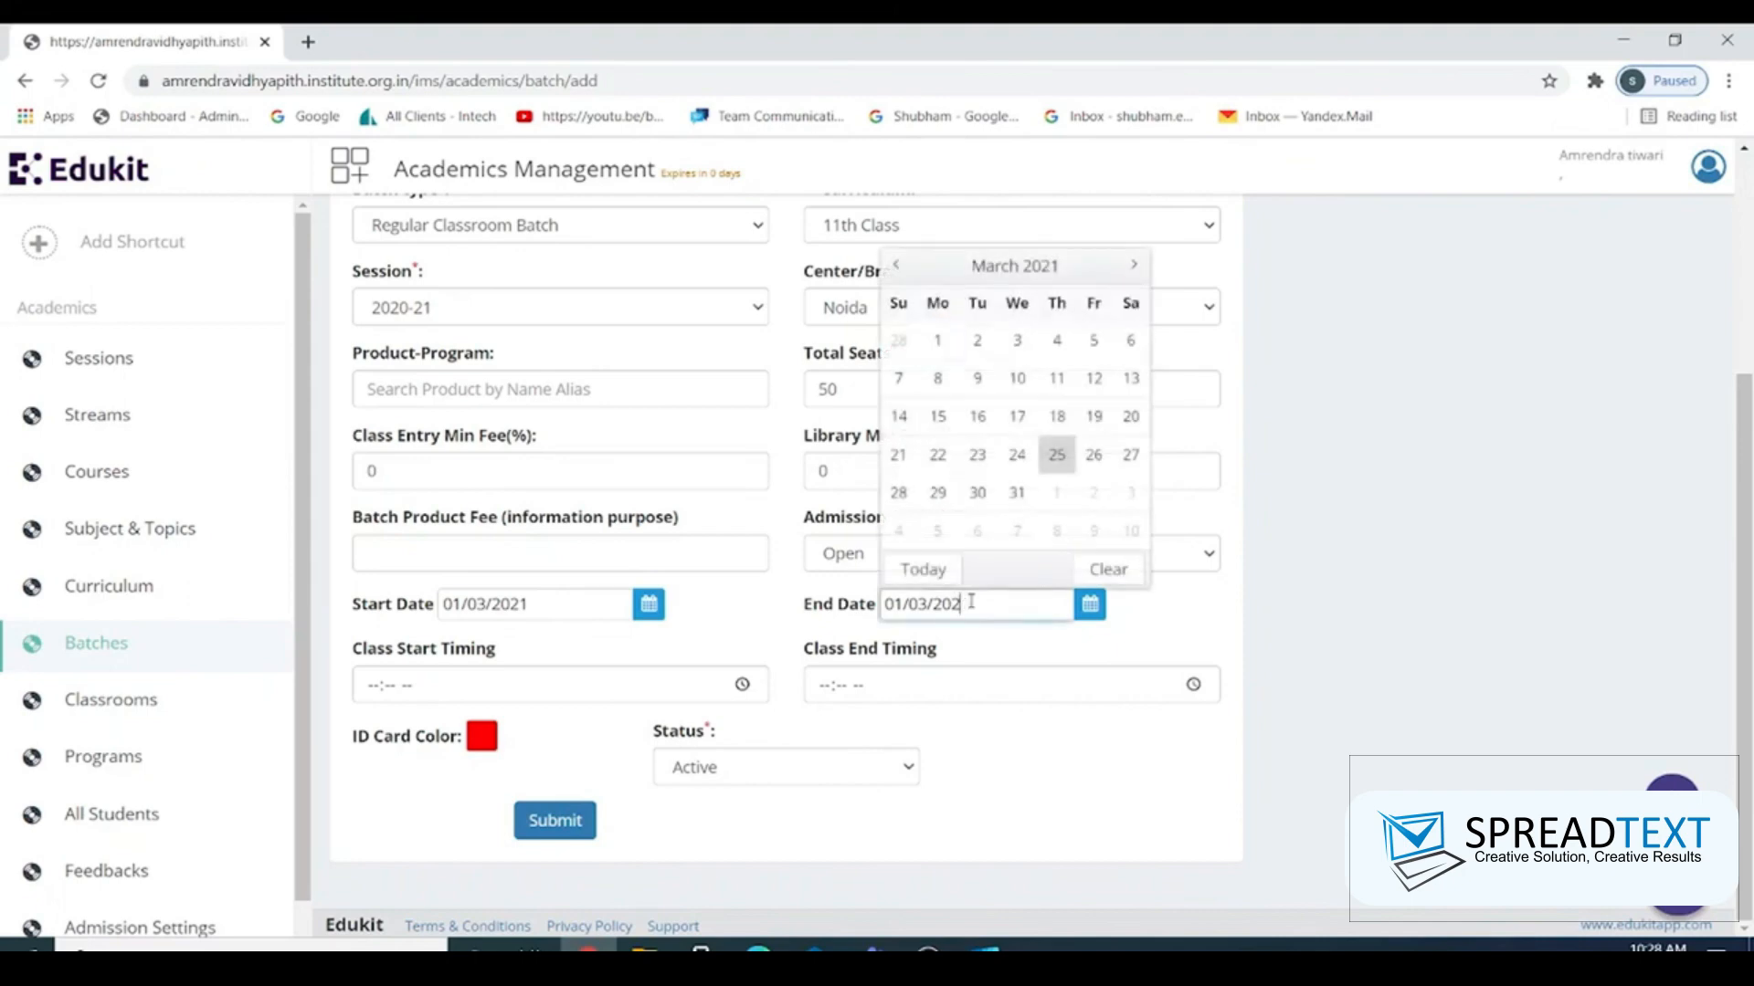
text(2)
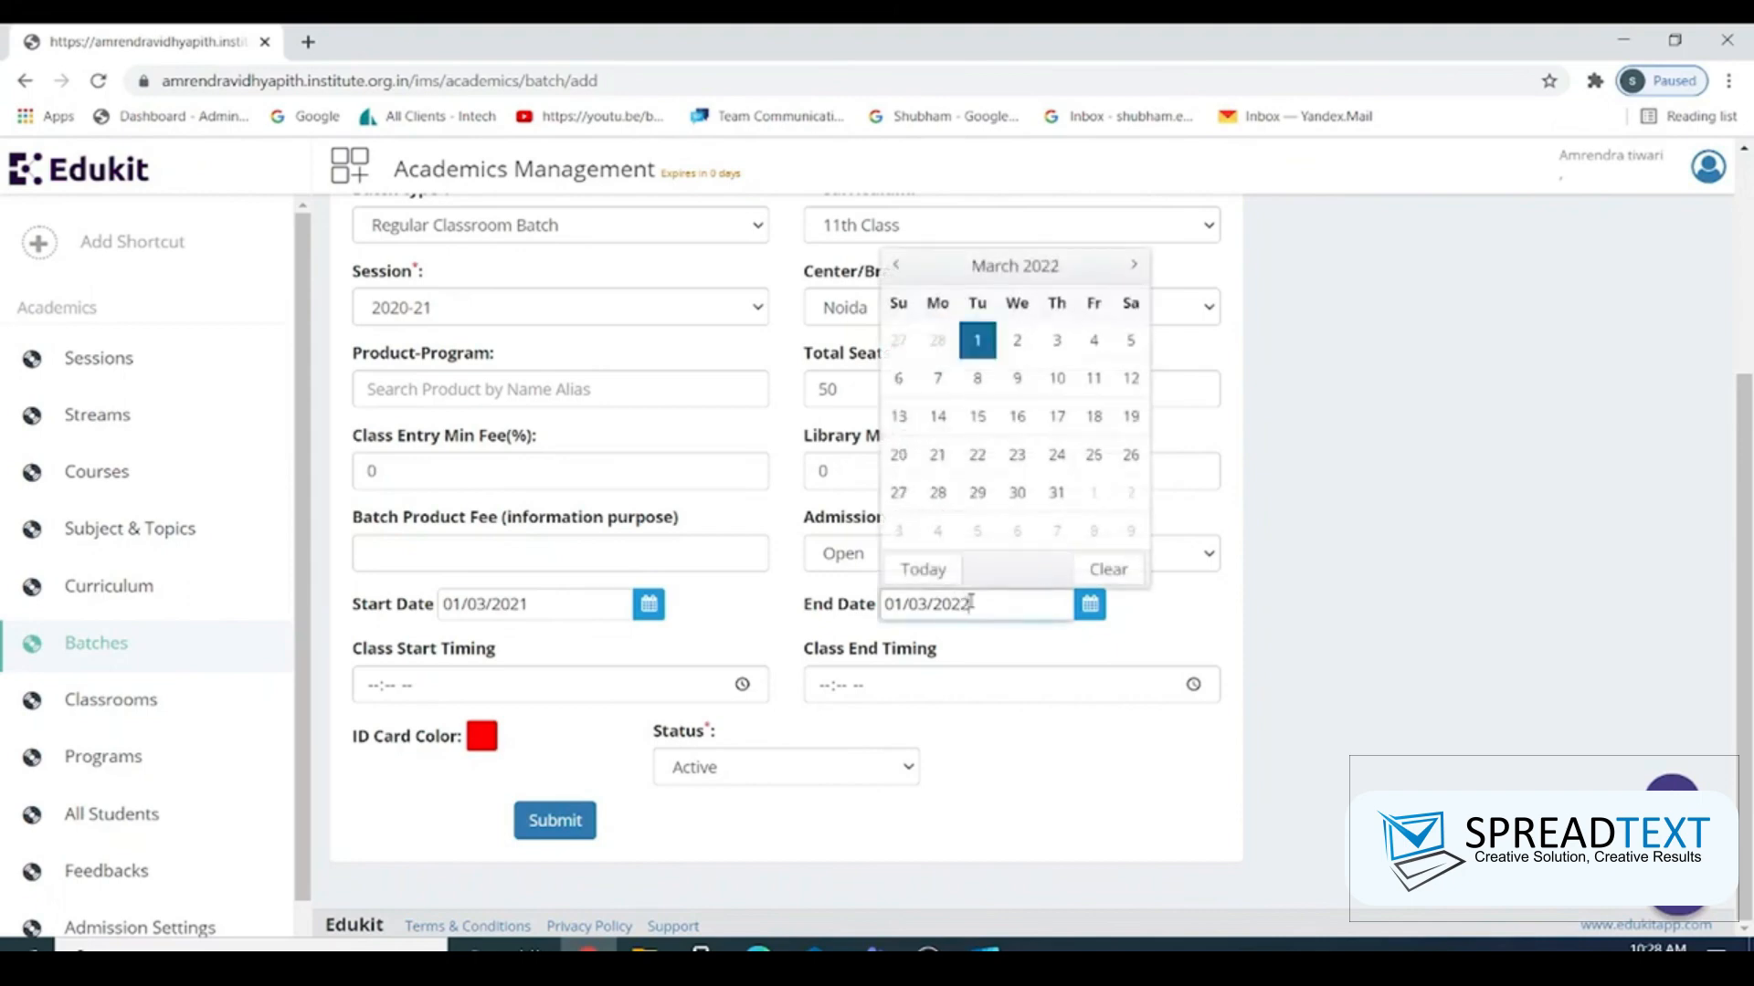
- Set the class start timing to 08:00 AM and the class end timing to 11:00 PM
click(741, 684)
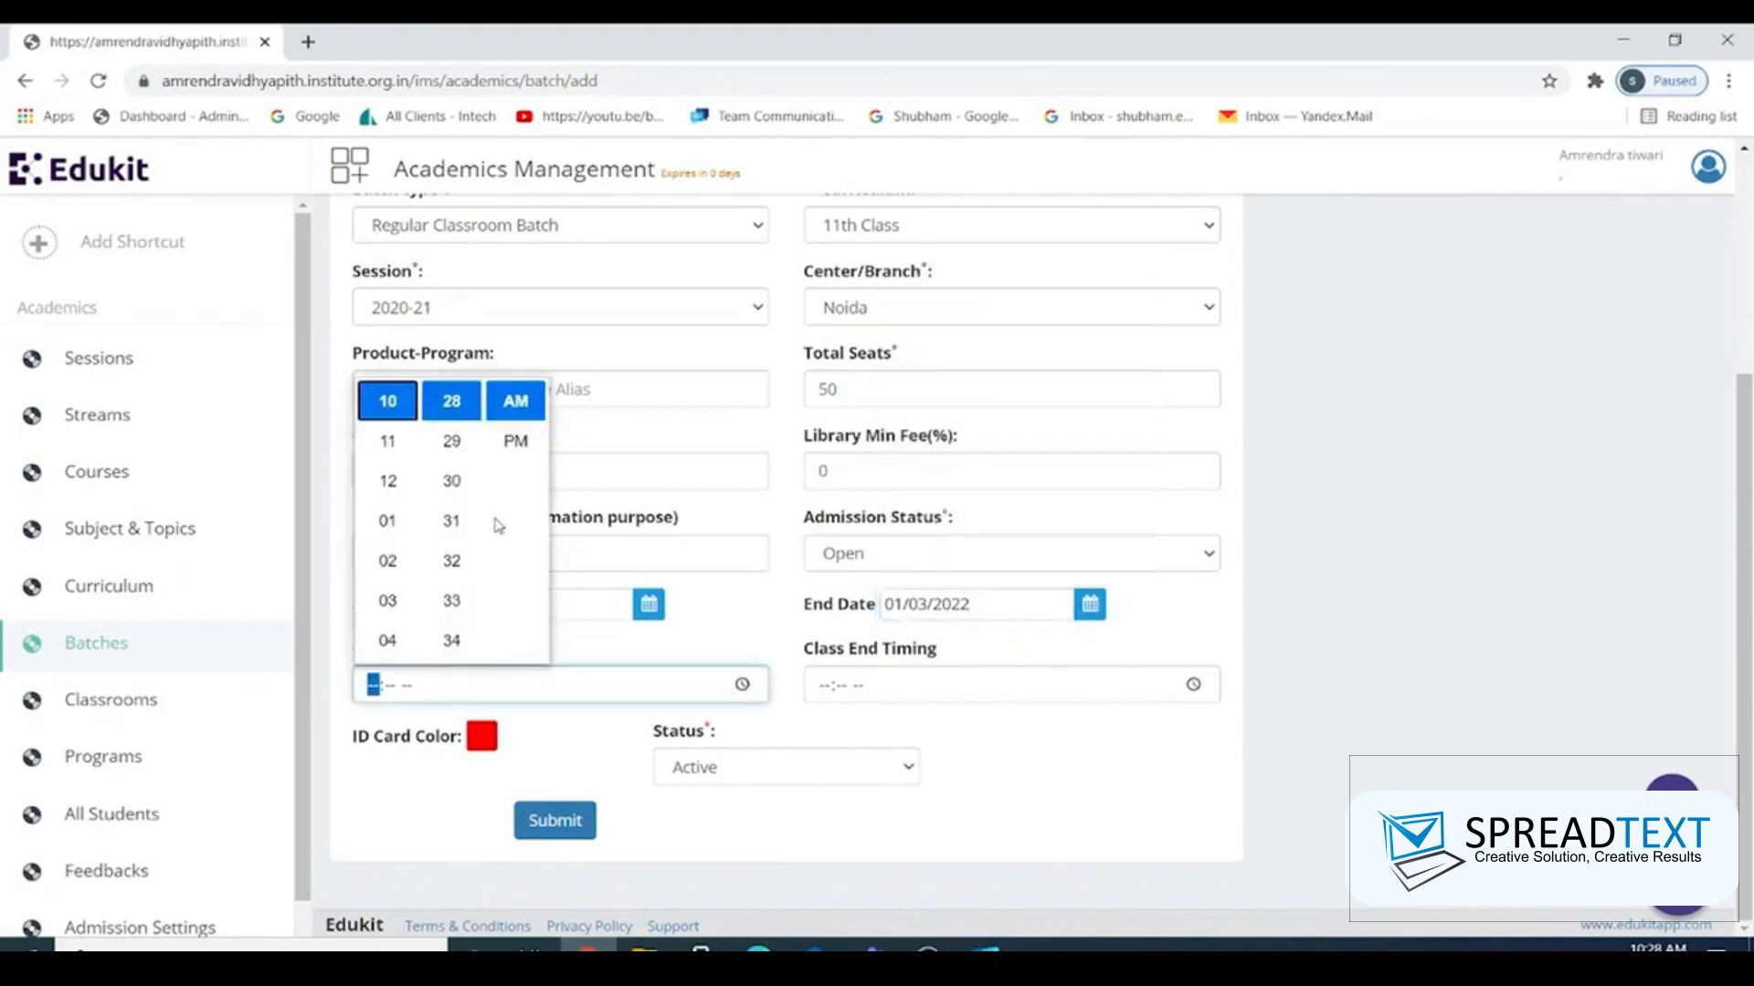
click(385, 644)
click(377, 692)
text(0)
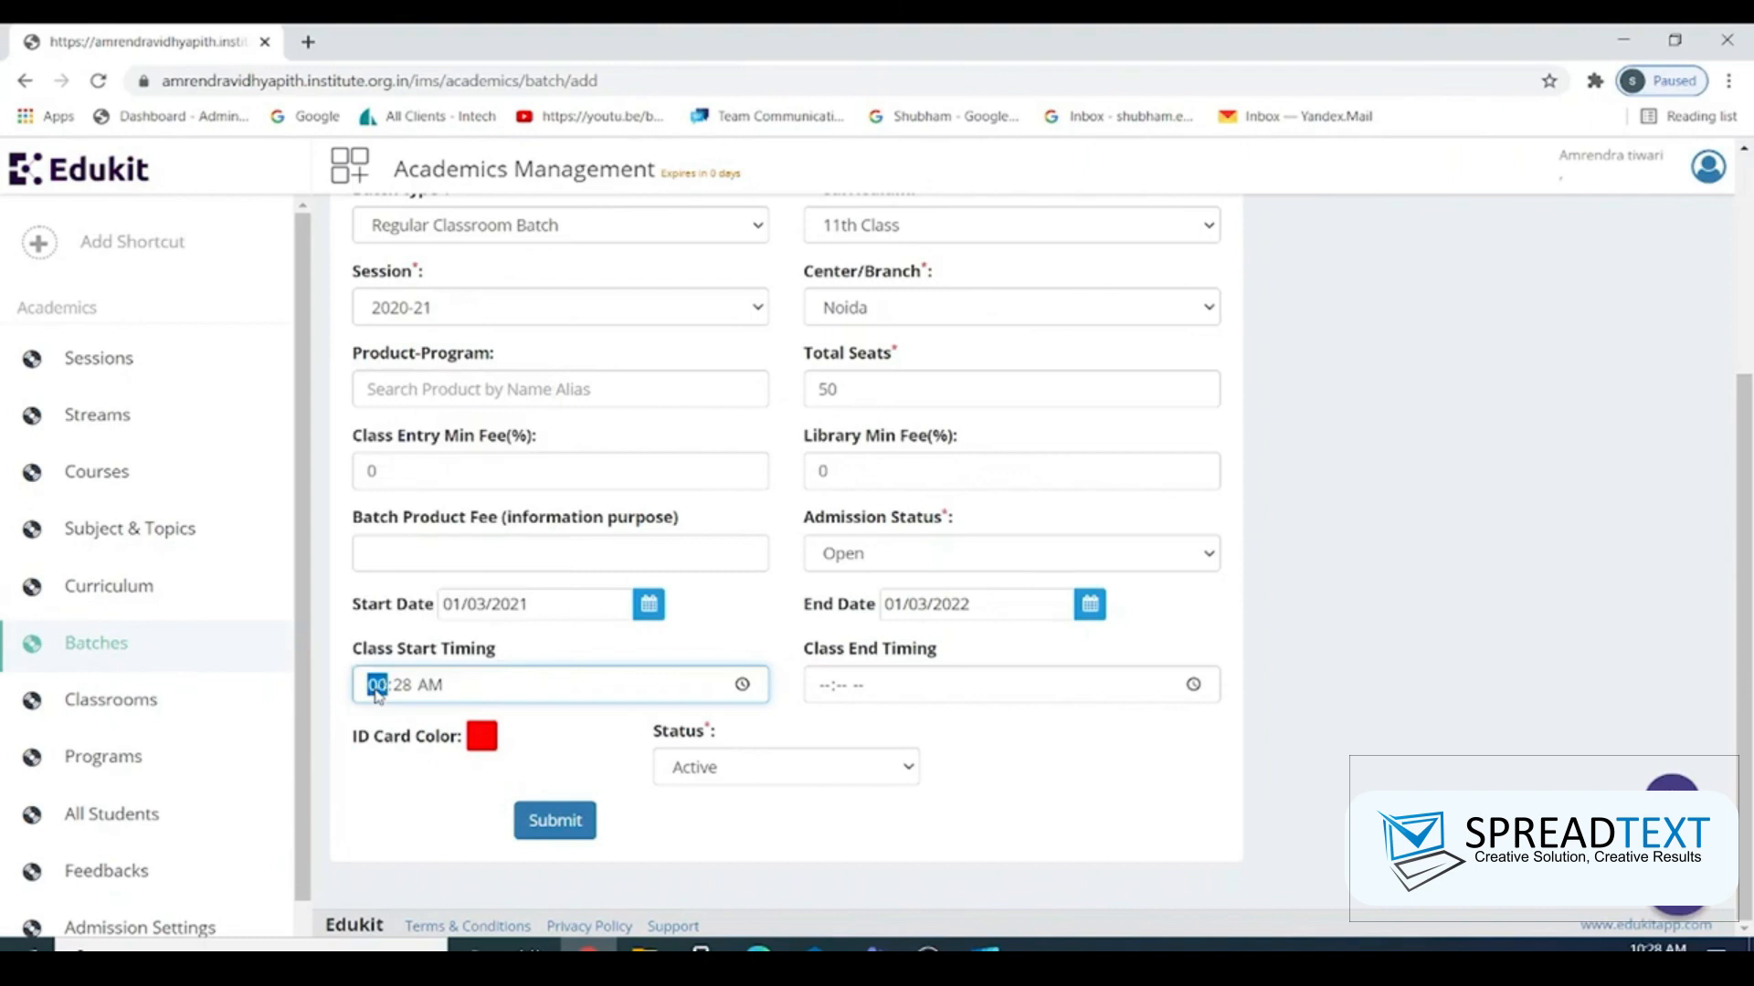
text(8:00)
click(1193, 685)
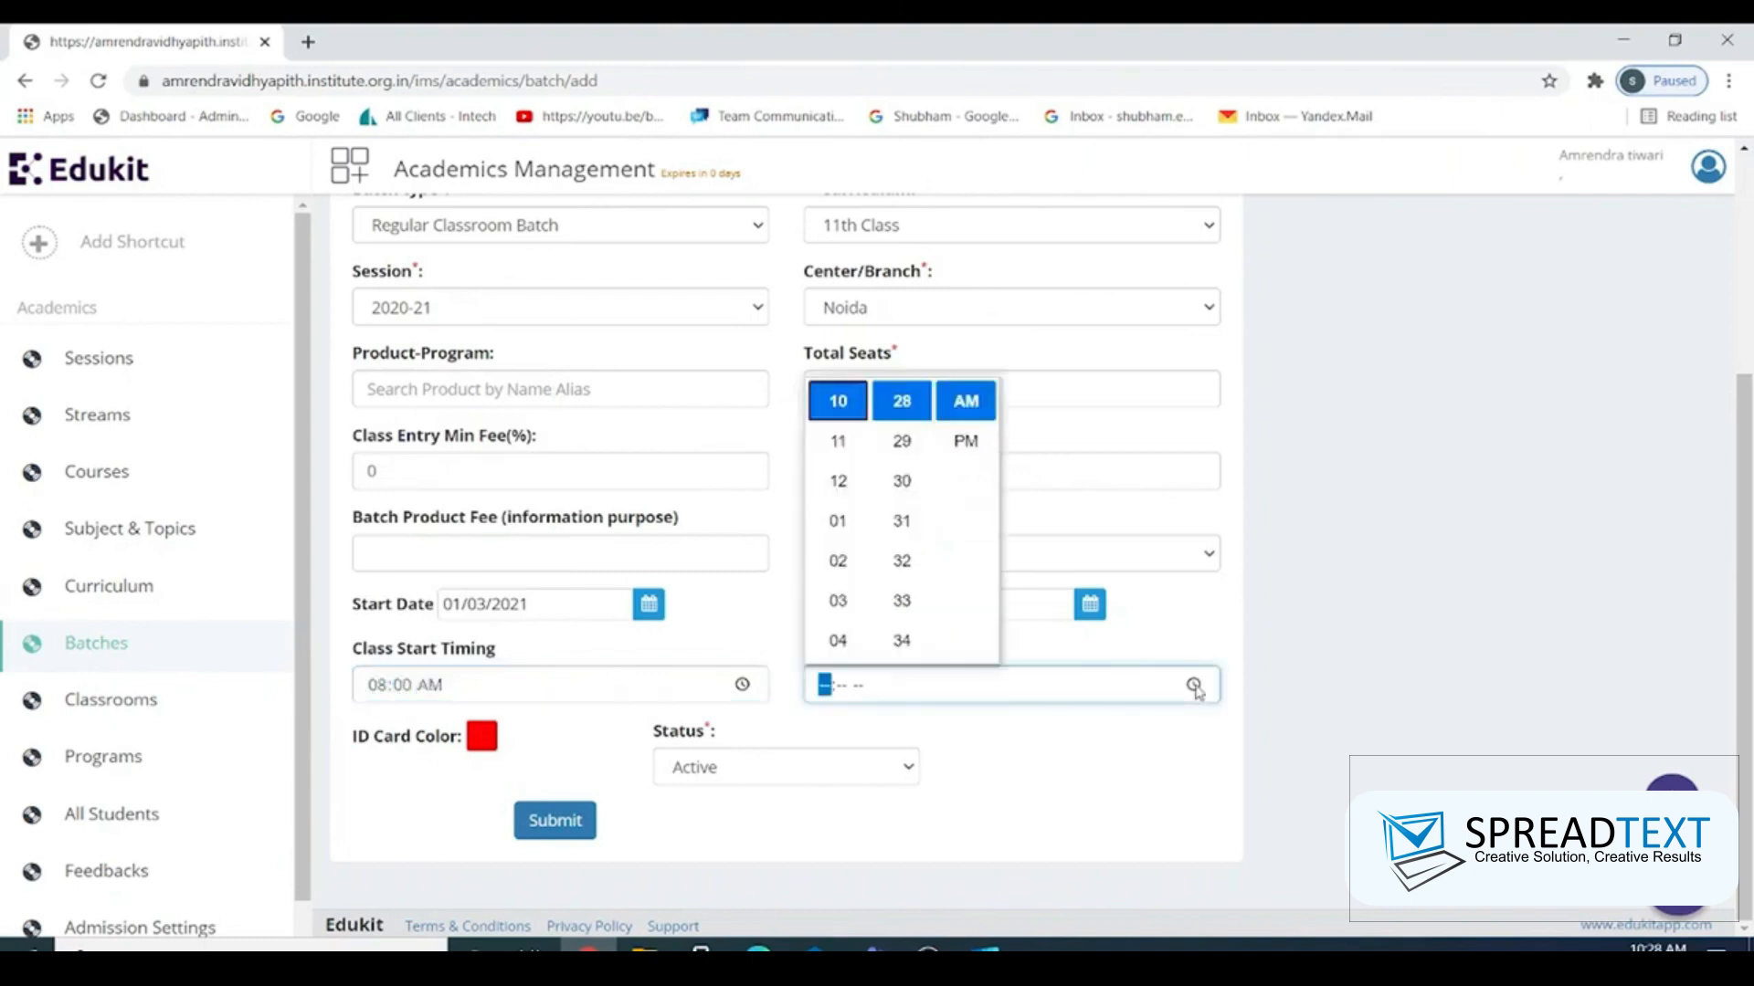
click(838, 442)
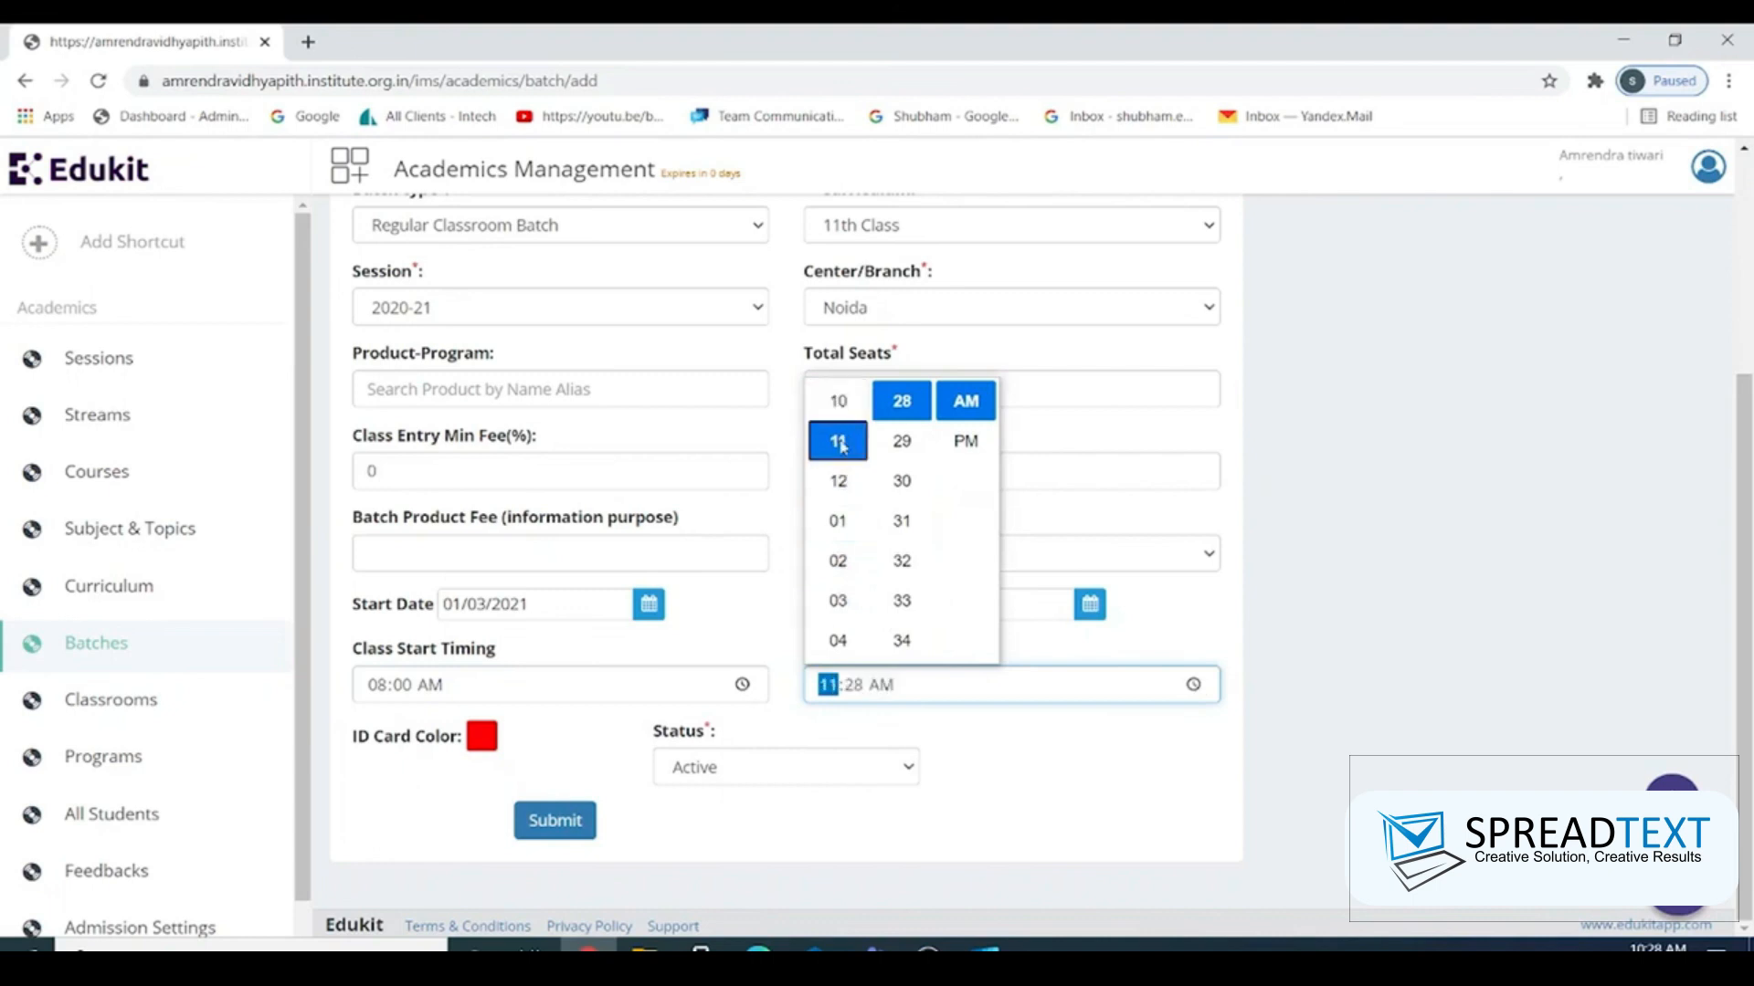
click(856, 692)
text(00)
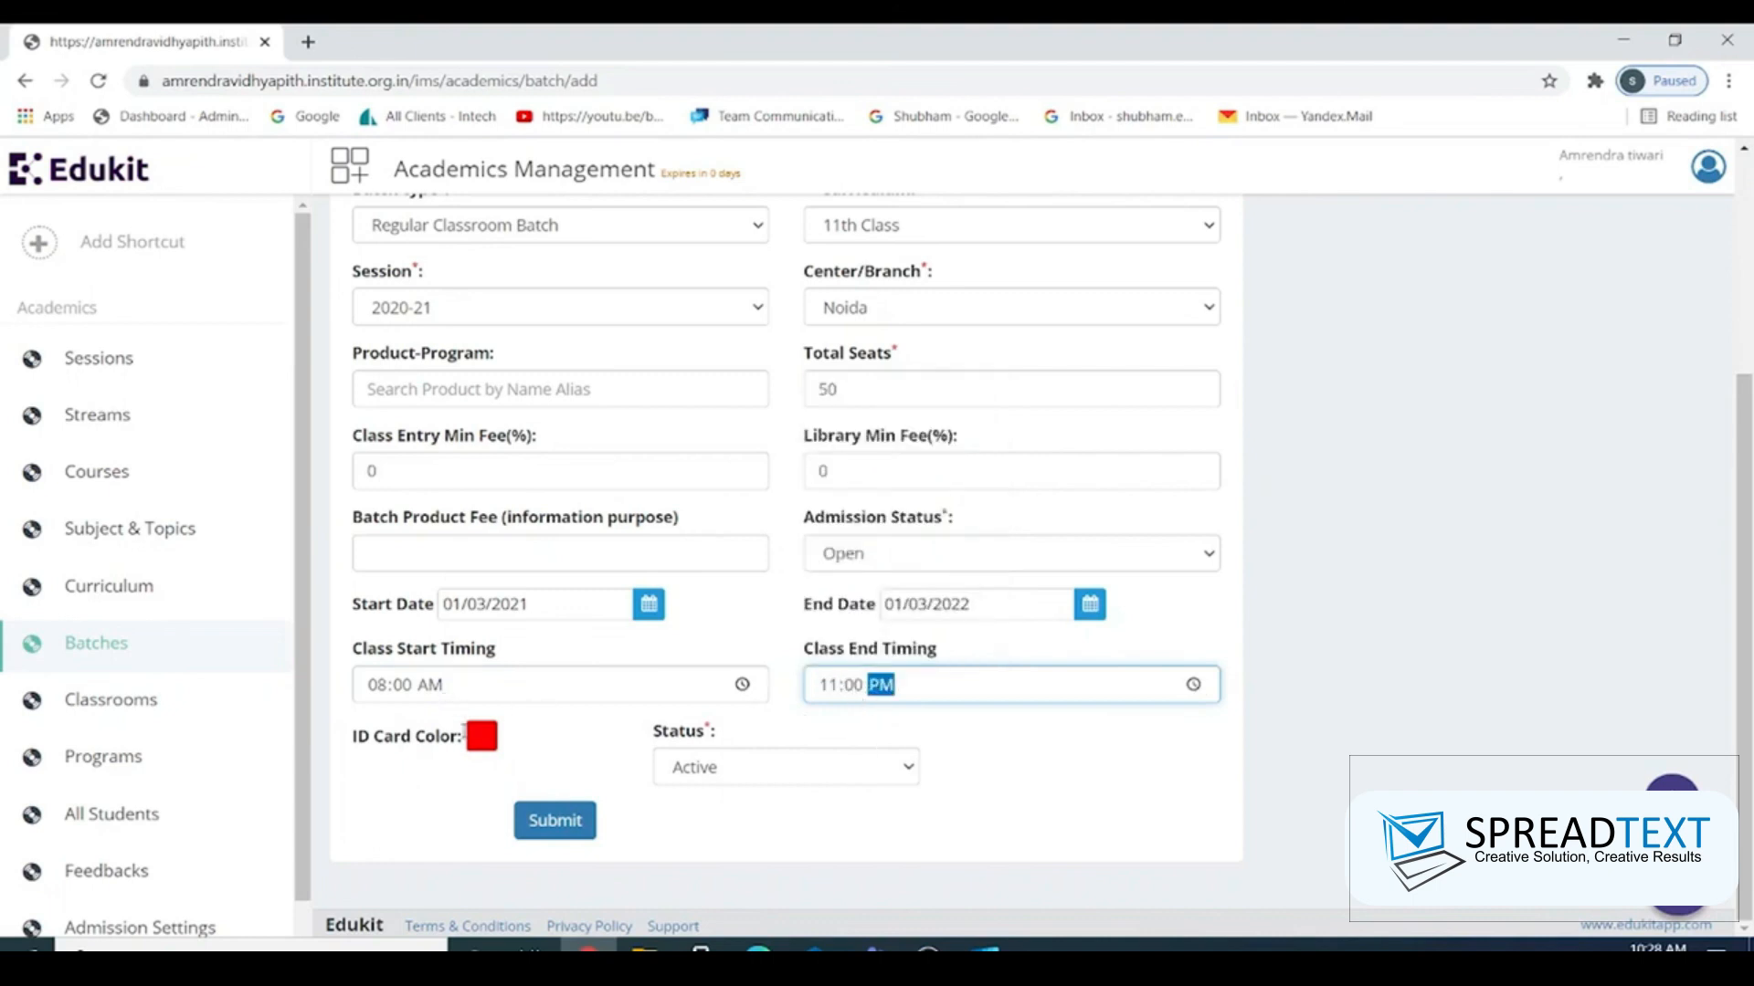
- Change the batch's ID card color to cyan and submit the batch
click(482, 741)
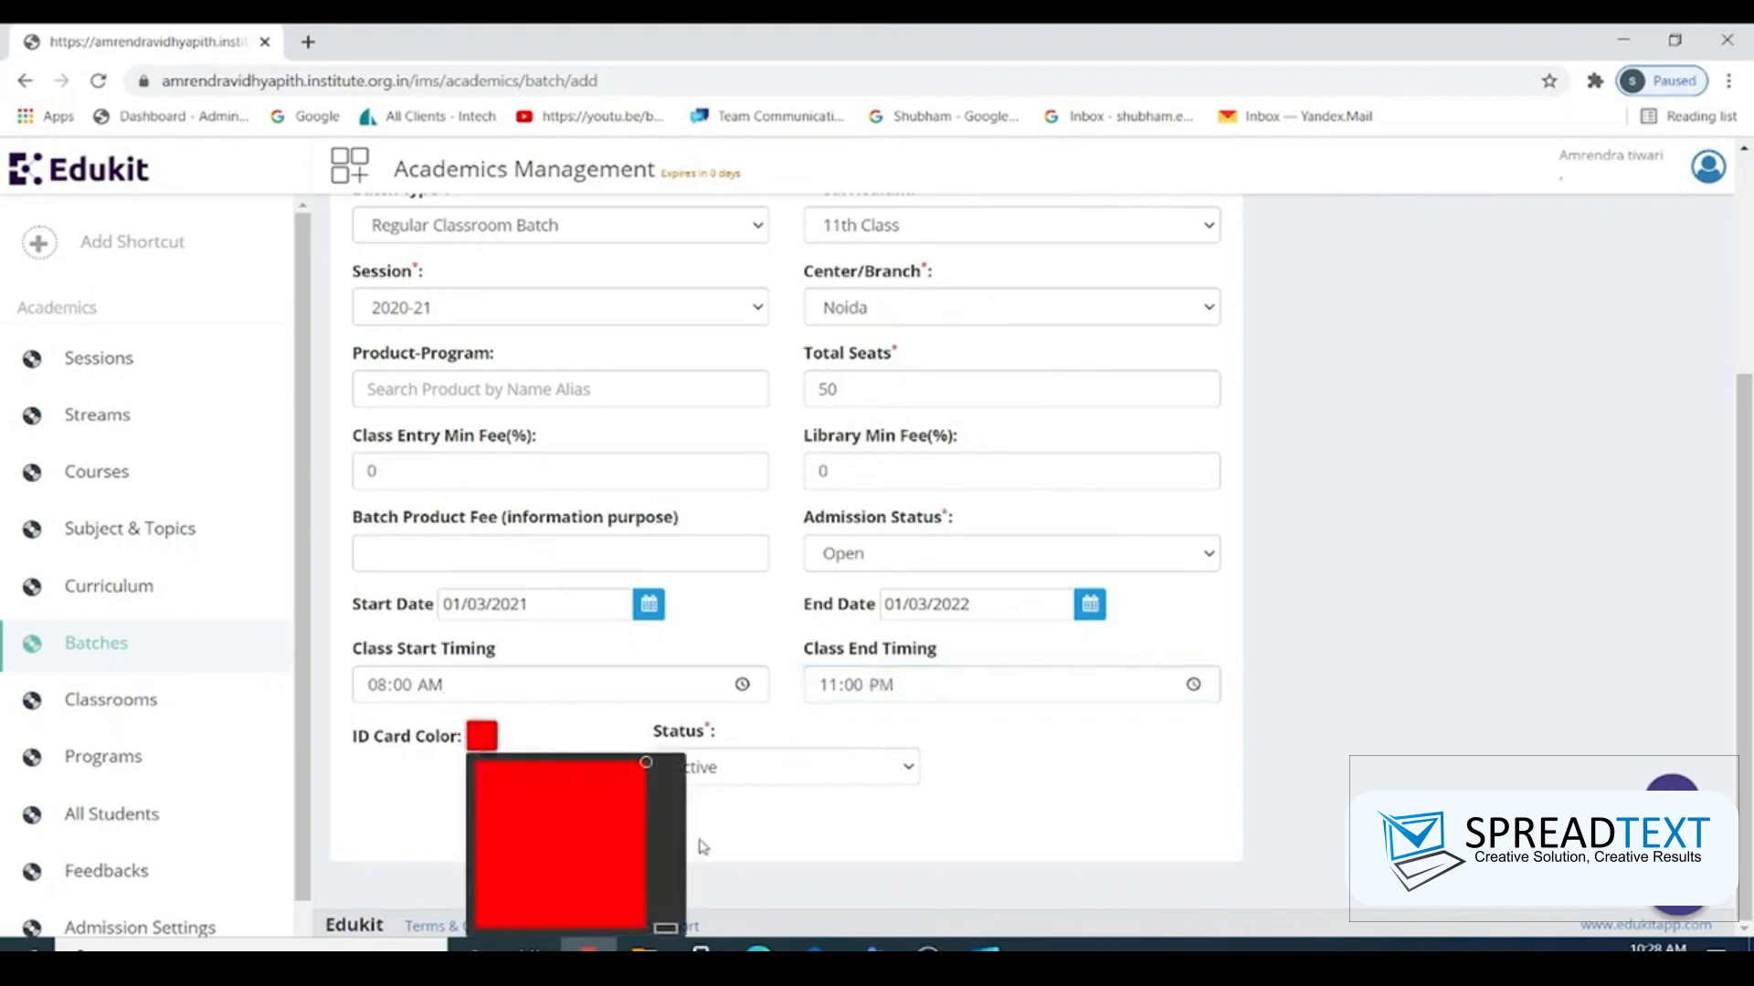
drag(670, 938, 685, 840)
click(735, 831)
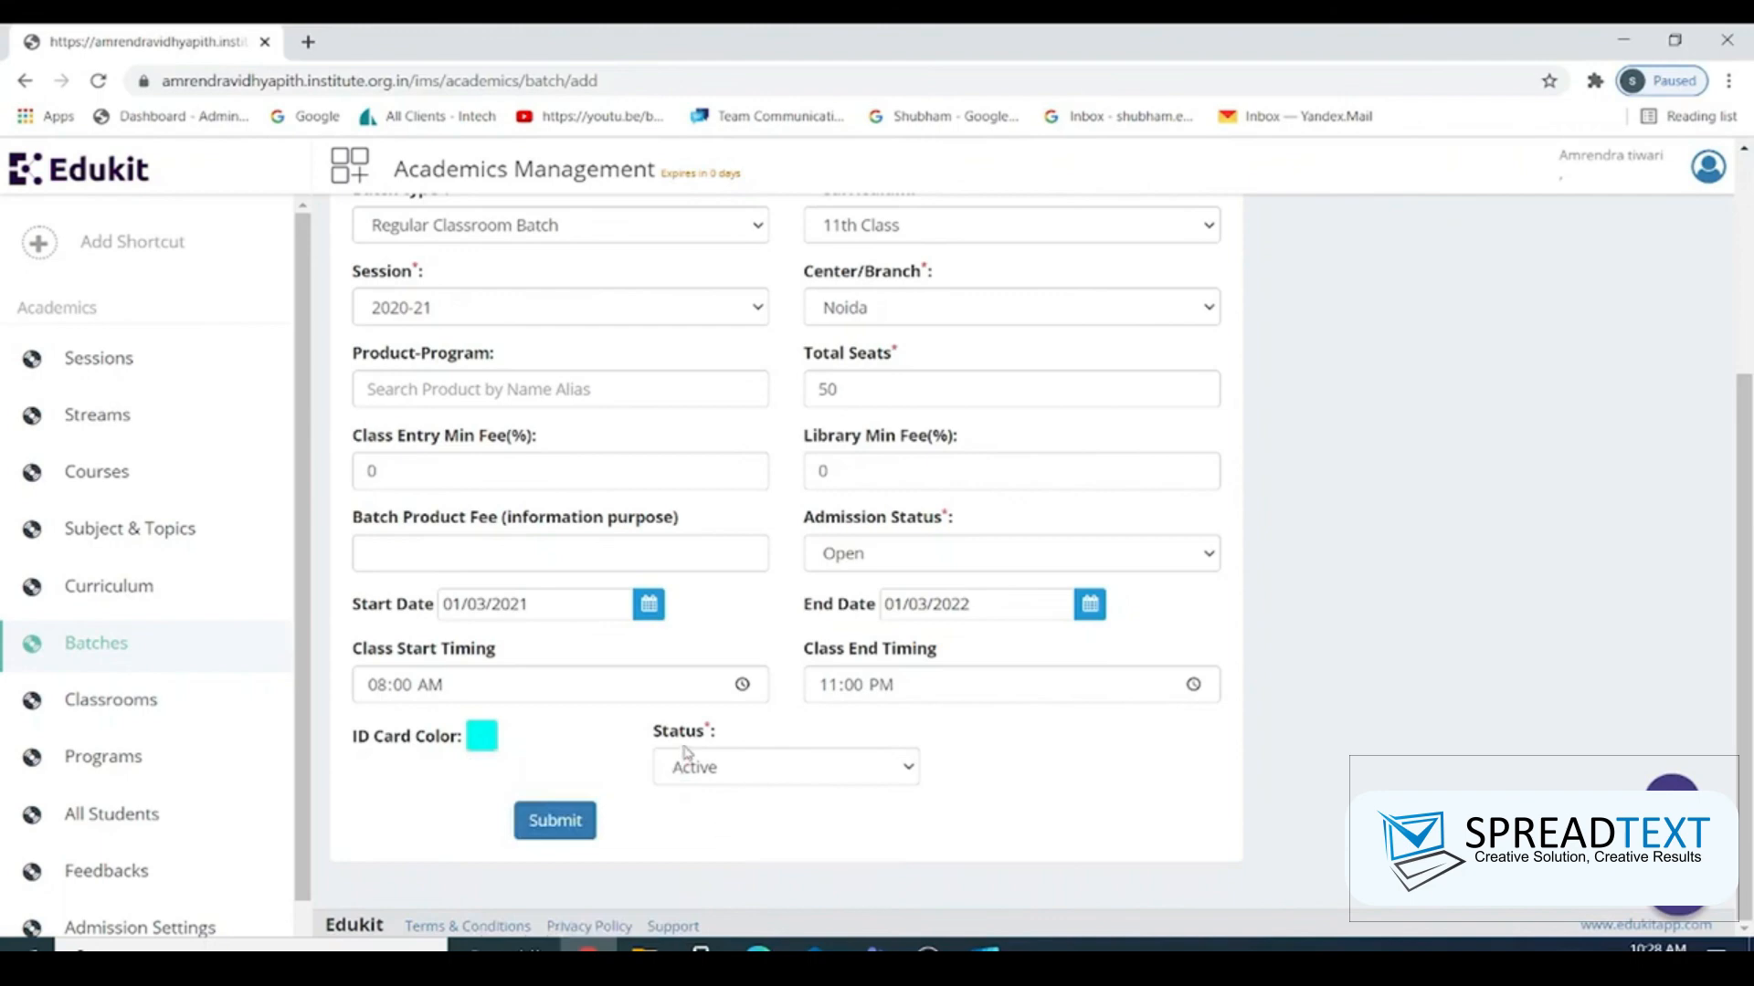
click(596, 812)
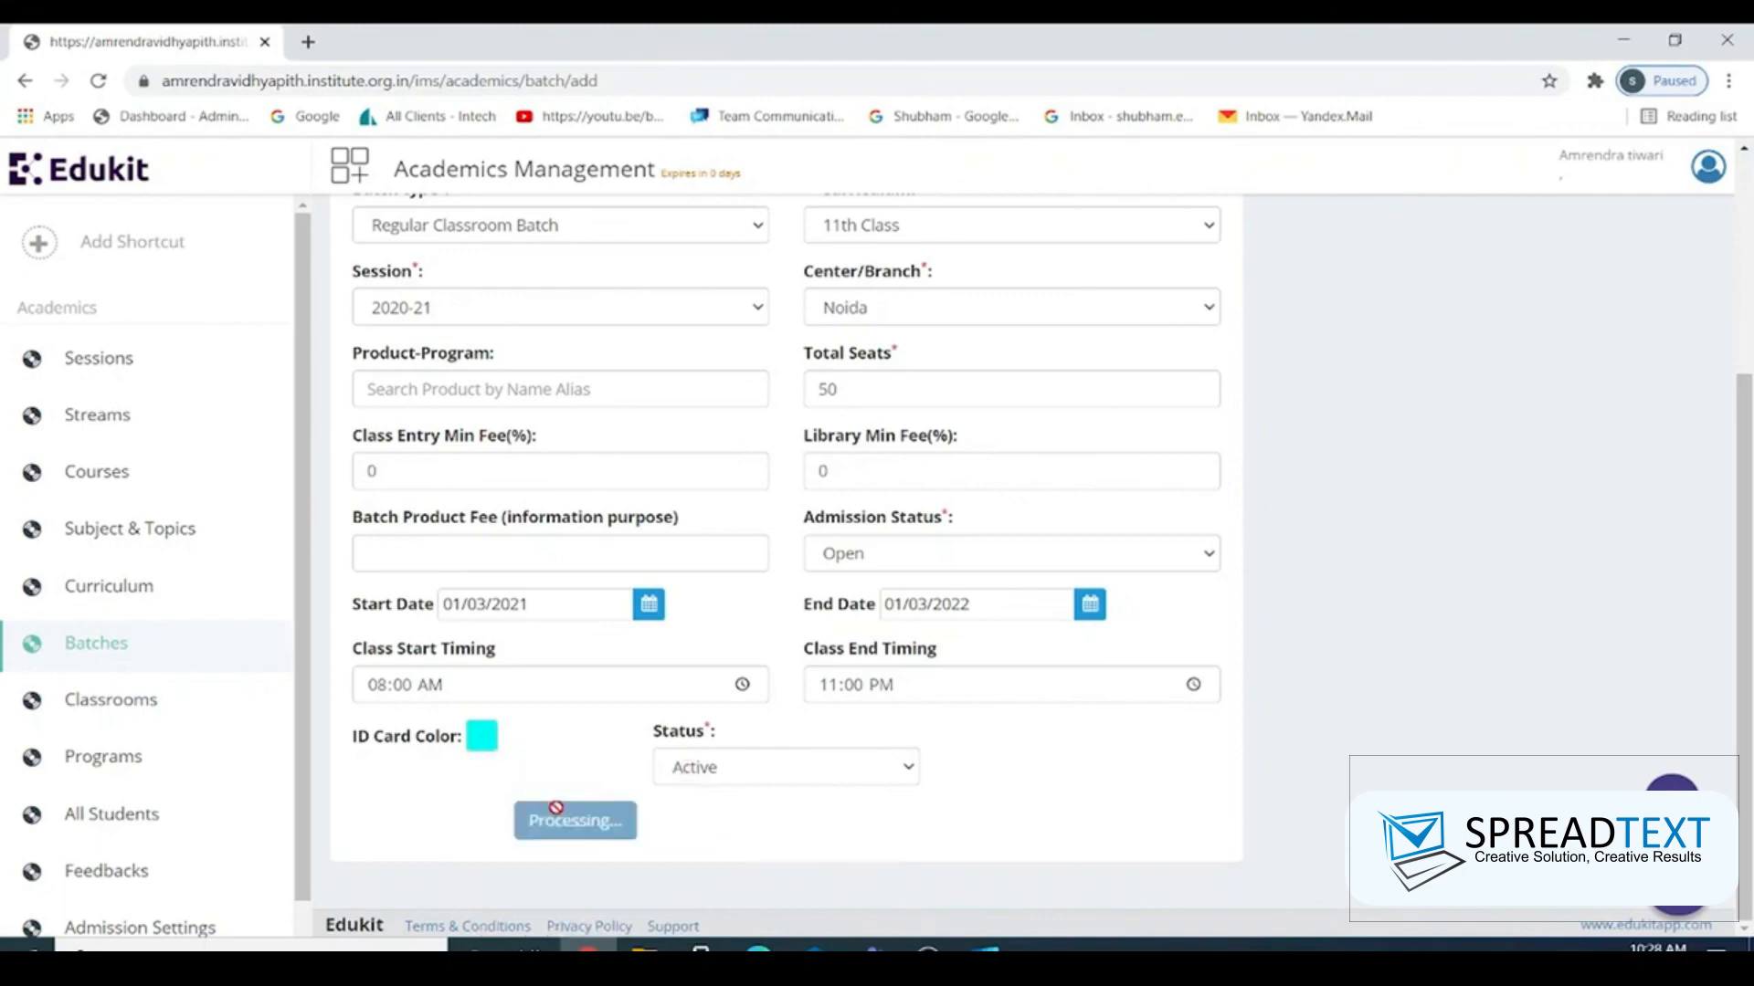
- Open the 11th Class ( Math ) batch from the batch list and add the Probability subject from the Science ( Math ) stream
click(146, 649)
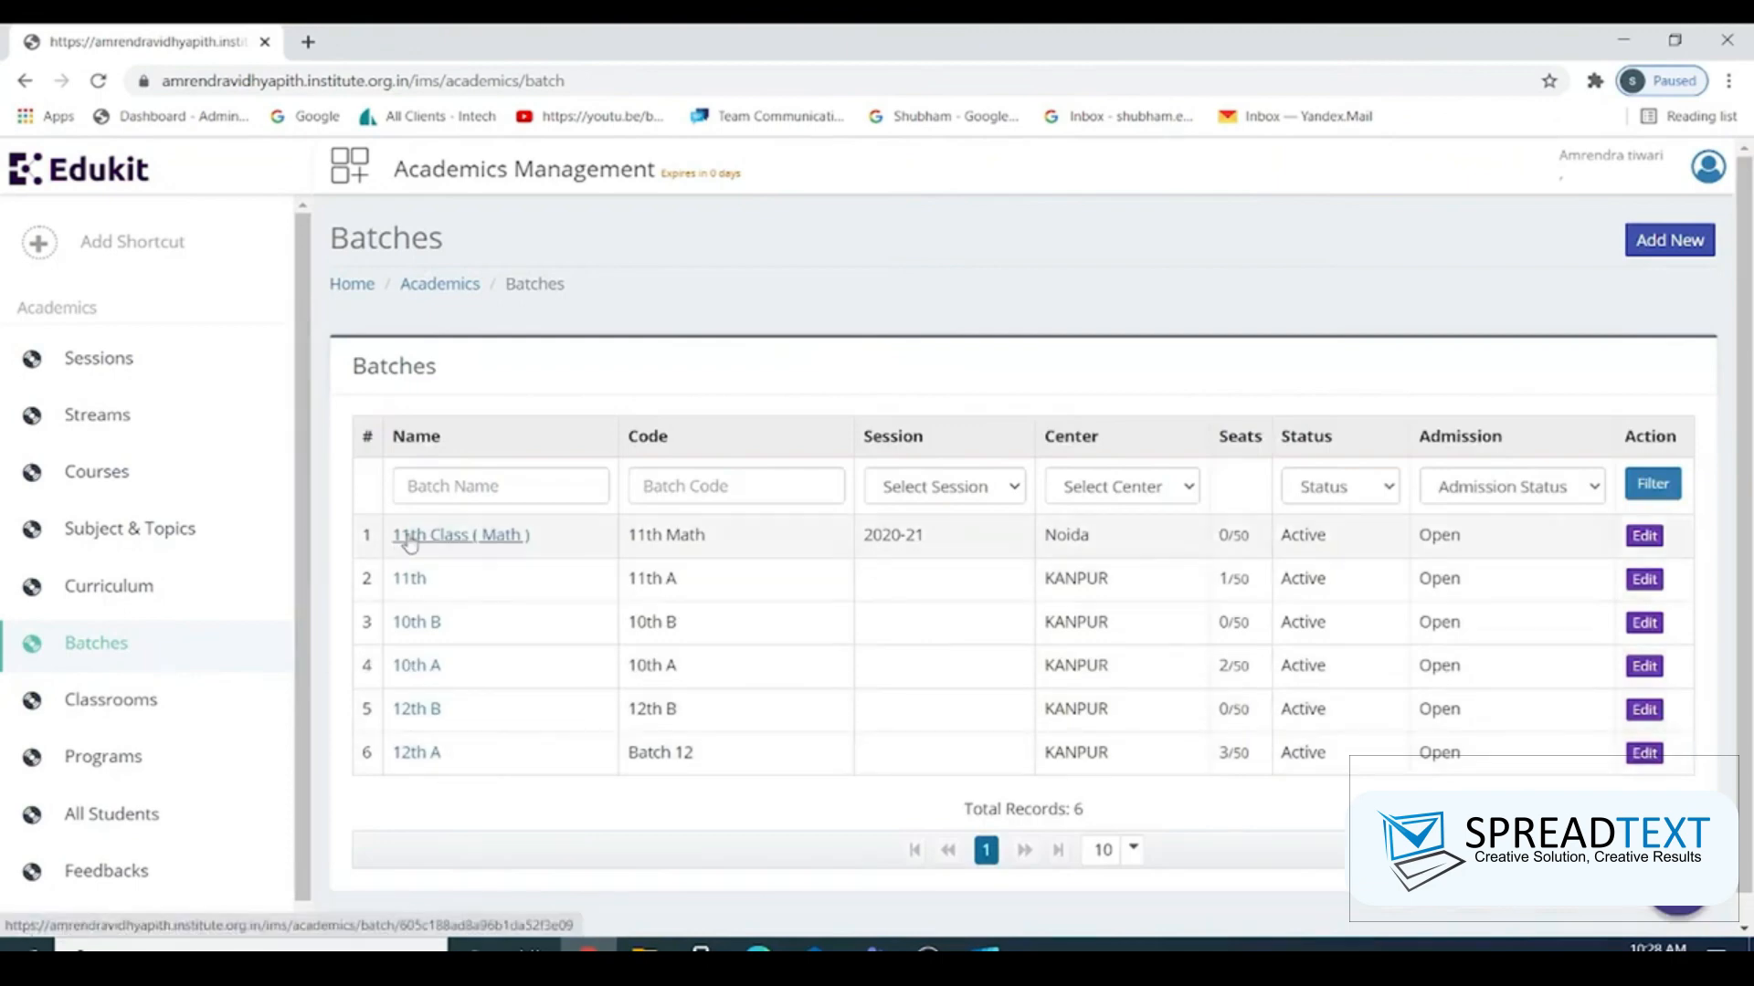
click(410, 539)
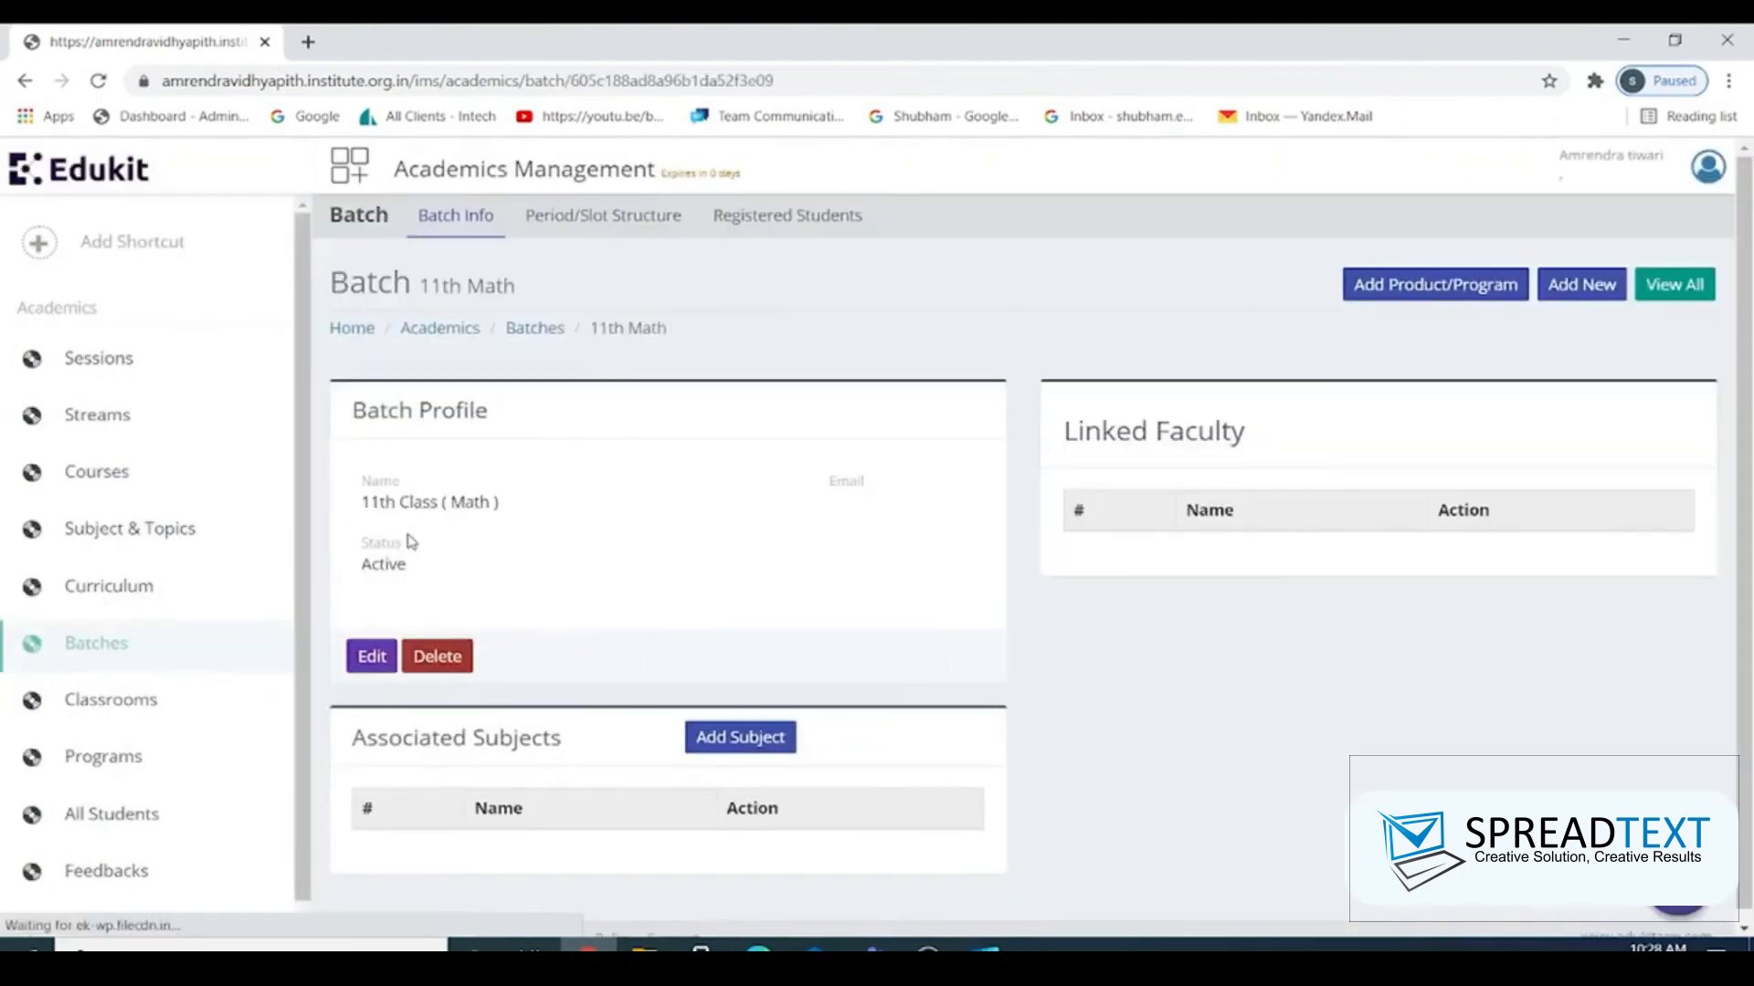
scroll(872, 538, down, 1)
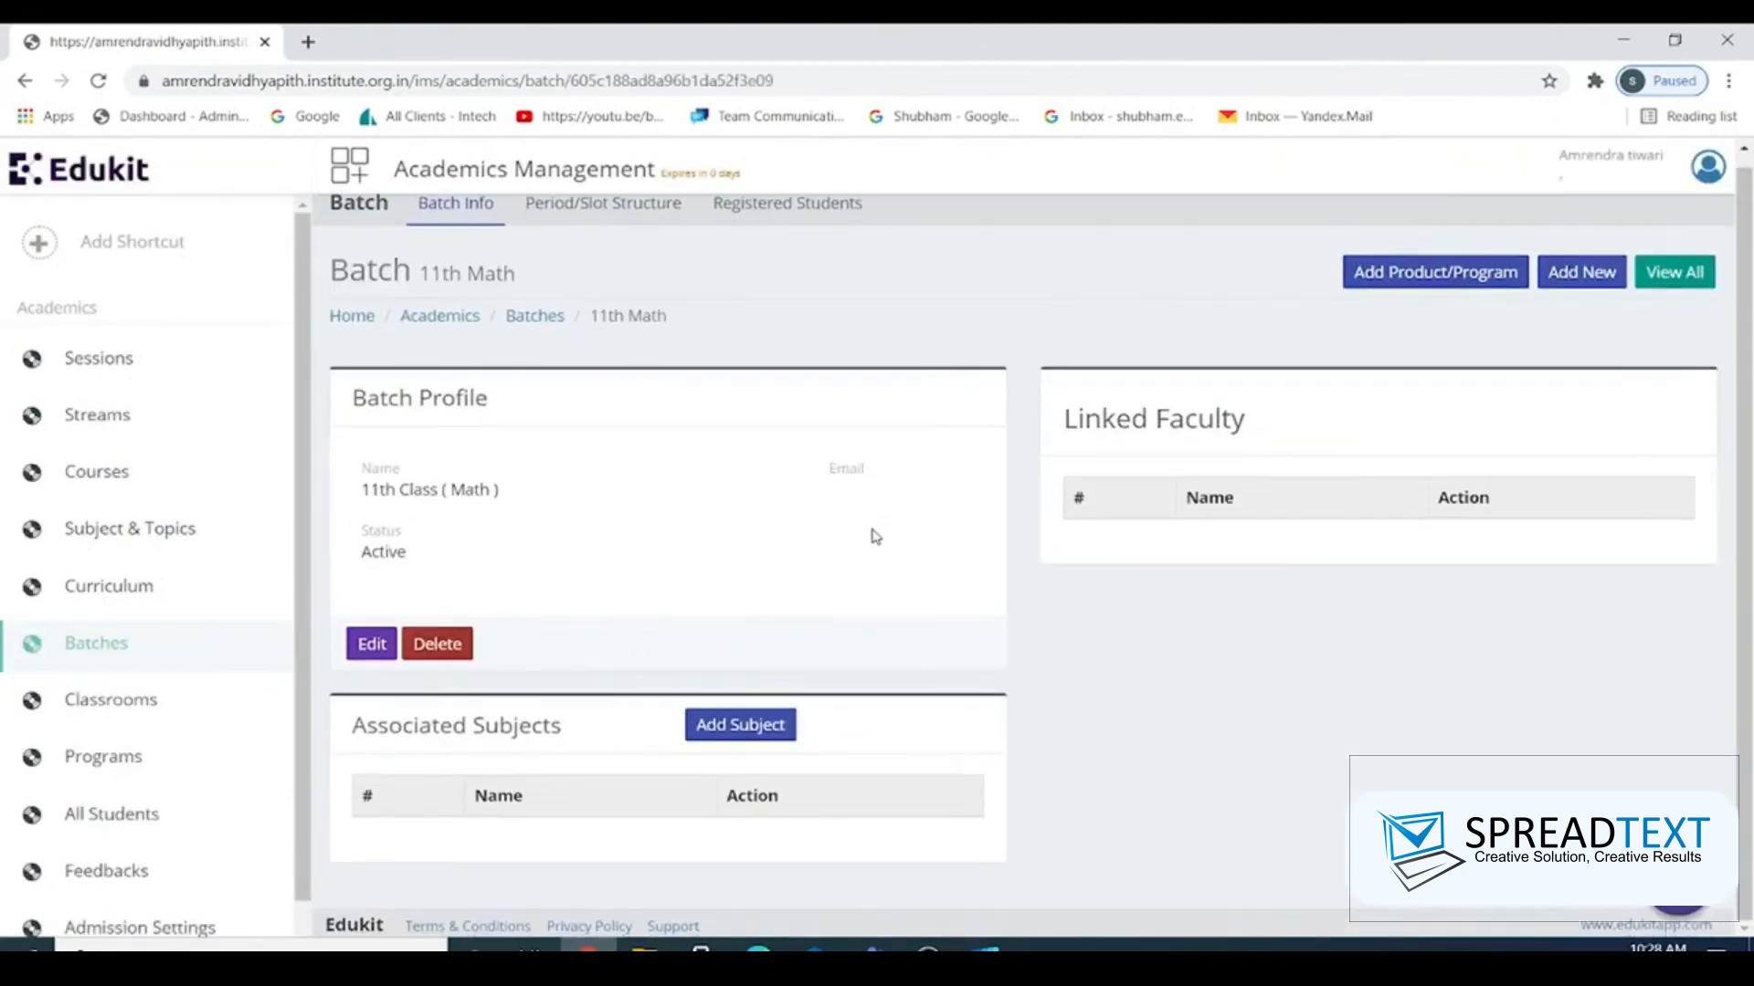
click(734, 724)
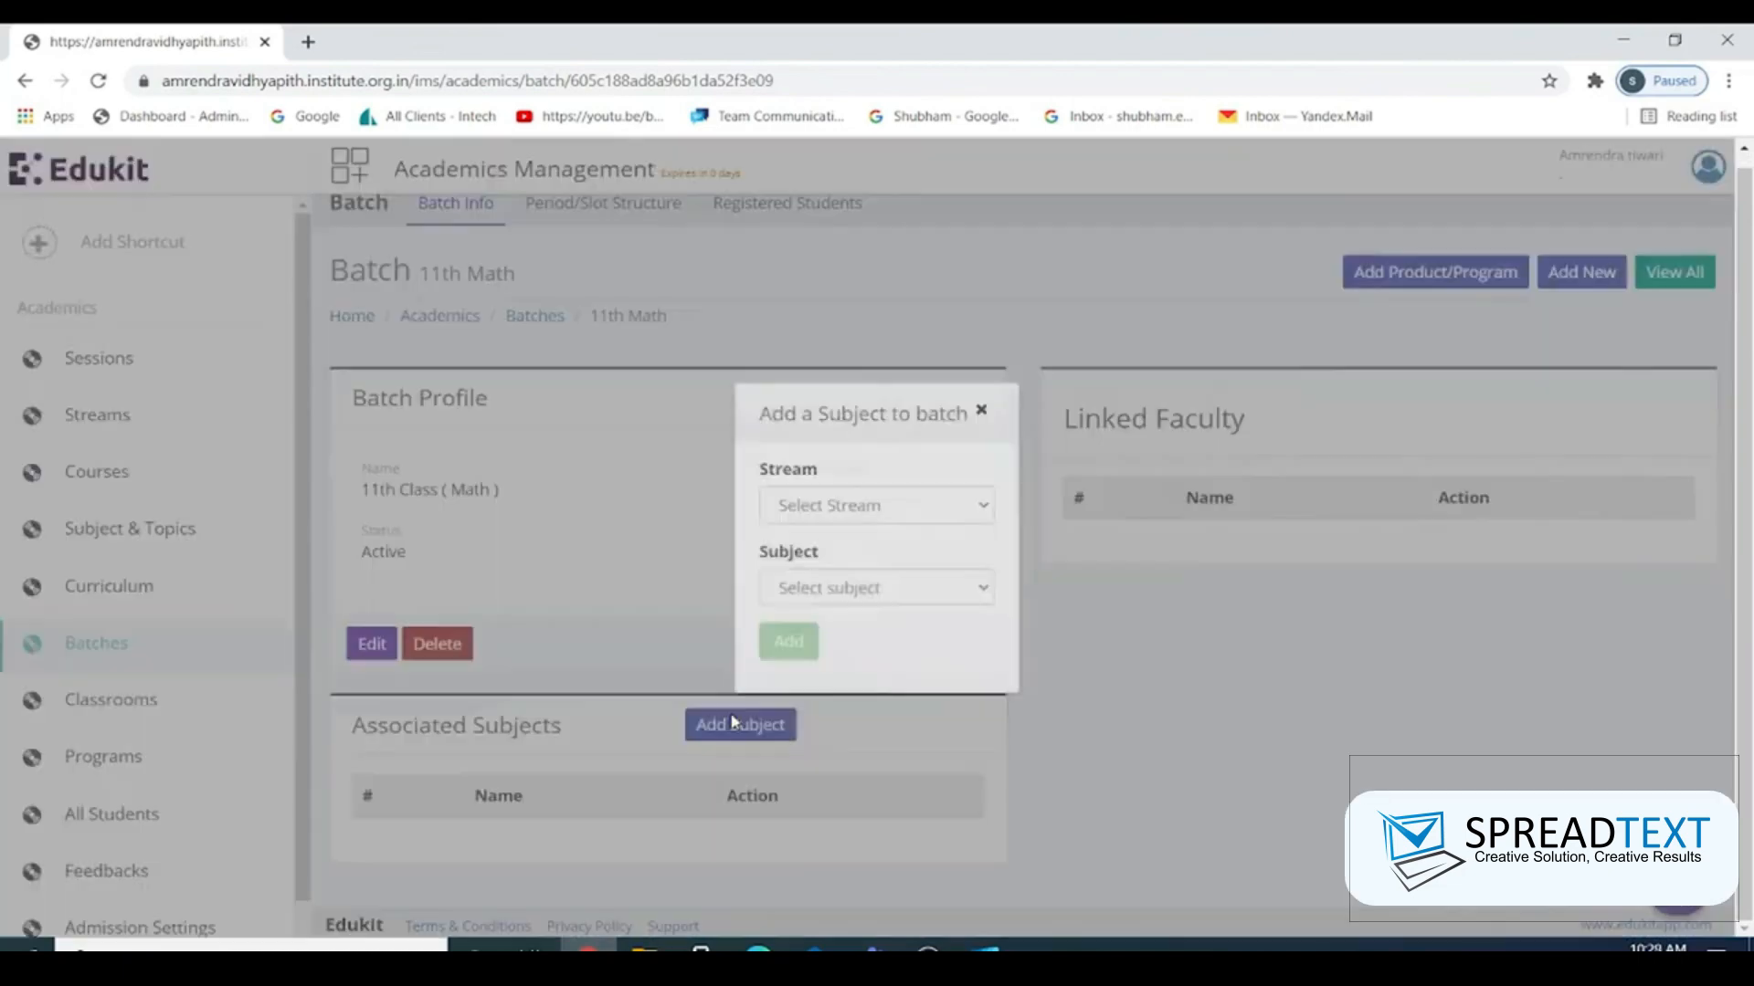
click(806, 504)
click(826, 580)
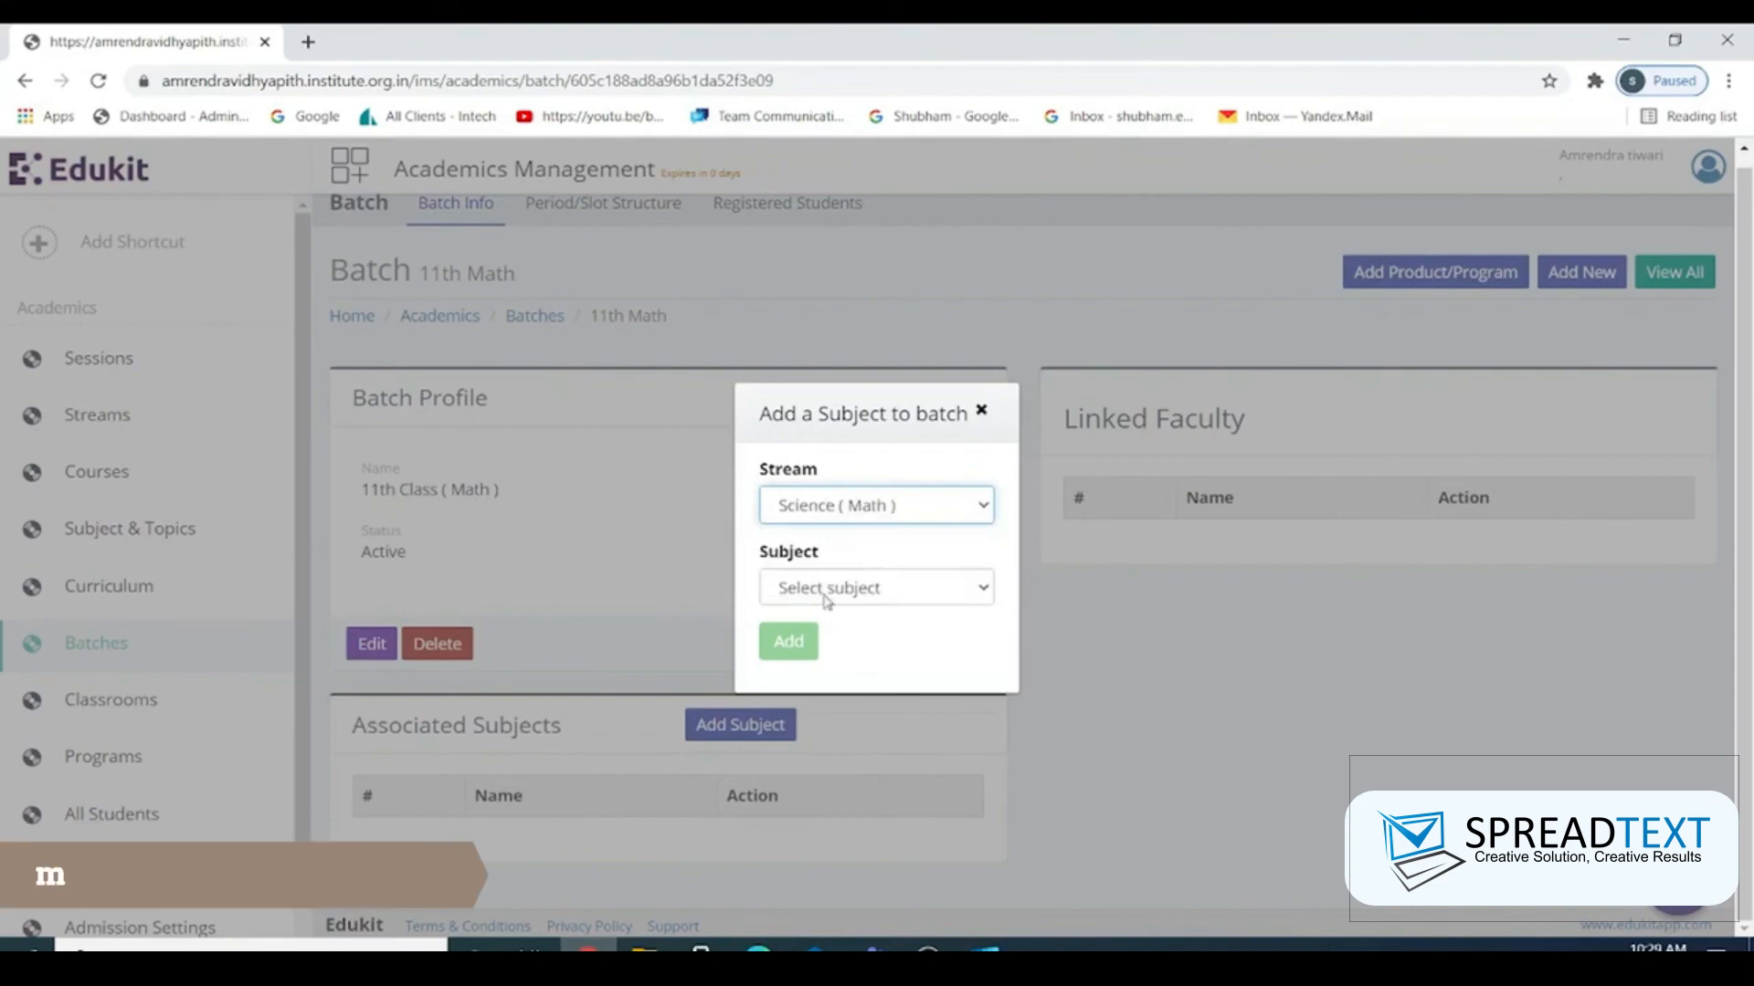
click(826, 587)
click(813, 634)
click(802, 642)
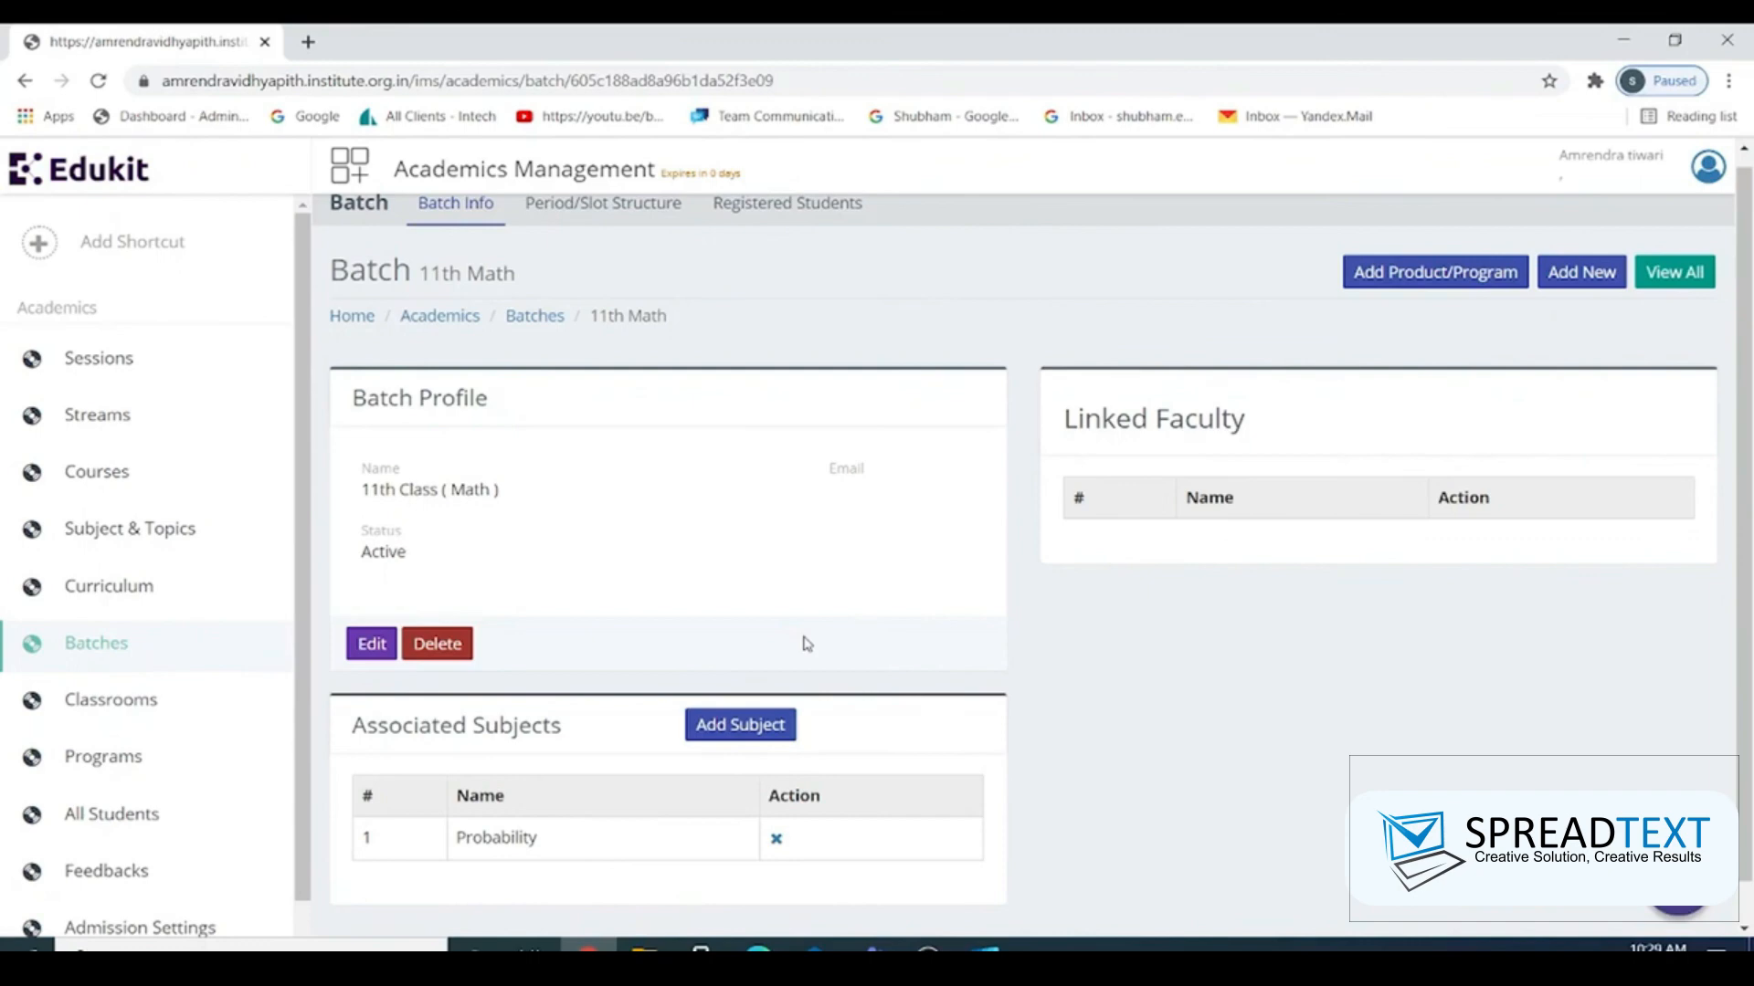
- Start a new classroom in the Classrooms section and name it "11th Science ( Math )"
click(137, 703)
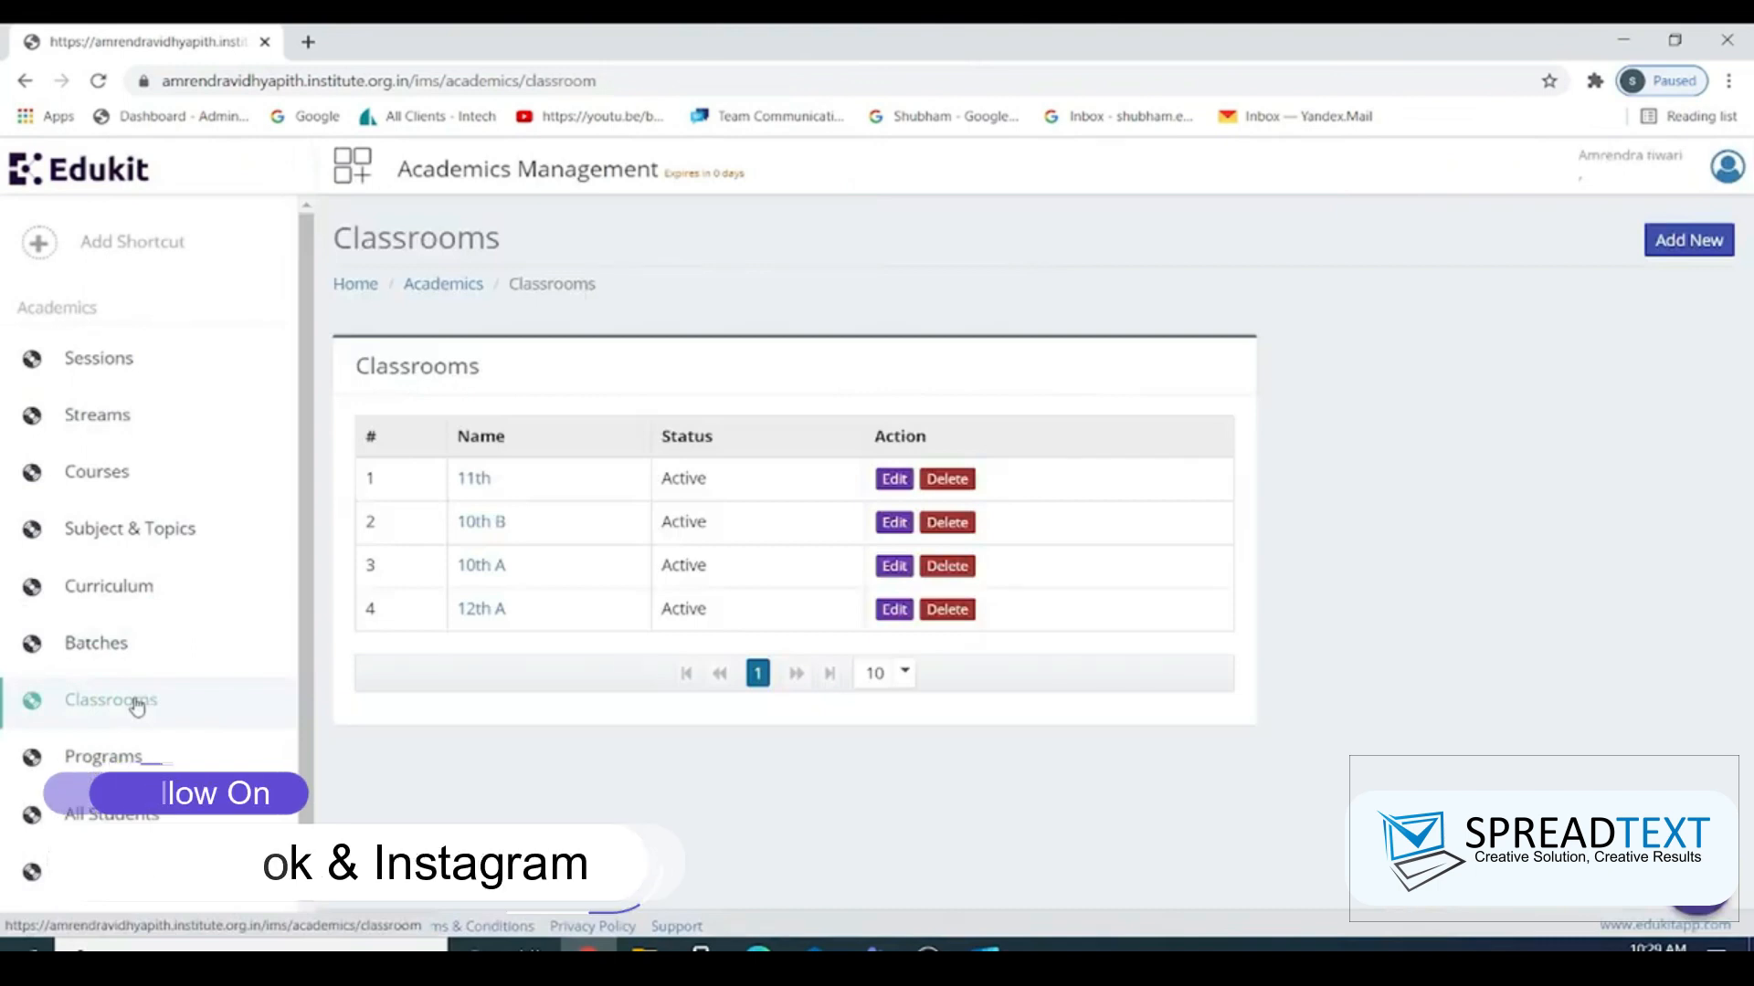
click(1687, 243)
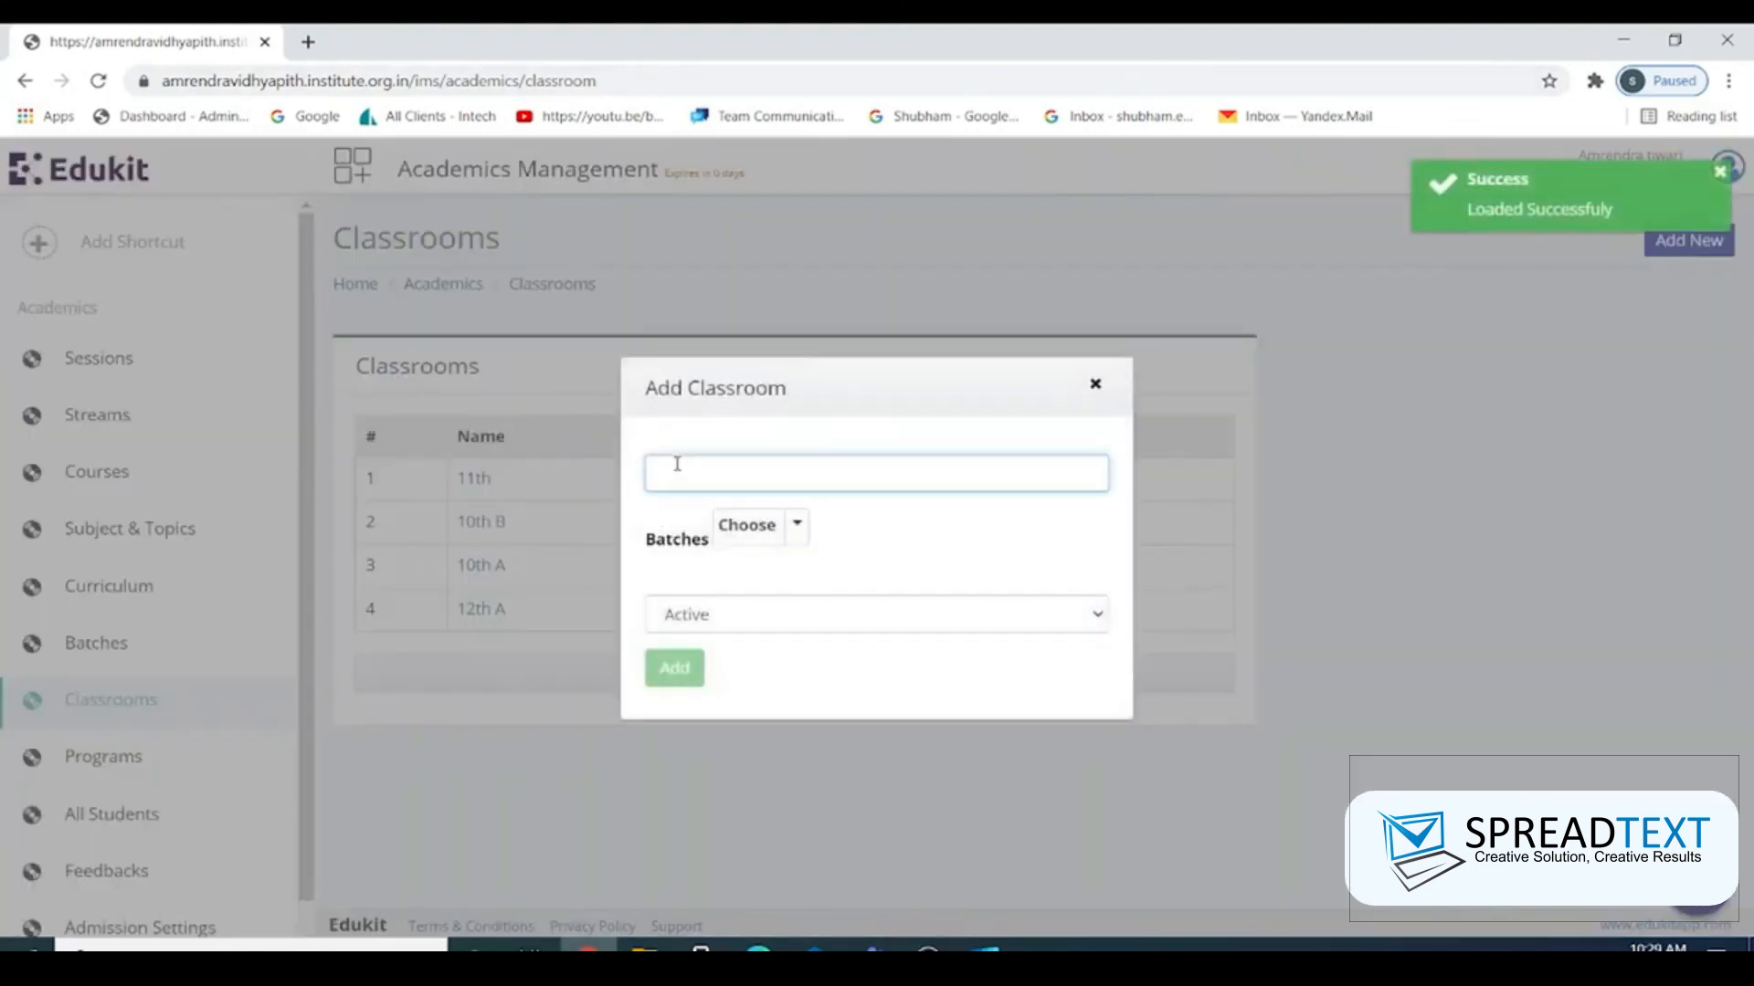
text(11)
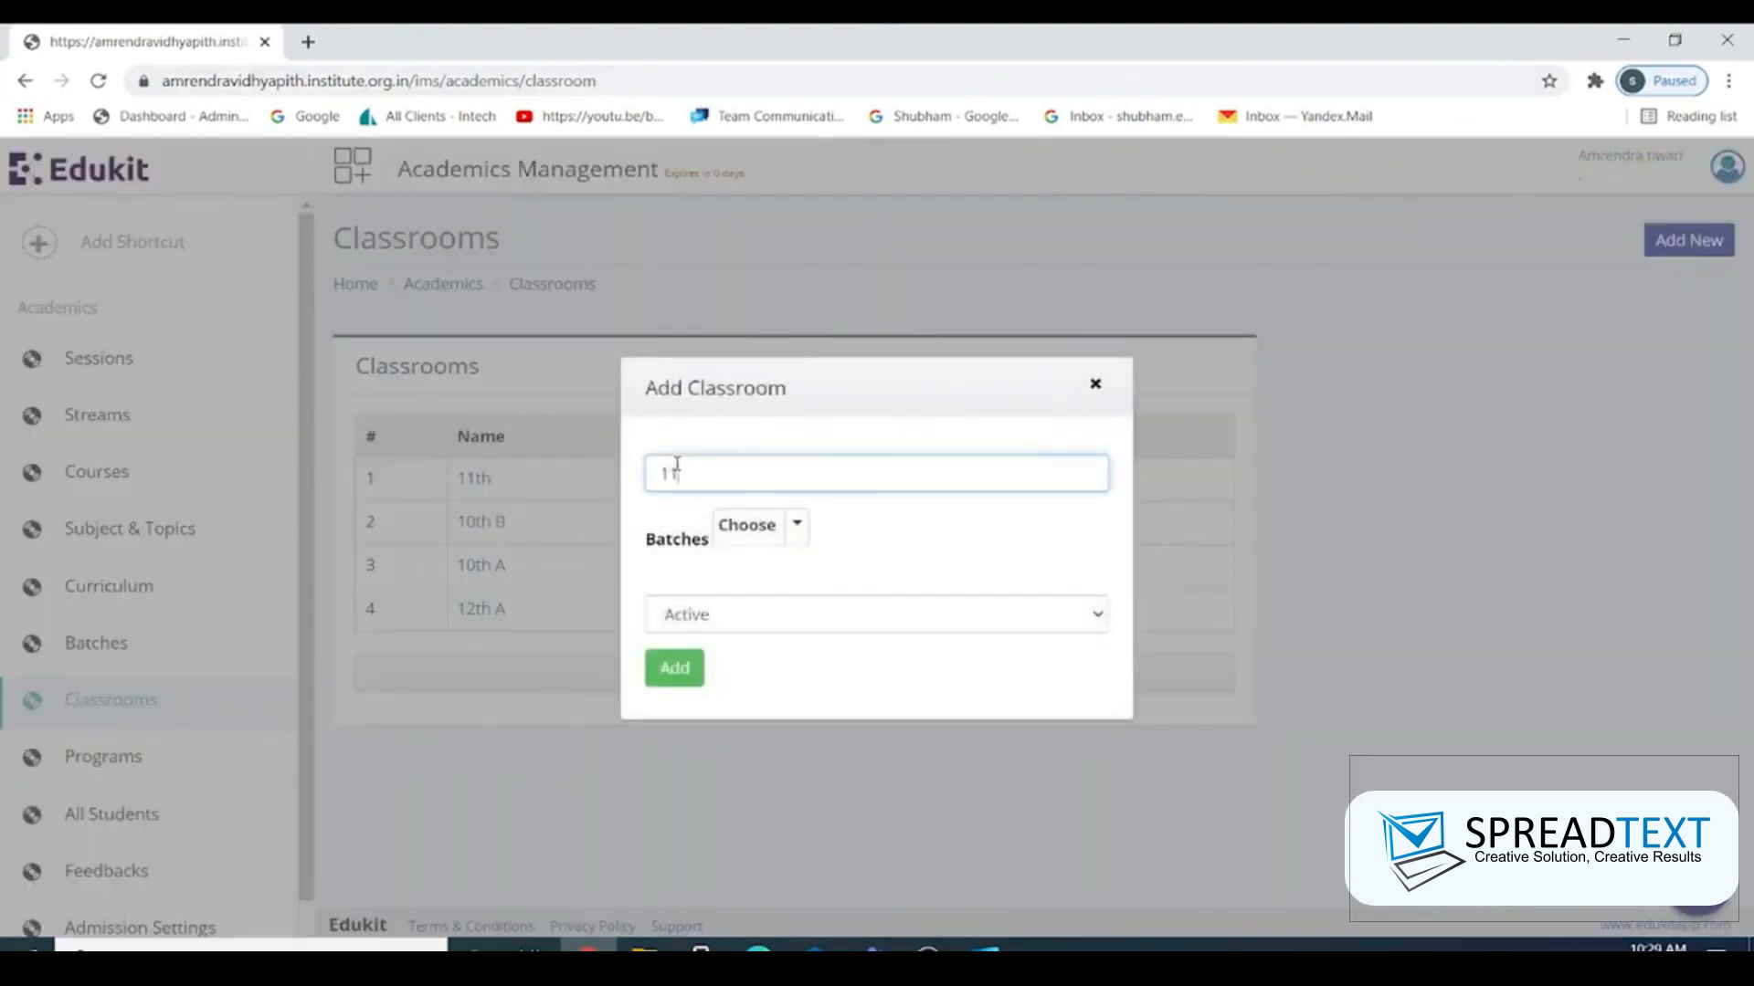
text(th S)
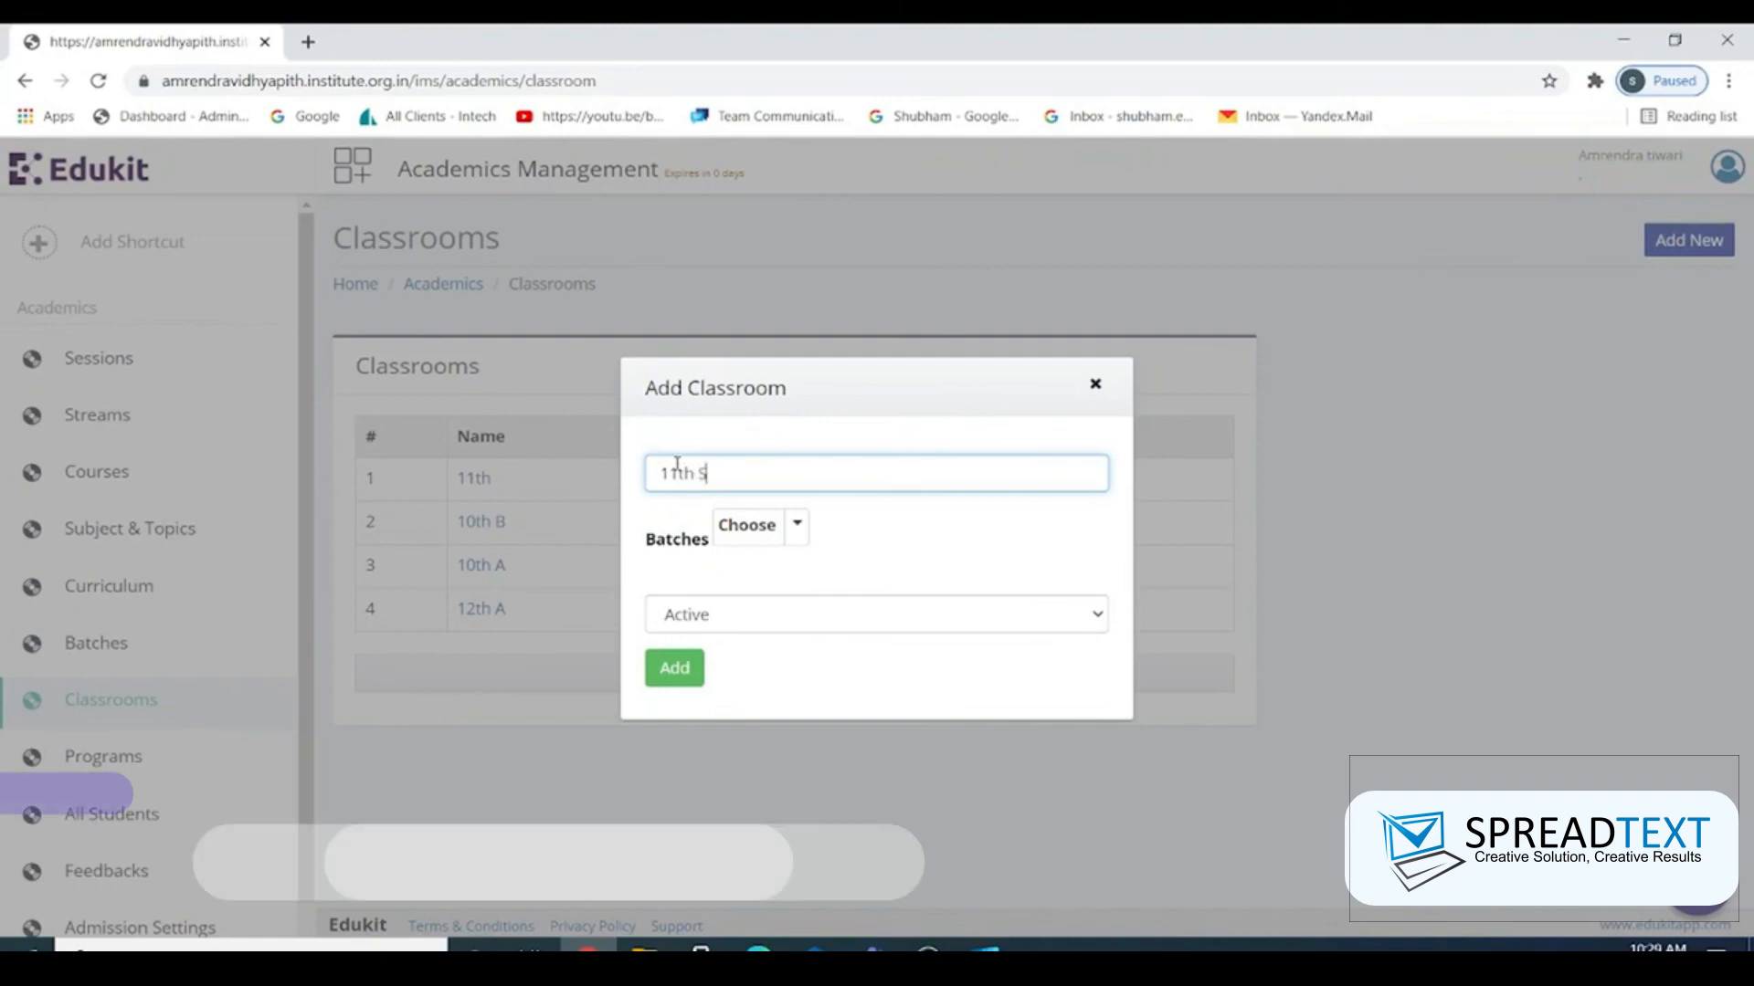
text(cience ( )
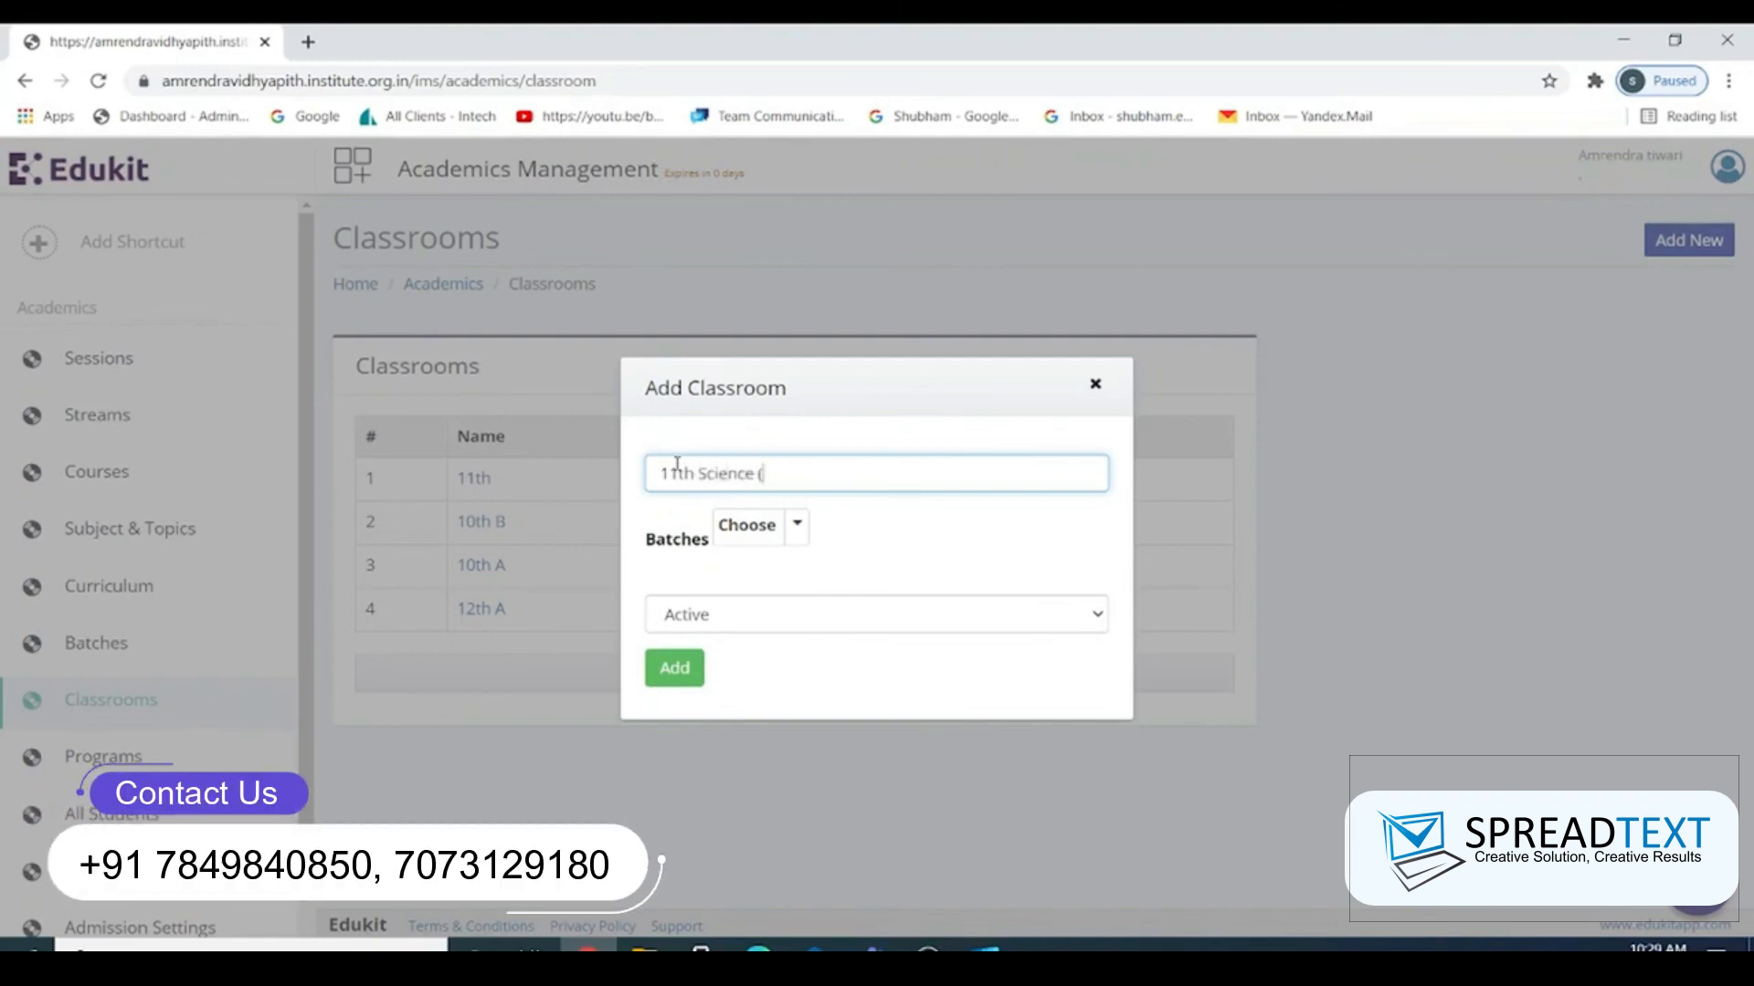
text(Math)
- Assign the 11th Math batch to the new classroom with Active status and add the classroom
click(742, 547)
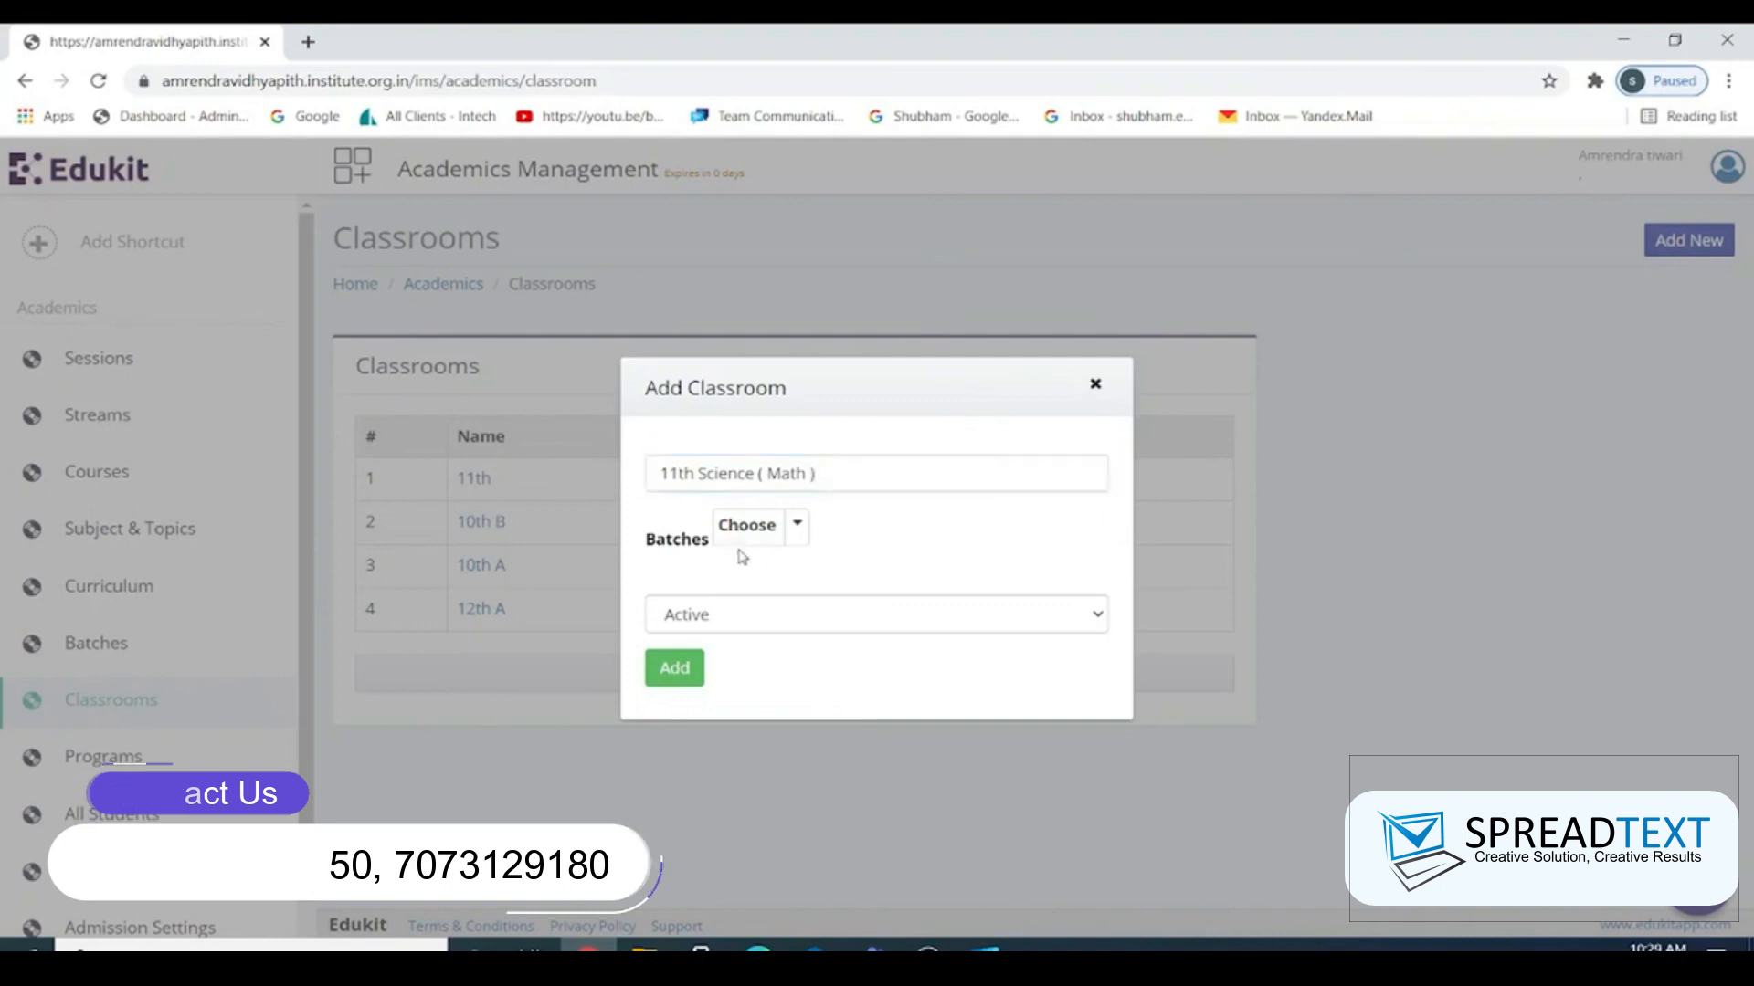
click(748, 548)
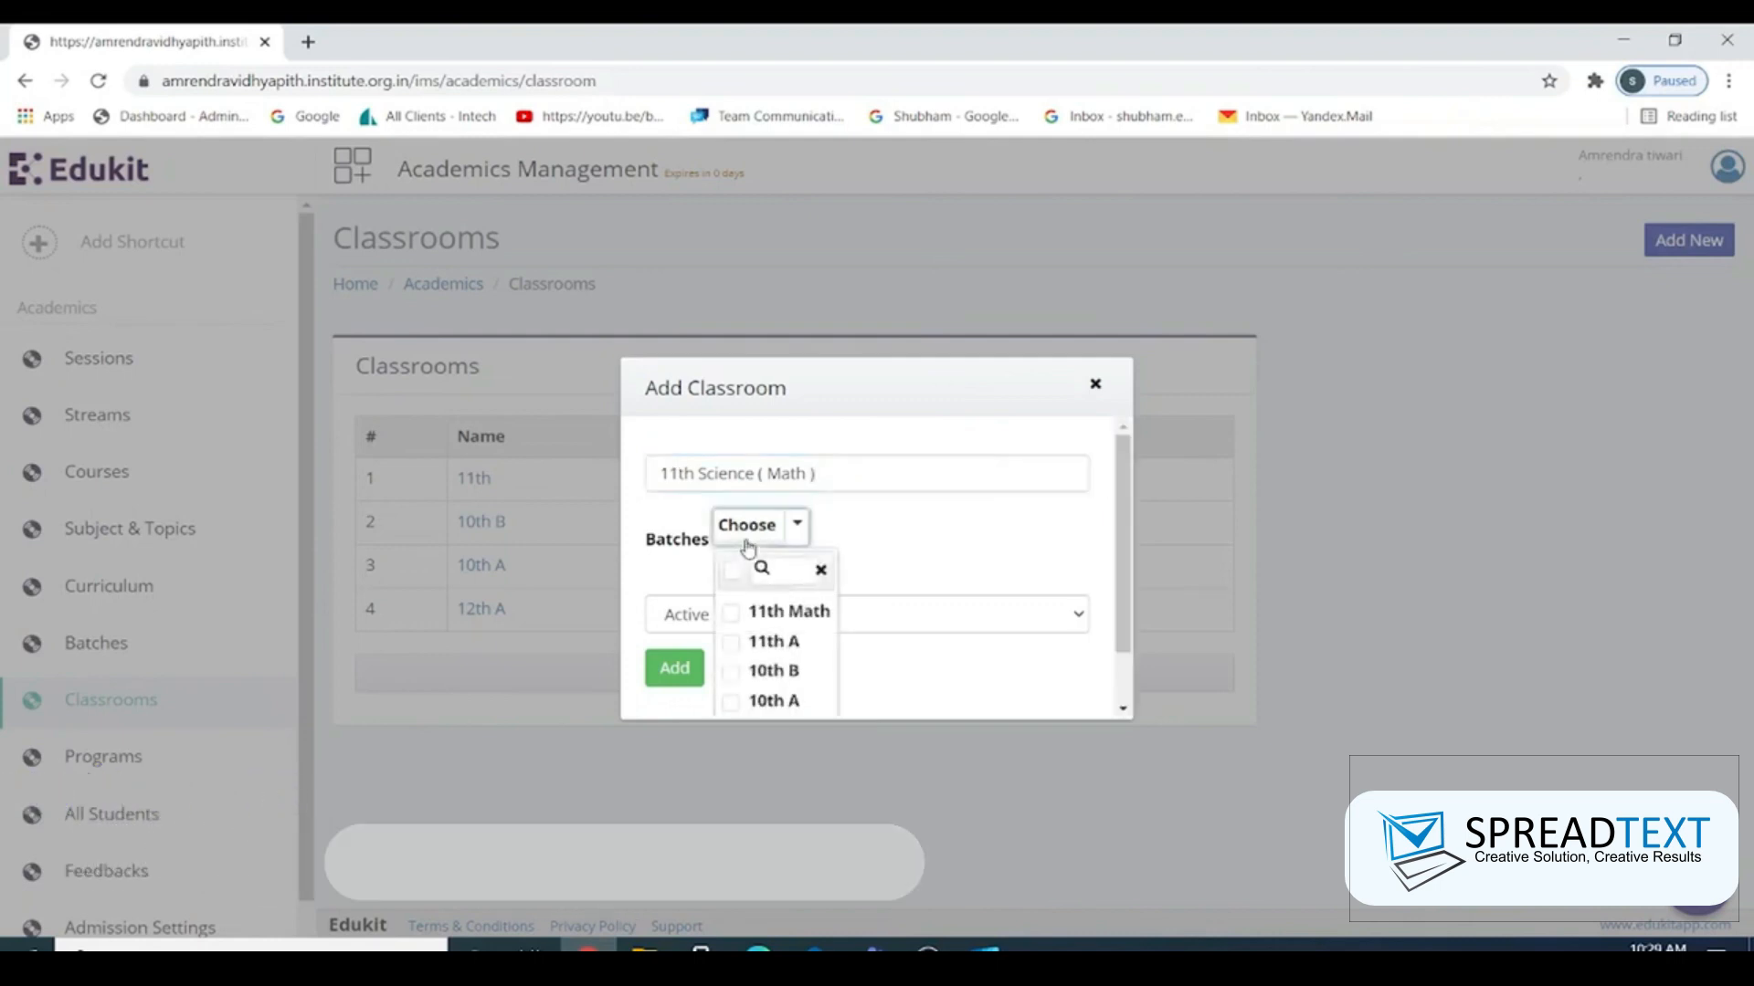
click(727, 615)
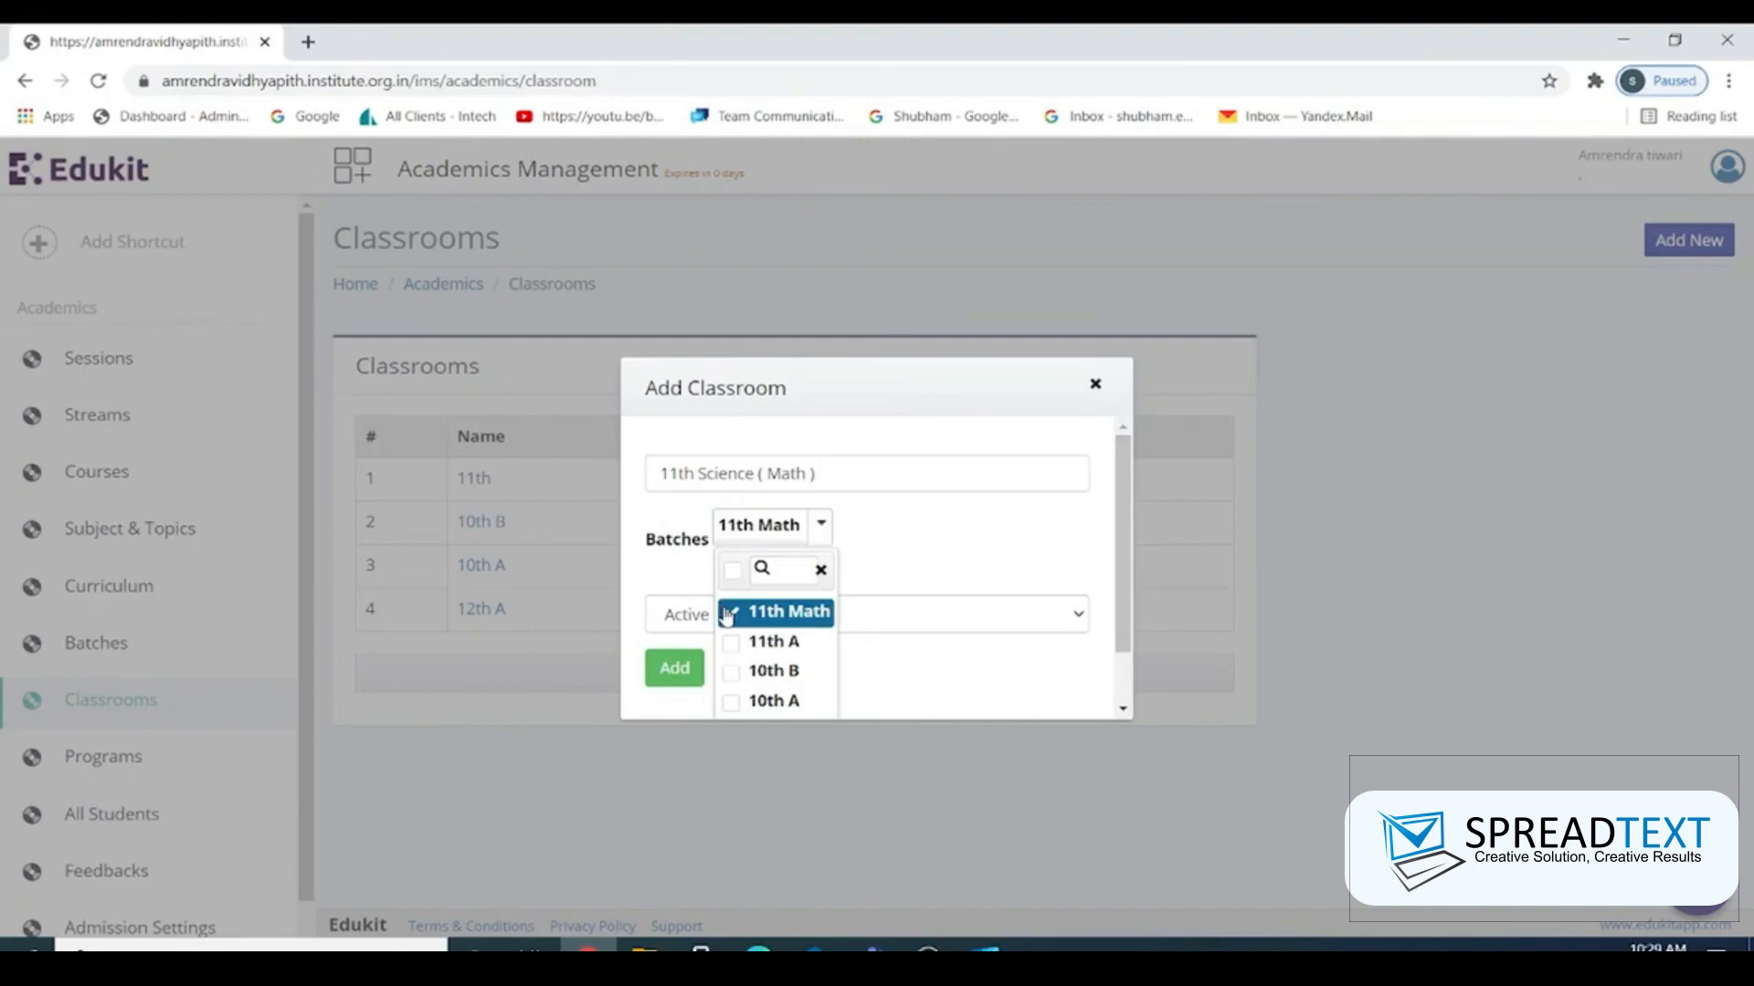
click(693, 617)
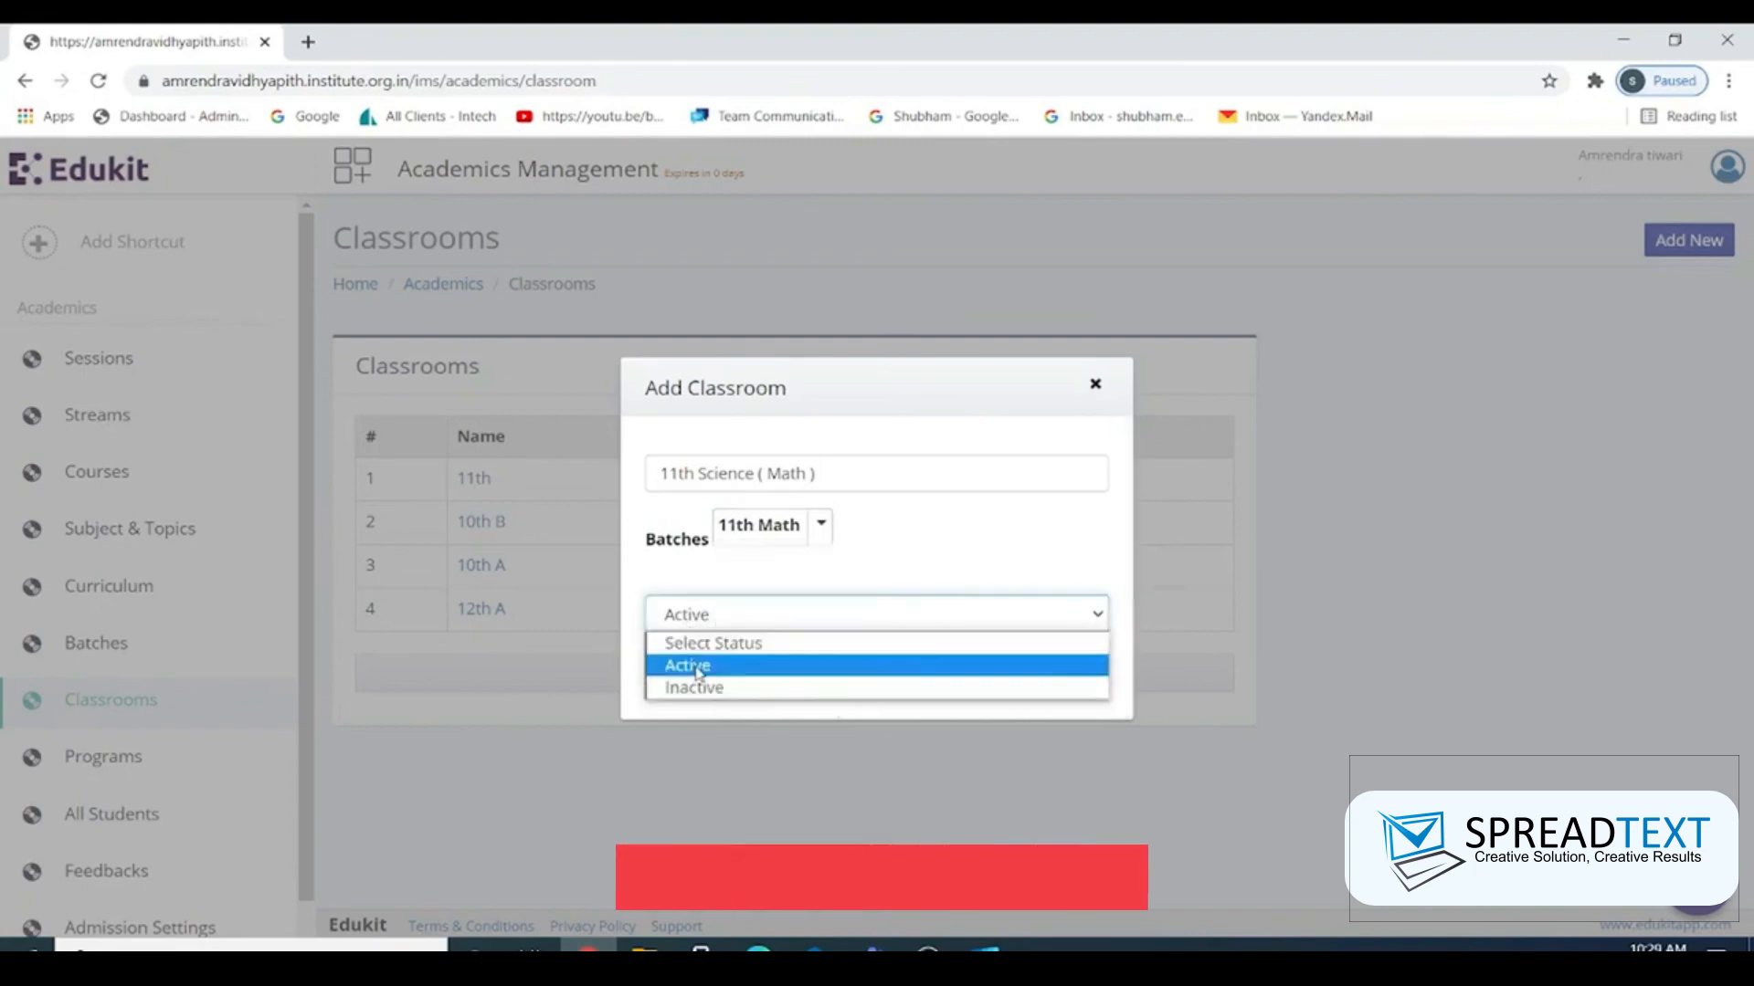
click(697, 666)
click(683, 671)
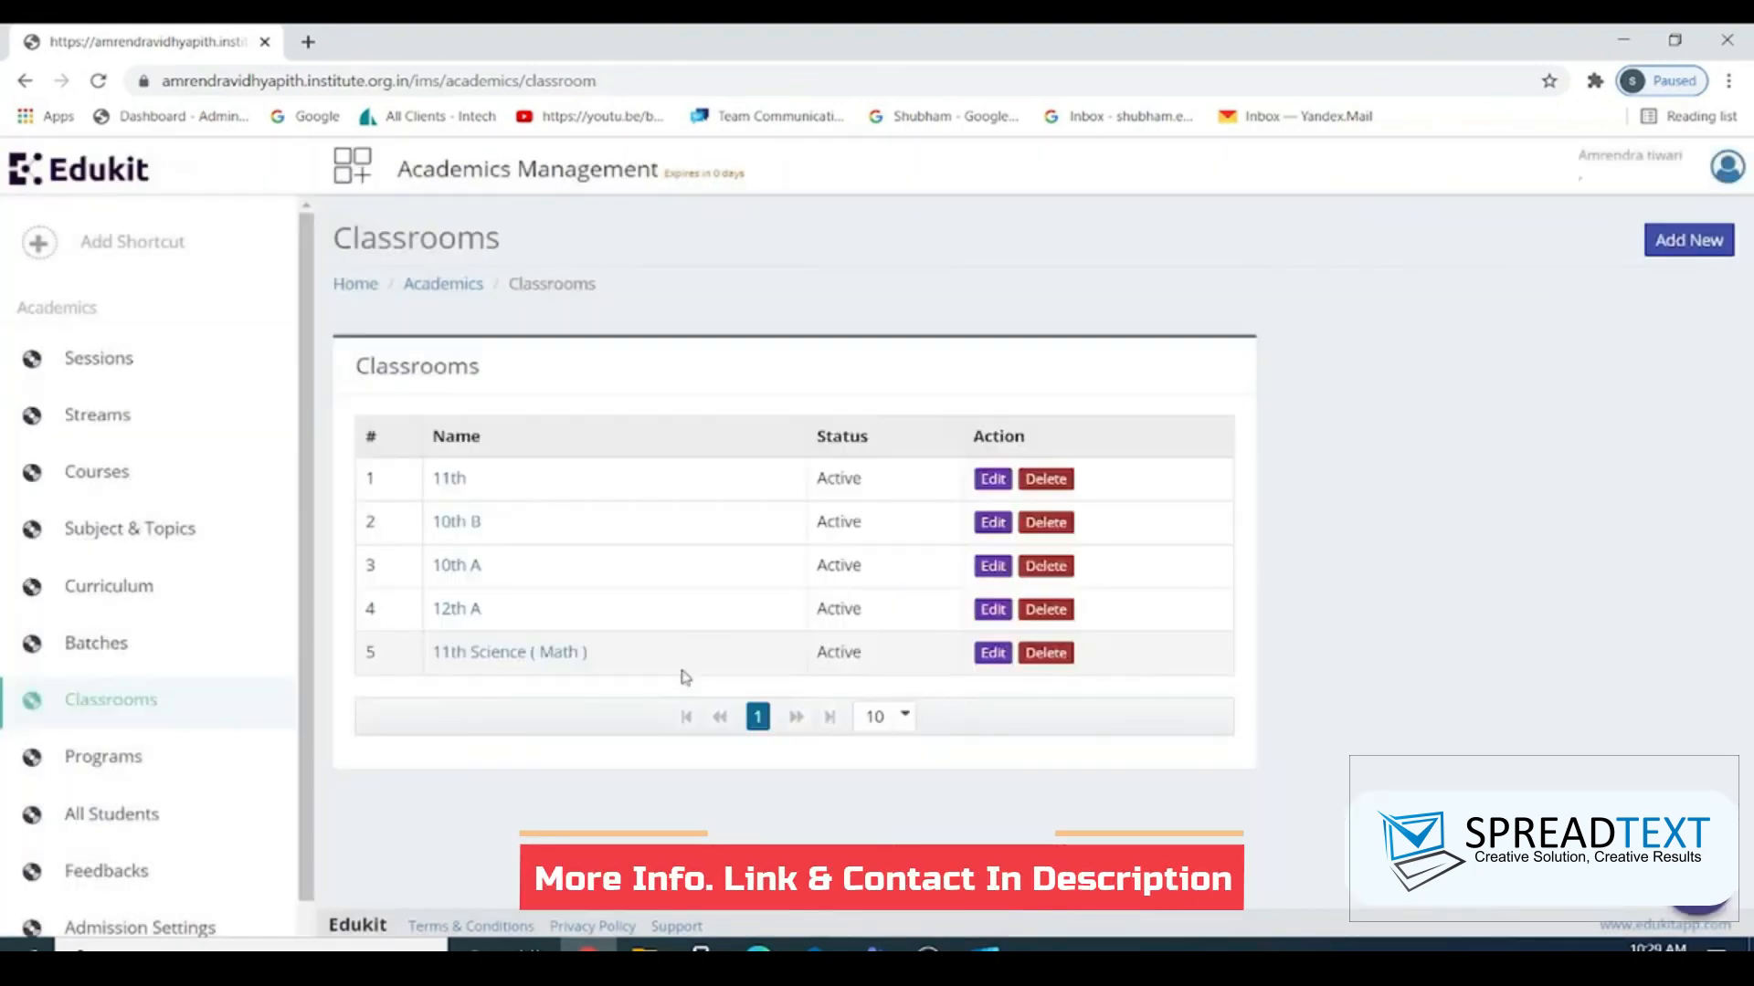